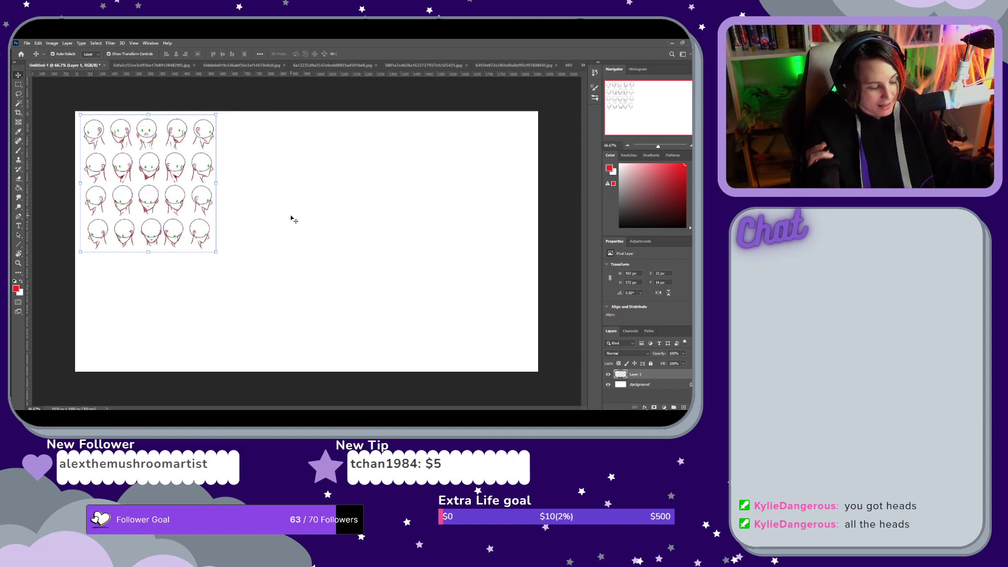
Add a new empty layer above the reference heads layer and ready the Brush for sketching
key(ctrl+shift+n)
click(412, 147)
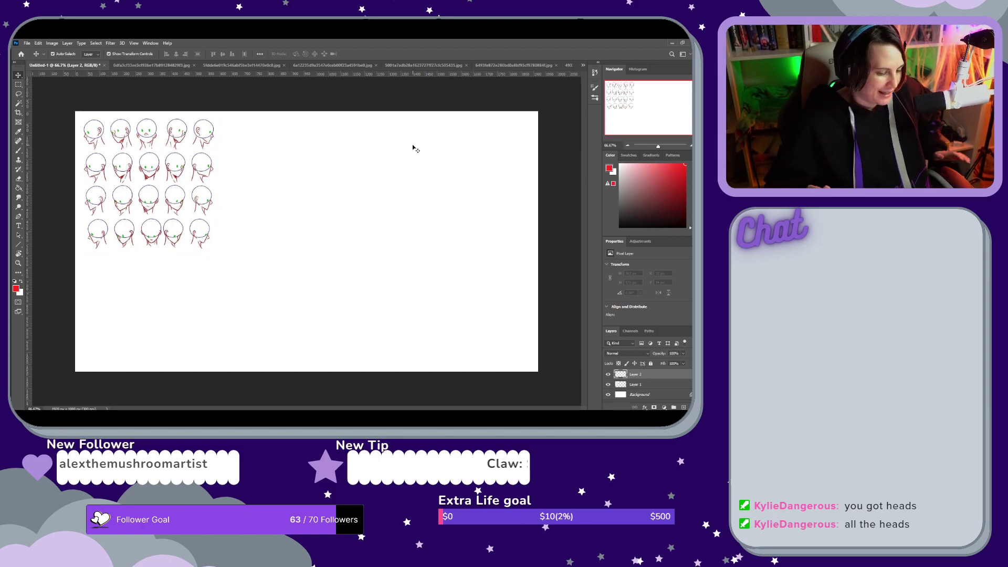
key(b)
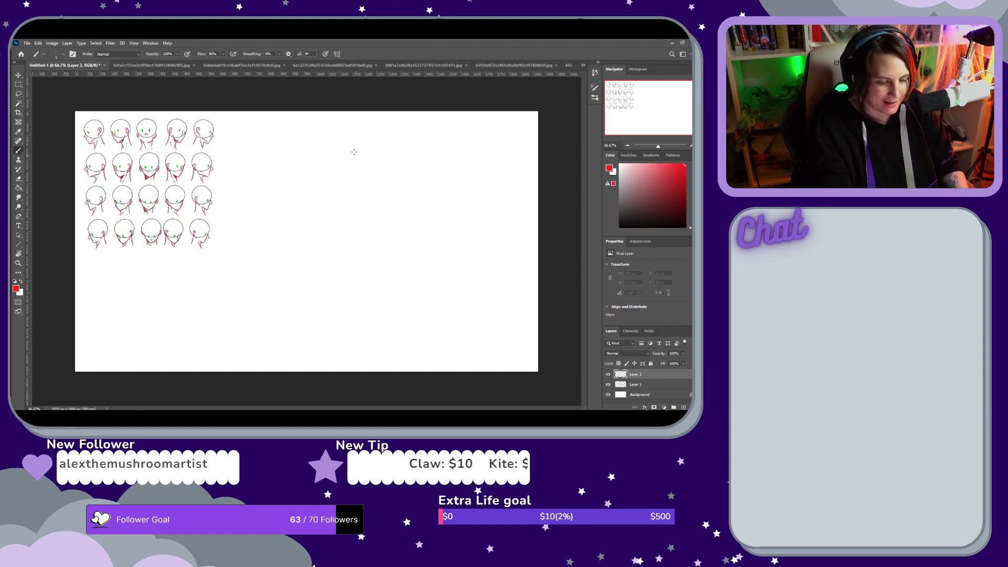
mouse_move(326, 152)
mouse_down()
mouse_move(356, 154)
mouse_move(331, 148)
mouse_move(339, 180)
mouse_move(330, 146)
mouse_up()
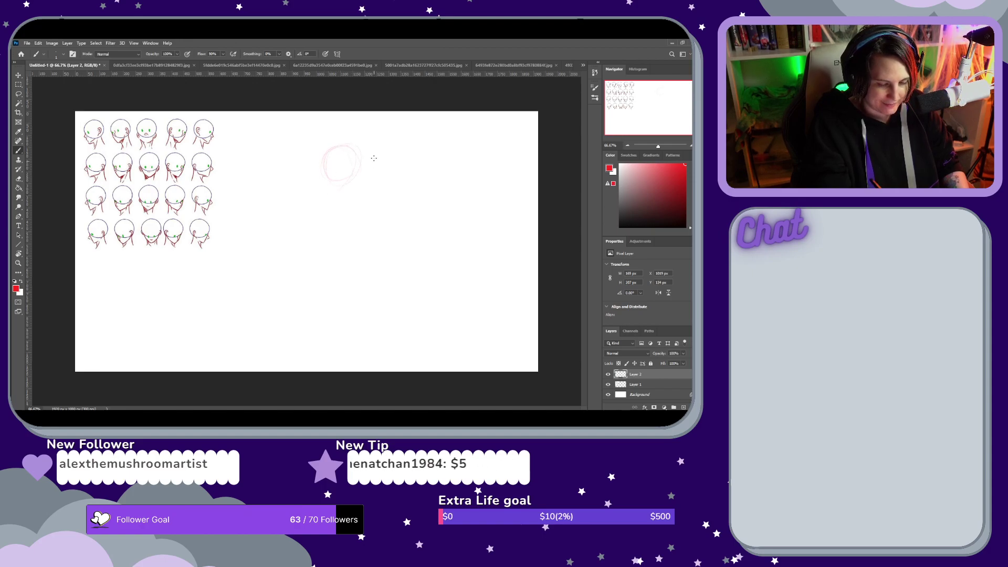
key(ctrl+z)
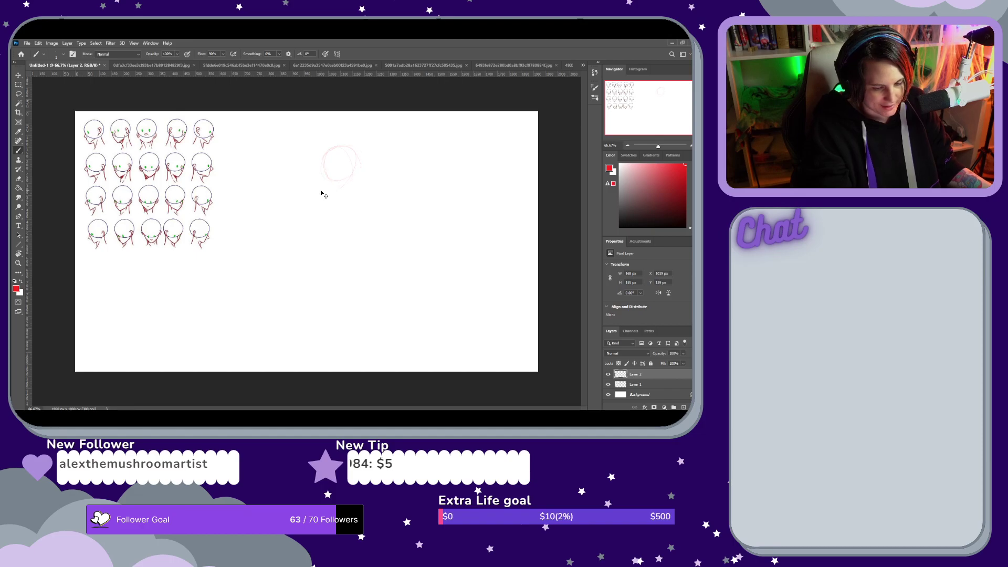
key(ctrl+z)
key(ctrl+z)
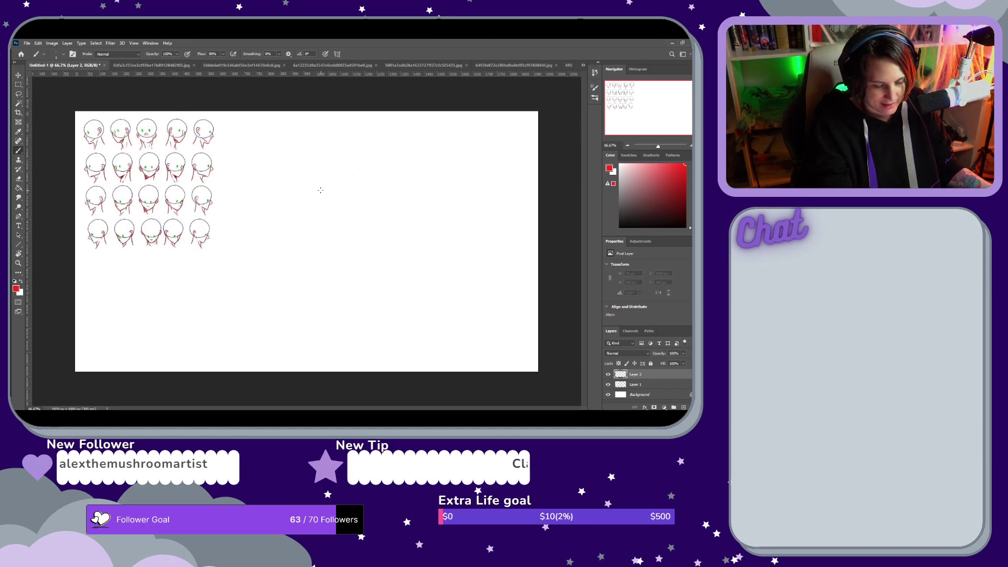
Sketch a faint red head circle in the blank canvas area beside the reference heads, erasing stray strokes around its outline
drag(338, 151, 333, 147)
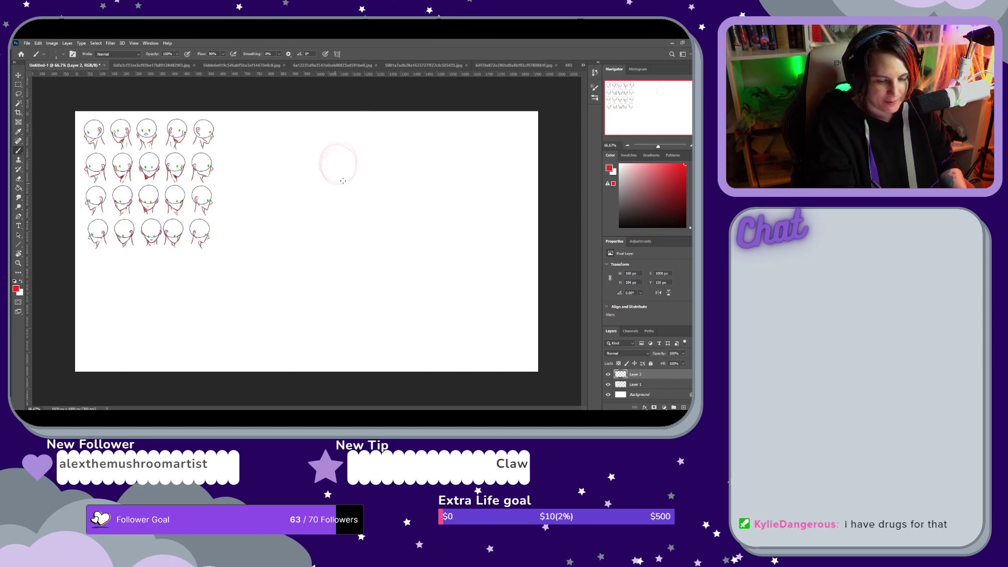
key(e)
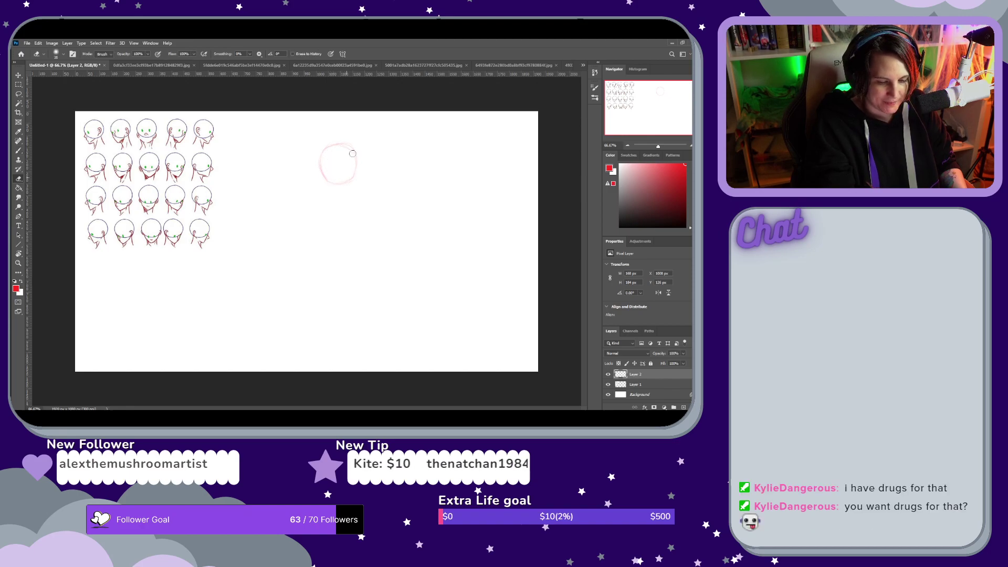
mouse_move(342, 136)
mouse_down()
mouse_move(356, 160)
mouse_move(344, 180)
mouse_move(355, 171)
mouse_move(326, 183)
mouse_move(358, 171)
mouse_move(329, 185)
mouse_move(350, 185)
mouse_move(326, 179)
mouse_move(322, 151)
mouse_move(331, 170)
mouse_move(322, 162)
mouse_move(358, 141)
mouse_move(336, 147)
mouse_move(350, 159)
mouse_move(337, 131)
mouse_up()
key(b)
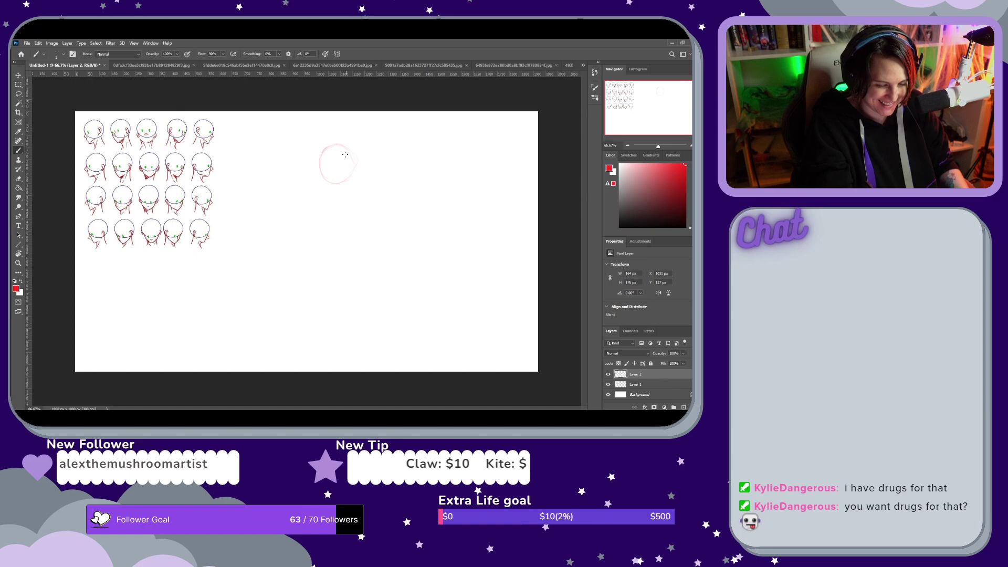
key(e)
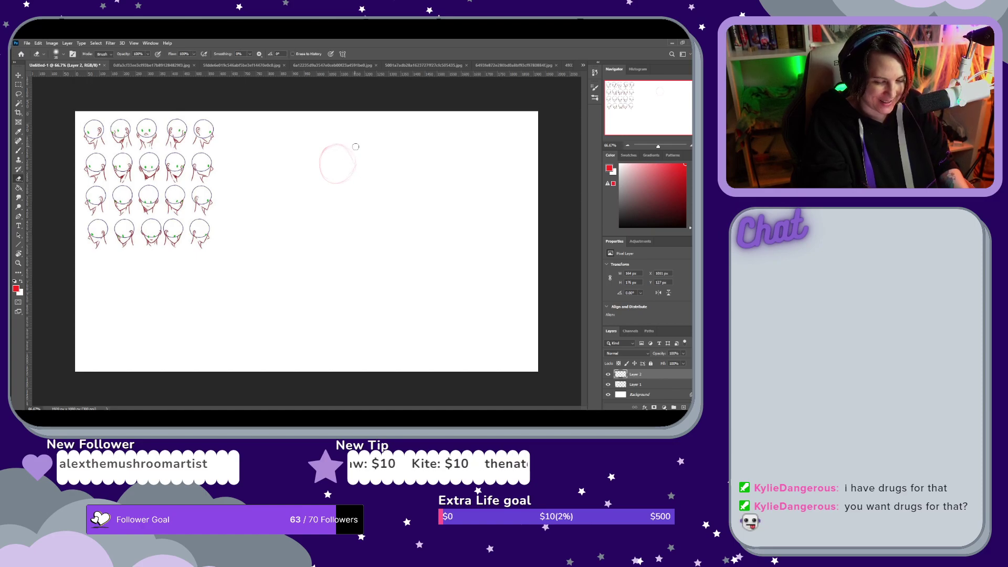
key(b)
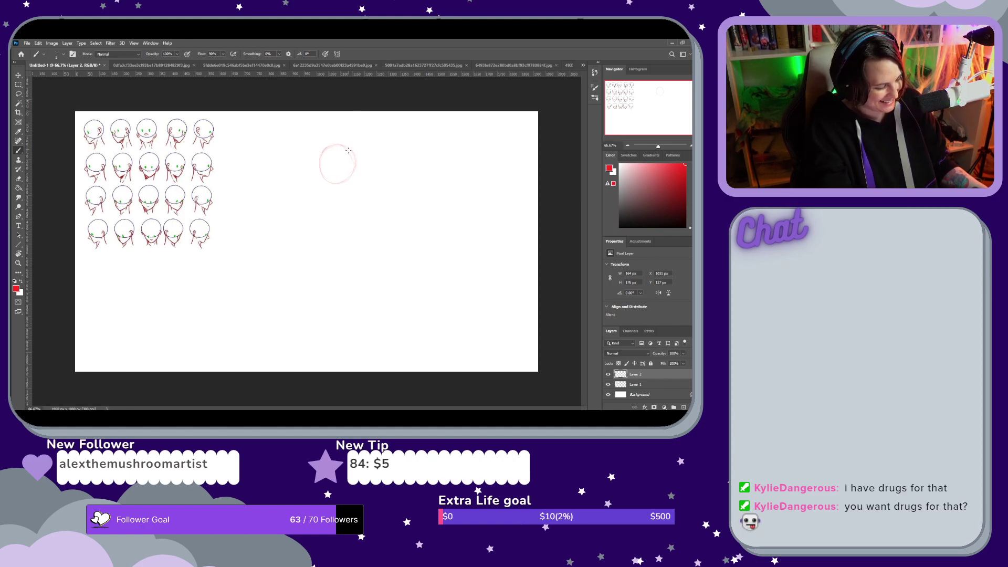
key(e)
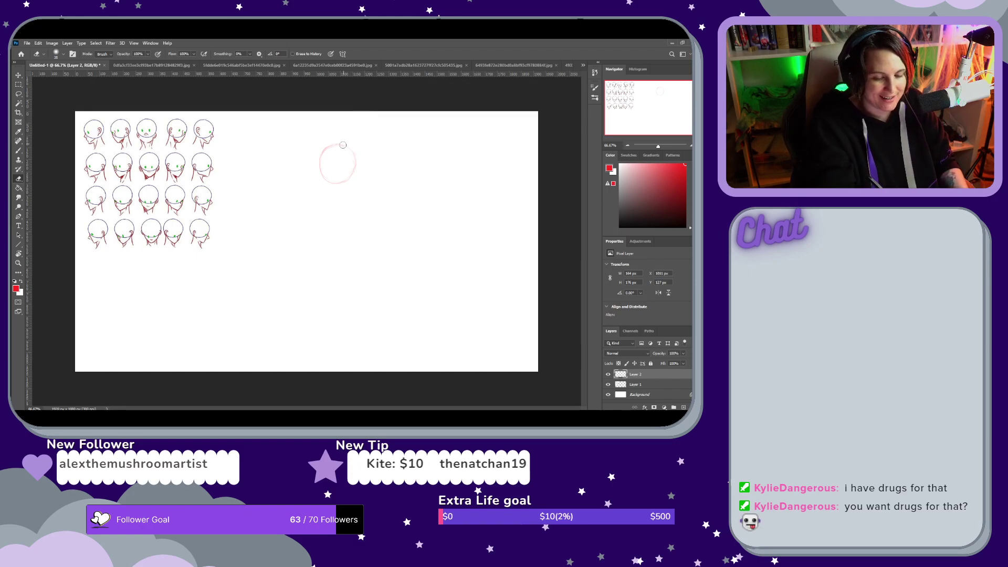
drag(342, 143, 325, 155)
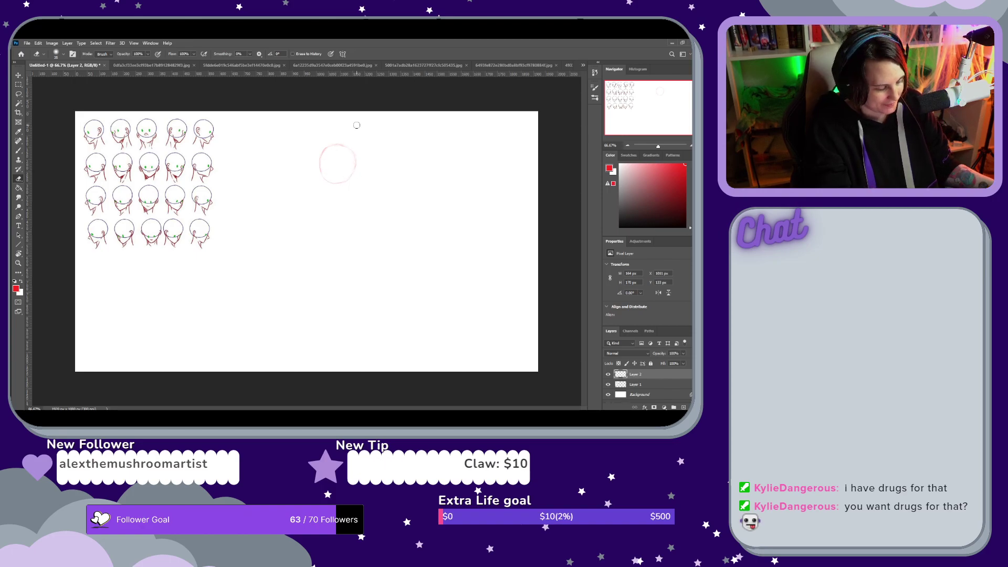
Thin and even out the head circle's outline by erasing rough strokes along its lower and upper edges
key(b)
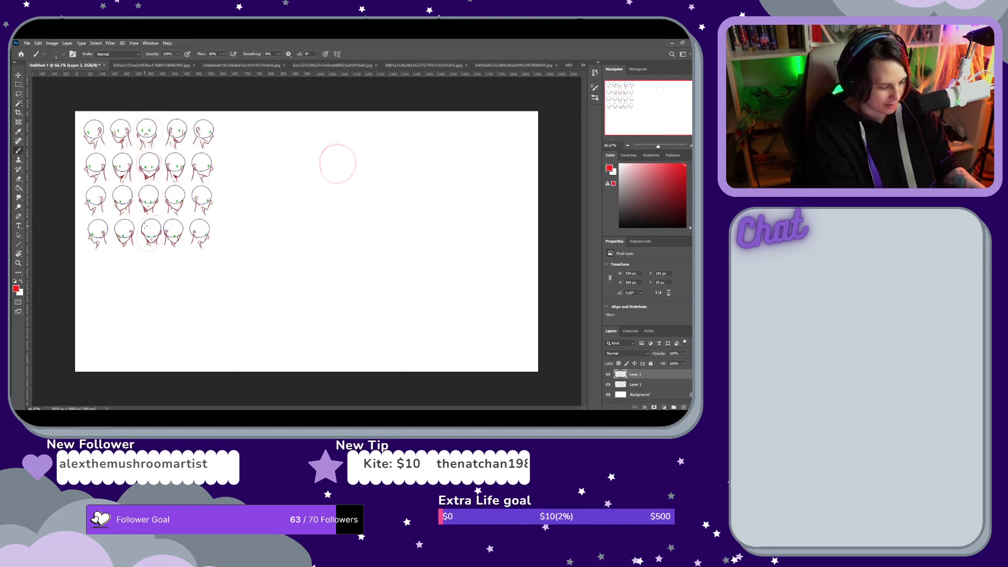
key(ctrl+z)
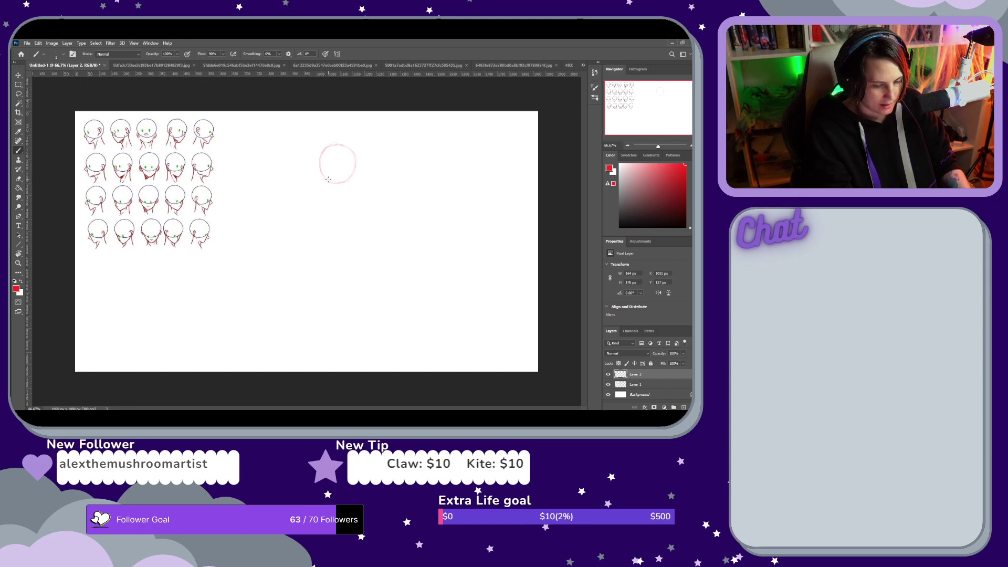
key(e)
mouse_move(344, 187)
mouse_down()
mouse_move(331, 184)
mouse_move(360, 167)
mouse_up()
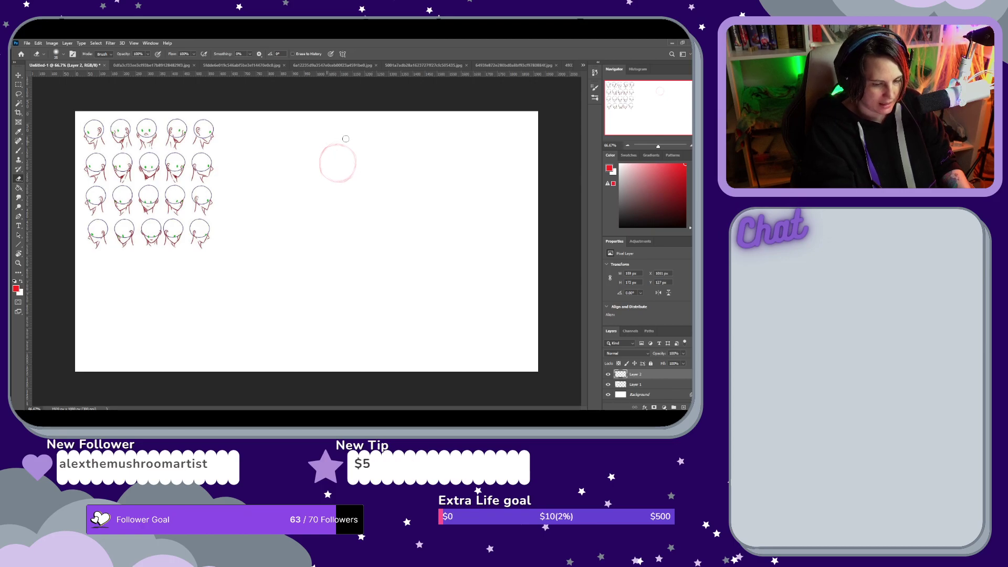
drag(658, 147, 658, 151)
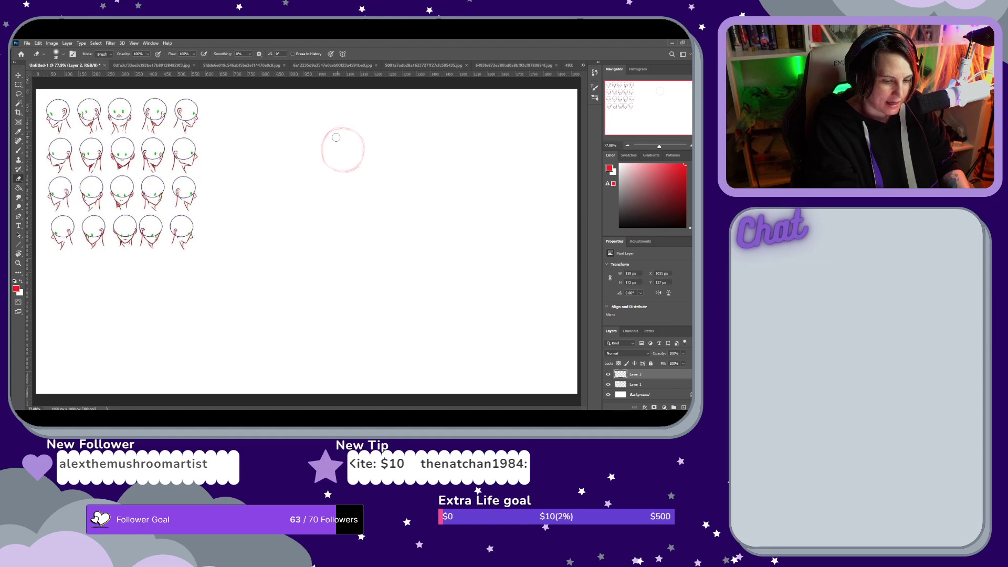
mouse_move(335, 122)
mouse_down()
mouse_move(347, 125)
mouse_move(334, 125)
mouse_up()
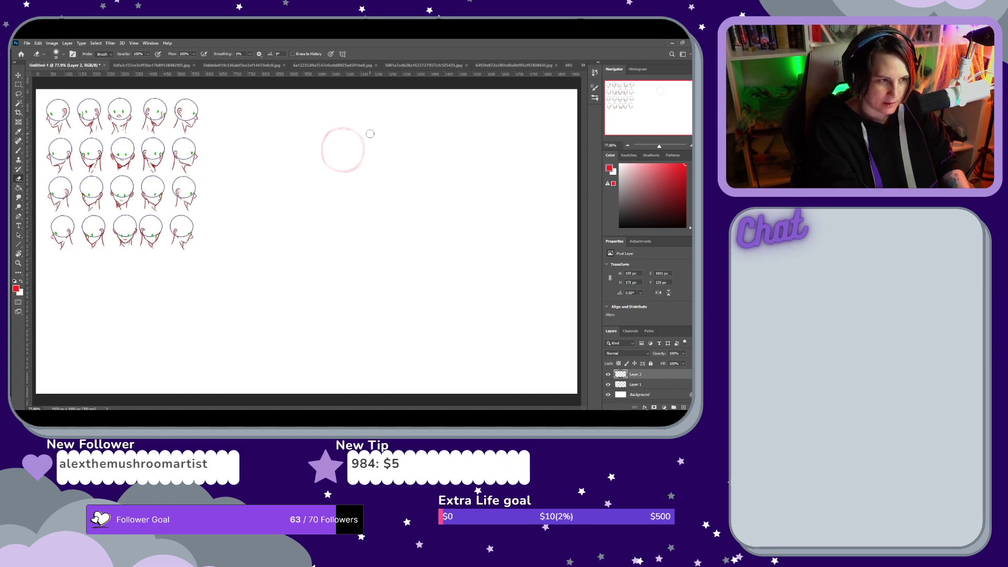
Sketch a horizontal eye line across the circle and a vertical centre line reaching below it, and trim its lower end
key(b)
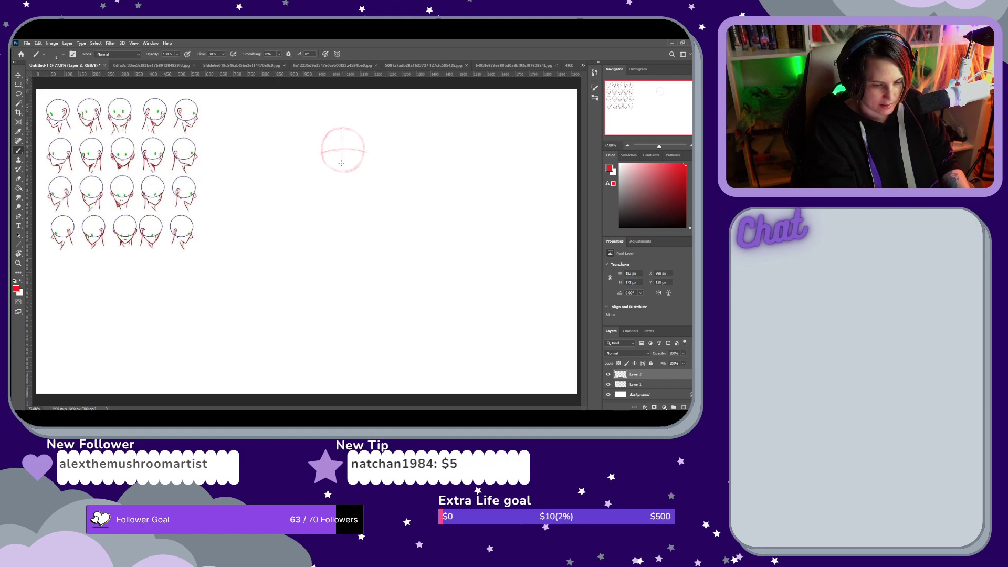
drag(342, 172, 343, 128)
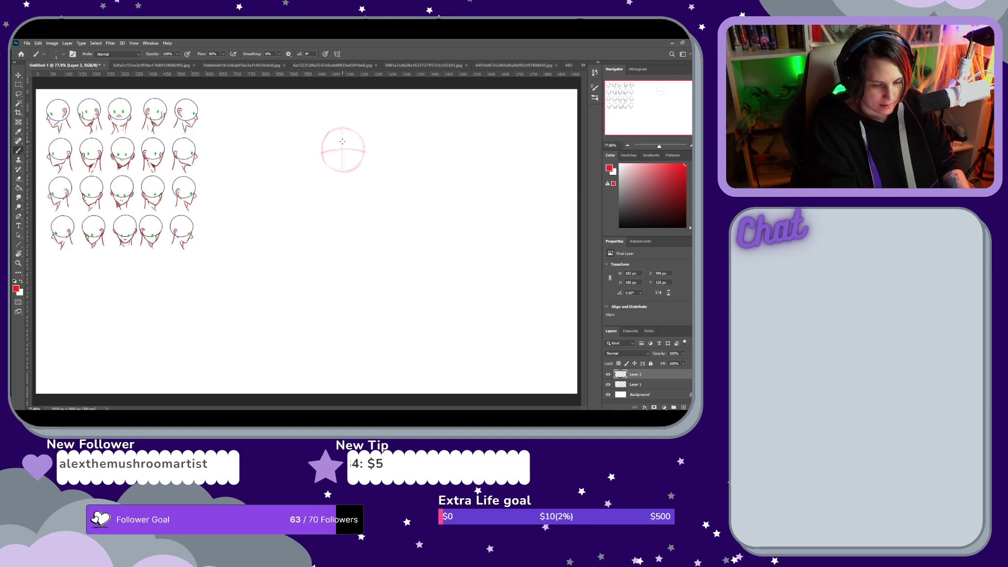
drag(342, 185, 341, 158)
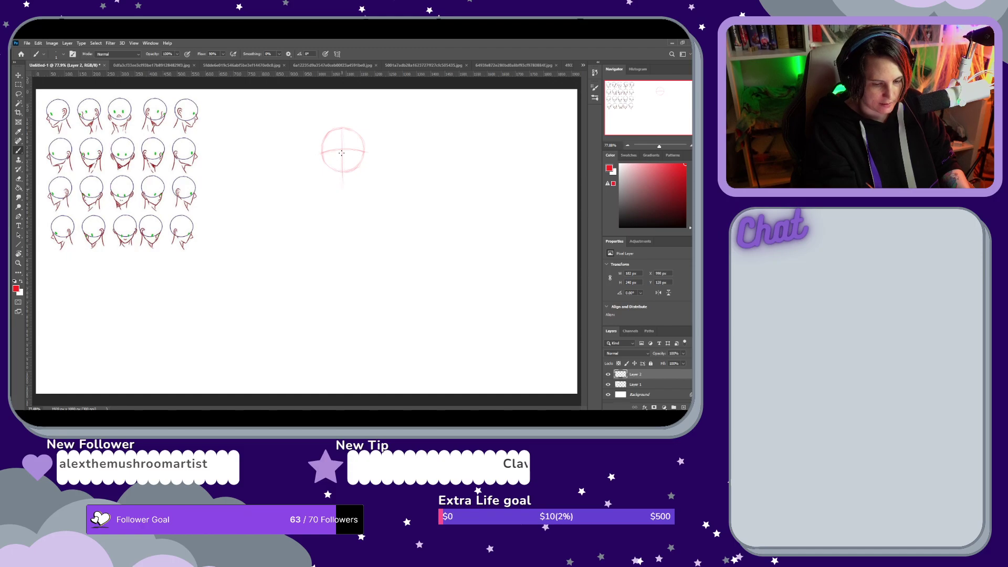
drag(342, 187, 341, 164)
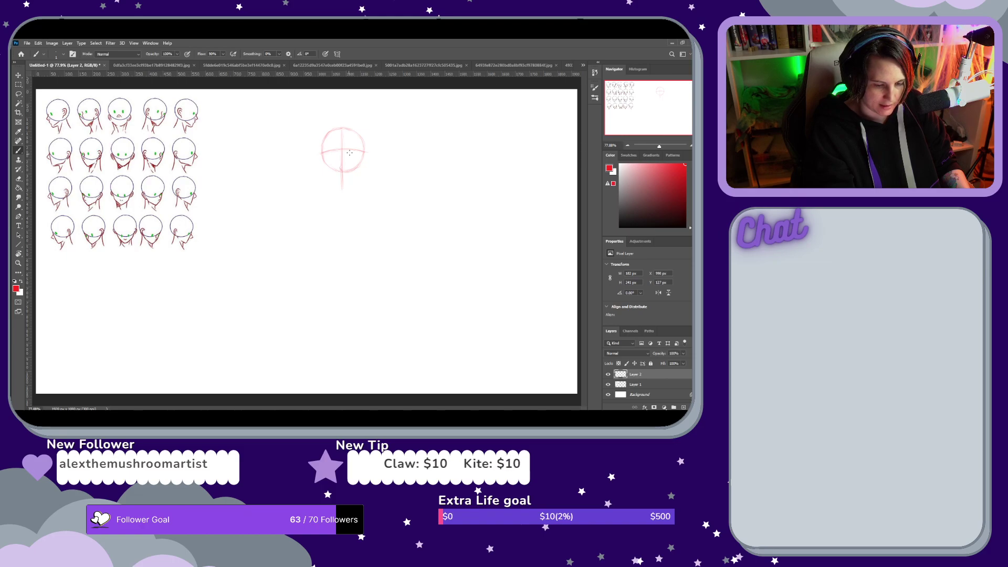
key(e)
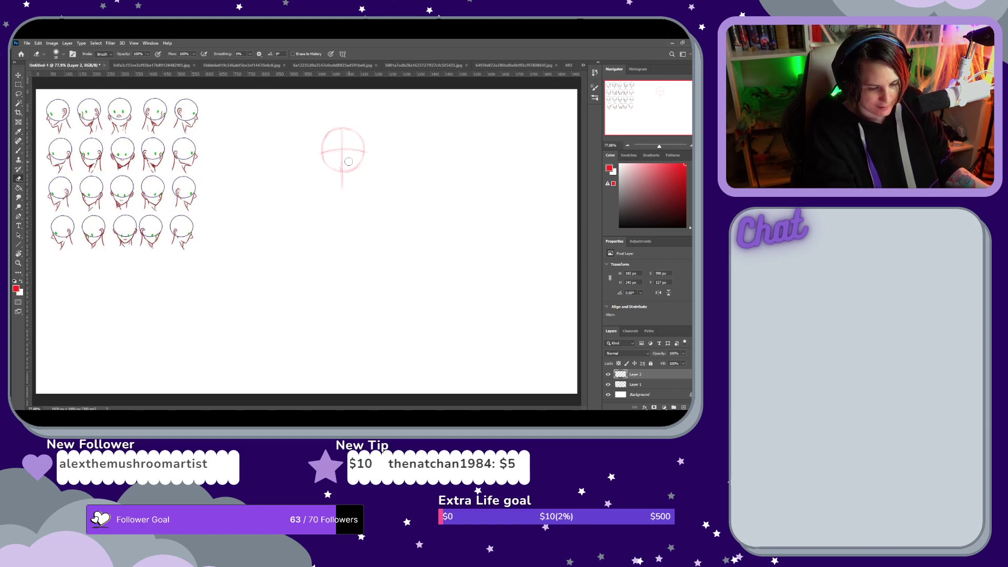
key(b)
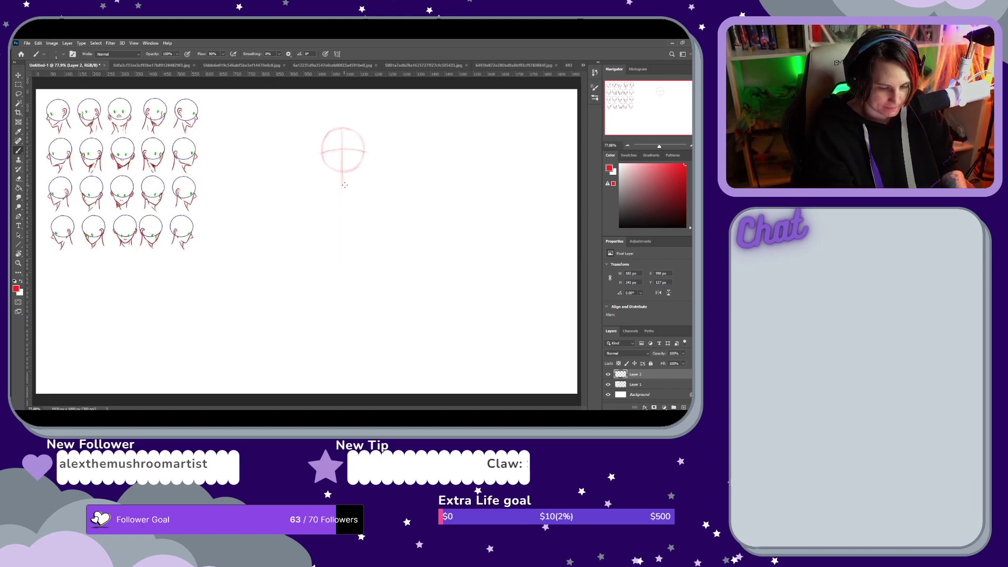
key(e)
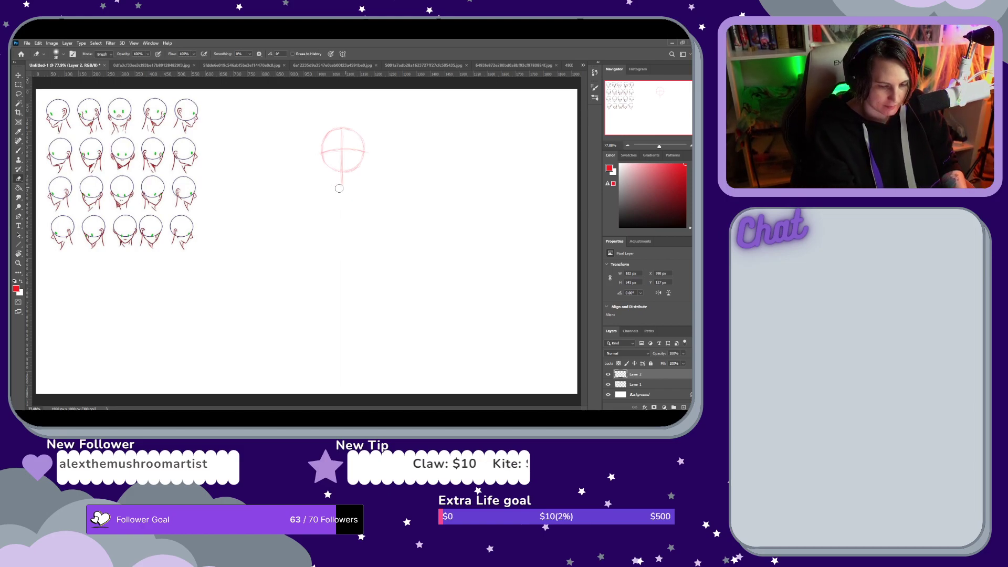
Sketch short curved side marks at both ends of the eye line, and erase the one at its right end
key(b)
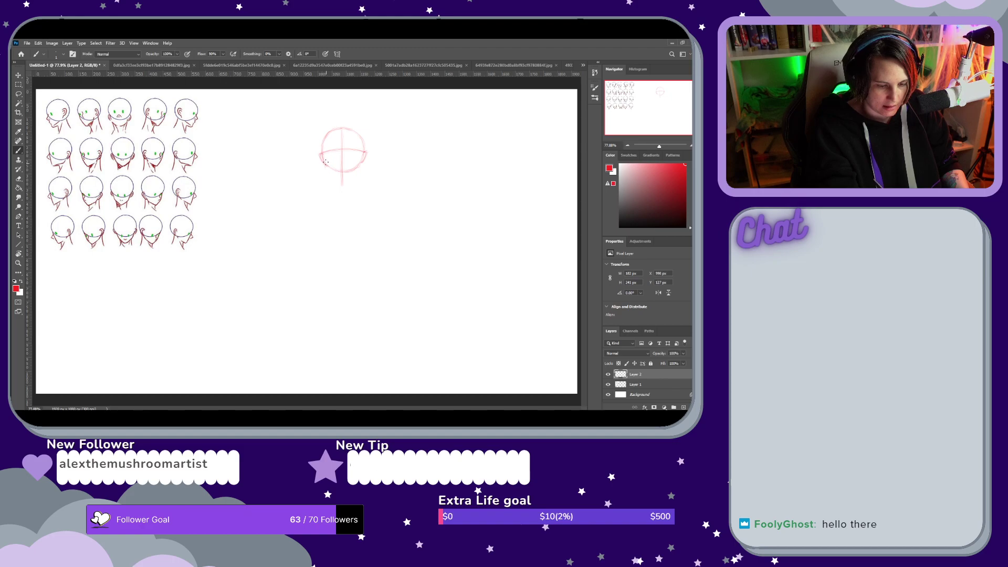
key(e)
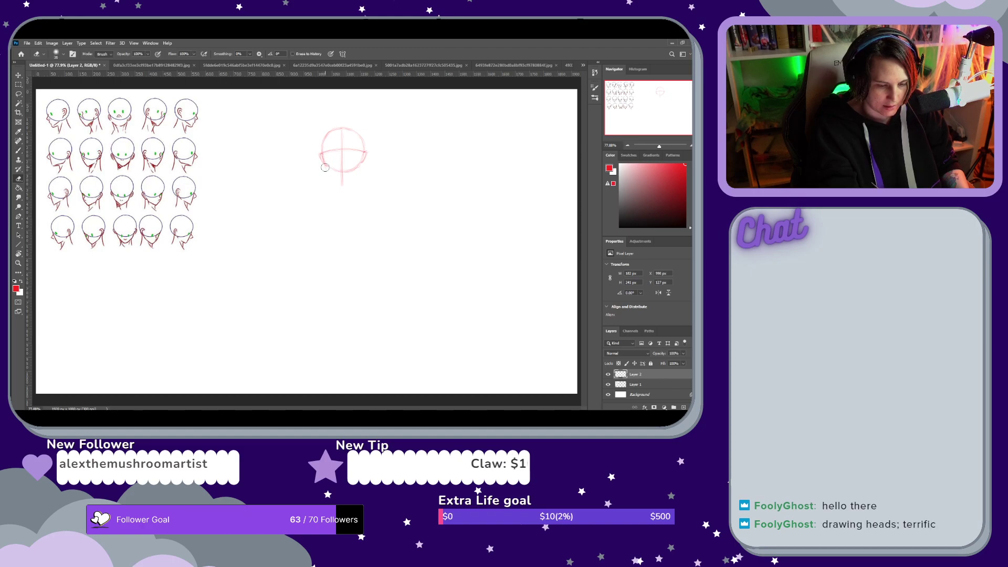
drag(371, 155, 365, 156)
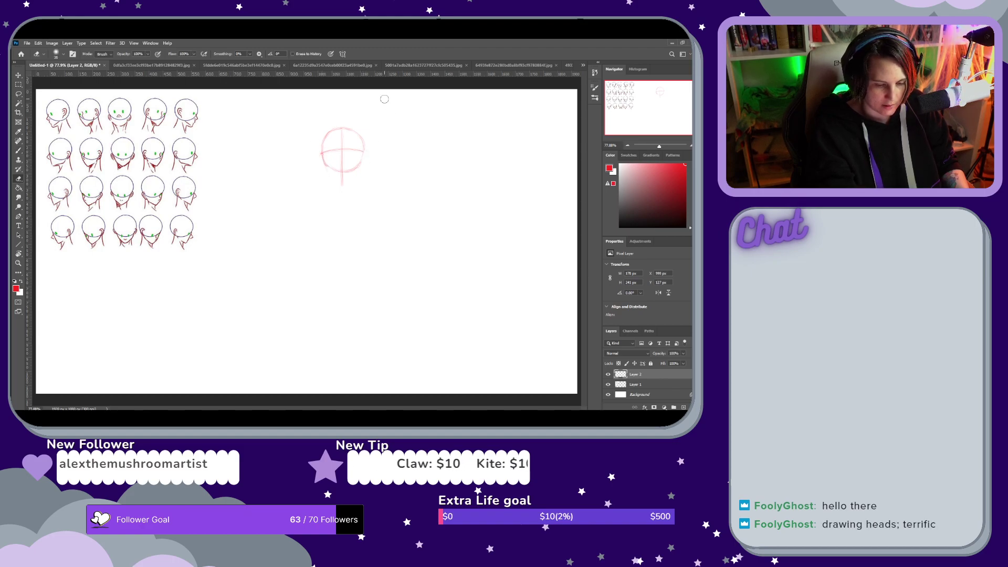
Sketch tapering jaw lines from both sides of the circle to the chin point on the centre line, erasing excess strokes
key(b)
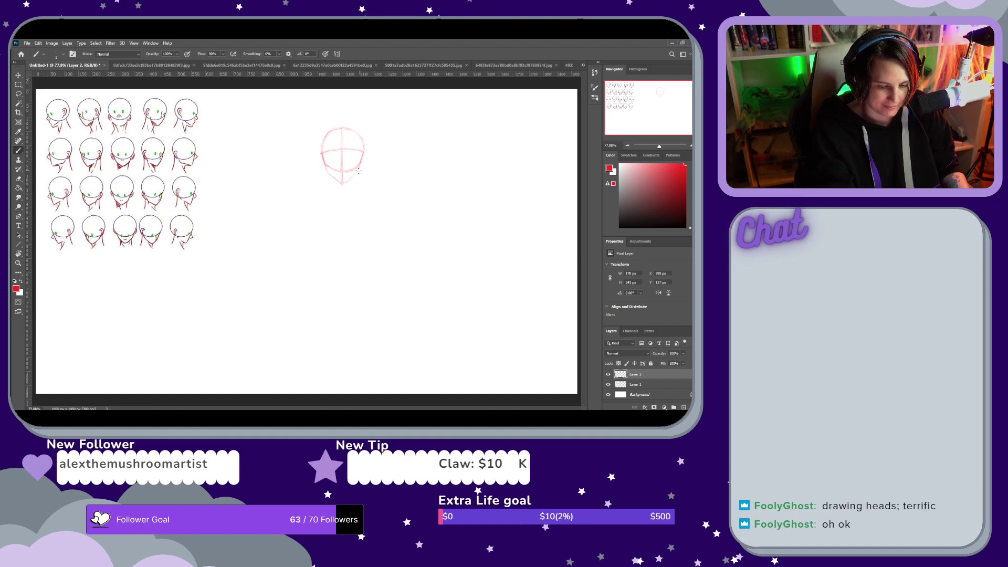
key(e)
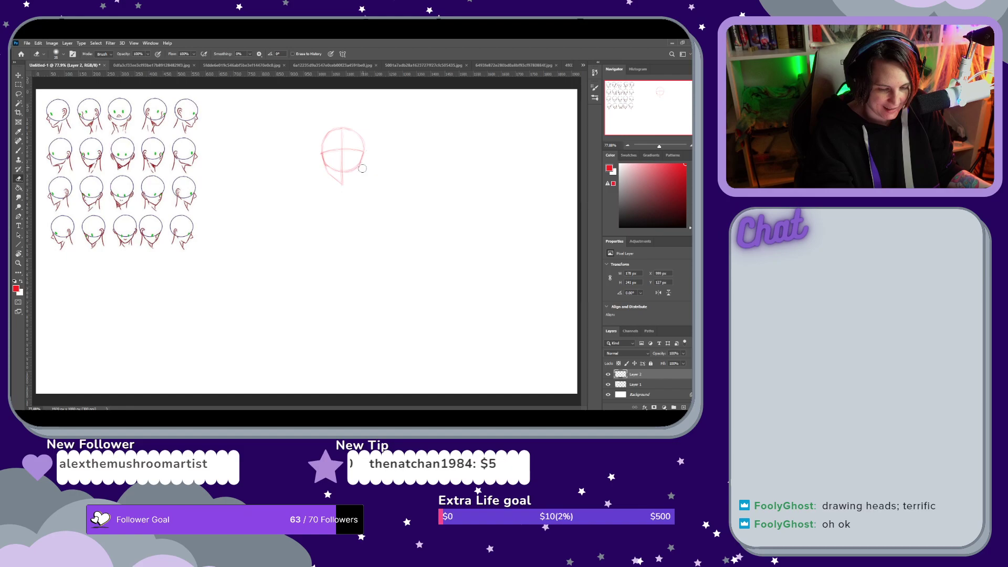
key(b)
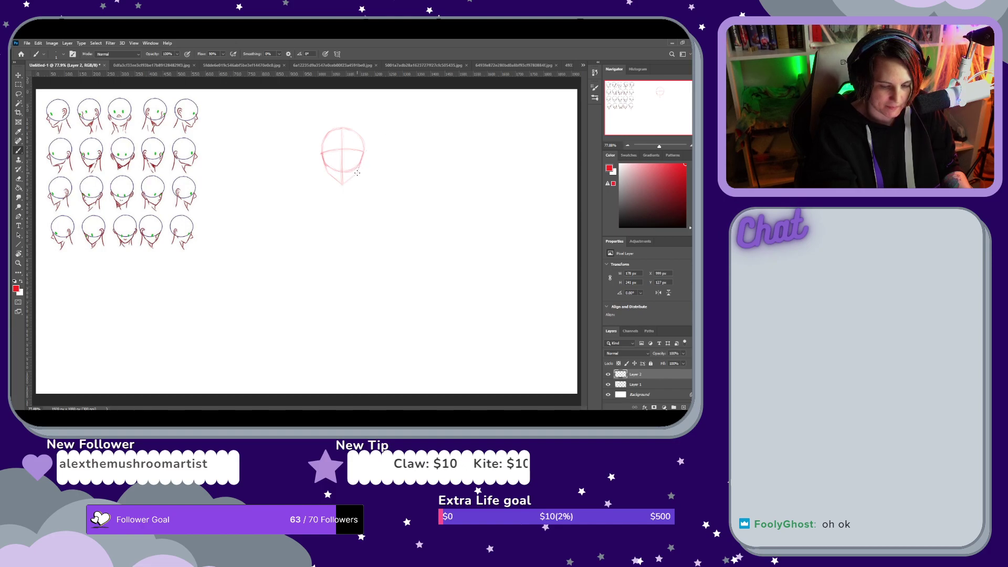
key(e)
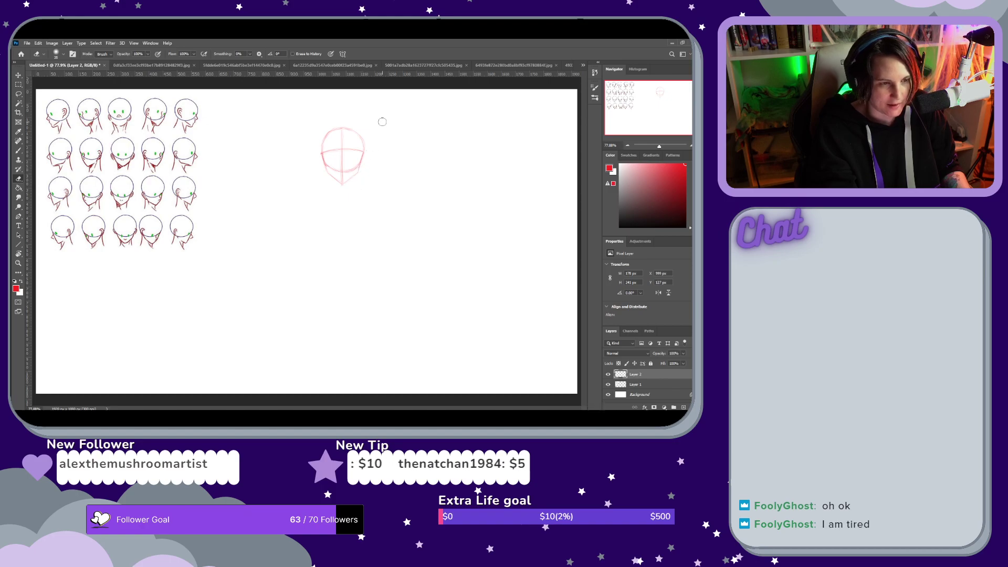
Refine the jaw lines from both sides of the circle down to the chin, erasing the rough strokes
key(b)
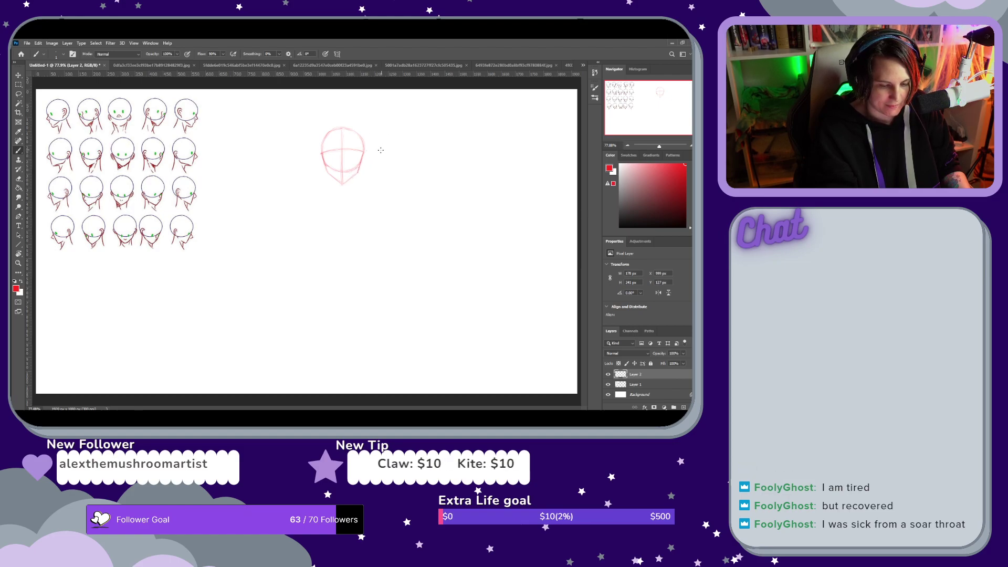
key(e)
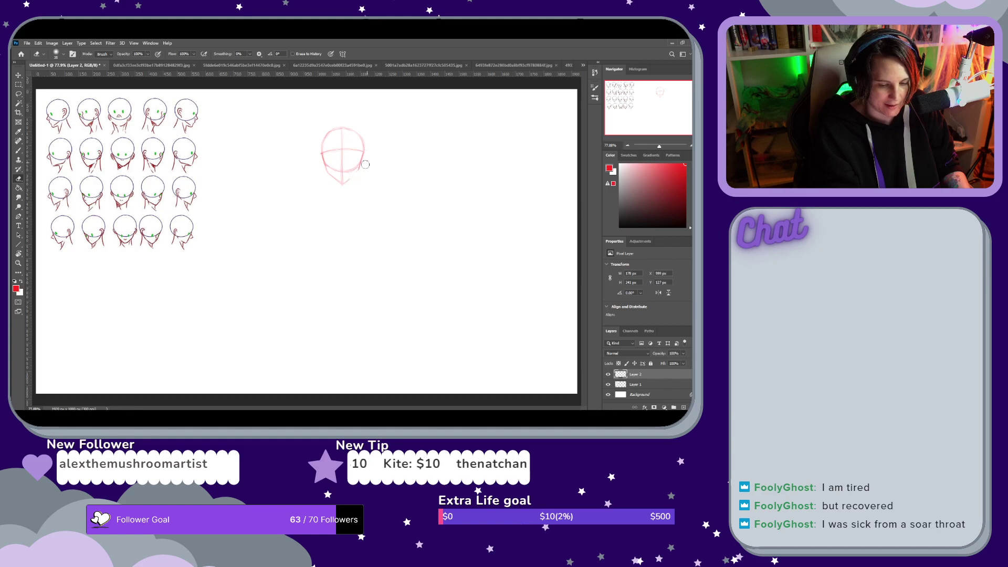
key(b)
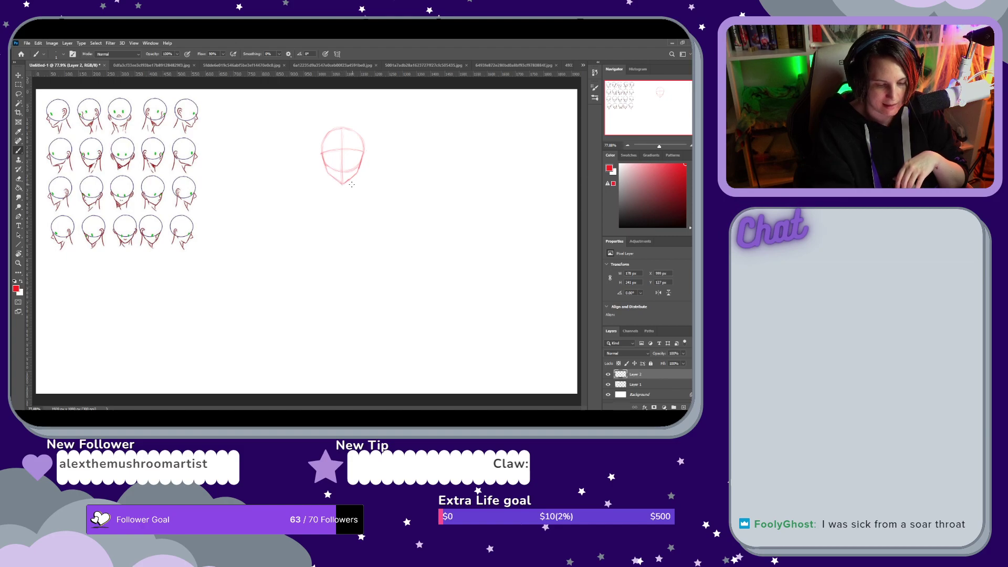
key(e)
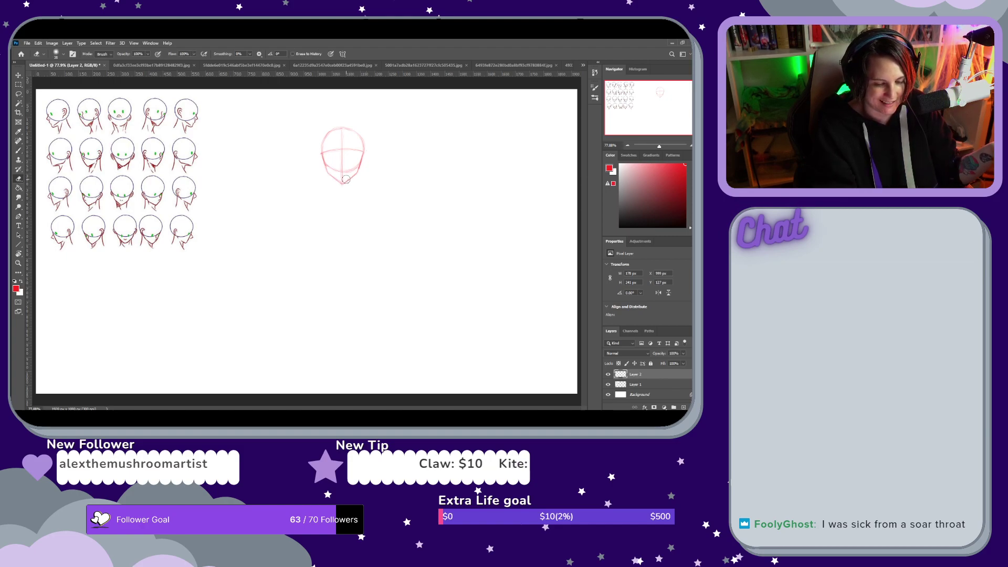
Strengthen the eye line across the head and sketch an ear on each side, cleaning up the ear strokes
key(b)
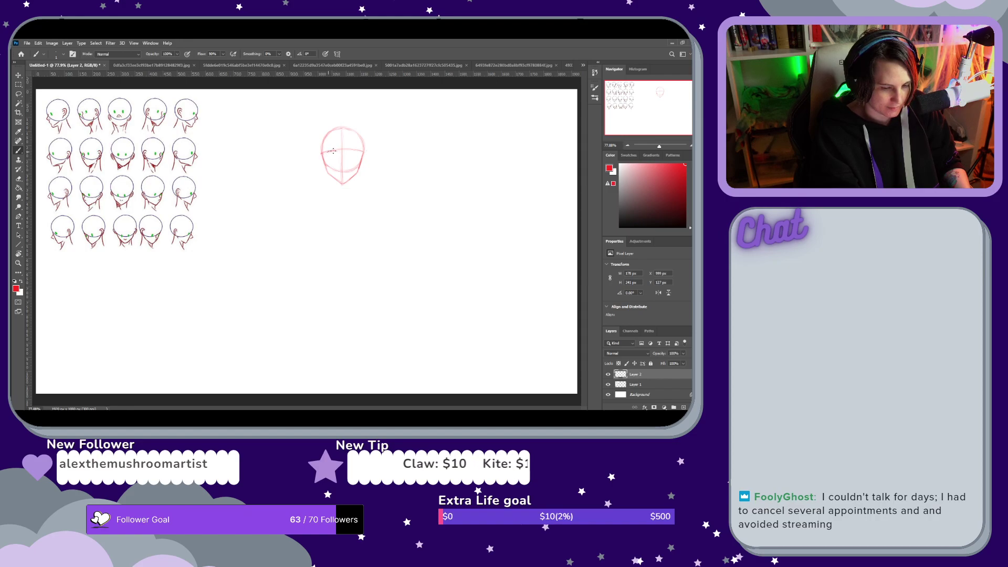
drag(335, 151, 362, 155)
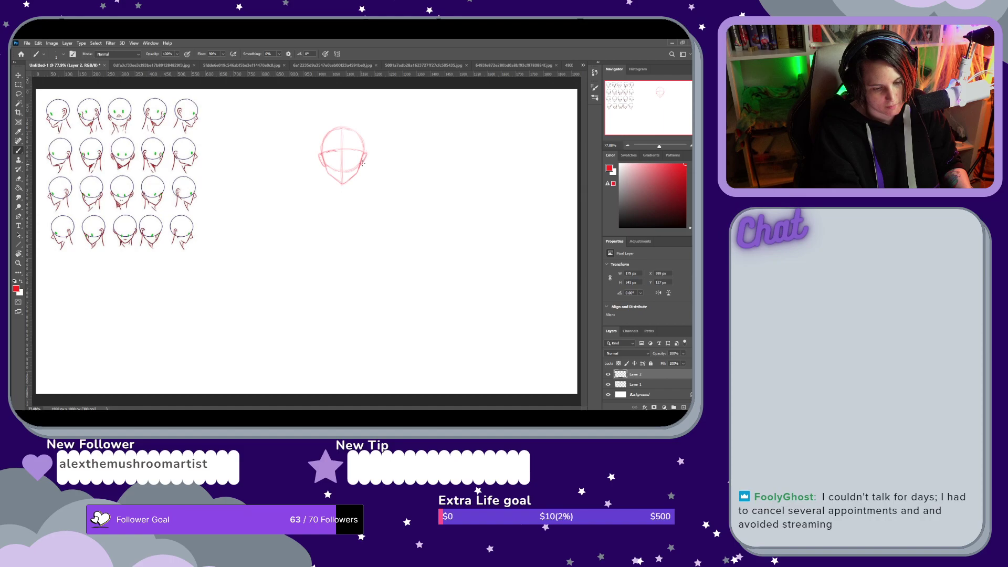
key(e)
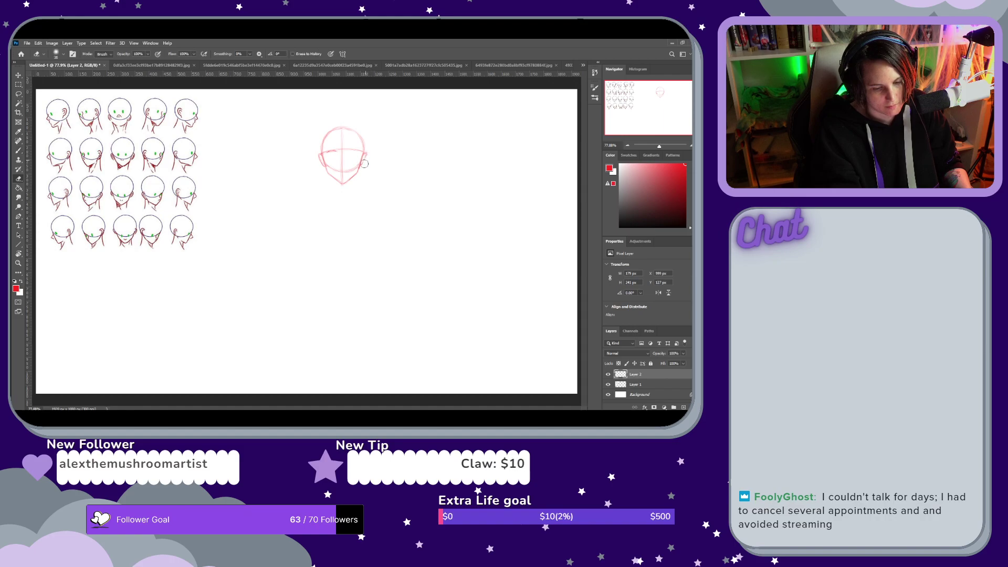
Sketch the eyebrows, eyes, nose and mouth along light horizontal guides on the front-view face, erasing stray strokes
key(b)
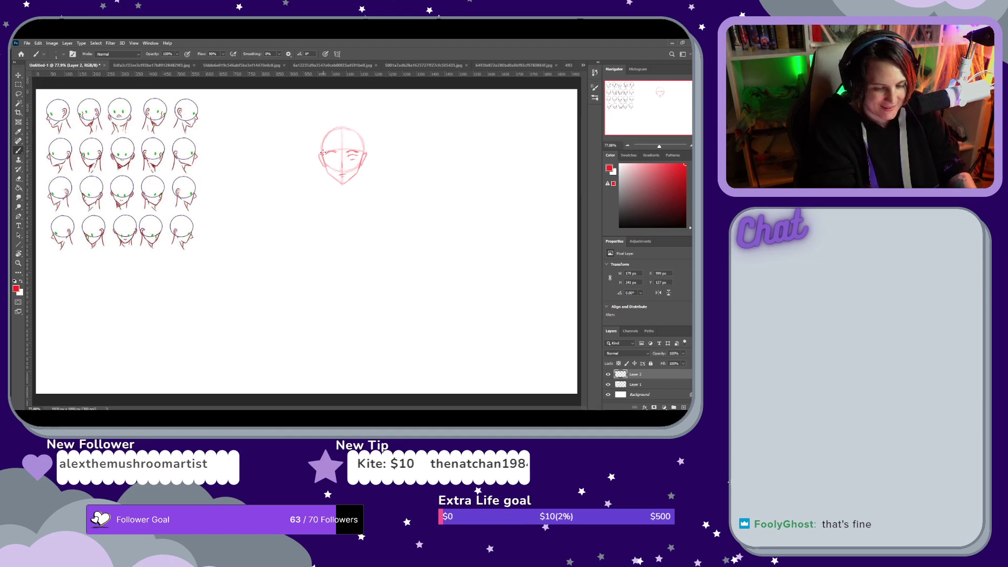
key(e)
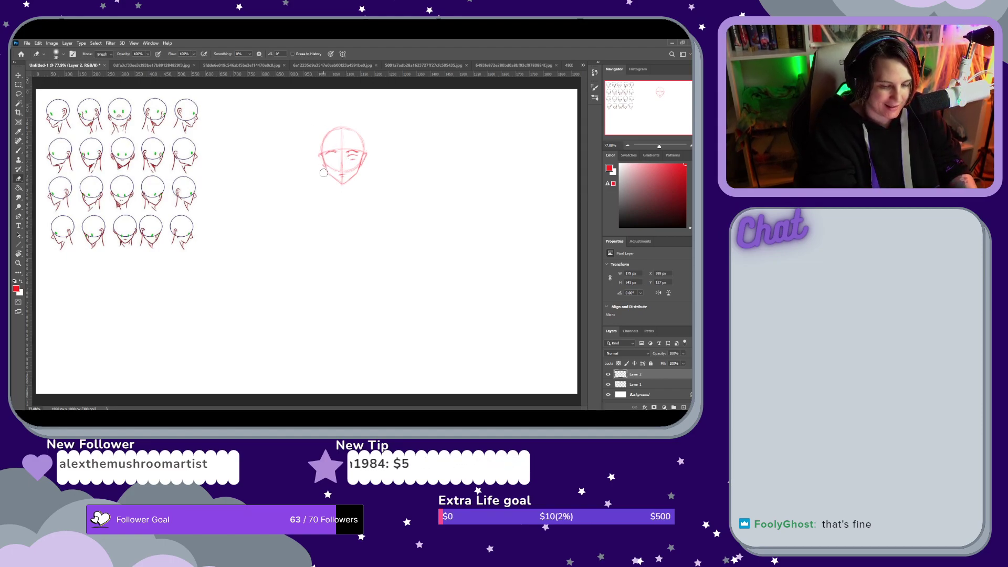
key(b)
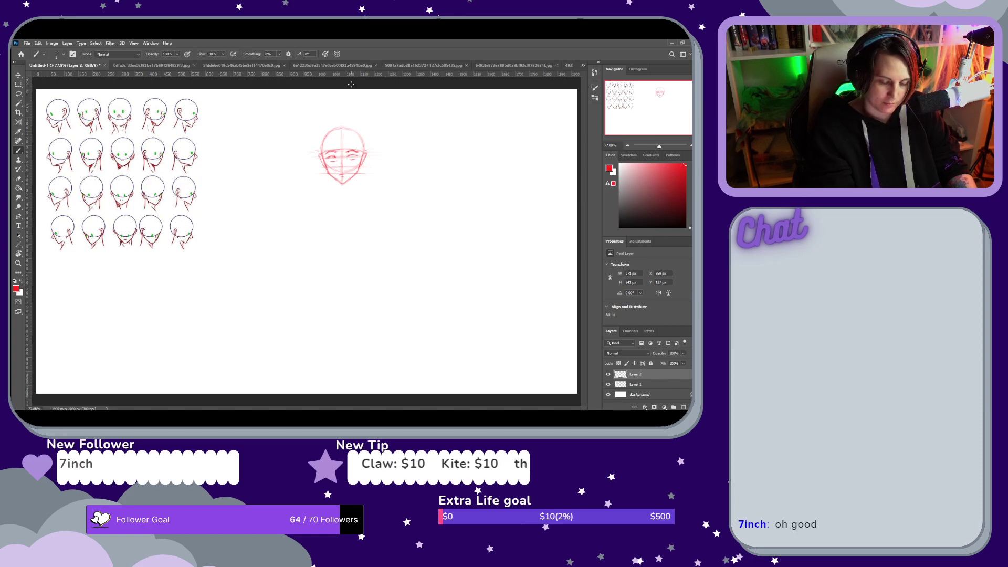
Move the finished front-view head up beside the top row of the reference heads
key(v)
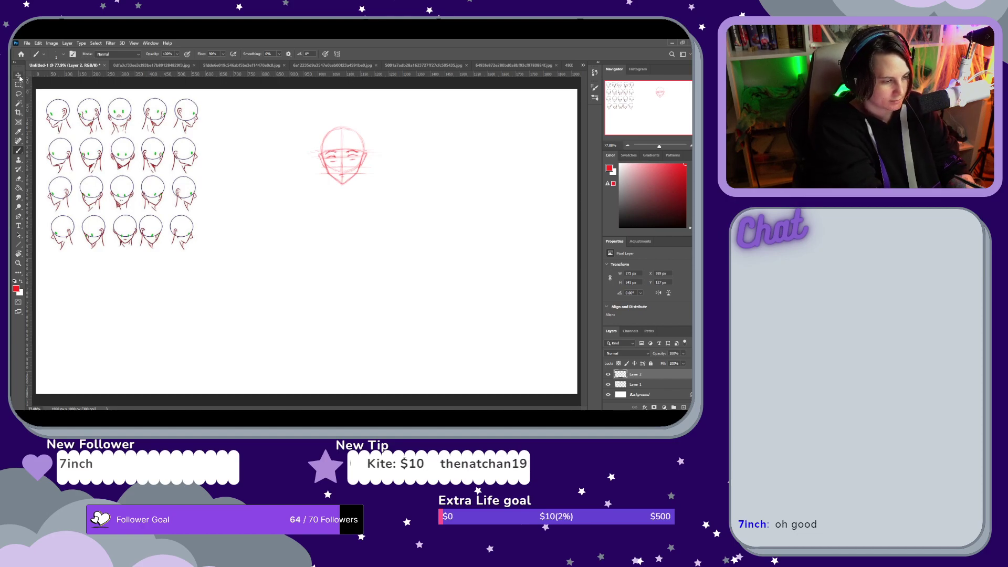
drag(363, 159, 258, 121)
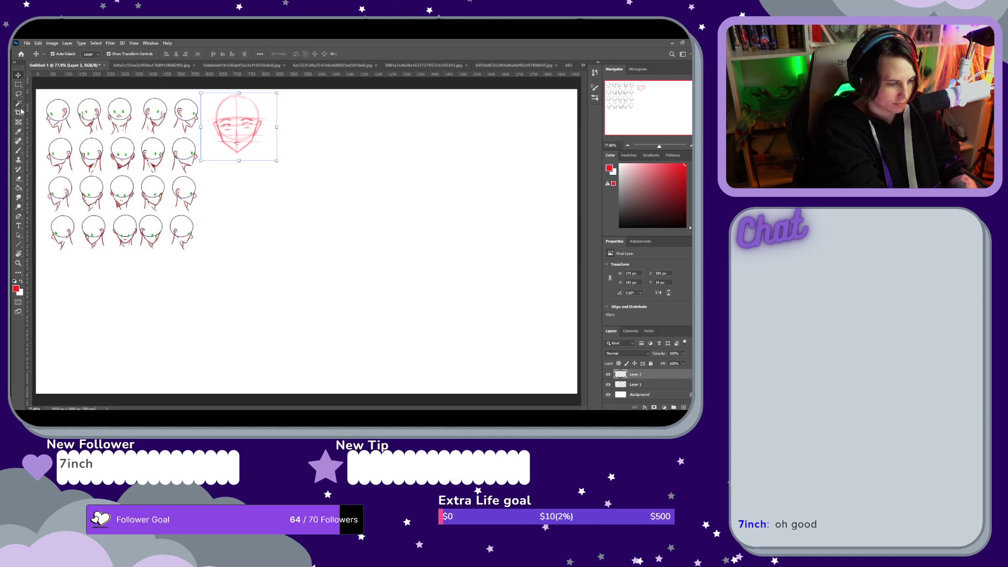
Sketch a second head circle in the empty area beside the finished head and even out its outline by erasing rough strokes
key(b)
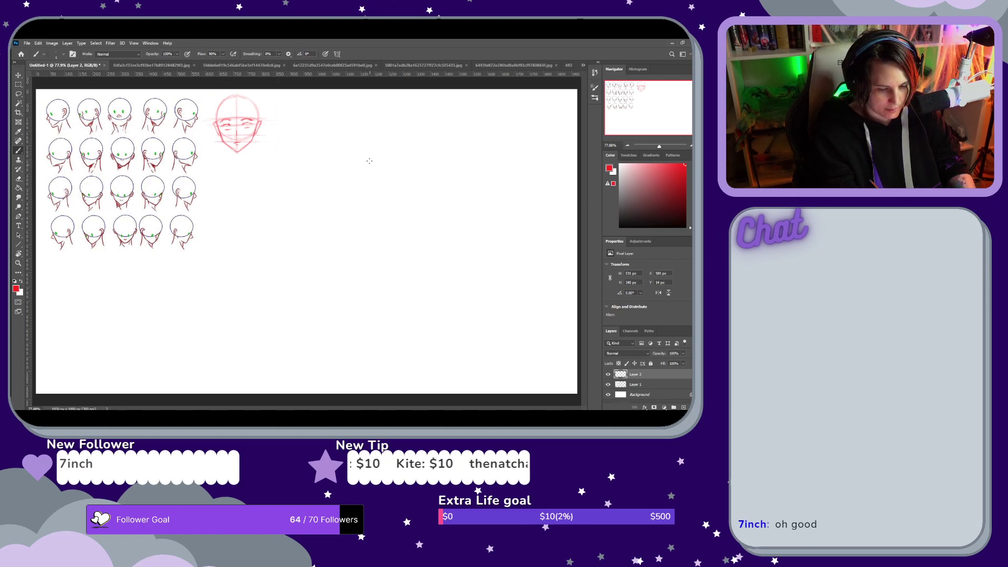
drag(355, 194, 340, 174)
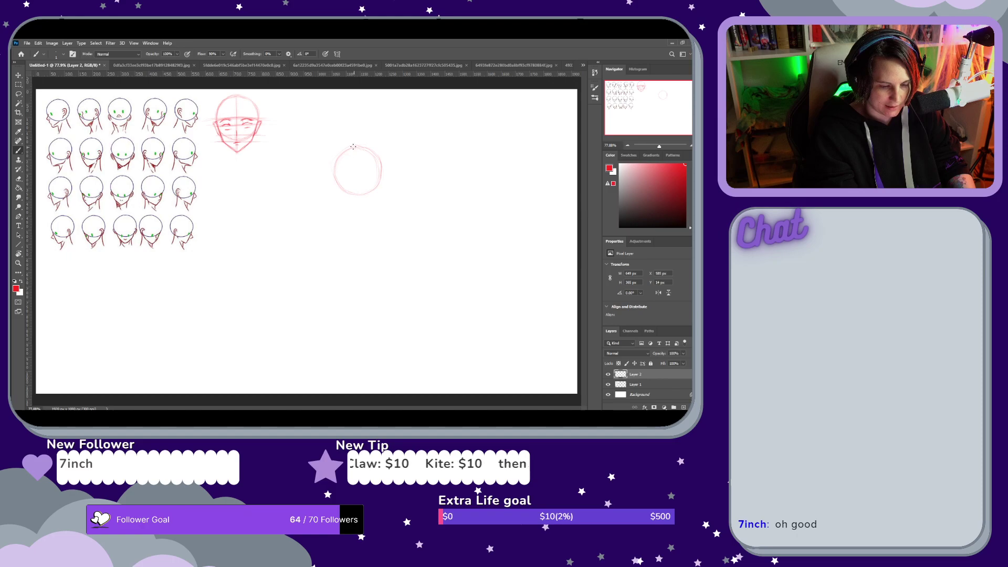
drag(348, 193, 372, 192)
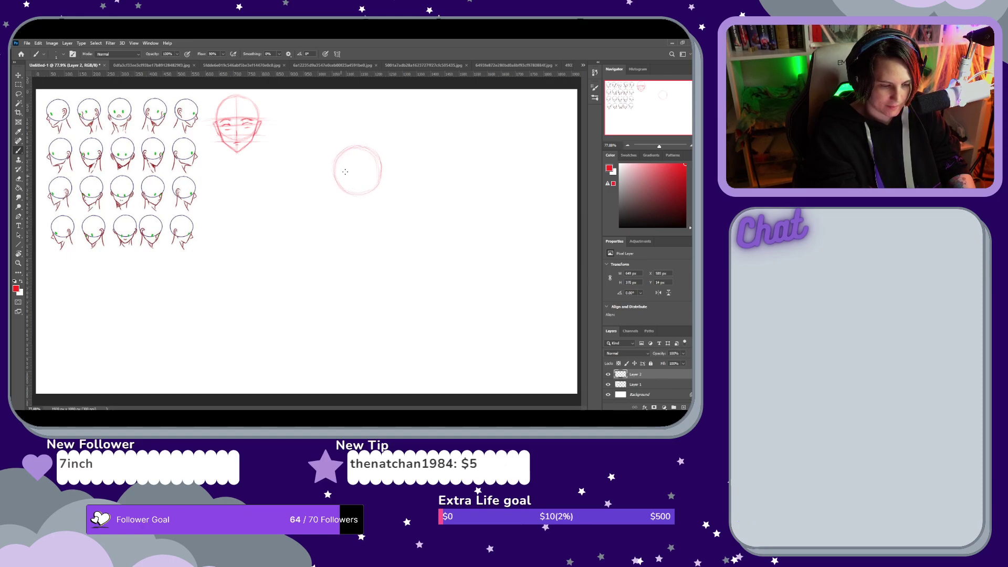
key(e)
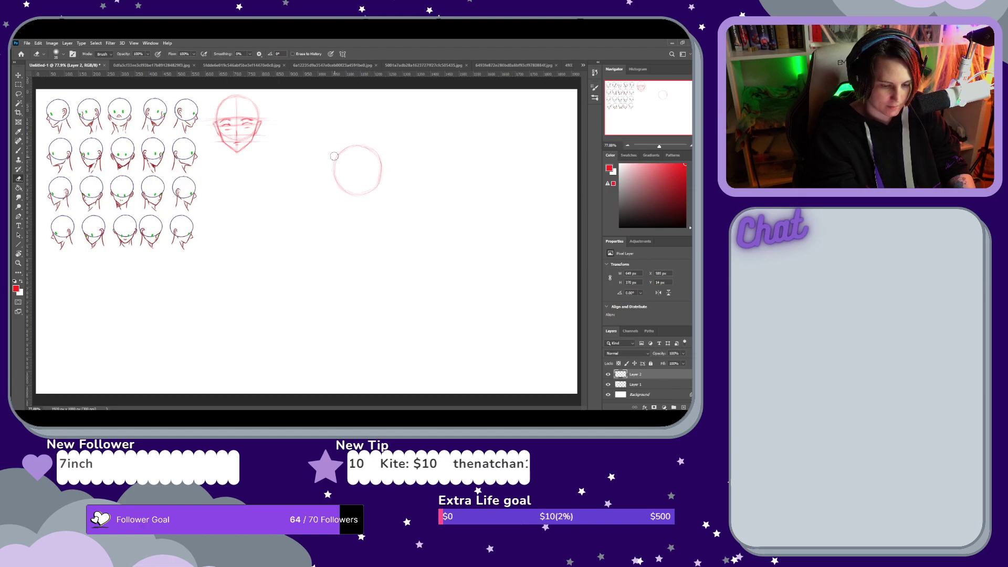
key(b)
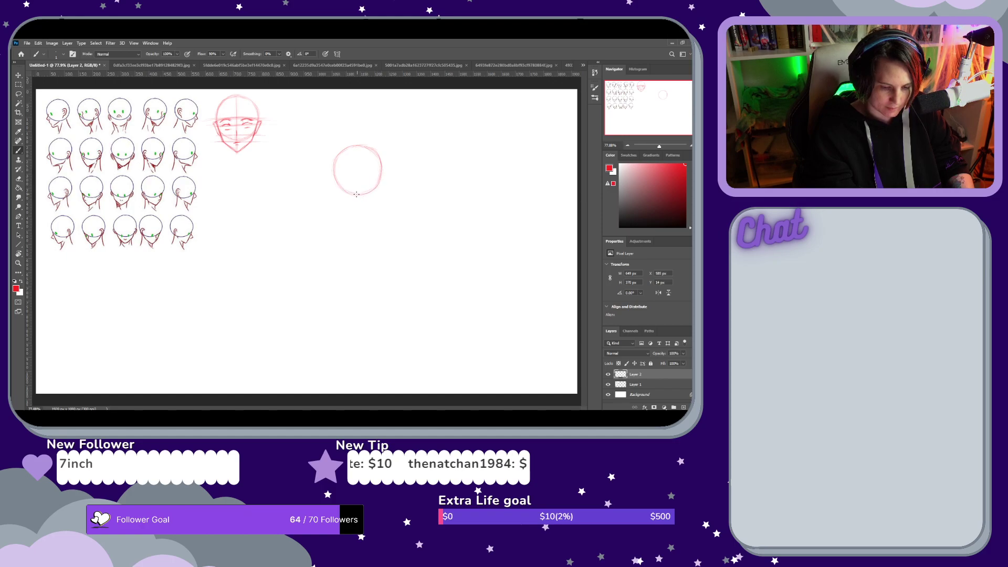
key(e)
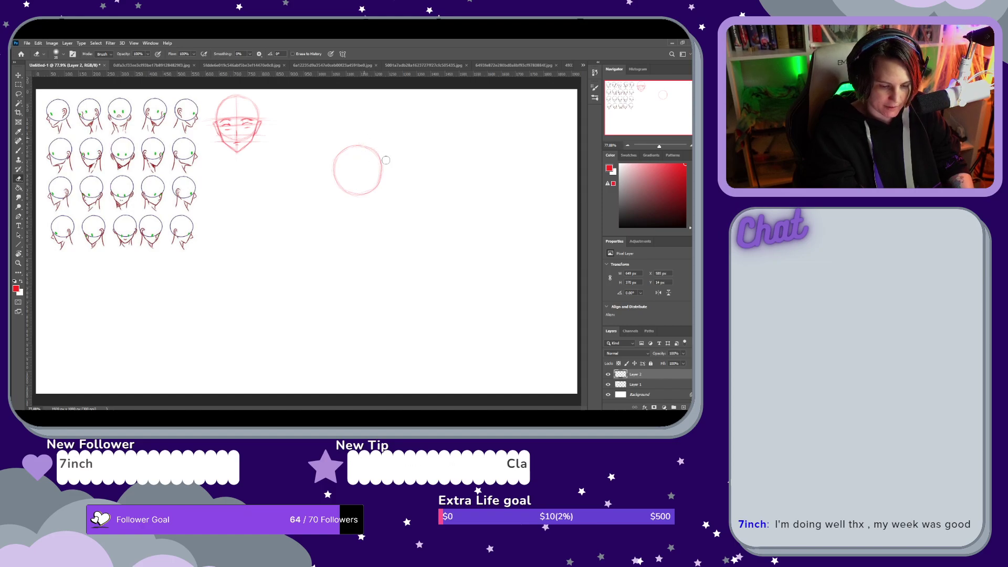
drag(371, 197, 365, 200)
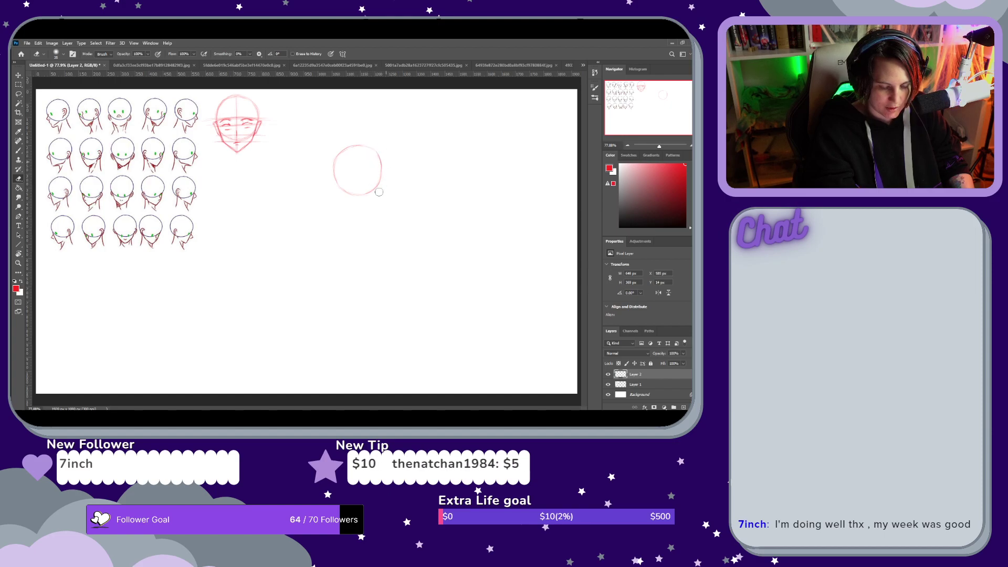
Darken the second circle's outline and erase the loose jaw stroke extending below its lower right edge
key(b)
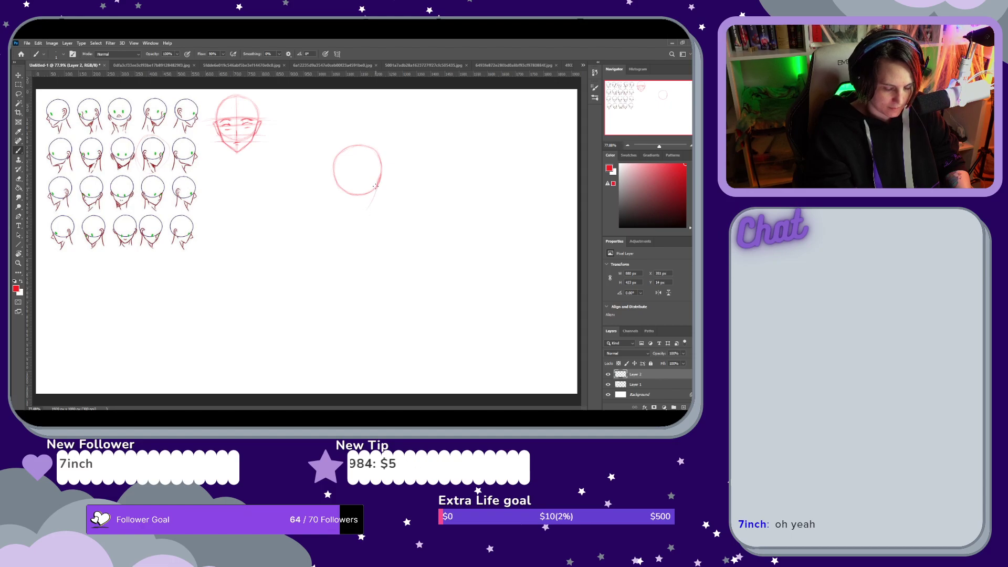
key(e)
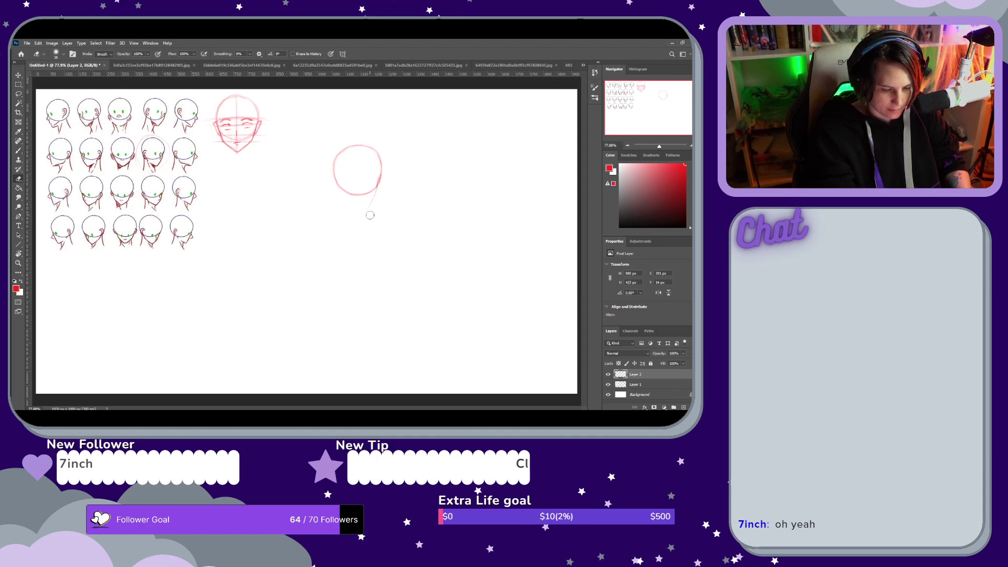
drag(367, 206, 376, 196)
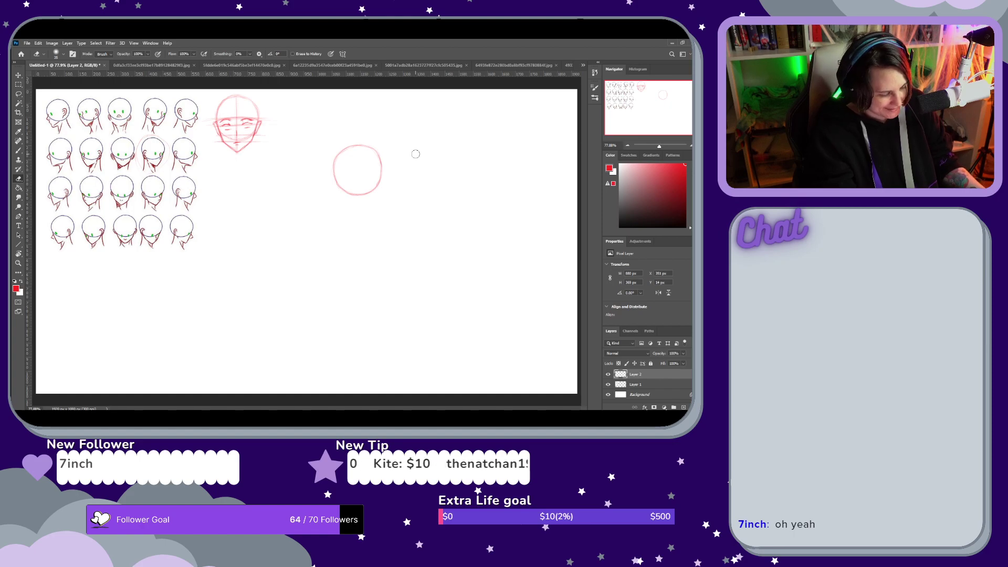
key(b)
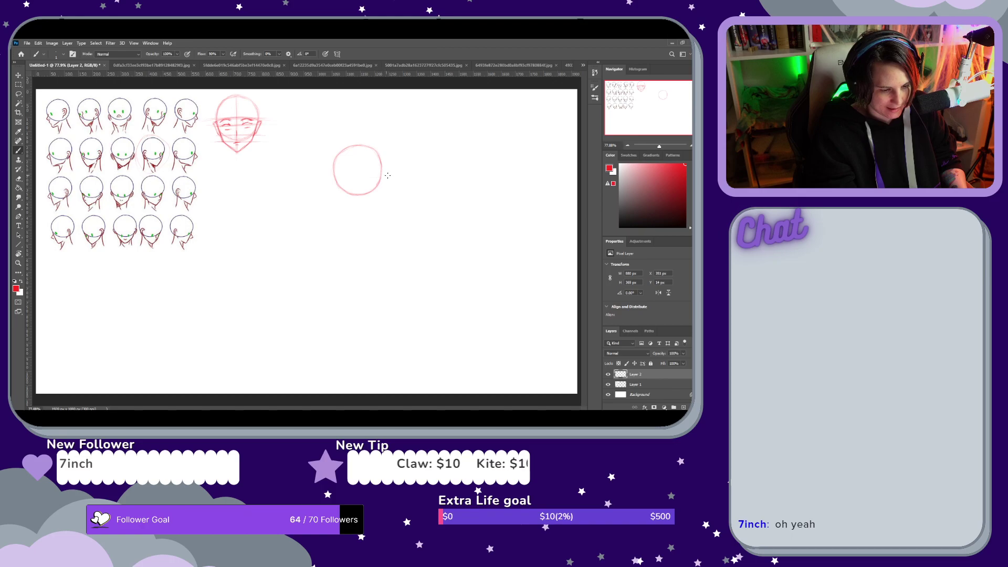
drag(379, 176, 366, 176)
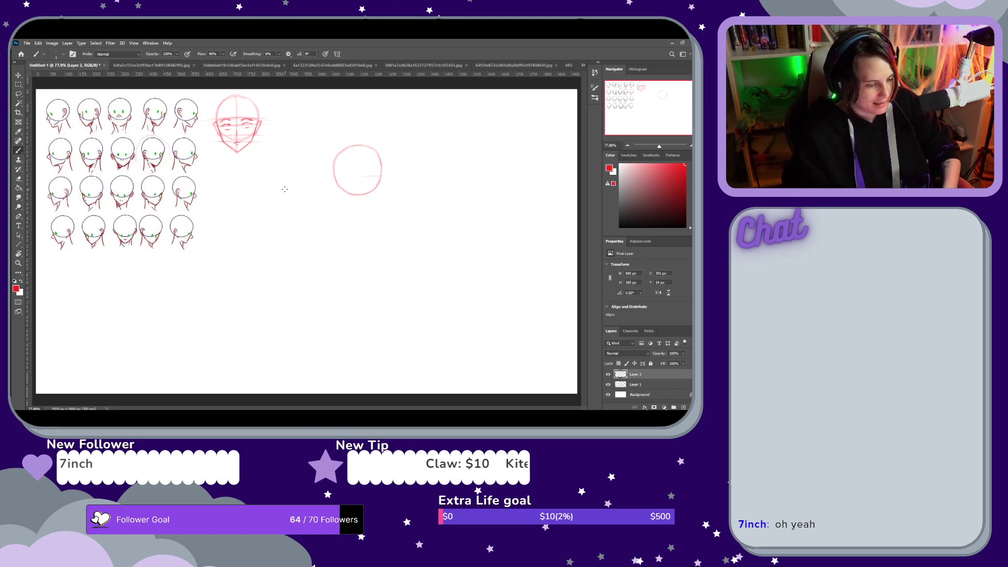
key(e)
drag(354, 178, 376, 172)
Sketch a curved eye line and an off-centre curved centre line on the second circle, with face and jaw lines below it
key(b)
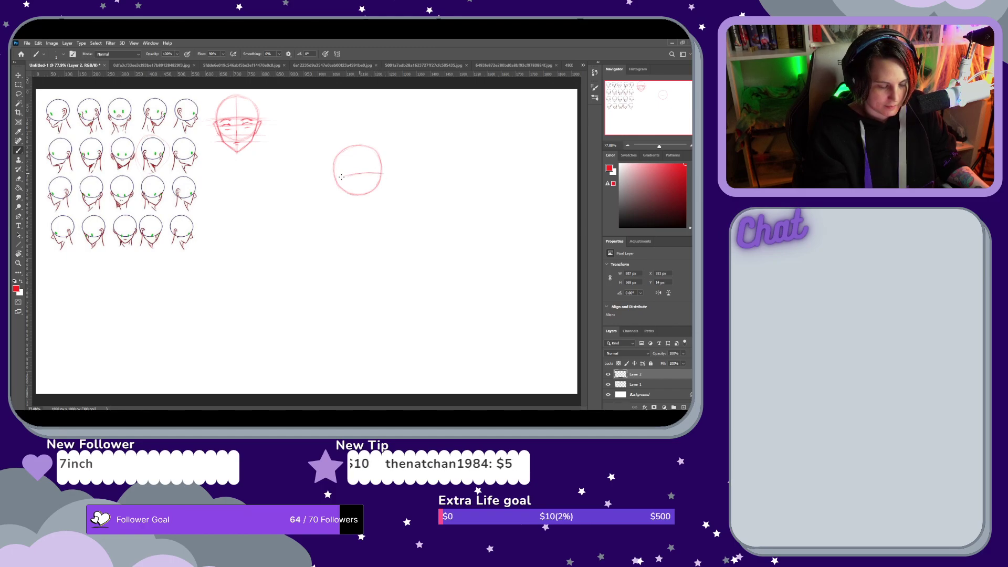
click(388, 175)
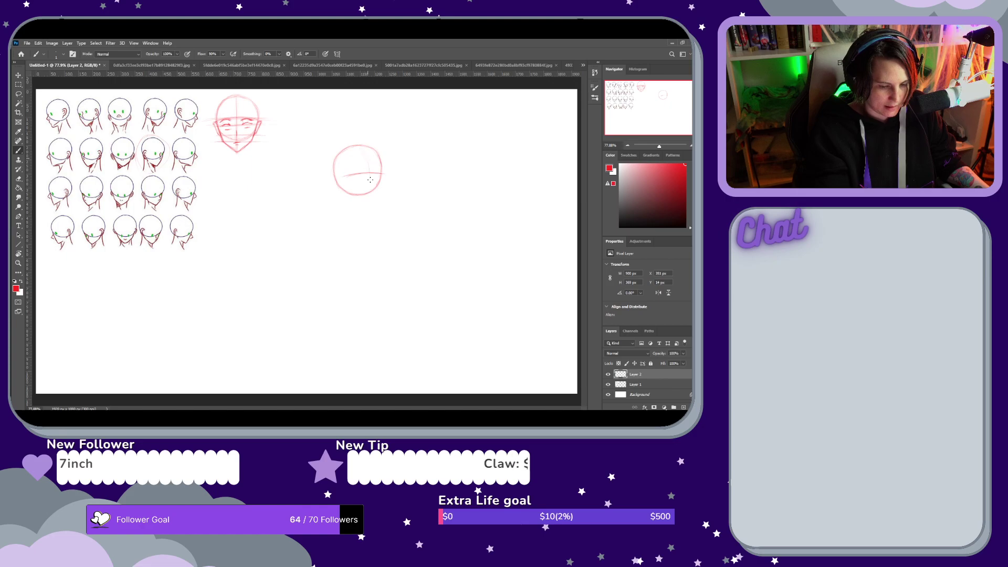
key(ctrl+z)
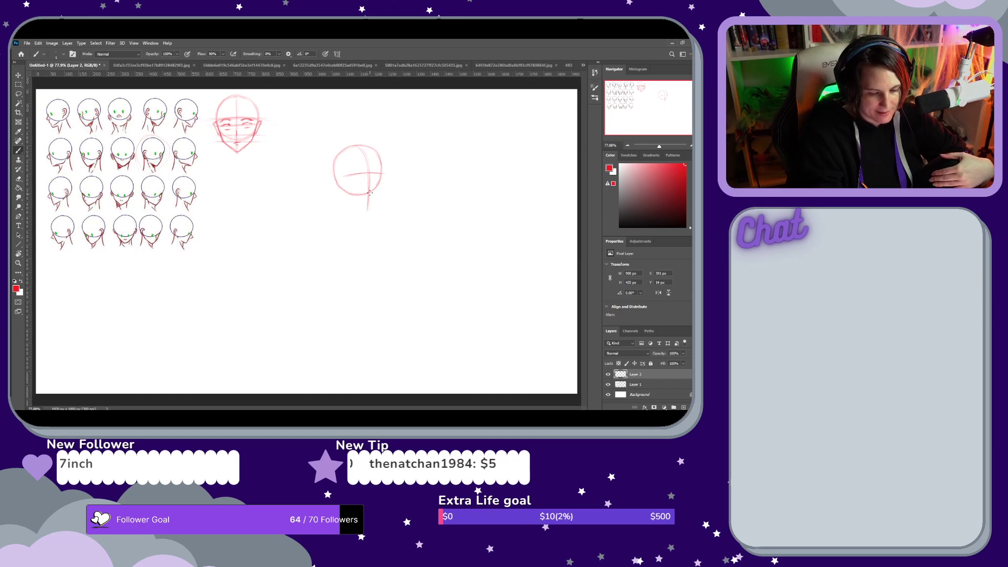
drag(368, 202, 367, 212)
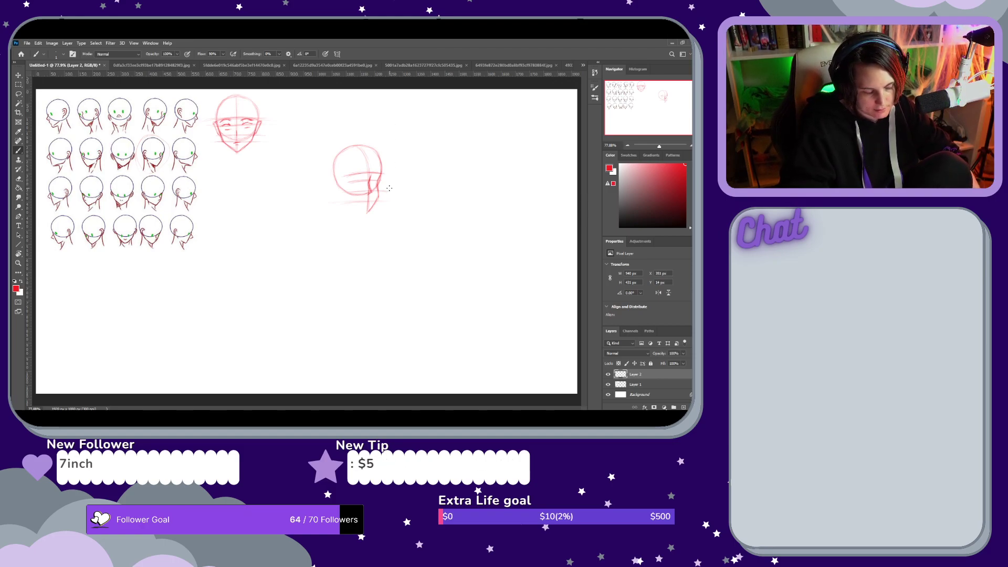
Erase the eye line, lower centre line and jaw strokes, keeping the circle and the upper centre curve
key(e)
mouse_move(347, 168)
mouse_down()
mouse_move(370, 183)
mouse_move(370, 169)
mouse_move(368, 184)
mouse_move(352, 187)
mouse_move(365, 188)
mouse_move(348, 190)
mouse_move(371, 182)
mouse_move(370, 211)
mouse_move(337, 203)
mouse_move(371, 218)
mouse_move(385, 179)
mouse_up()
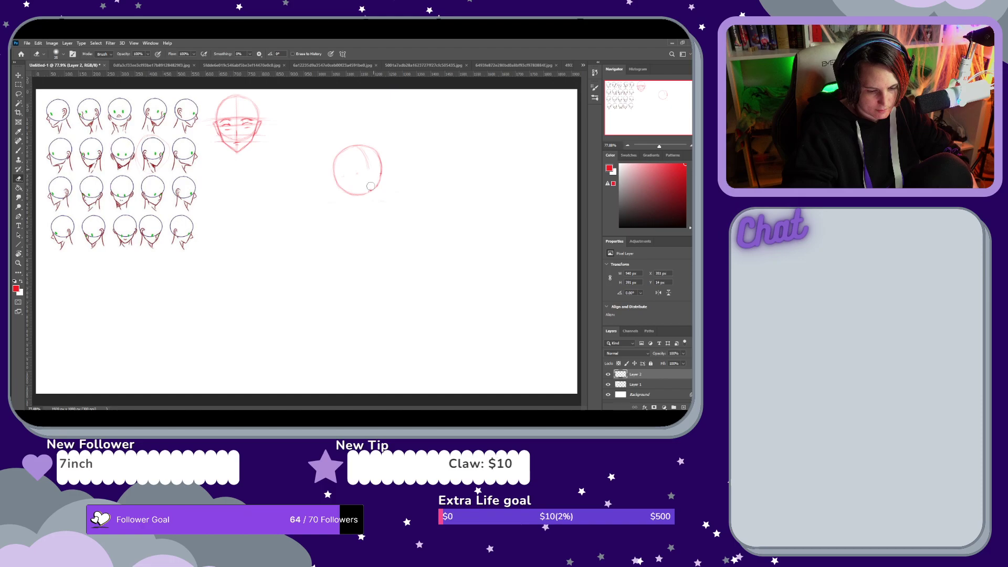
mouse_move(367, 185)
mouse_down()
mouse_move(341, 176)
mouse_move(376, 169)
mouse_up()
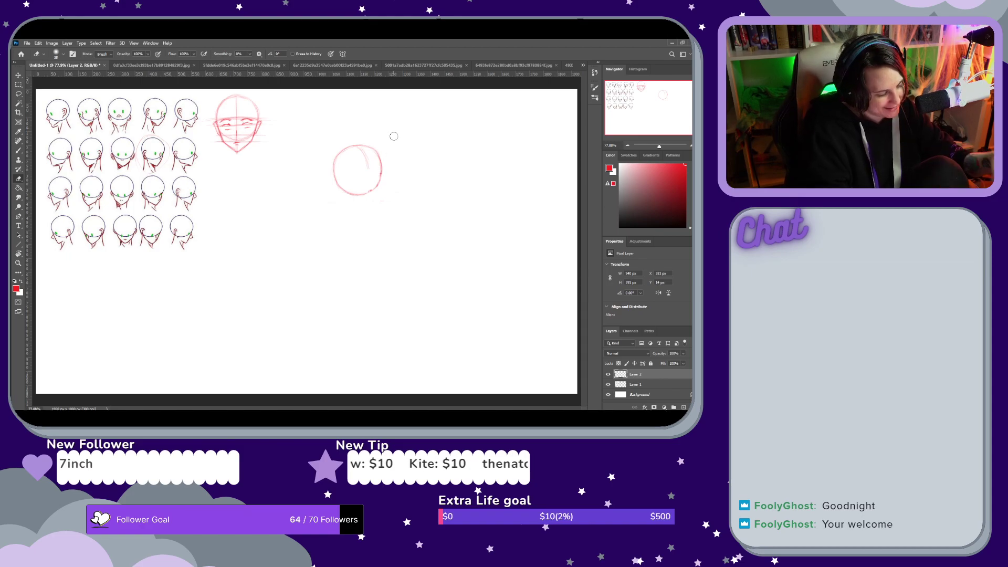
Redraw the second head's centre line past the circle and its curved eye line, and rework the far-side outline around eye level
key(b)
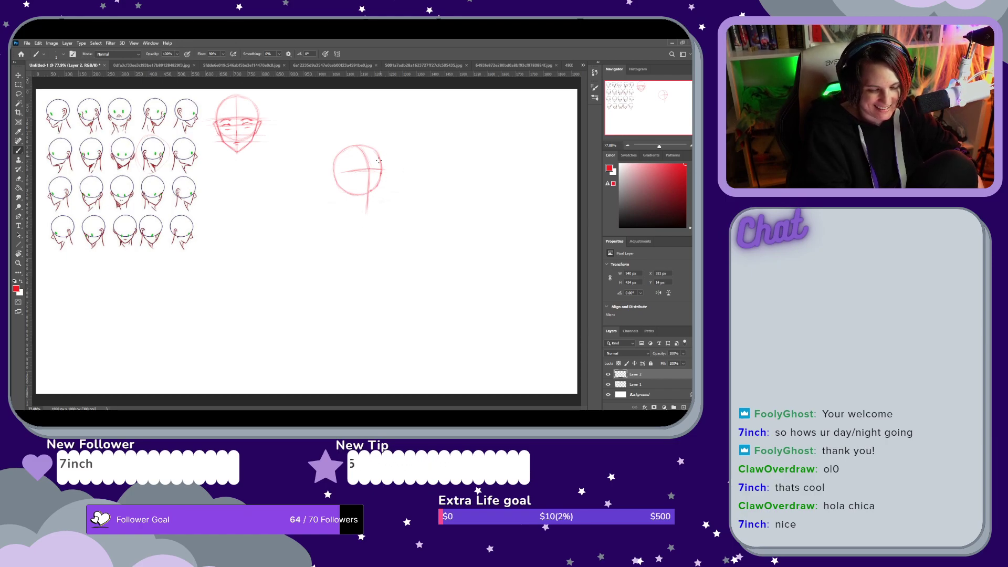
key(e)
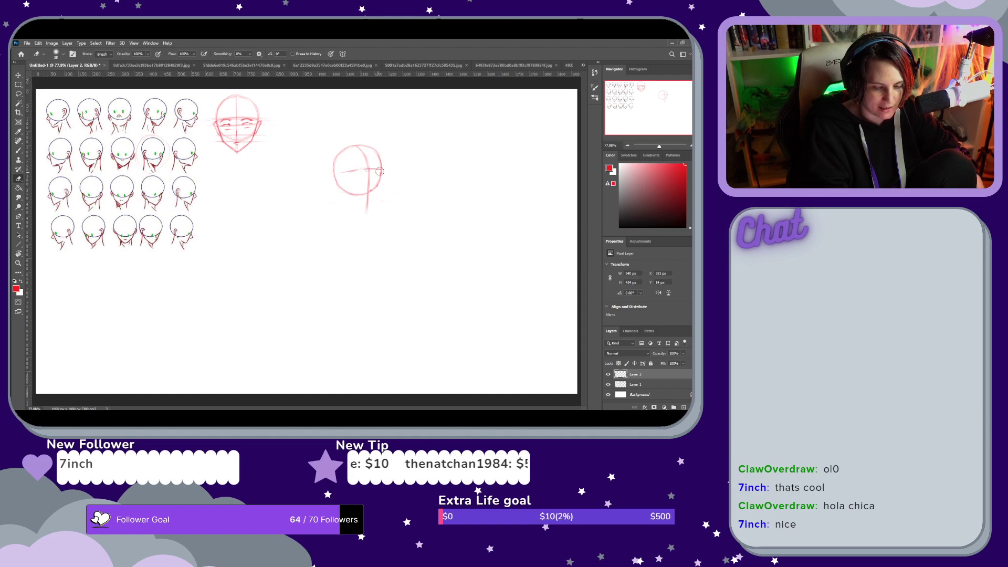
key(b)
drag(352, 172, 369, 168)
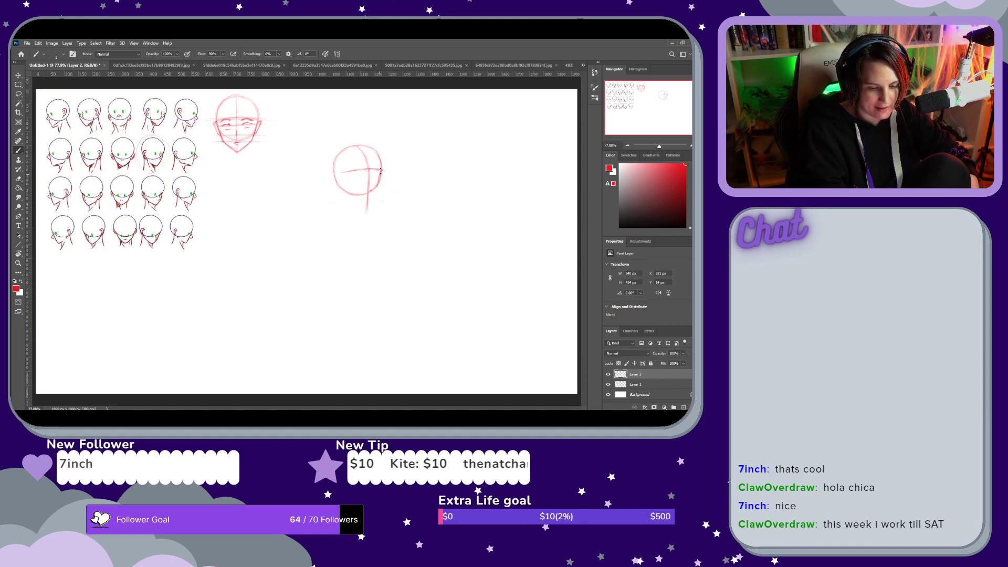
key(e)
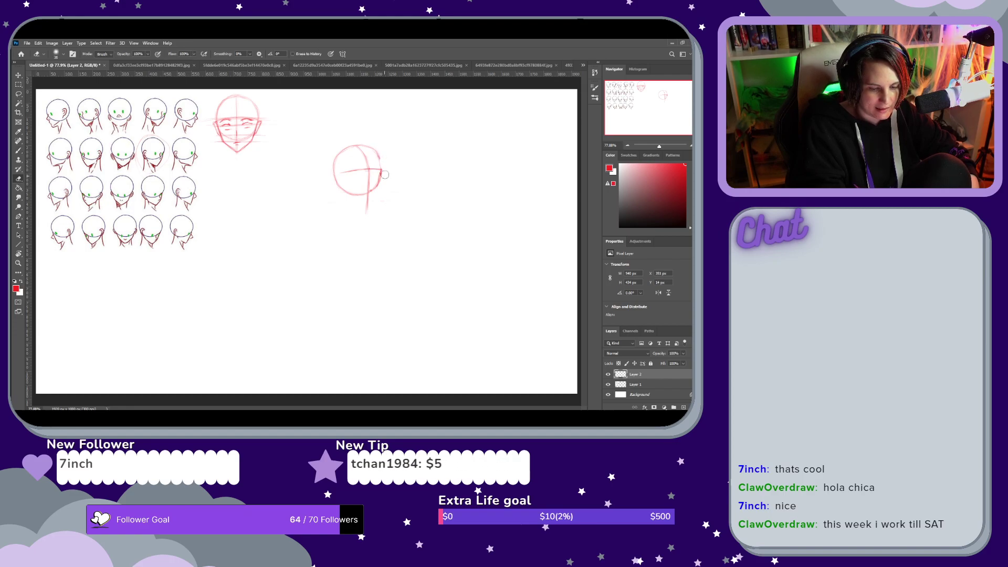
key(b)
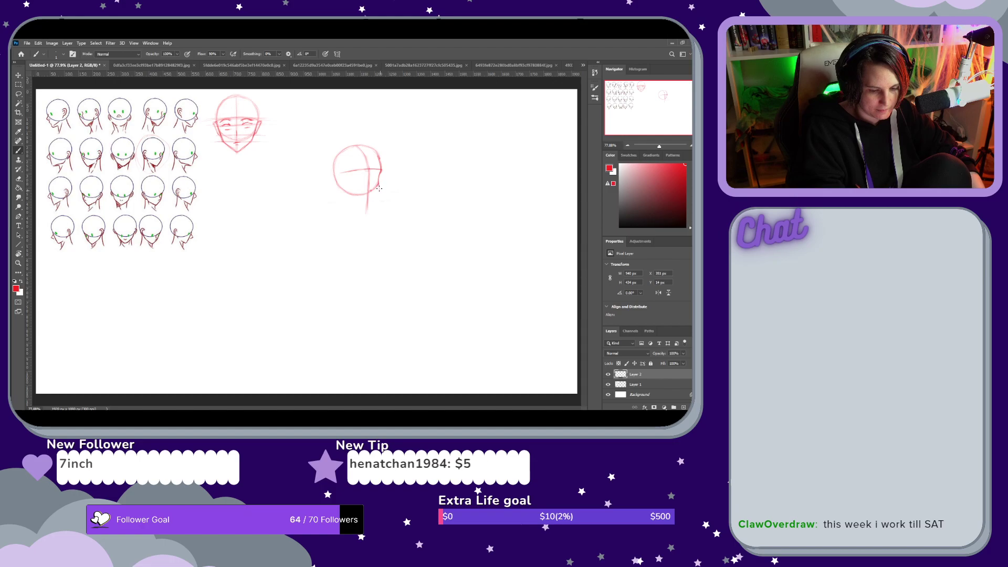
Trim the lower end of the second head's centre line and sketch the far cheek and jaw down to the chin
key(e)
drag(368, 215, 366, 209)
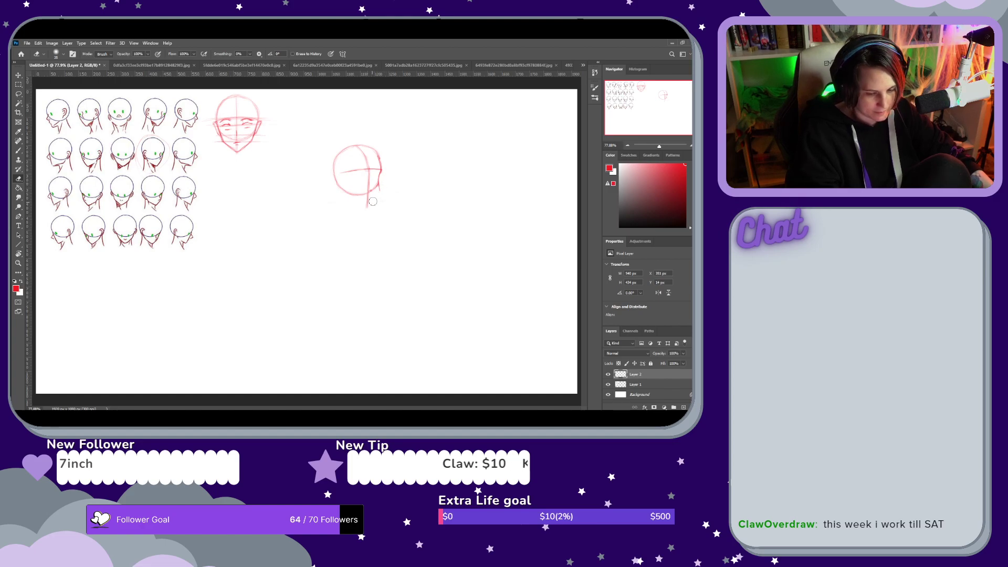
key(b)
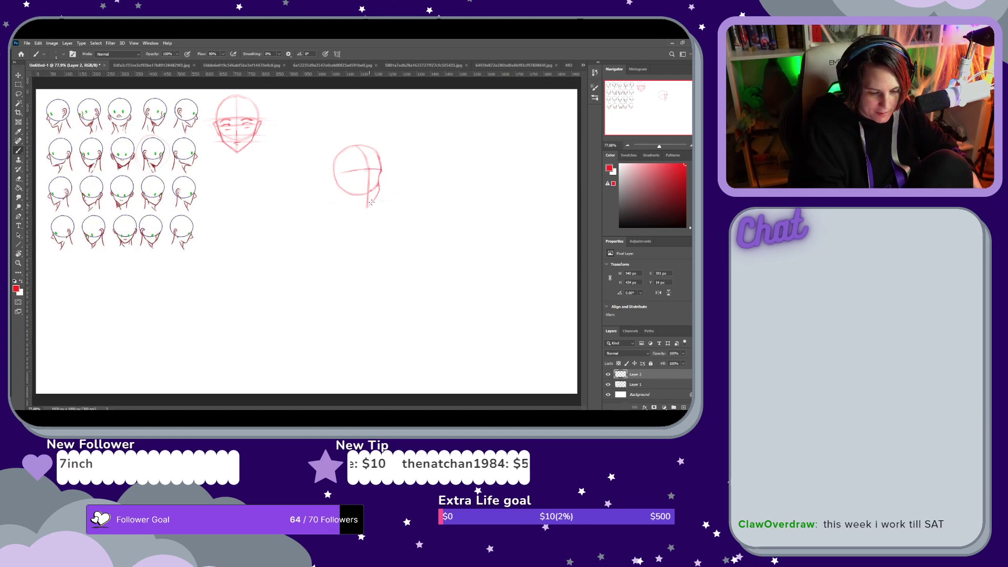
key(e)
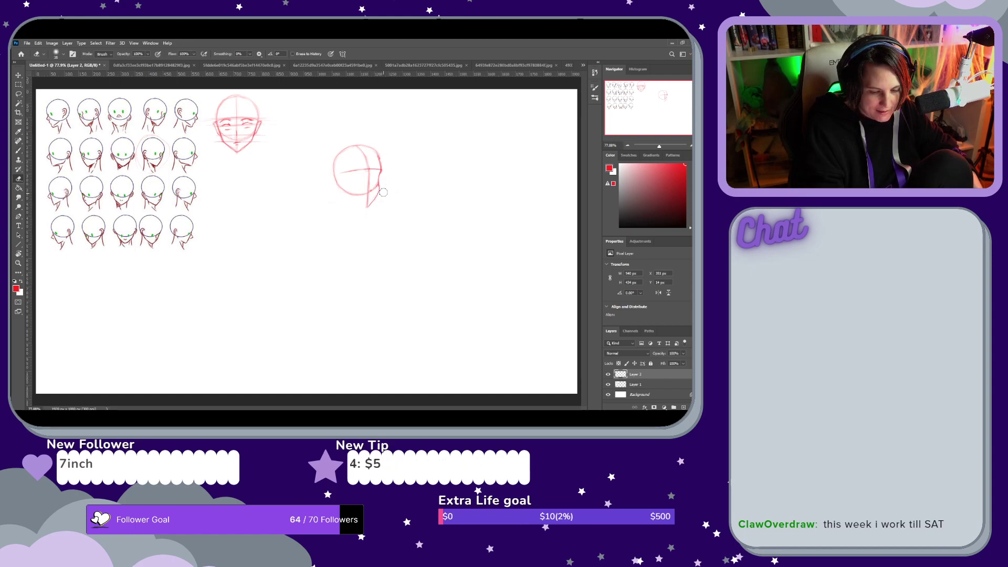
Sketch an ear at the near edge of the second head and a curved brow guideline across the face, cleaning up rough strokes
key(b)
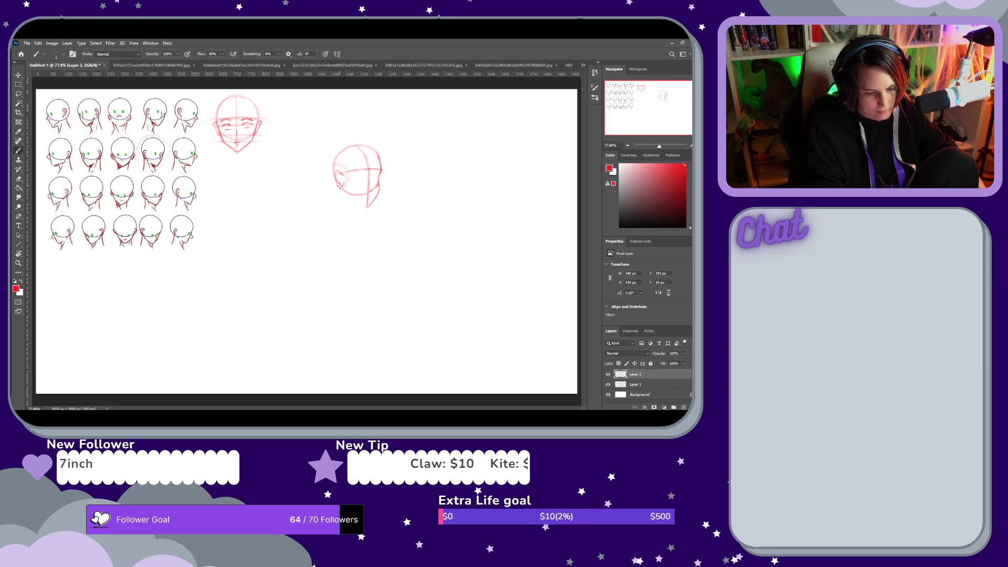
key(e)
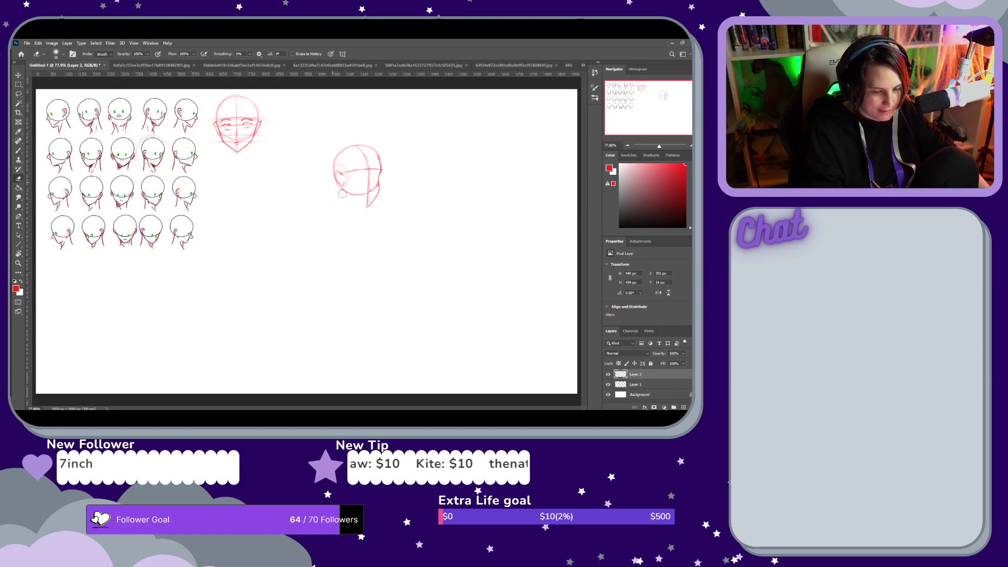
key(b)
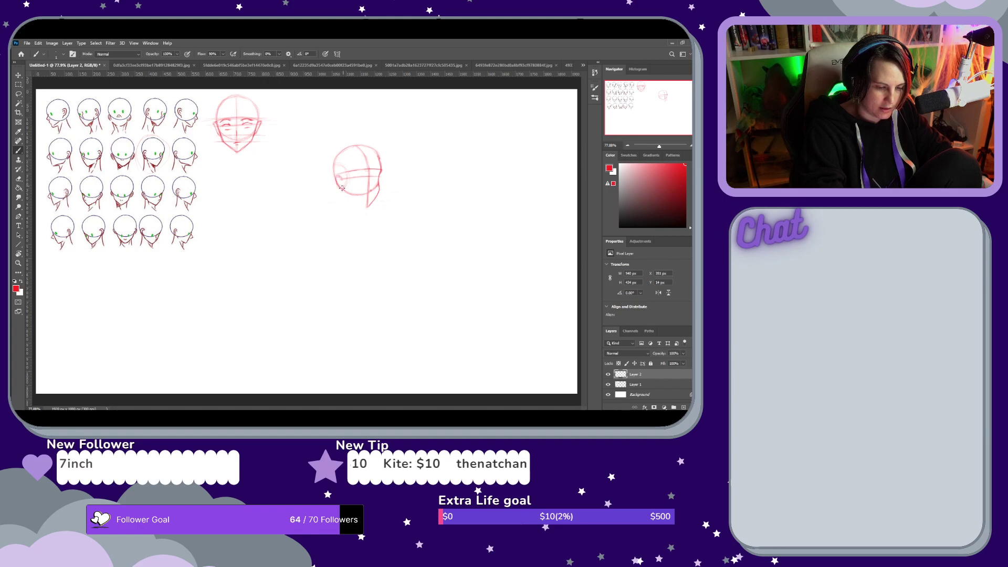
key(e)
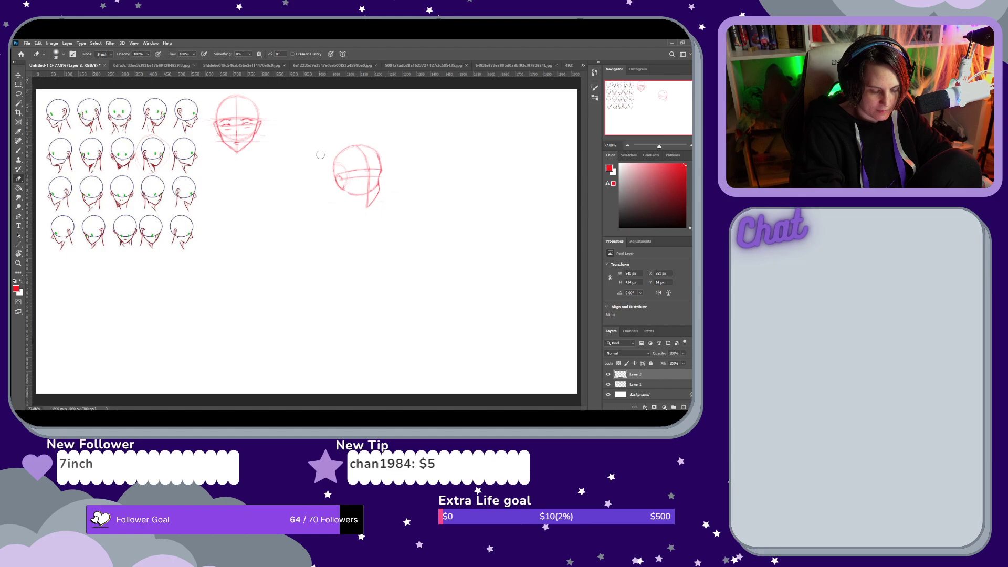
key(b)
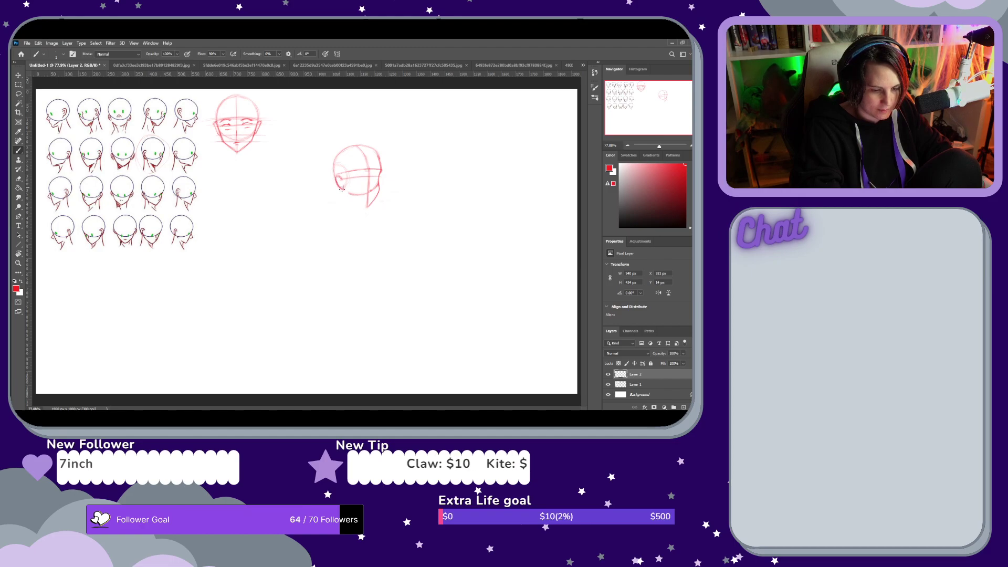
key(e)
key(b)
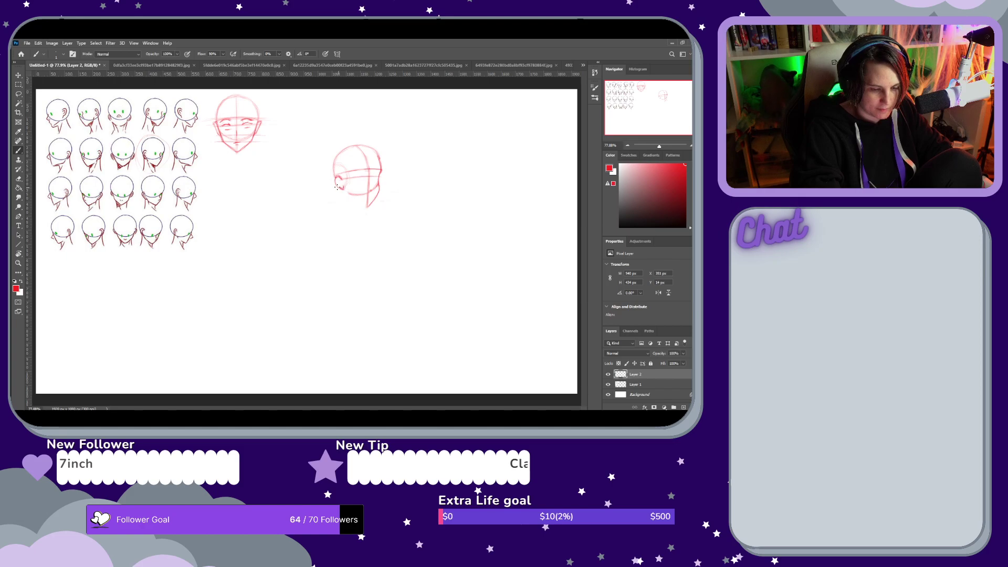
Complete the second head with the near jaw line, neck lines, and the brows, eyes, nose and mouth
drag(344, 188, 334, 172)
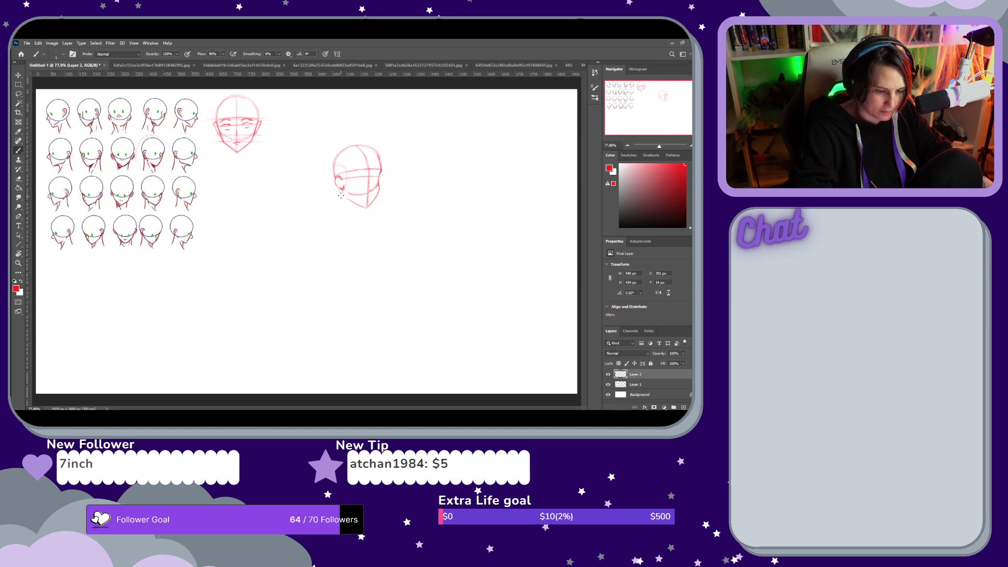
drag(342, 201, 341, 216)
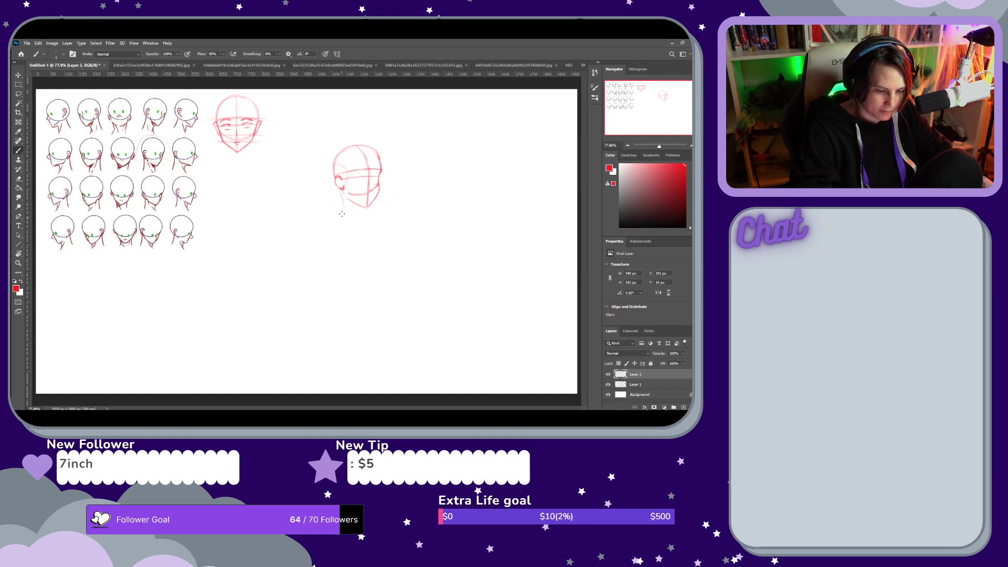
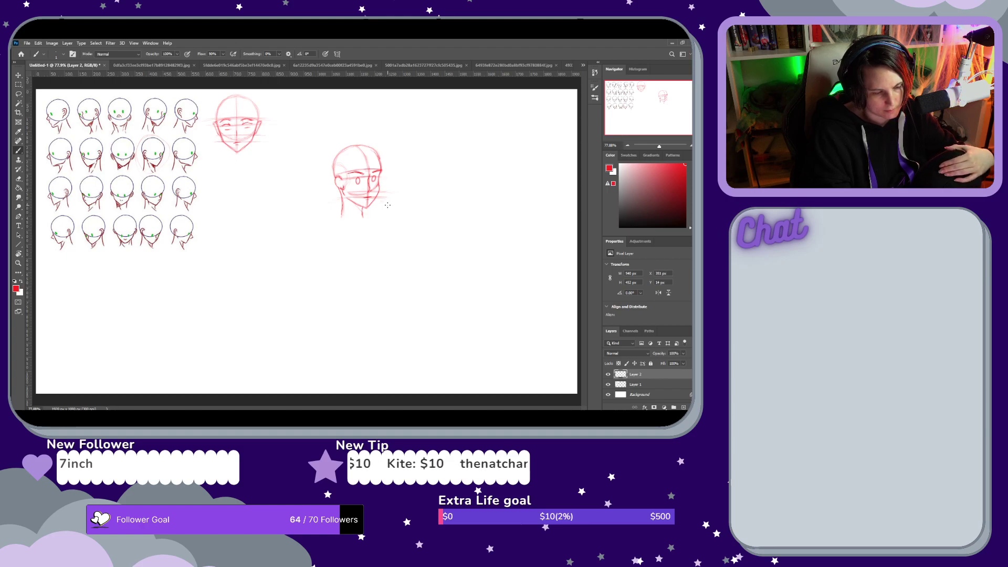
Lasso the turned head, move it beside the front-view head, scale it down slightly to match, and deselect it
key(v)
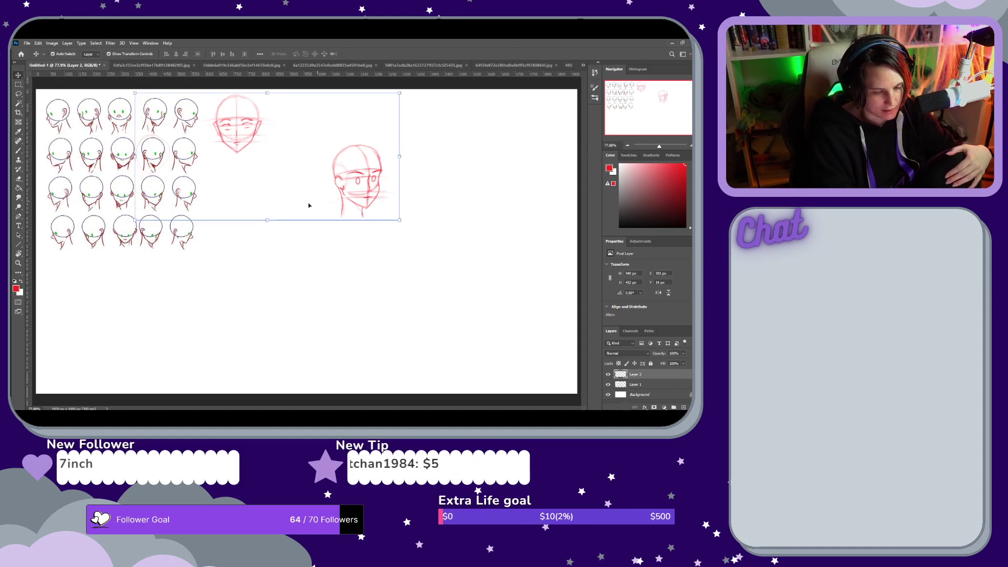
click(19, 95)
mouse_move(382, 141)
mouse_down()
mouse_move(331, 153)
mouse_move(334, 224)
mouse_move(413, 185)
mouse_move(357, 138)
mouse_up()
key(v)
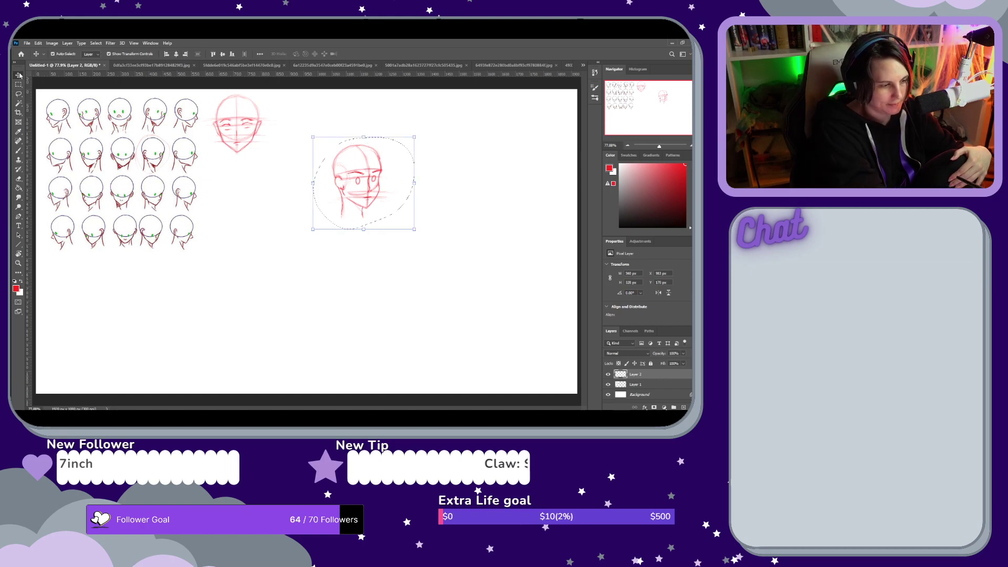
click(408, 226)
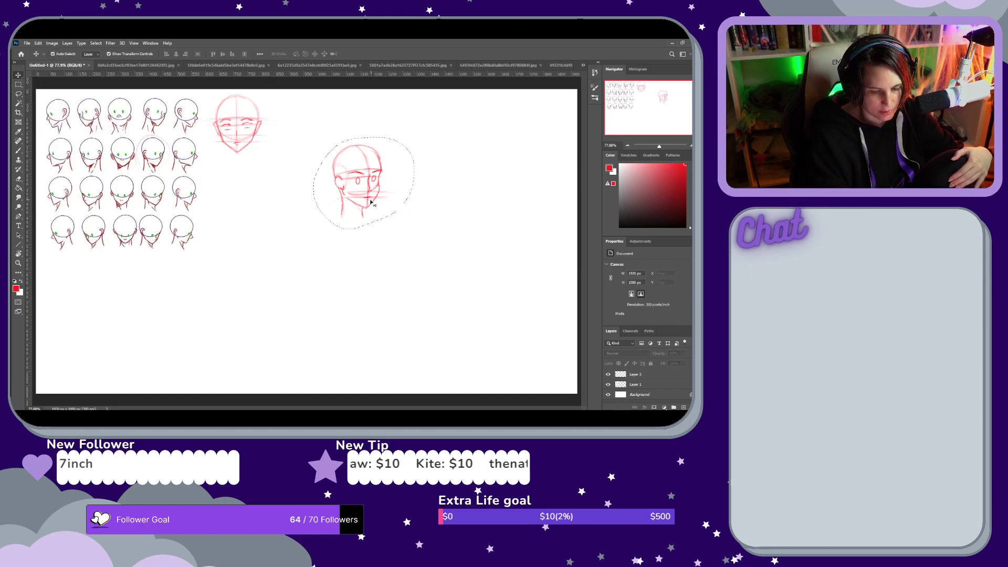
drag(371, 203, 310, 146)
drag(339, 89, 331, 97)
drag(308, 147, 309, 136)
click(369, 53)
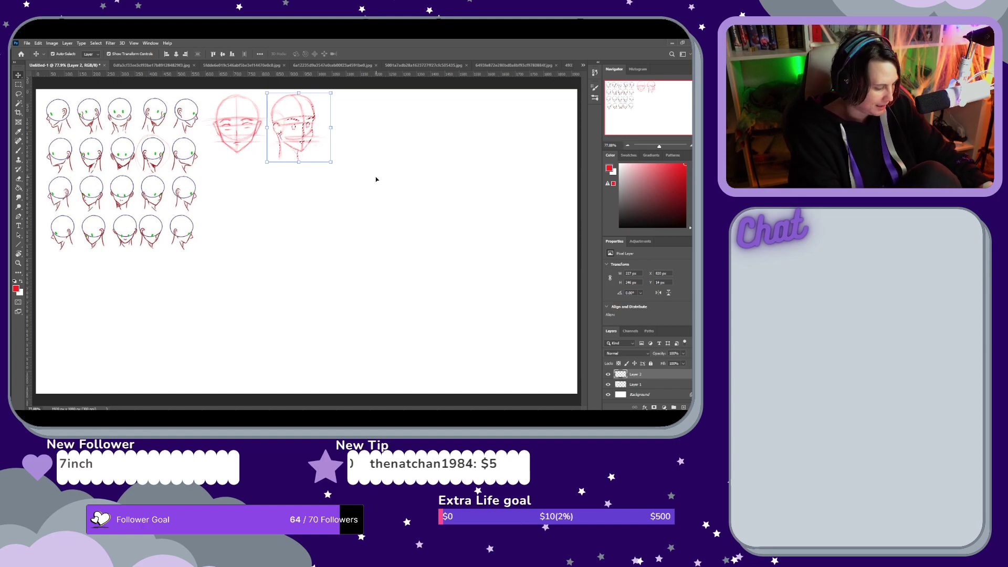
key(b)
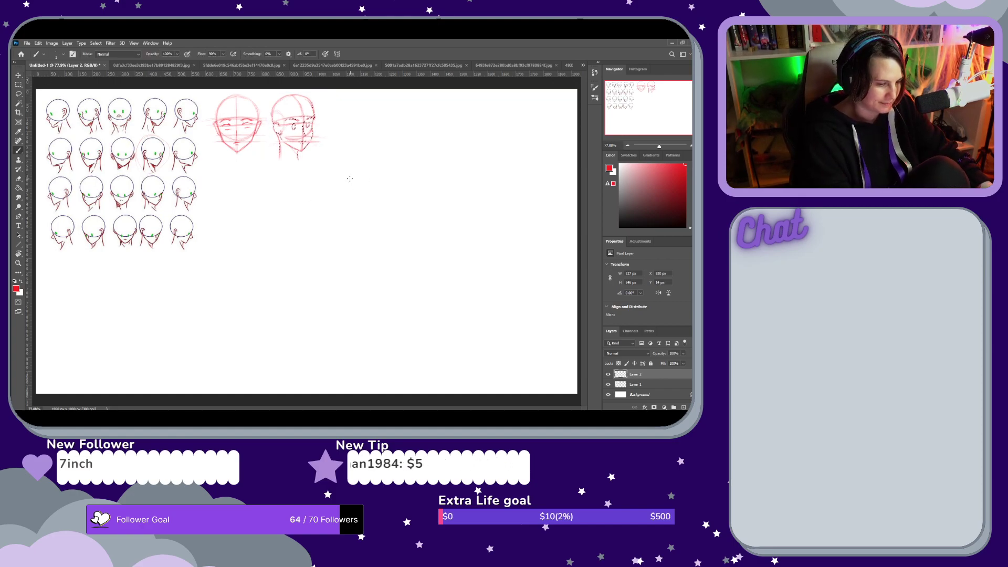
key(l)
mouse_move(391, 154)
mouse_down()
mouse_move(362, 179)
mouse_move(395, 157)
mouse_up()
key(ctrl+d)
Erase stray construction marks beside the front-view head and draw its two neck lines below the jaw
key(b)
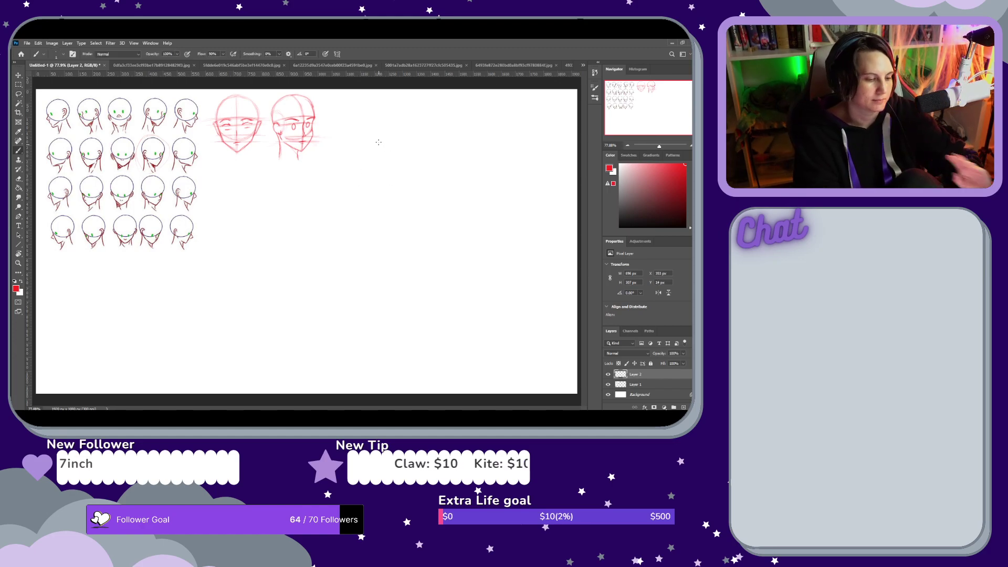
key(e)
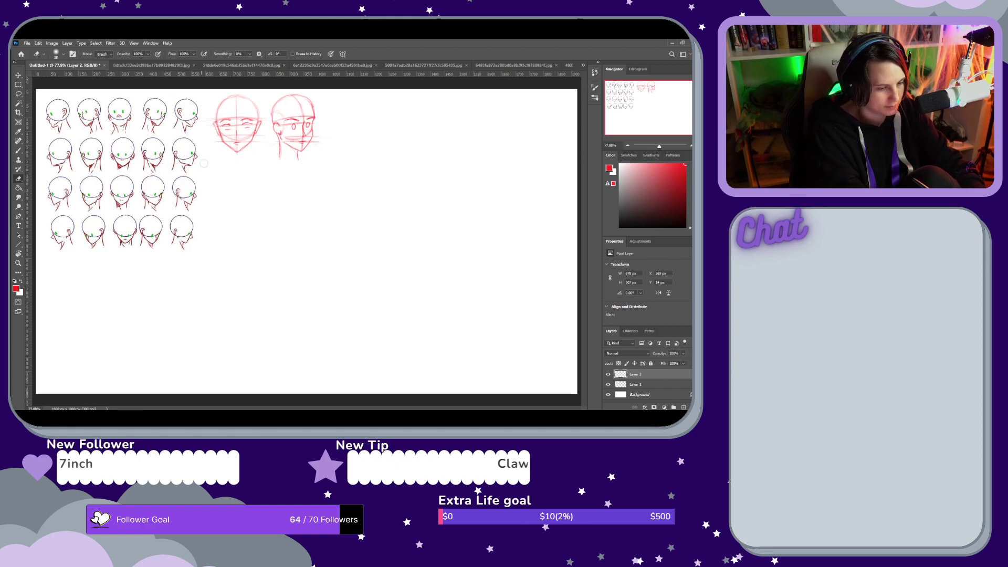
key(b)
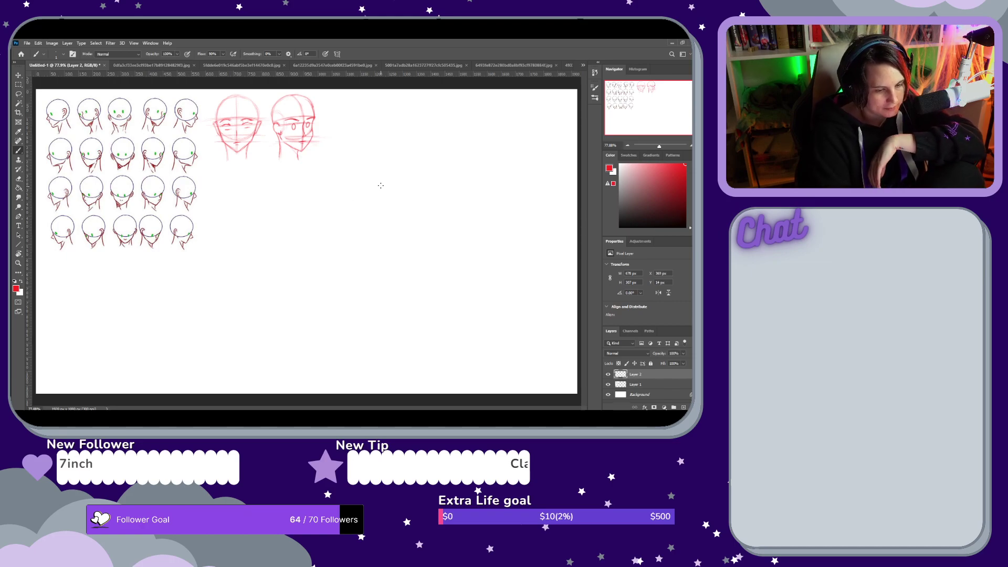
drag(349, 179, 333, 208)
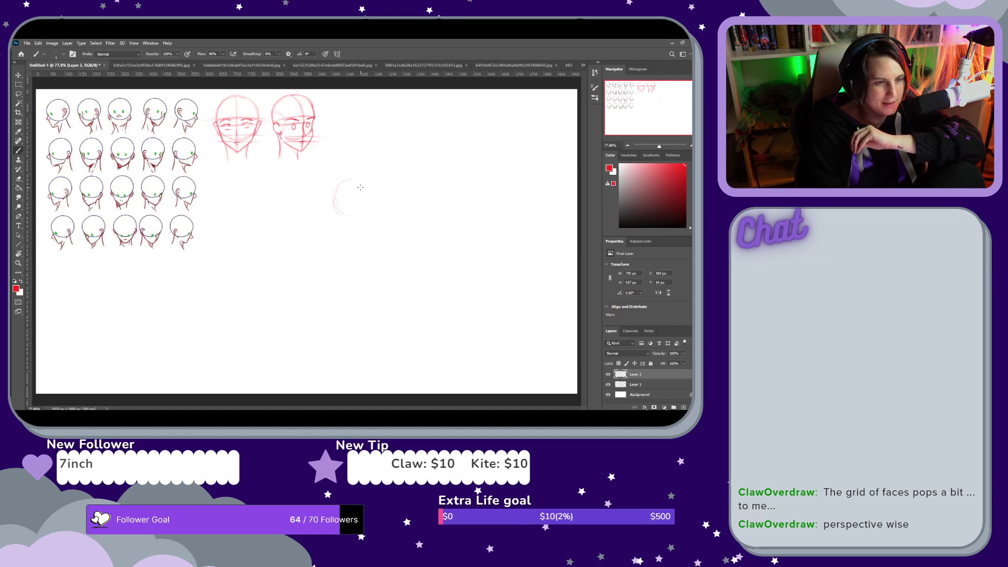
key(e)
mouse_move(345, 186)
mouse_down()
mouse_move(334, 209)
mouse_move(345, 207)
mouse_up()
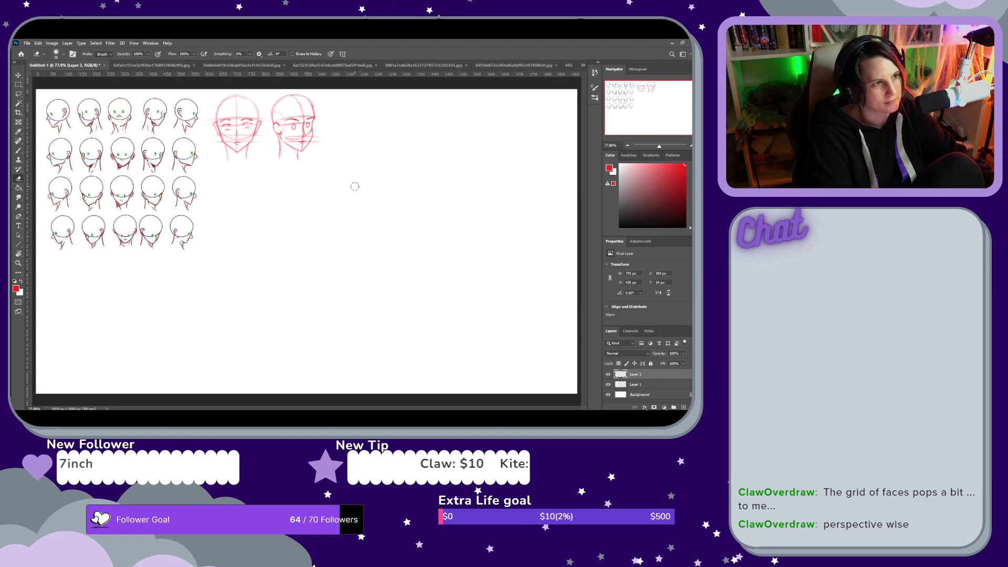
key(b)
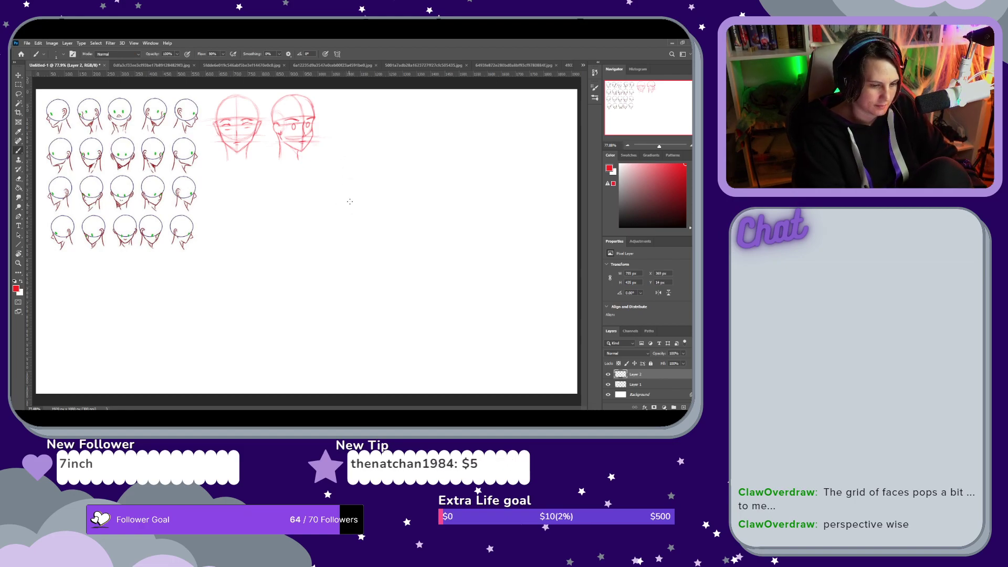
key(e)
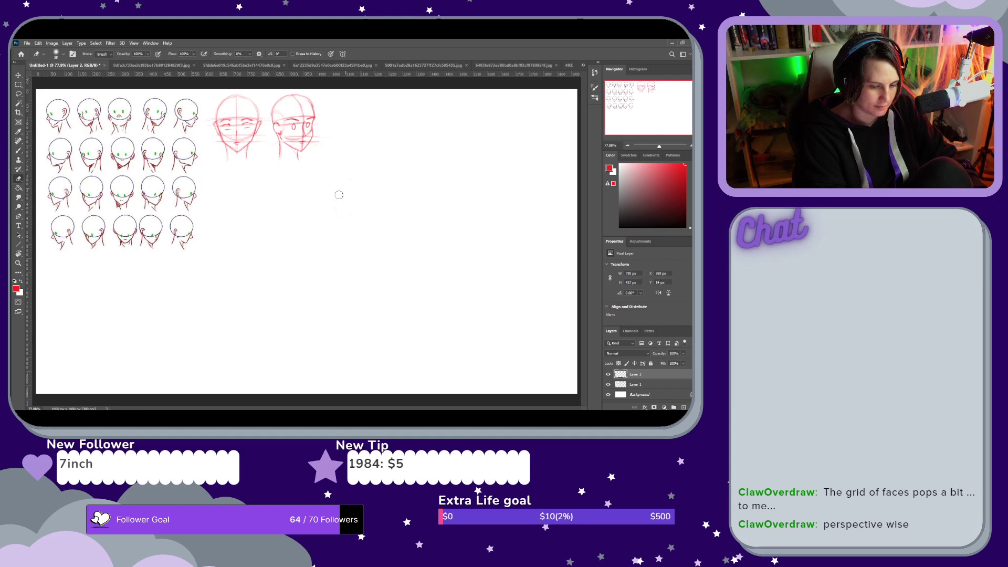
Sketch a light third head circle in the empty area below the turned head, erasing and redrawing its uneven right and lower edges
key(b)
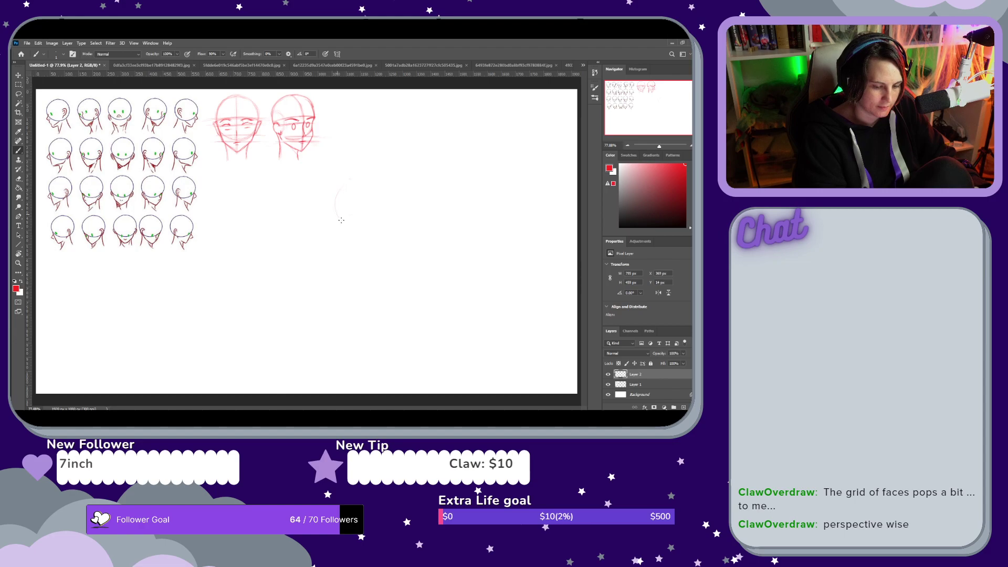
drag(339, 219, 357, 187)
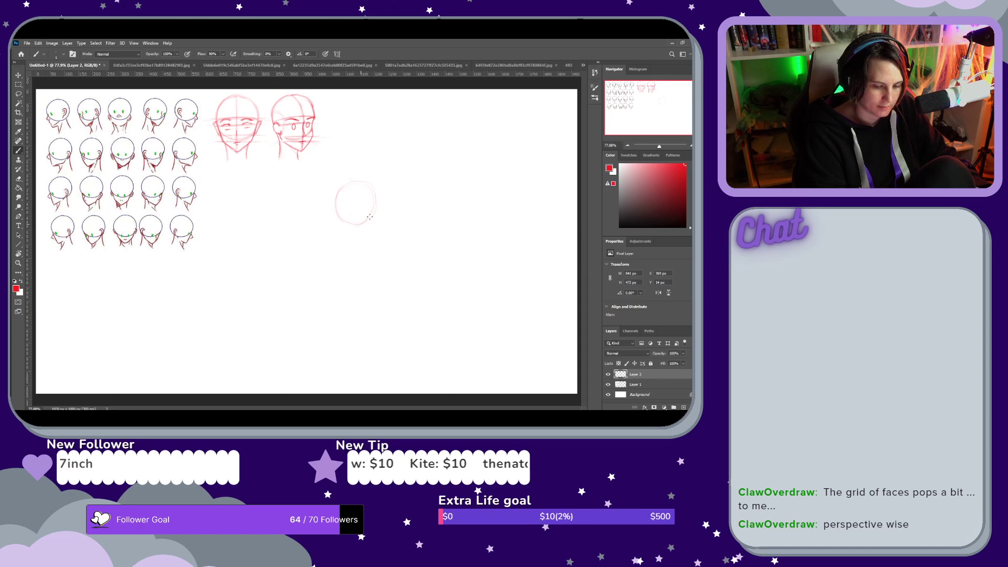
key(e)
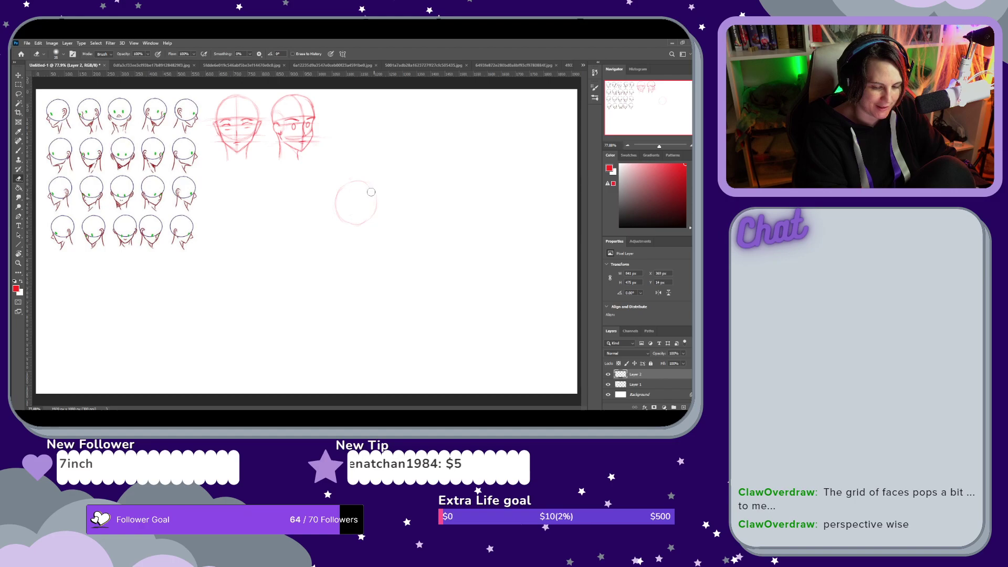
mouse_move(373, 213)
mouse_down()
mouse_move(360, 219)
mouse_move(362, 209)
mouse_up()
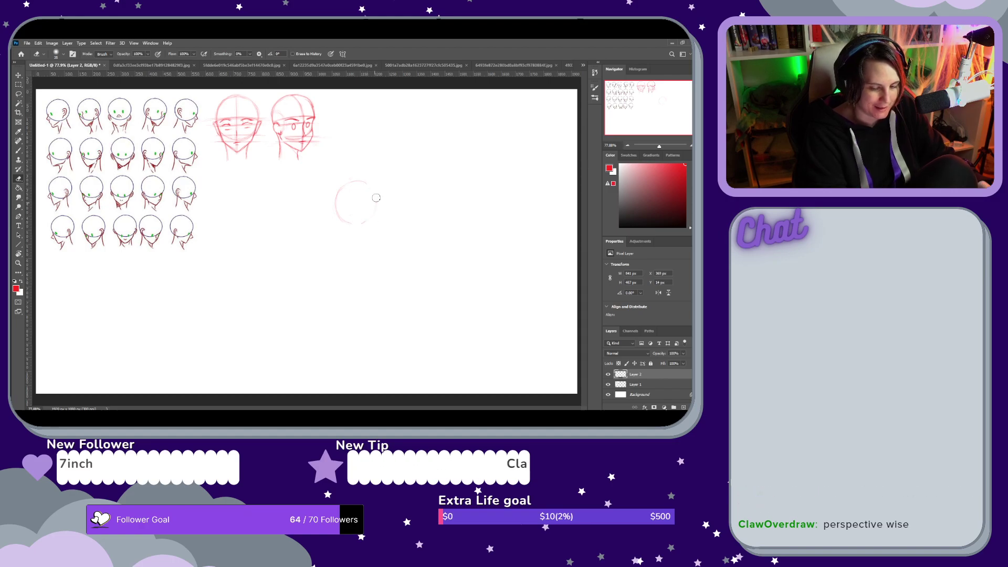
key(b)
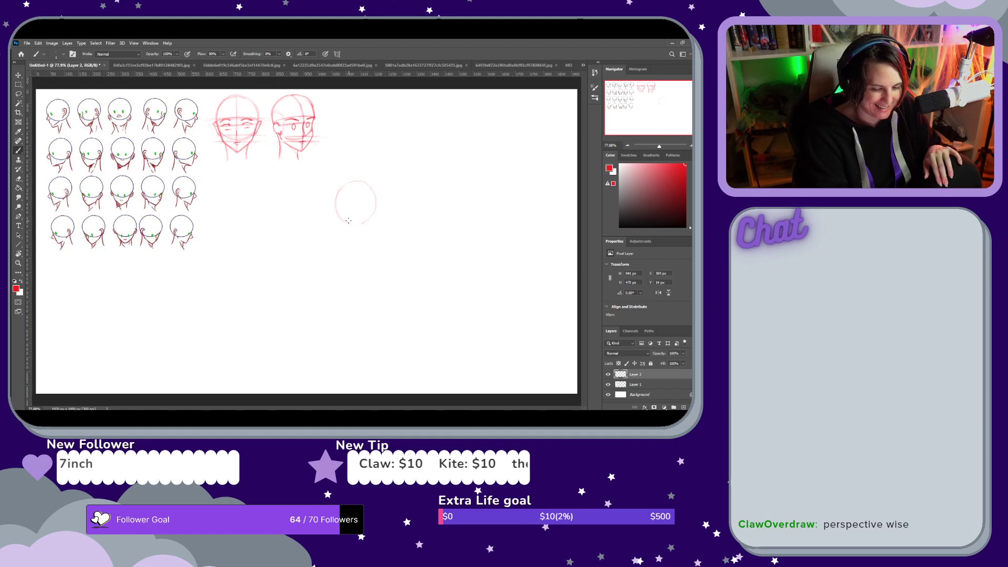
drag(375, 196, 353, 223)
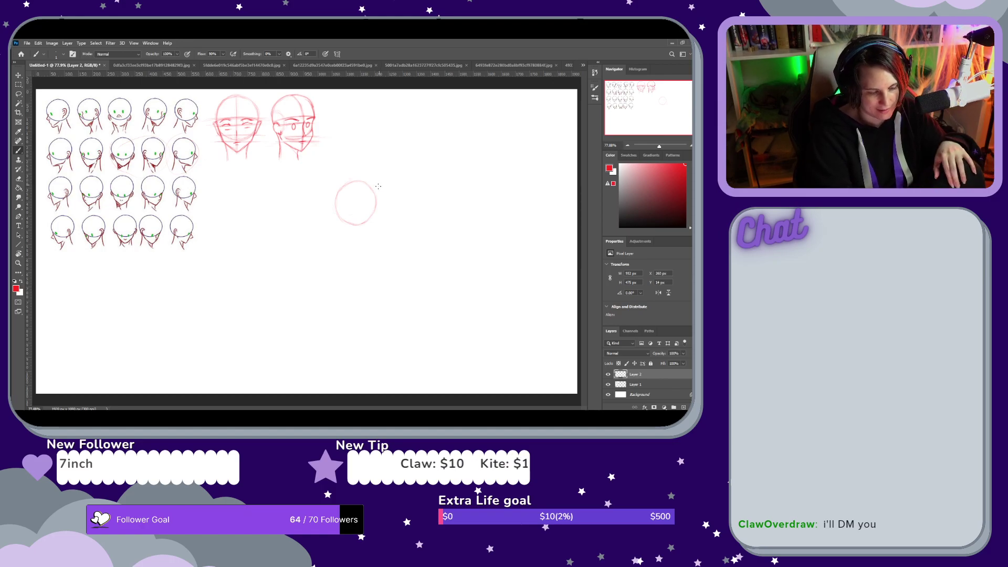
Draw brow and eye guide lines across the third head circle, and sketch its side-facing front profile, nose and jaw
key(e)
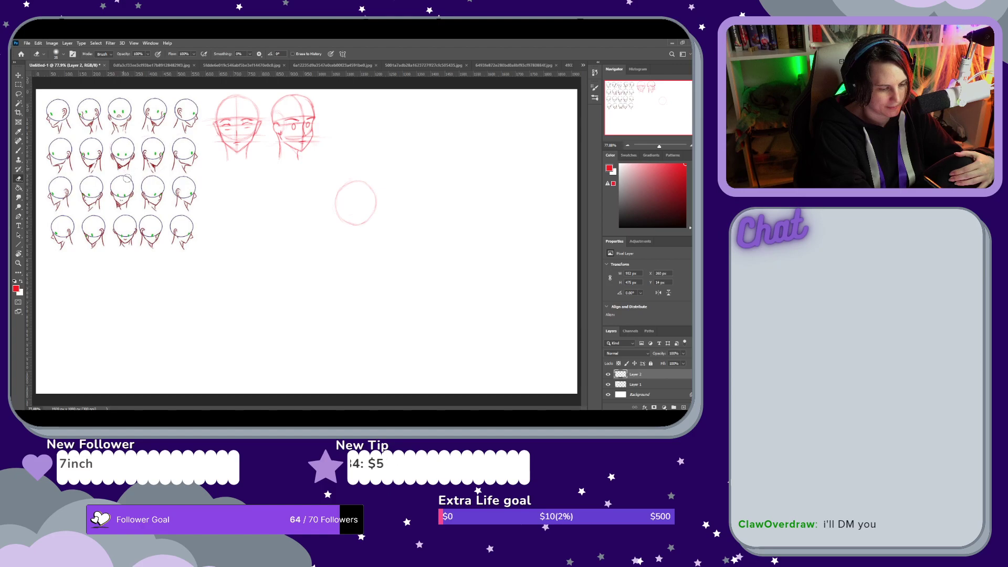
drag(112, 147, 111, 161)
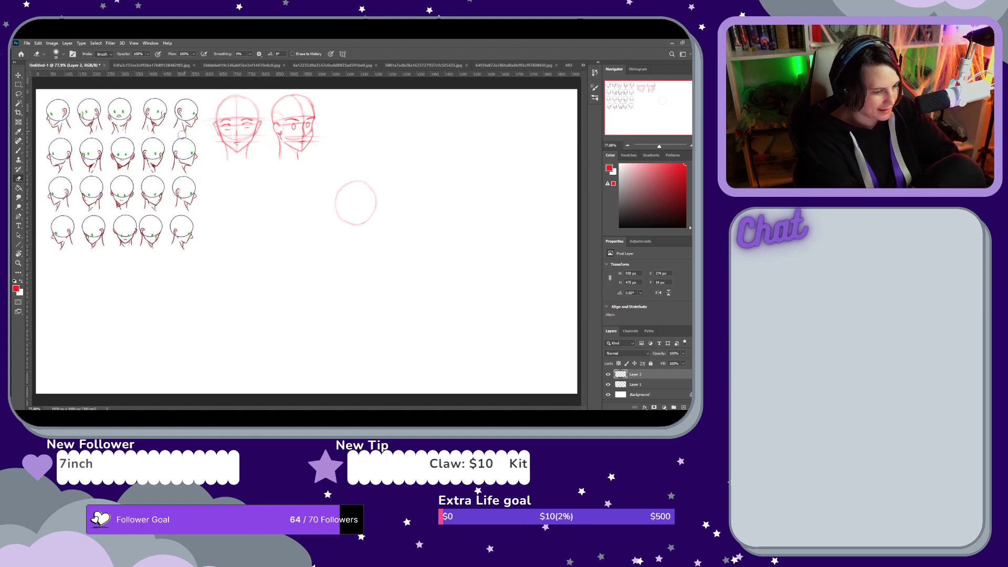
key(b)
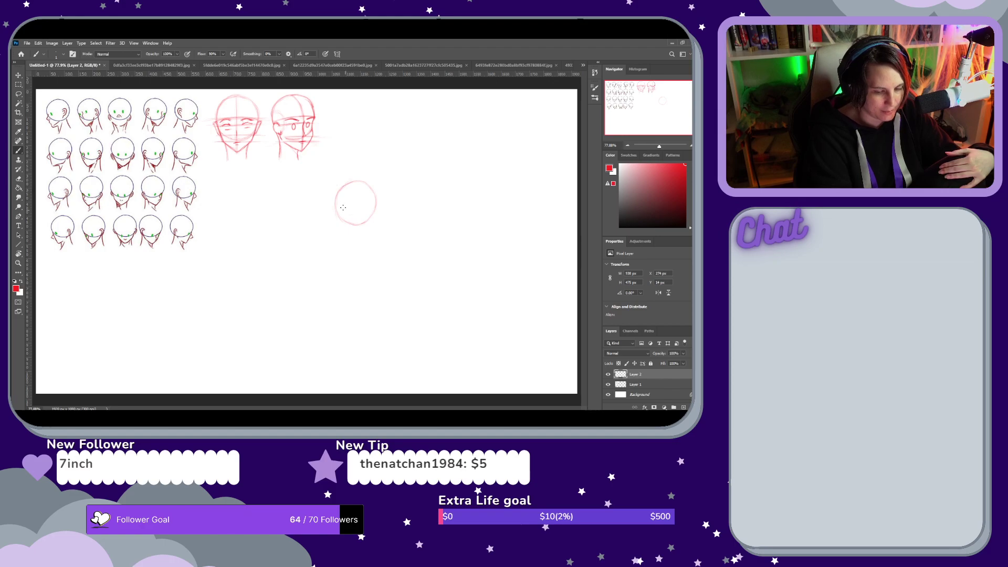
drag(343, 216, 374, 216)
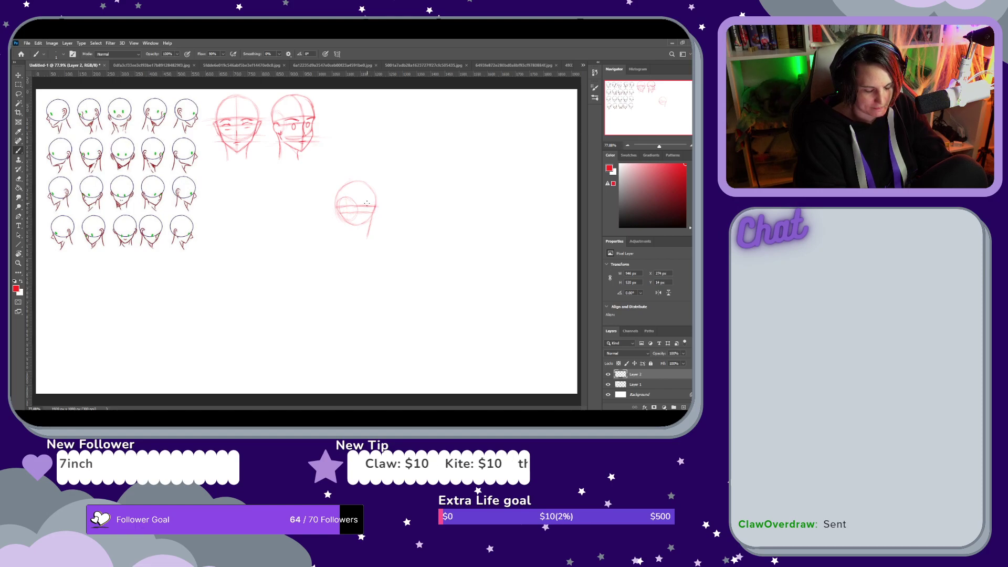
key(ctrl+z)
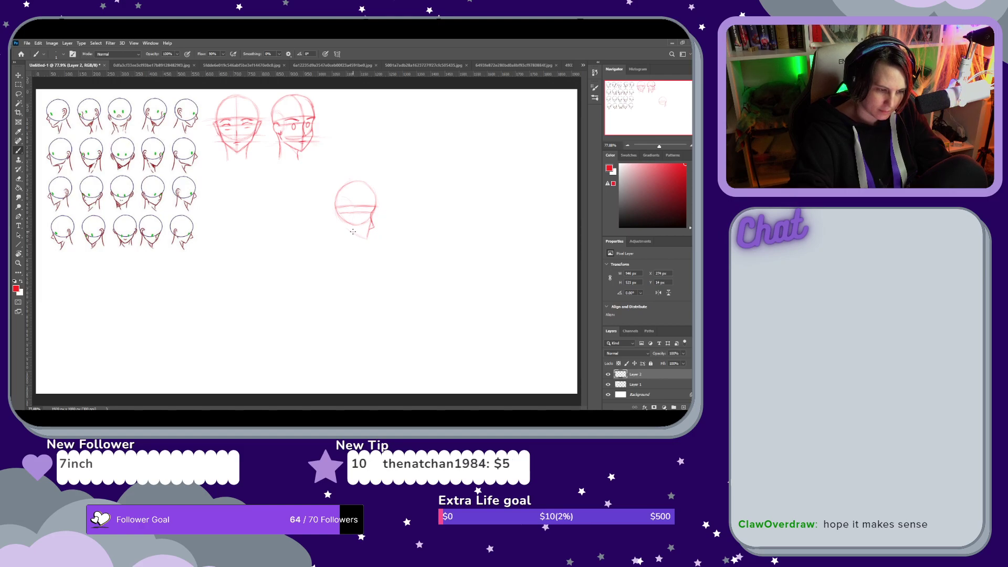
drag(346, 230, 366, 239)
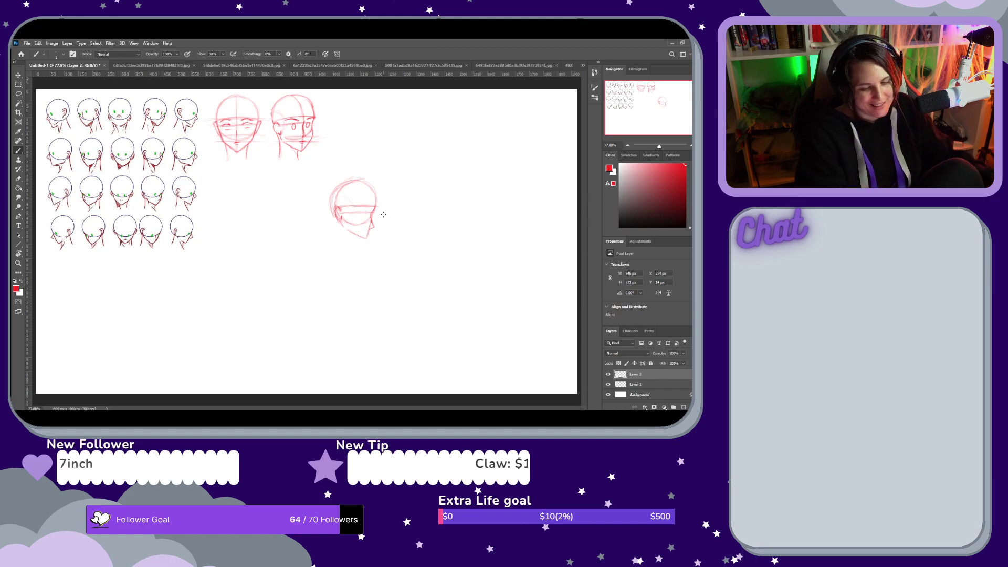
Clean up the back of the third head's skull, redraw its ear and add neck lines below the jaw
key(e)
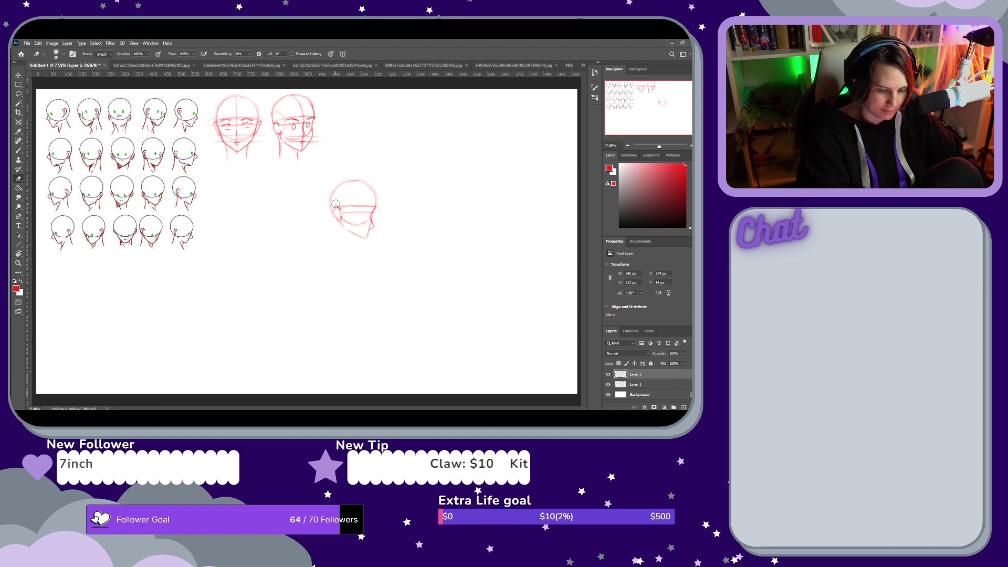
key(b)
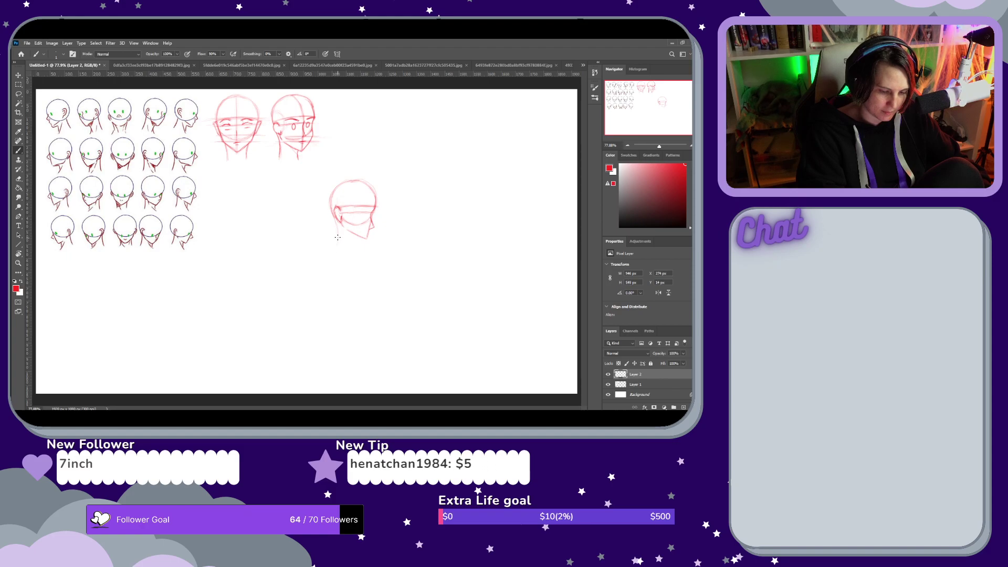
drag(335, 244, 337, 232)
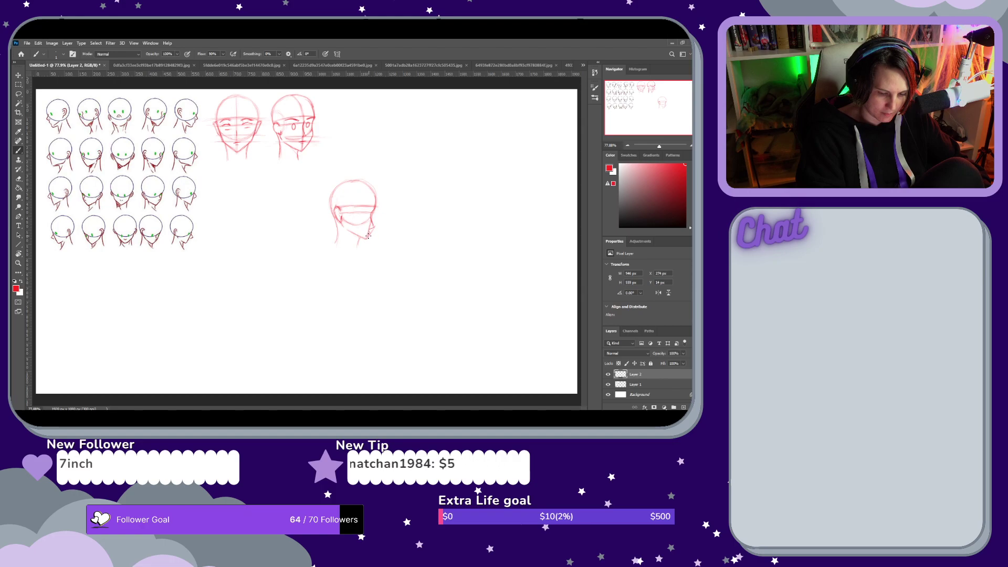
Refine the third head's nose, lip and chin contour by repeatedly erasing and redrawing small strokes
key(e)
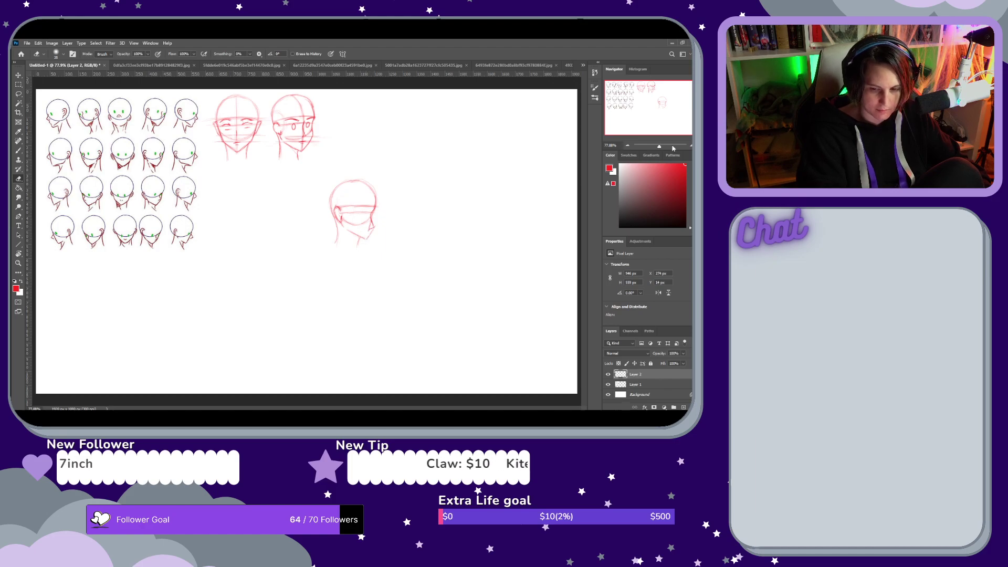
drag(659, 146, 661, 148)
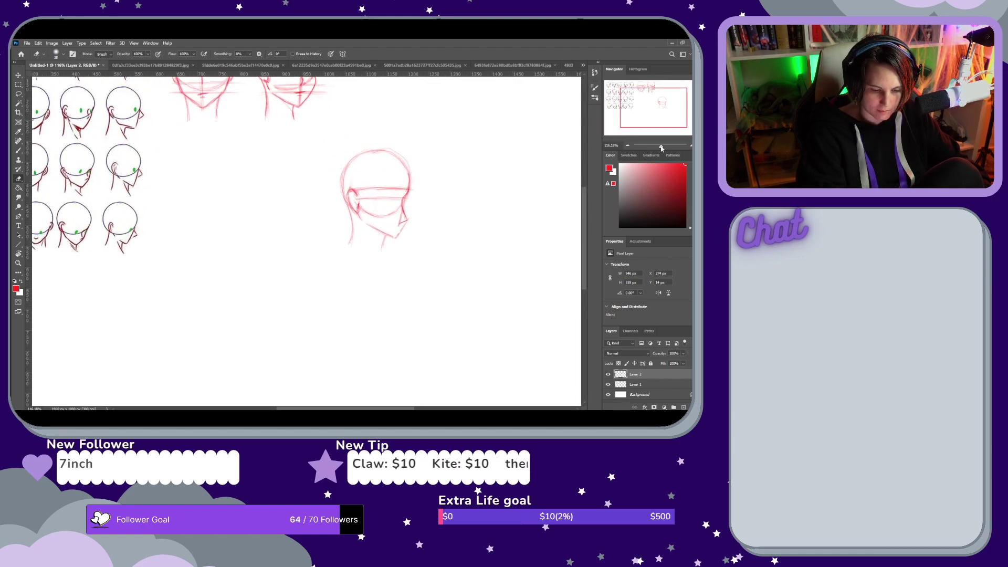
key(b)
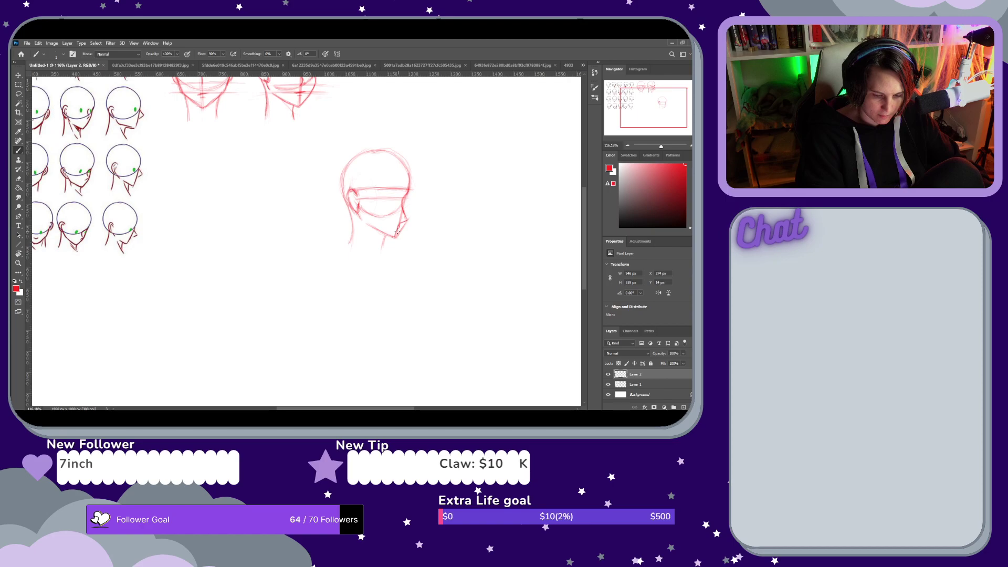
key(e)
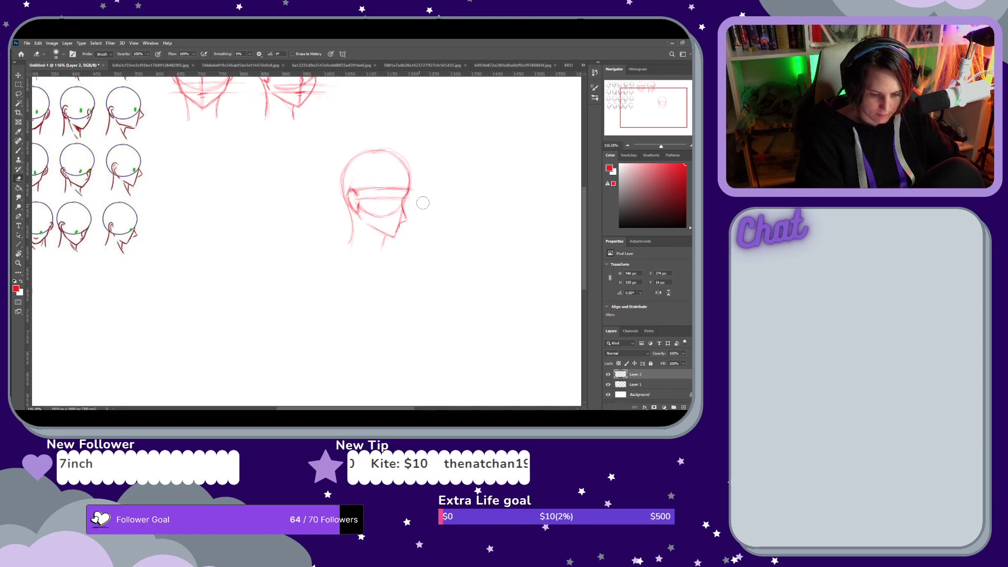
key(b)
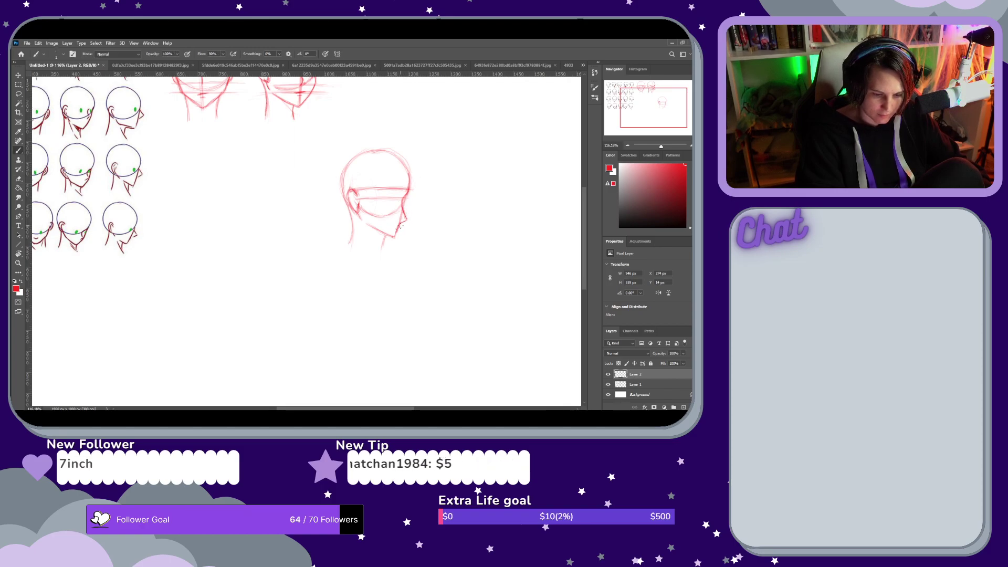
key(e)
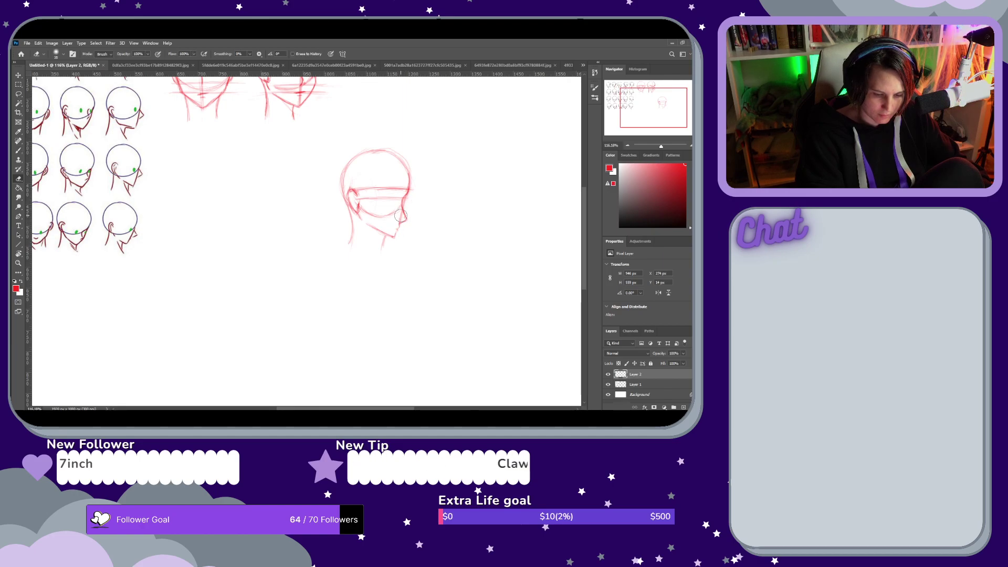
key(b)
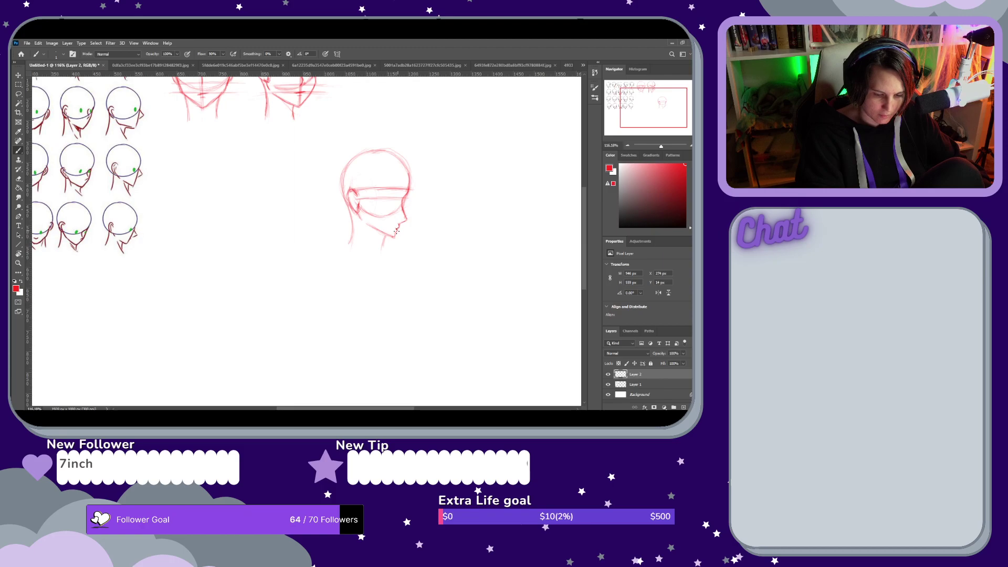
Erase the small mouth marks on the third head and draw its round eye with the brow above
key(e)
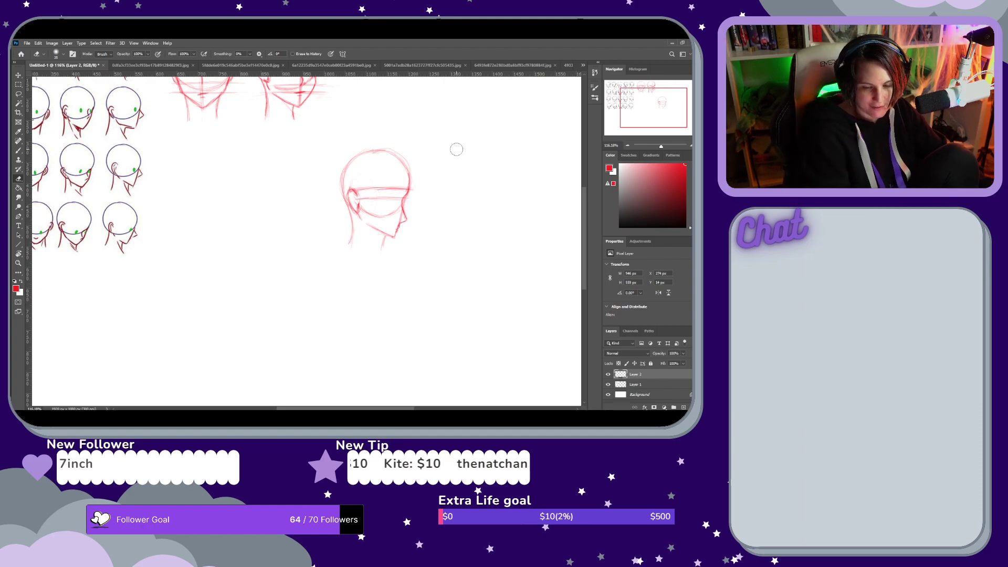
drag(661, 146, 660, 149)
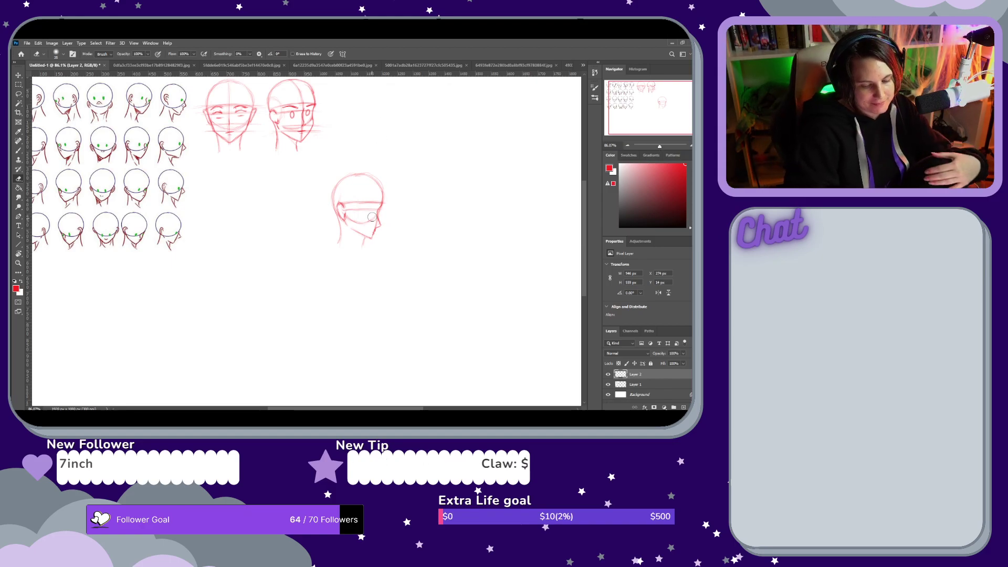
key(b)
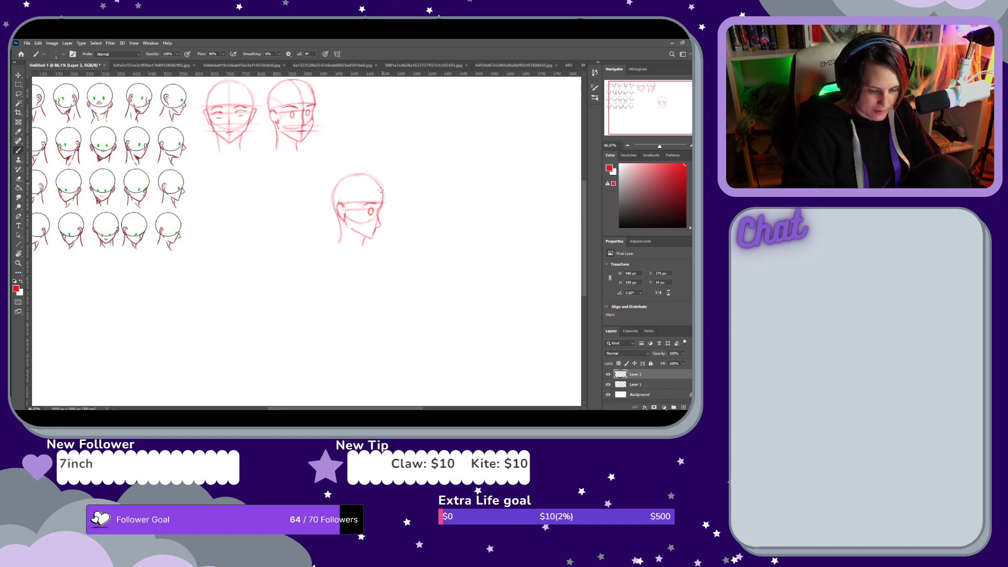
Lasso the third head, scale it down slightly, and place it in the row beside the turned head
key(v)
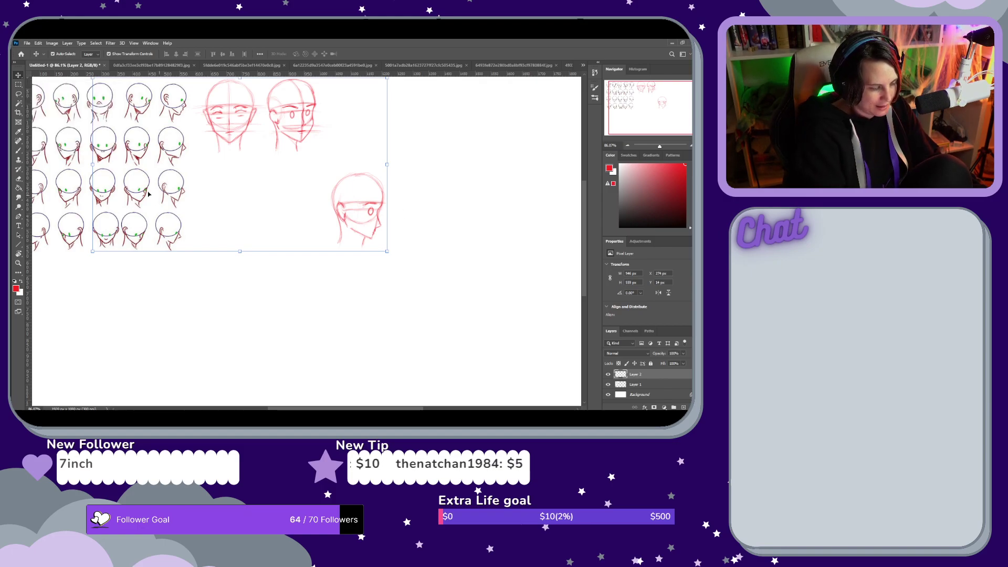
key(l)
mouse_move(374, 170)
mouse_down()
mouse_move(313, 209)
mouse_move(379, 261)
mouse_move(381, 156)
mouse_up()
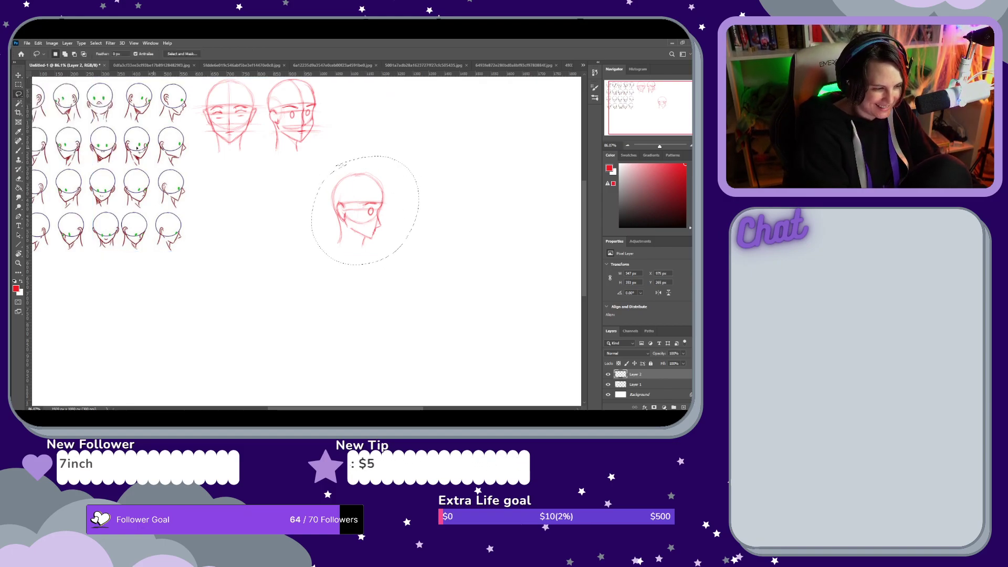
click(18, 75)
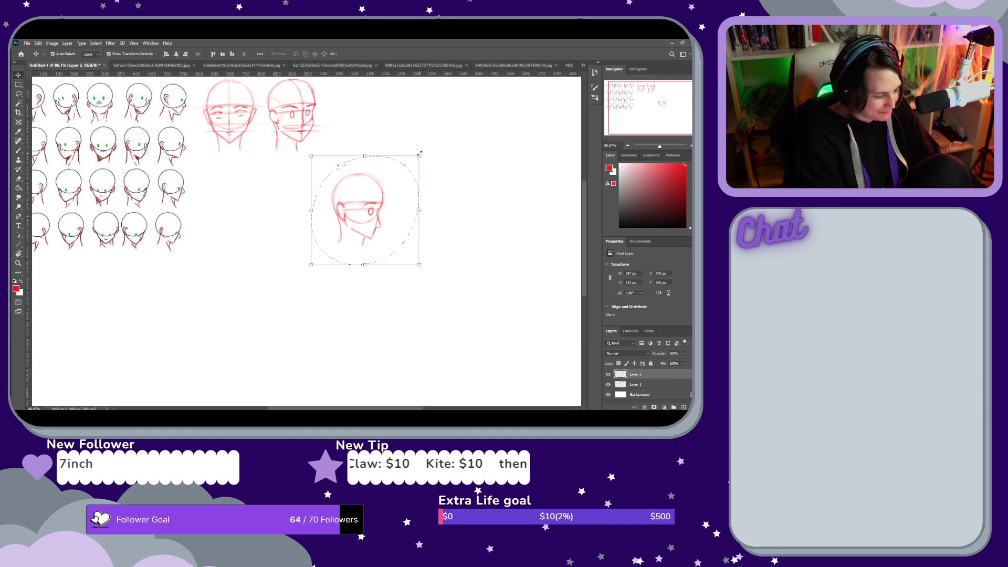
click(419, 154)
drag(419, 155, 410, 166)
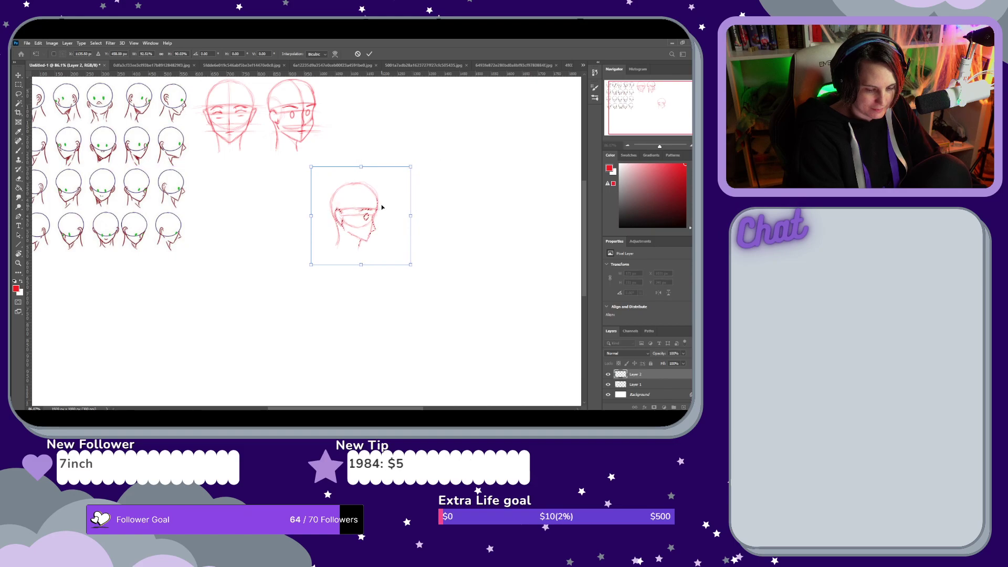
drag(382, 208, 377, 113)
drag(411, 173, 420, 181)
drag(383, 130, 371, 111)
click(369, 54)
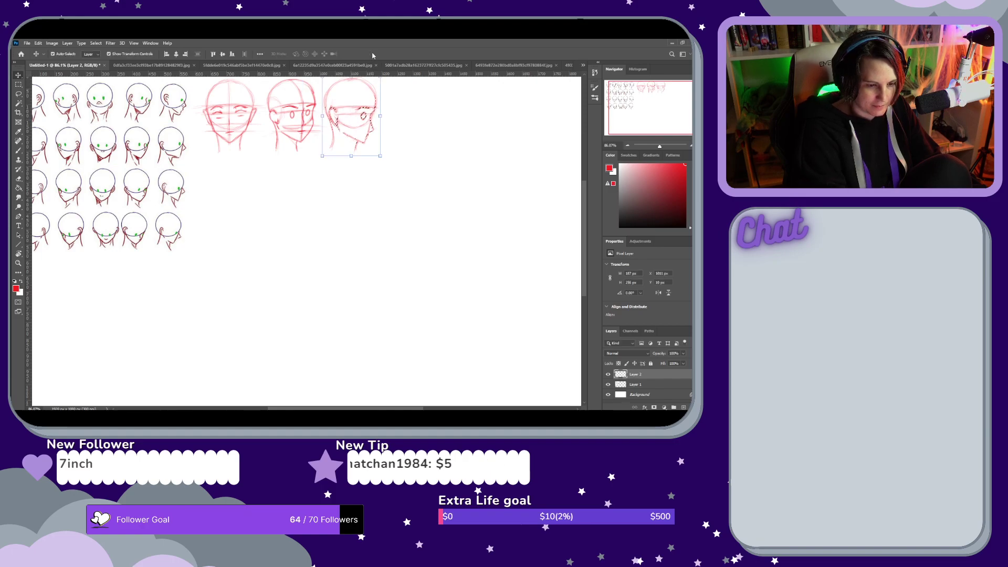
Clear the selection around the third head and make Layer 2 the active drawing layer again
click(352, 215)
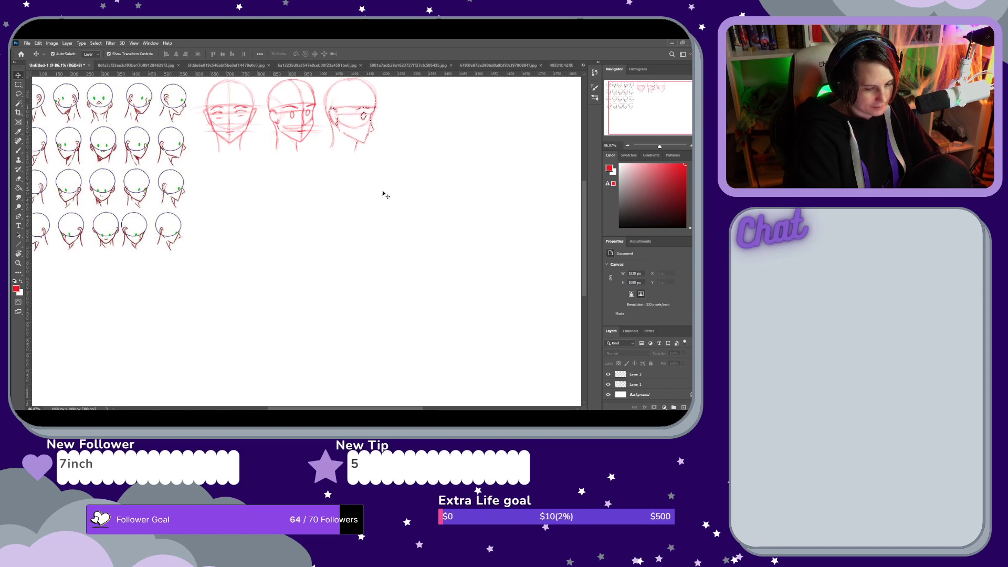
key(l)
mouse_move(389, 188)
mouse_down()
mouse_move(318, 192)
mouse_move(394, 219)
mouse_move(388, 189)
mouse_up()
key(b)
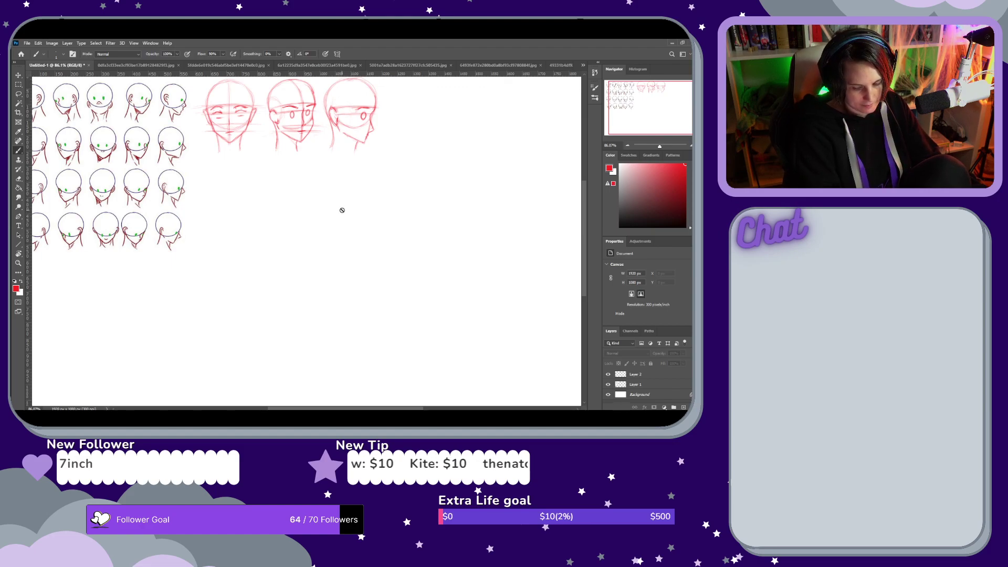
click(342, 211)
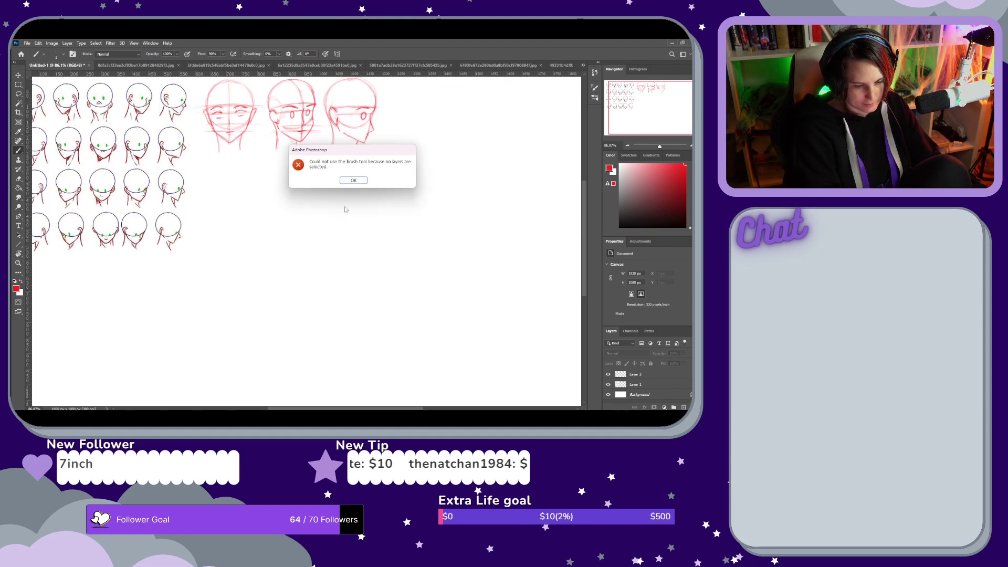
click(353, 183)
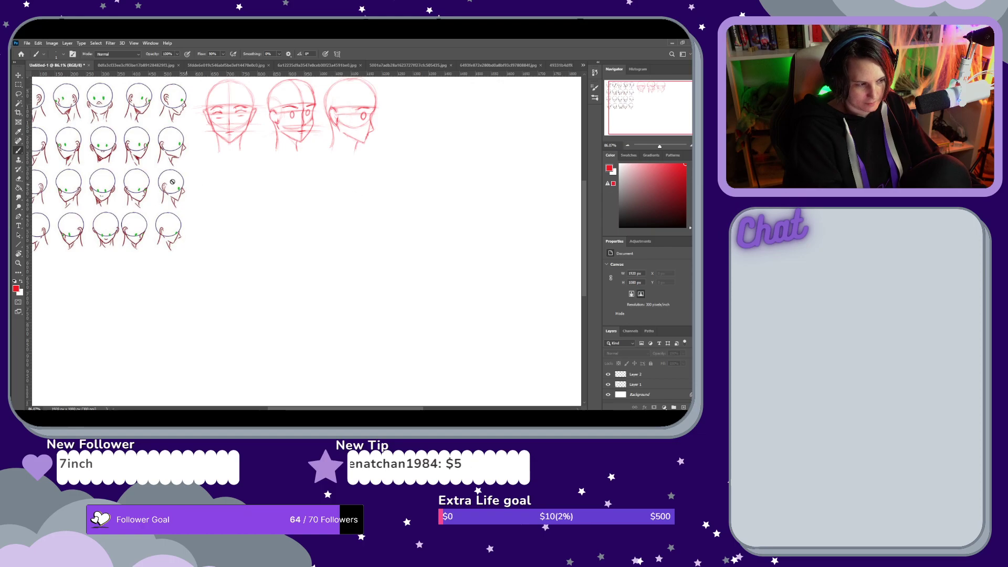
click(20, 95)
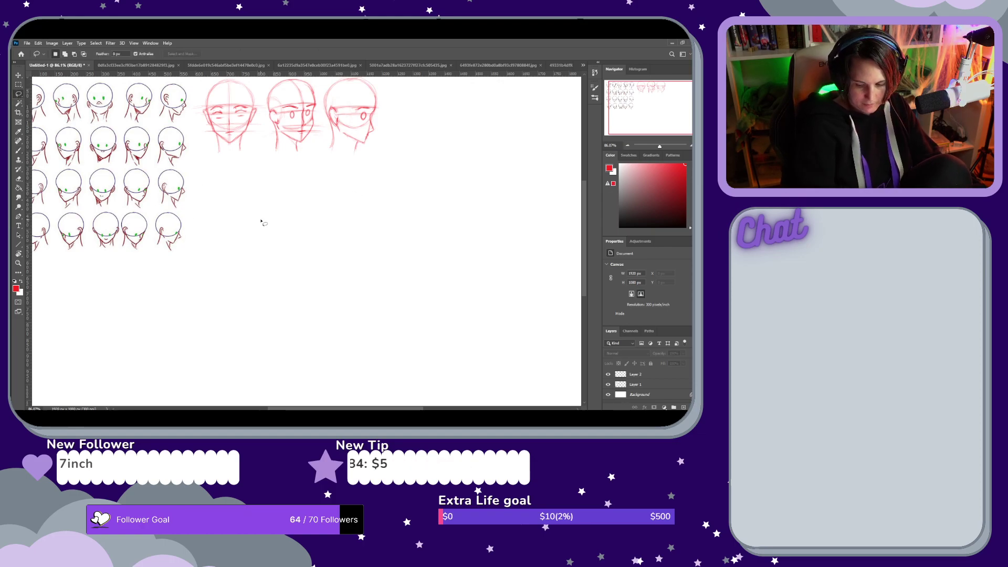
click(654, 376)
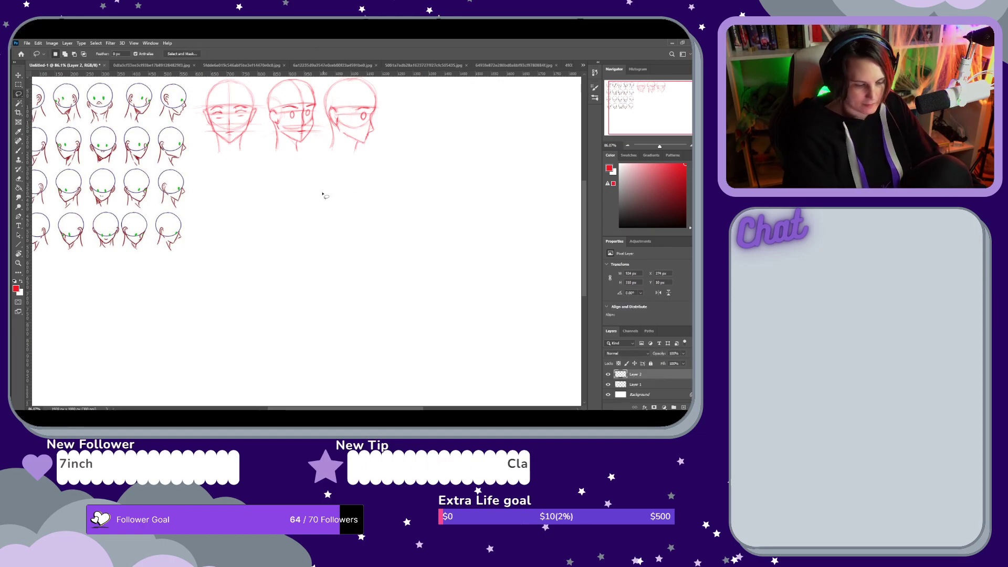
Draw a light horizontal guide line across the lower face of the third head, extending past its profile
key(b)
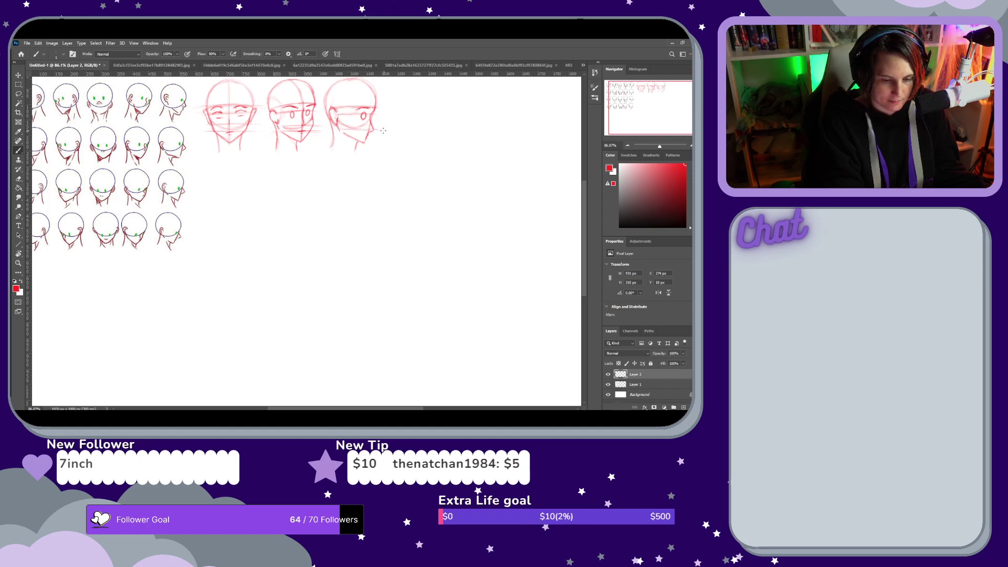
drag(386, 136, 368, 134)
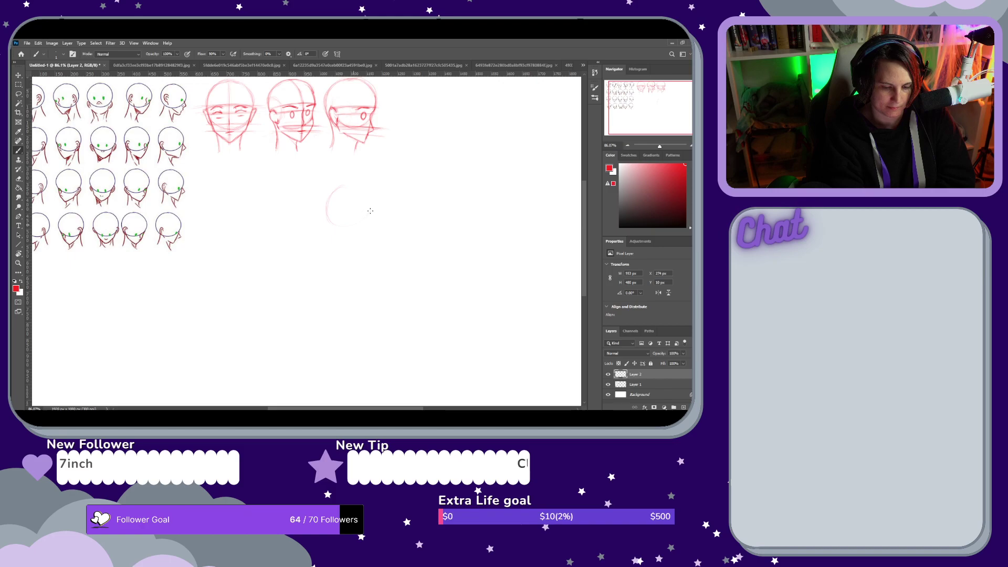
Sketch a light fourth head circle in the empty area below the third head, with vertical and horizontal centre lines
drag(368, 200, 325, 217)
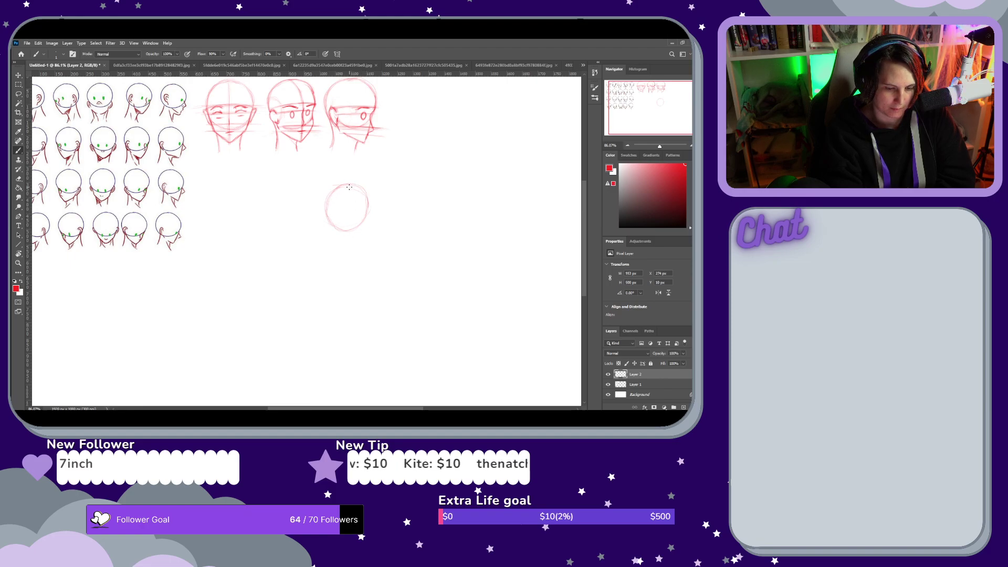
drag(350, 189, 345, 231)
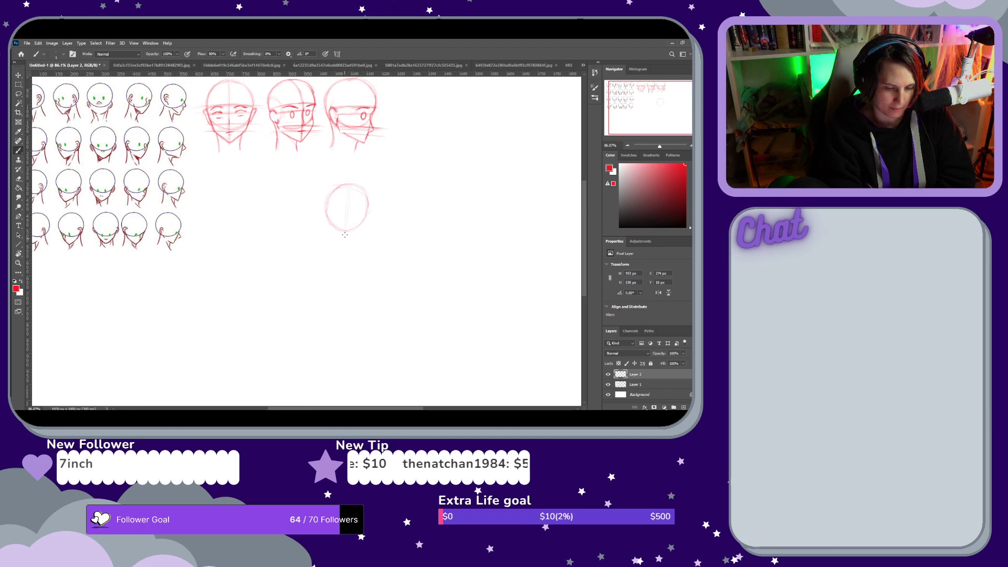
mouse_move(348, 183)
mouse_down()
mouse_move(345, 250)
mouse_move(347, 191)
mouse_move(344, 250)
mouse_move(346, 232)
mouse_up()
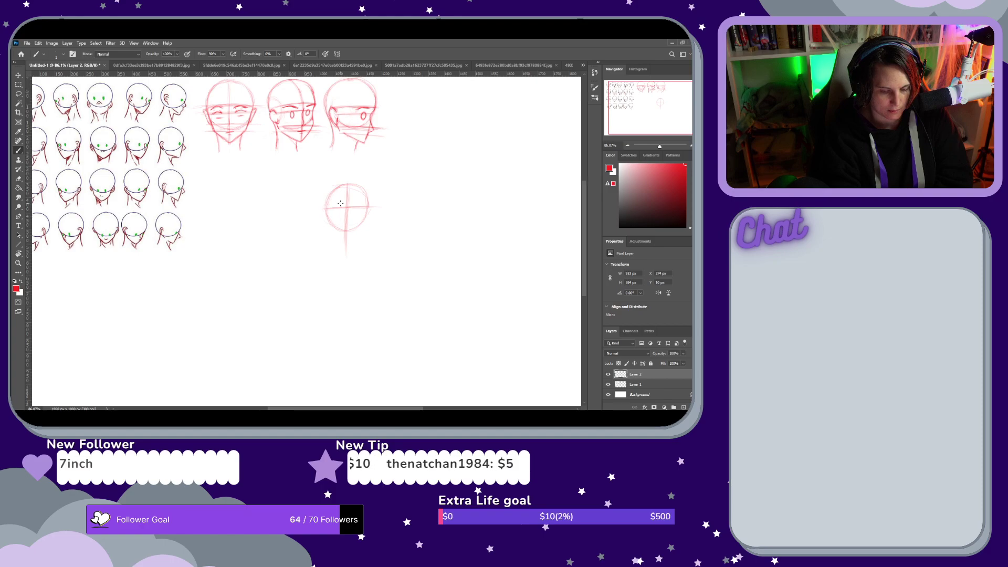
Trim the lower end of the fourth head's vertical centre line and sketch two light jaw lines crossing beneath the circle
key(e)
drag(347, 254, 351, 247)
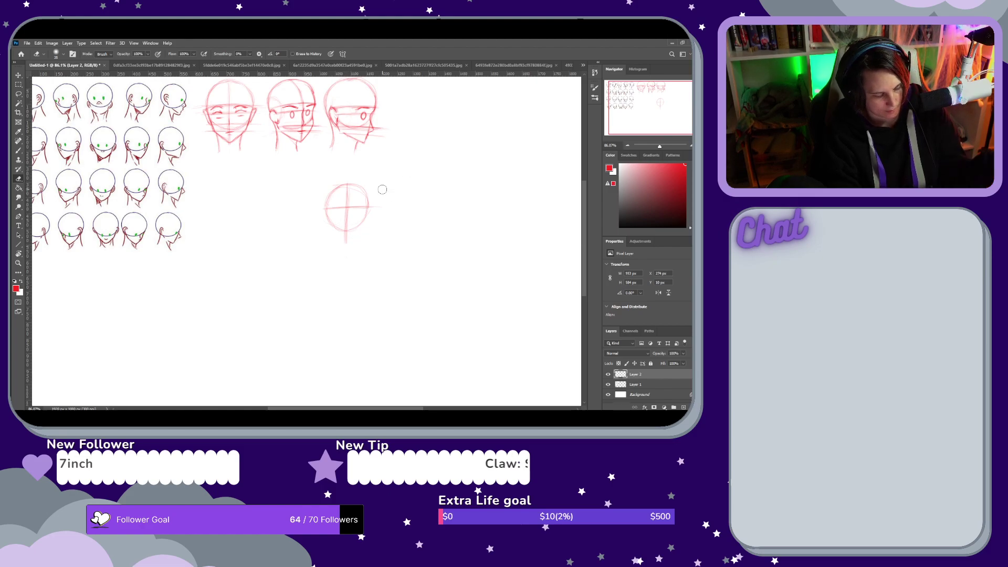
key(b)
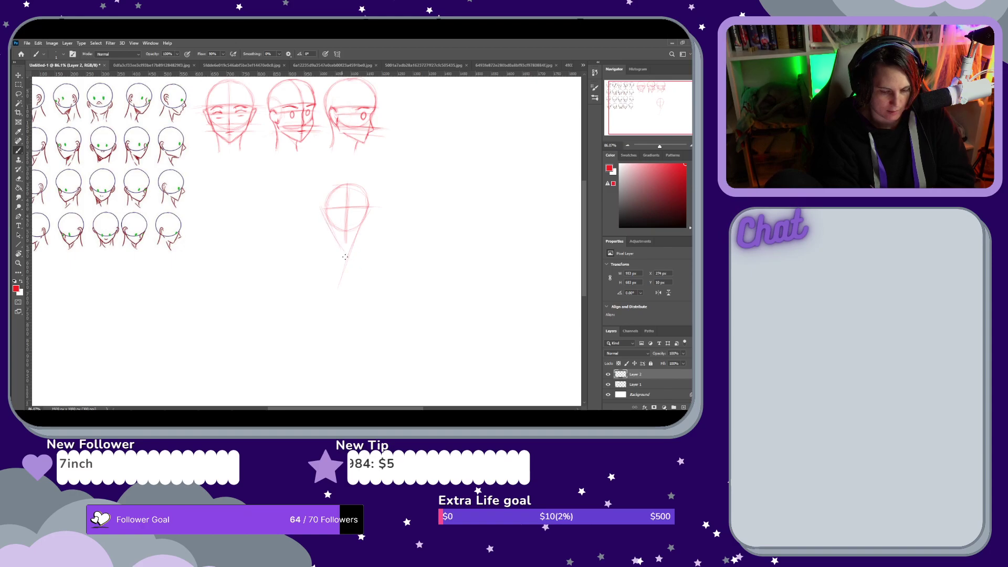
drag(324, 212, 346, 259)
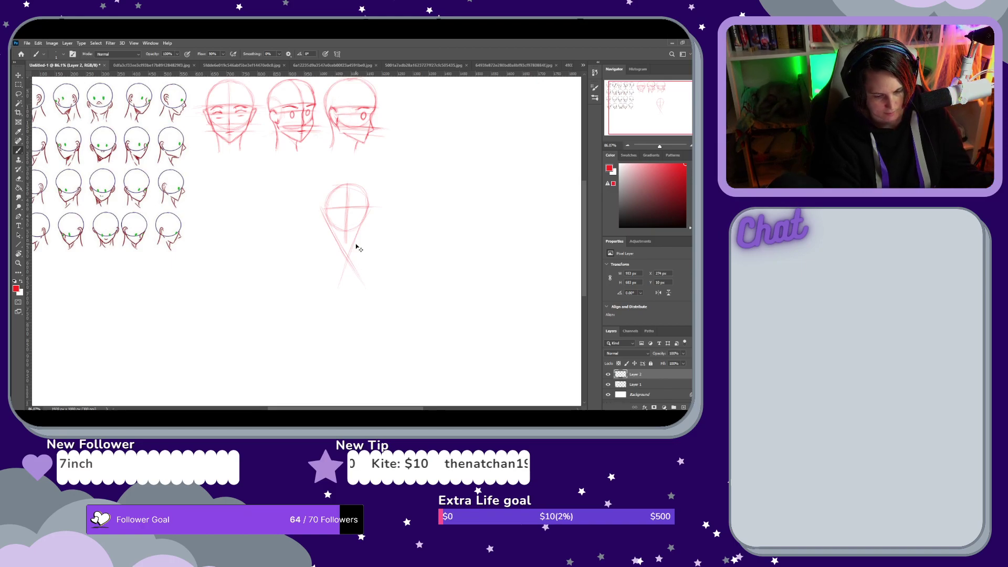
key(ctrl+z)
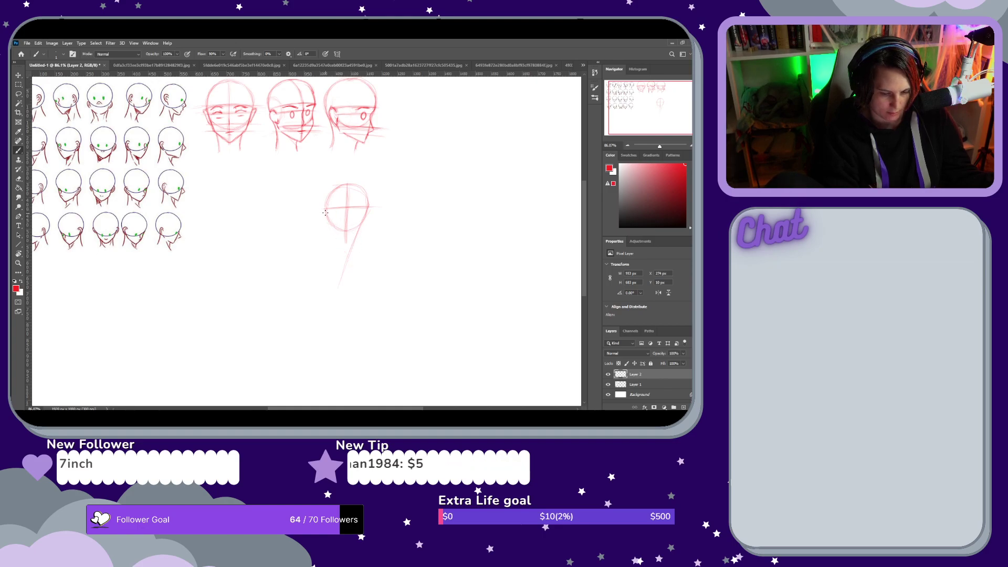
drag(357, 265, 337, 237)
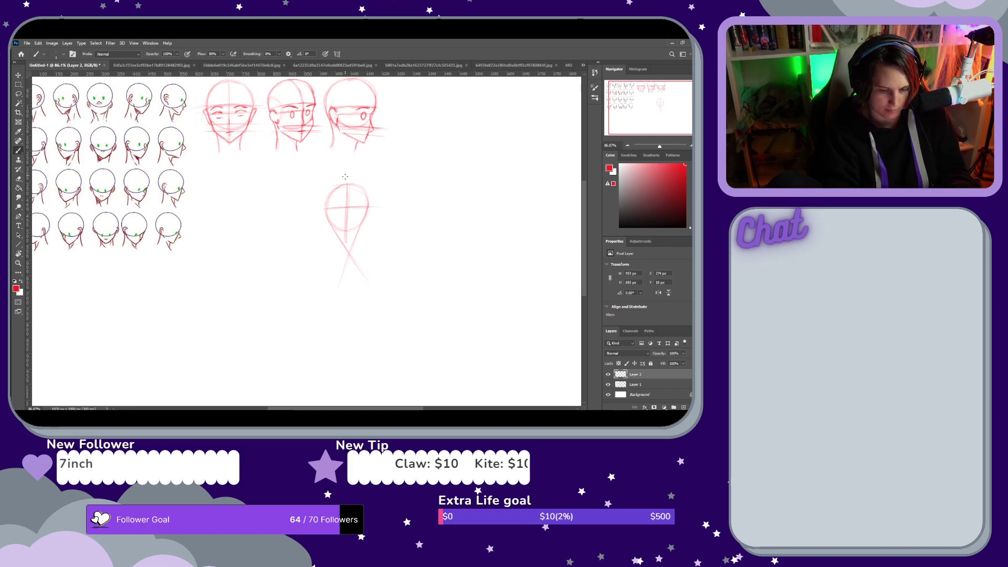
Erase the fourth head's lower vertical centre line and sketch straight horizontal face guides between stronger jaw lines
key(e)
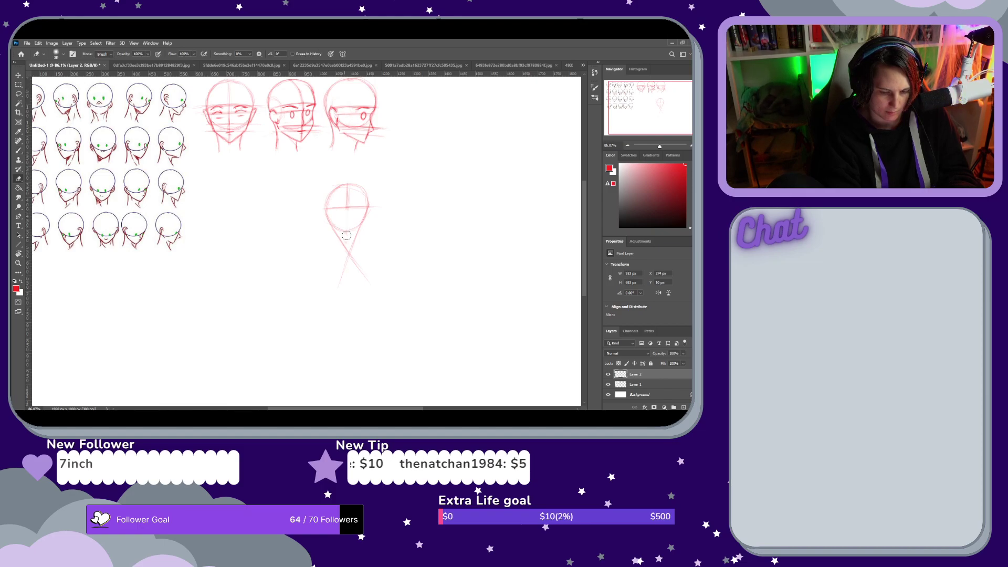
drag(346, 236, 349, 183)
key(b)
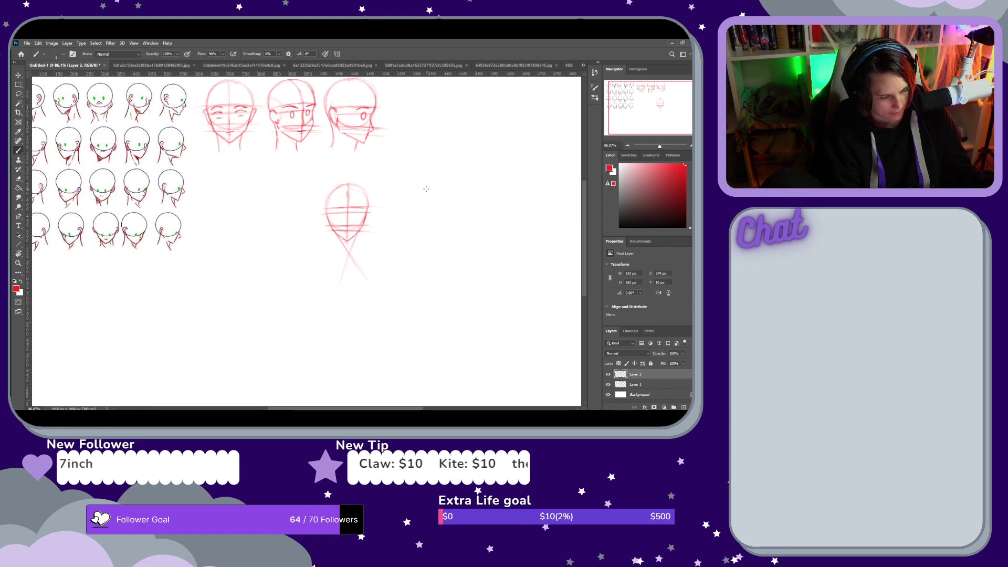
Erase the fourth head's inner guides and jaw, and redraw the face with curved guides, a pointed chin and oval eyes
key(e)
drag(347, 185, 347, 229)
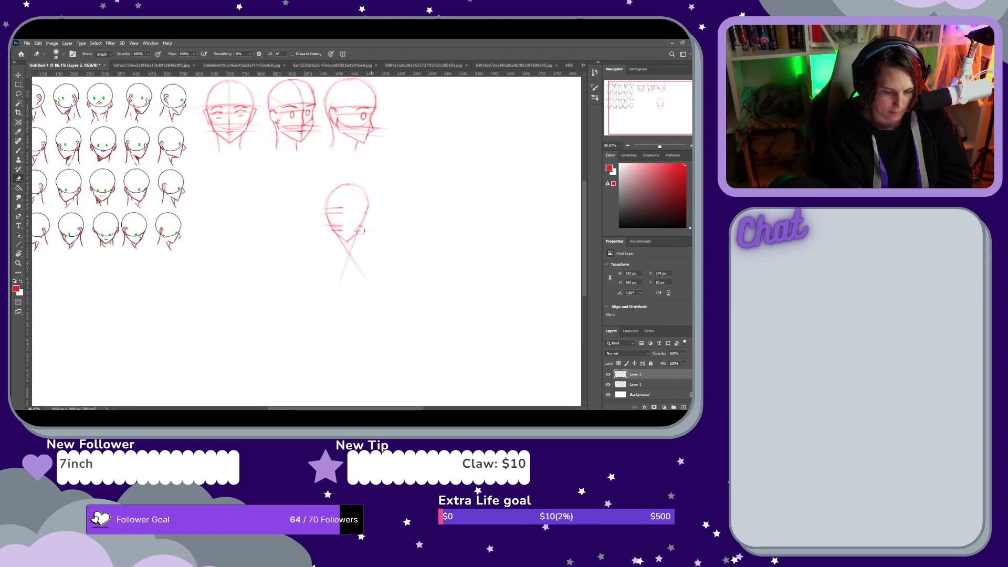
mouse_move(352, 239)
mouse_down()
mouse_move(350, 264)
mouse_move(345, 250)
mouse_move(373, 288)
mouse_move(348, 258)
mouse_move(342, 282)
mouse_move(346, 249)
mouse_move(321, 207)
mouse_move(326, 228)
mouse_move(333, 202)
mouse_move(343, 235)
mouse_up()
mouse_move(342, 233)
mouse_down()
mouse_move(340, 200)
mouse_move(332, 216)
mouse_move(356, 217)
mouse_move(368, 235)
mouse_up()
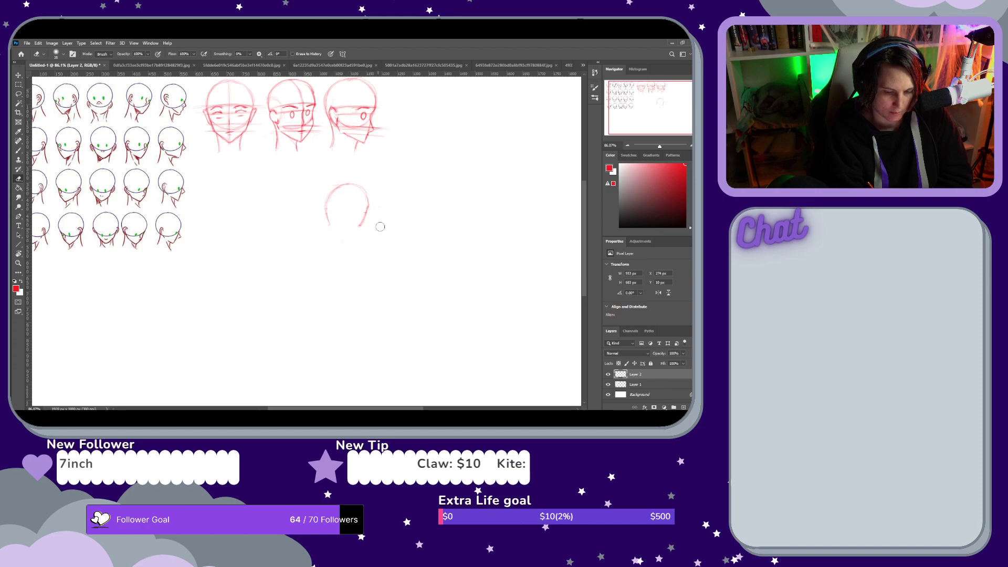
drag(354, 230, 367, 200)
key(b)
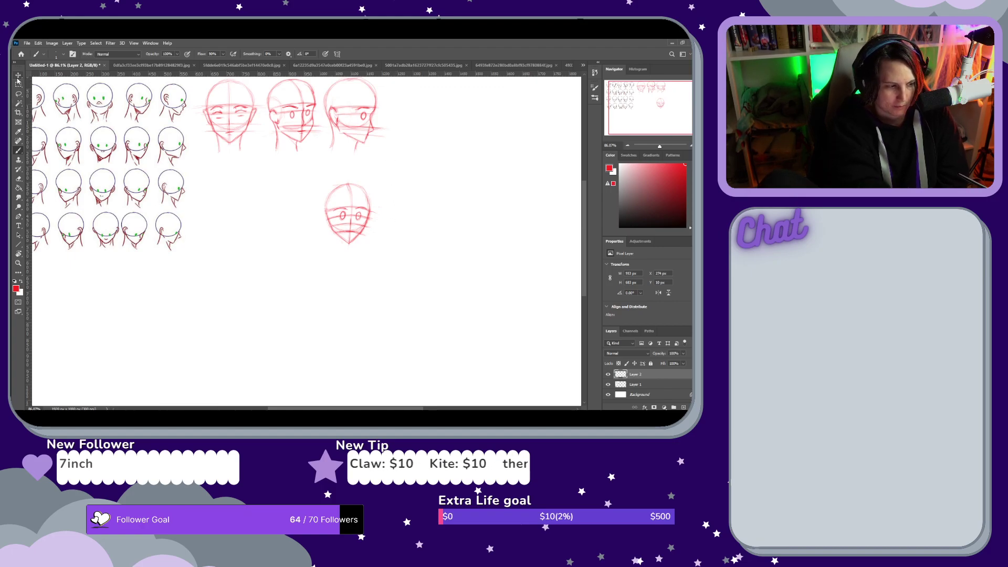
Lasso the fourth head, move it directly beneath the first front-facing head to start a second row, and clear the selection
click(18, 94)
mouse_move(368, 175)
mouse_down()
mouse_move(313, 236)
mouse_move(404, 222)
mouse_move(341, 182)
mouse_up()
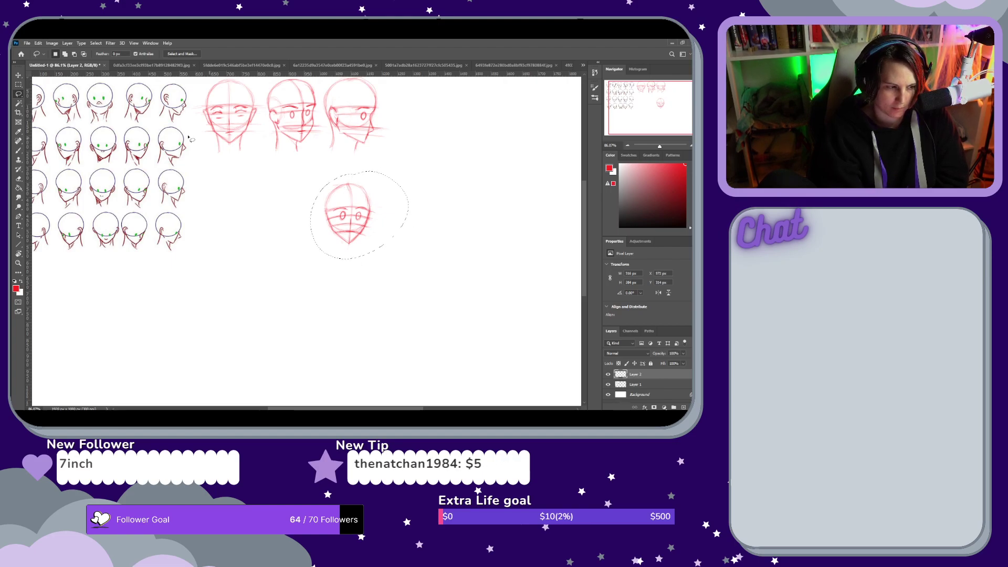
click(17, 76)
drag(368, 214, 250, 186)
click(18, 95)
key(ctrl+d)
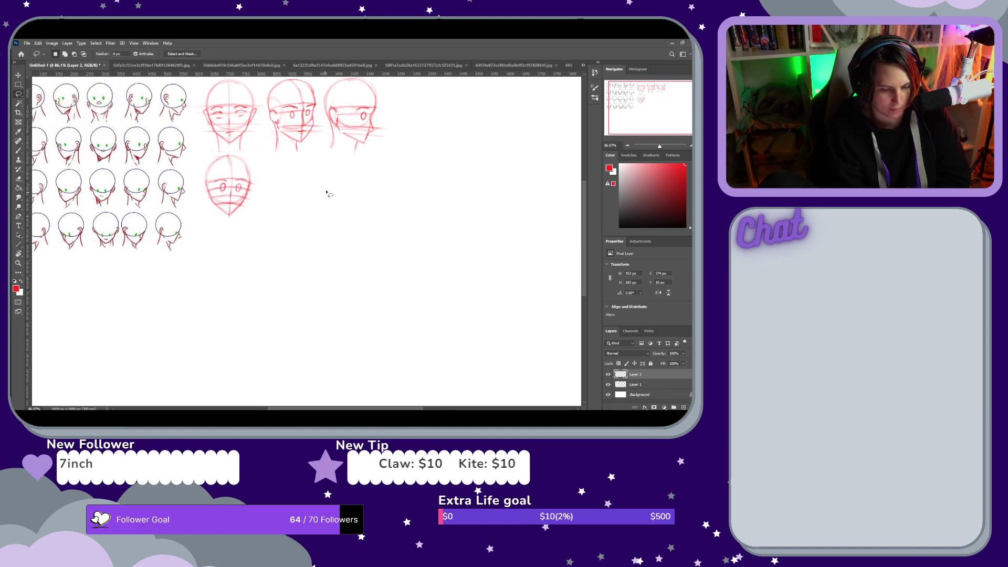
Sketch a fifth head in three-quarter view in the empty area, with a cranium circle, curved face guides, jaw and oval eyes
key(b)
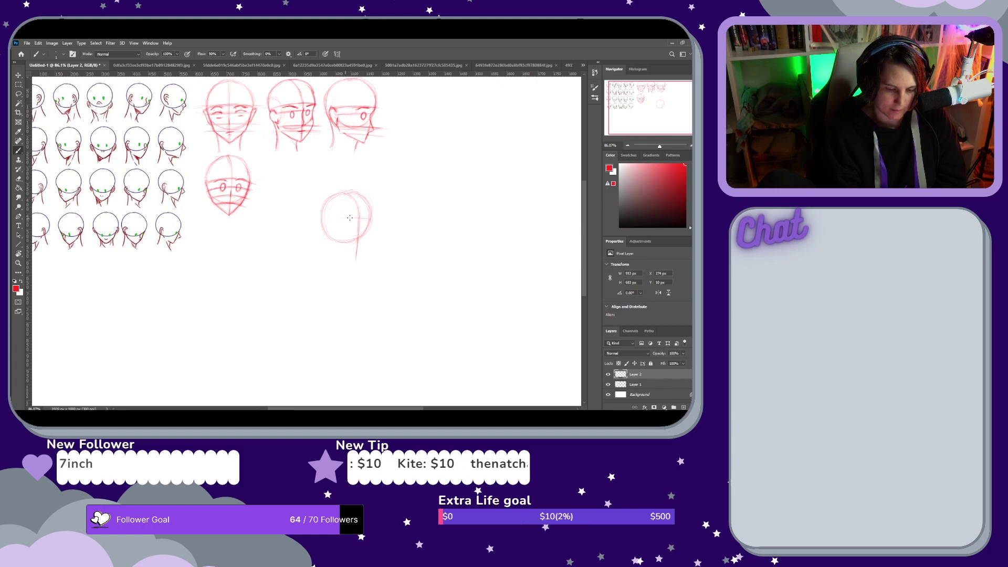
drag(346, 217, 373, 218)
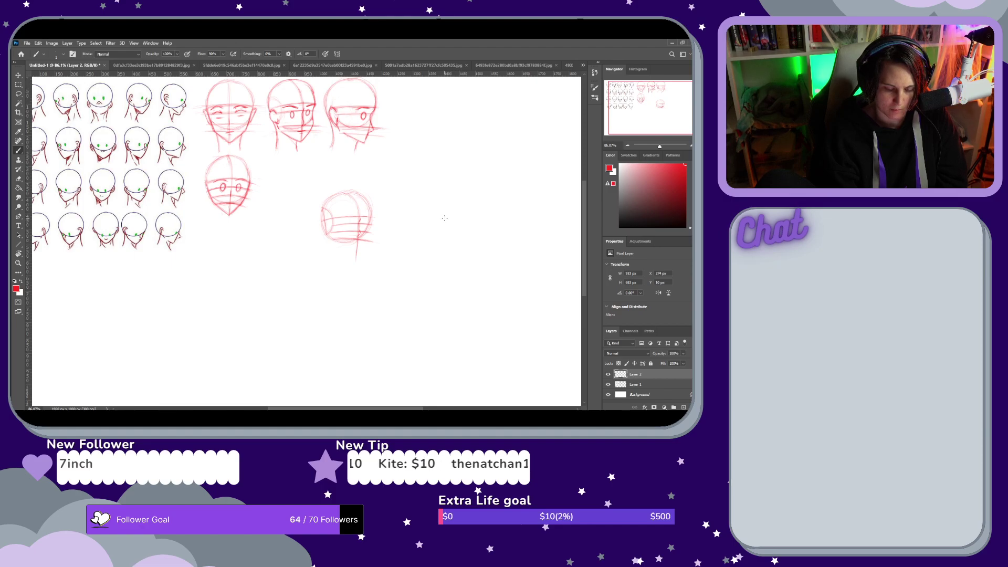
key(e)
drag(356, 260, 355, 251)
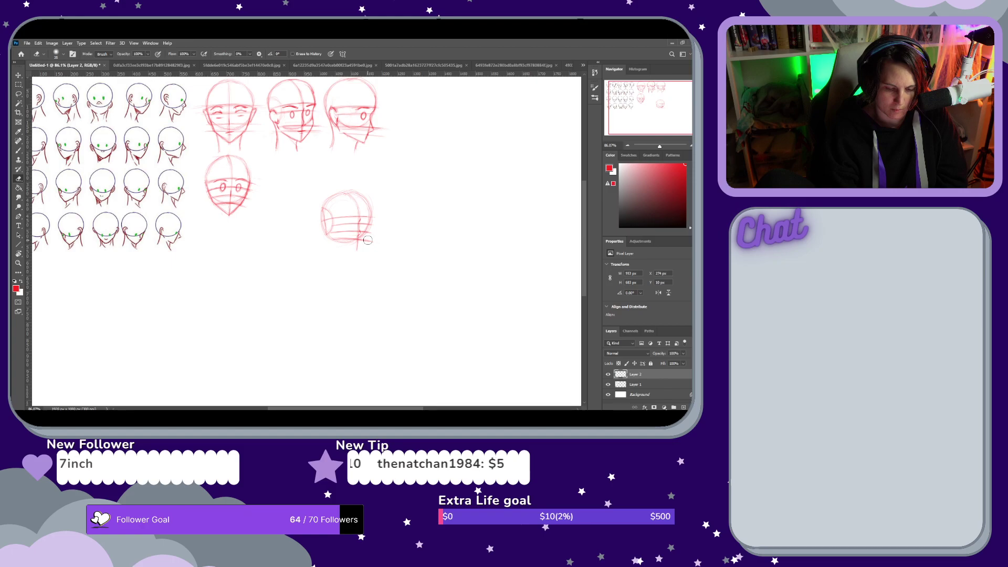
key(ctrl+z)
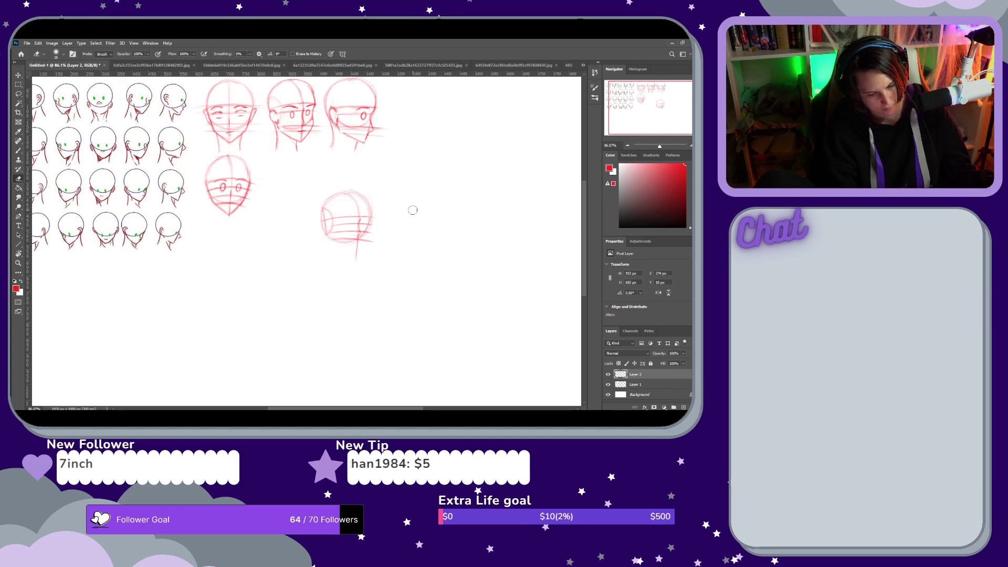
key(b)
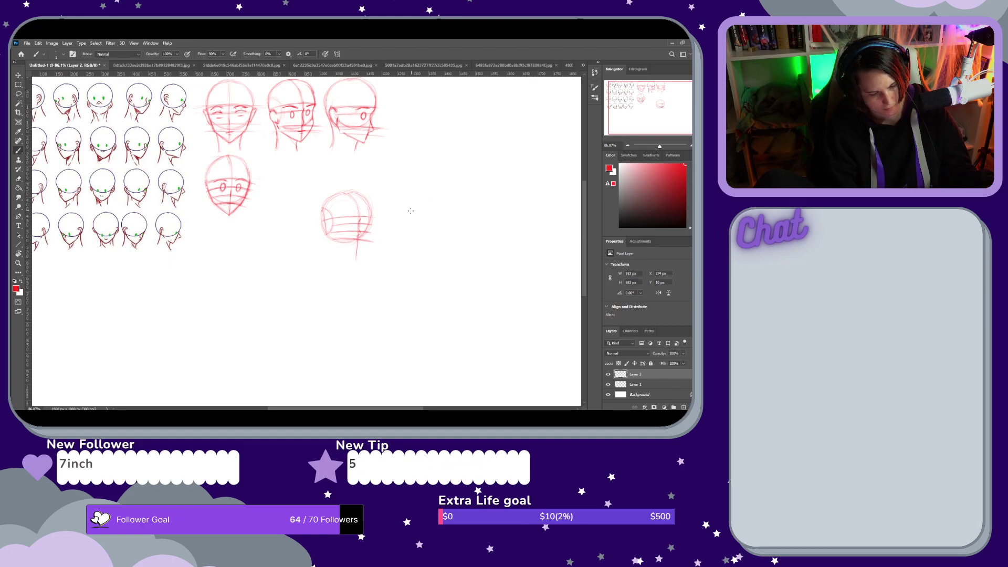
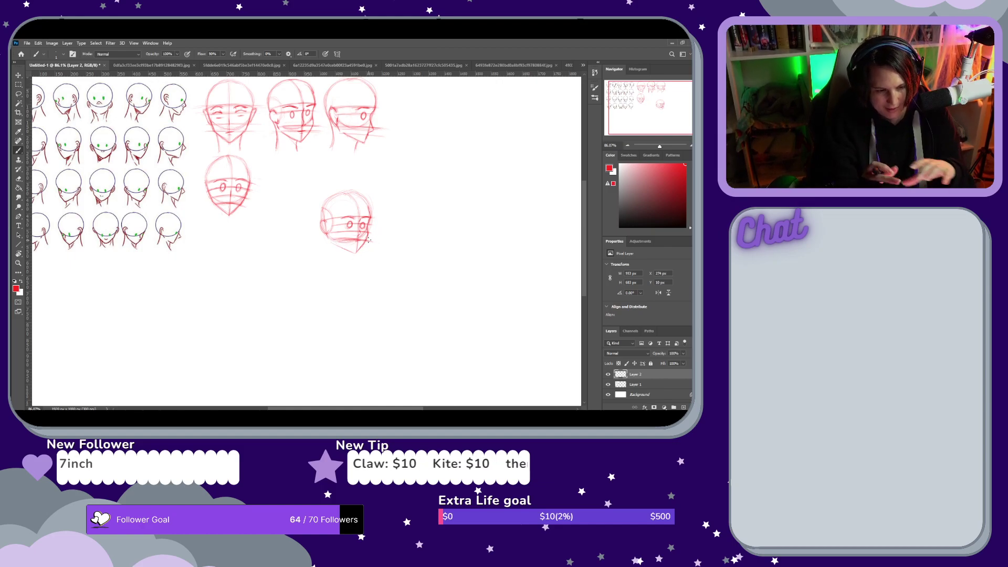
Lasso the fifth head, move it into the second row beside the fourth head, and clear the selection
key(l)
mouse_move(360, 182)
mouse_down()
mouse_move(351, 183)
mouse_move(382, 249)
mouse_move(370, 178)
mouse_up()
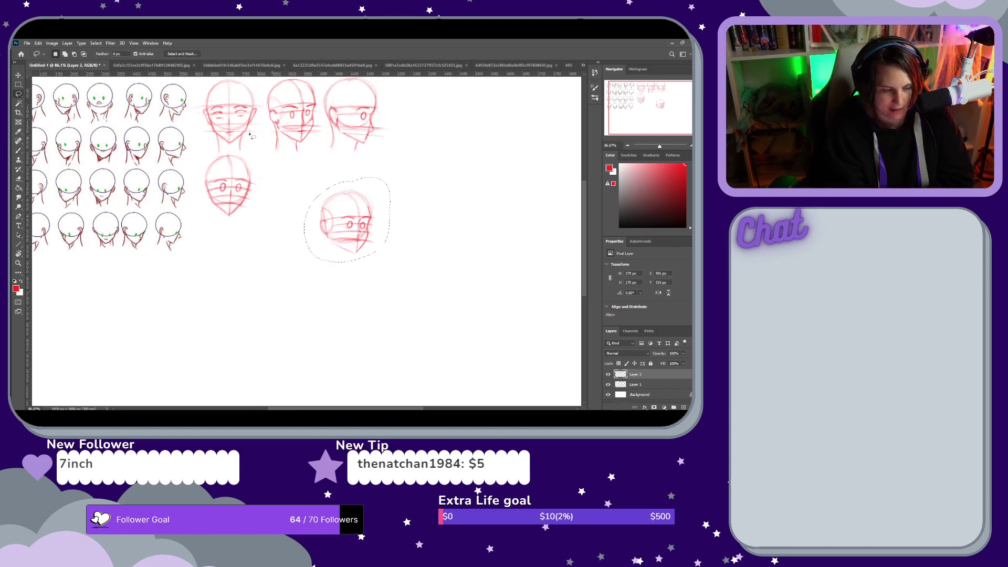
key(v)
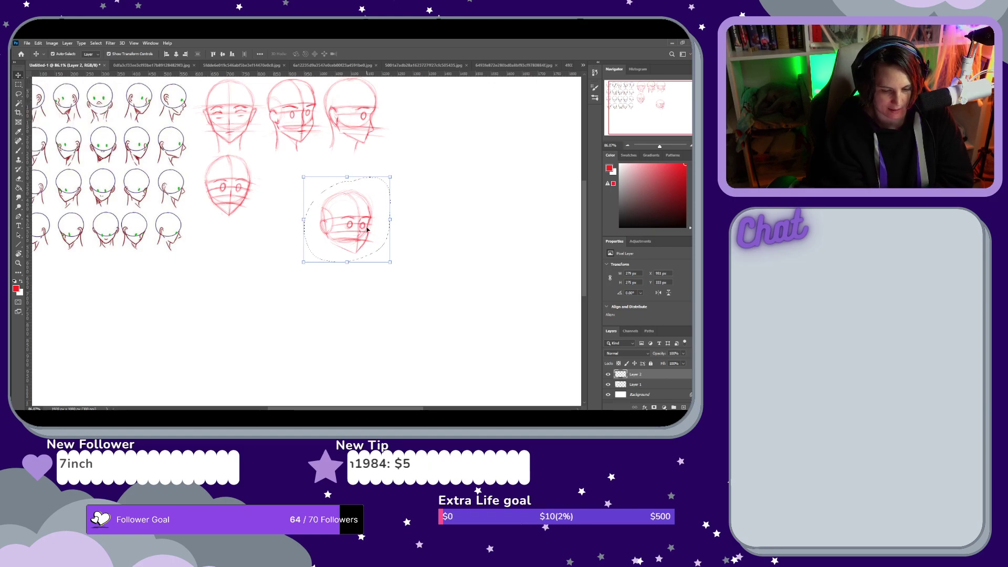
drag(368, 233, 316, 192)
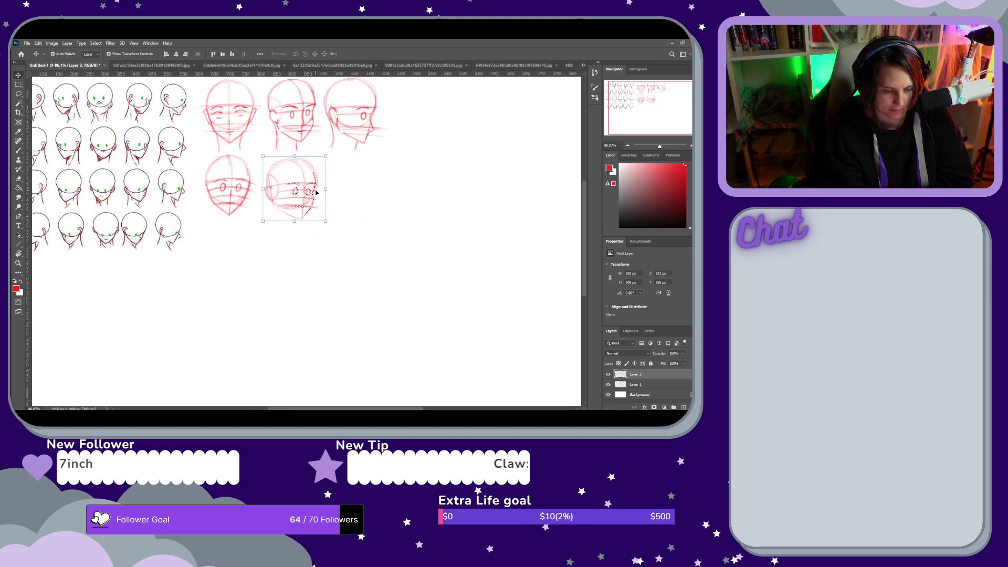
click(19, 95)
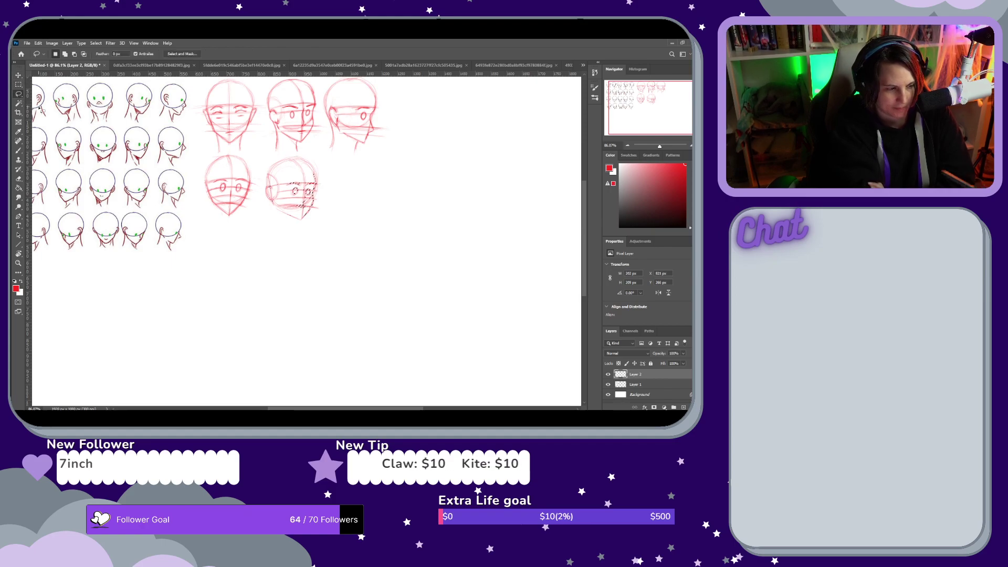
mouse_move(374, 176)
mouse_down()
mouse_move(379, 203)
mouse_move(374, 181)
mouse_up()
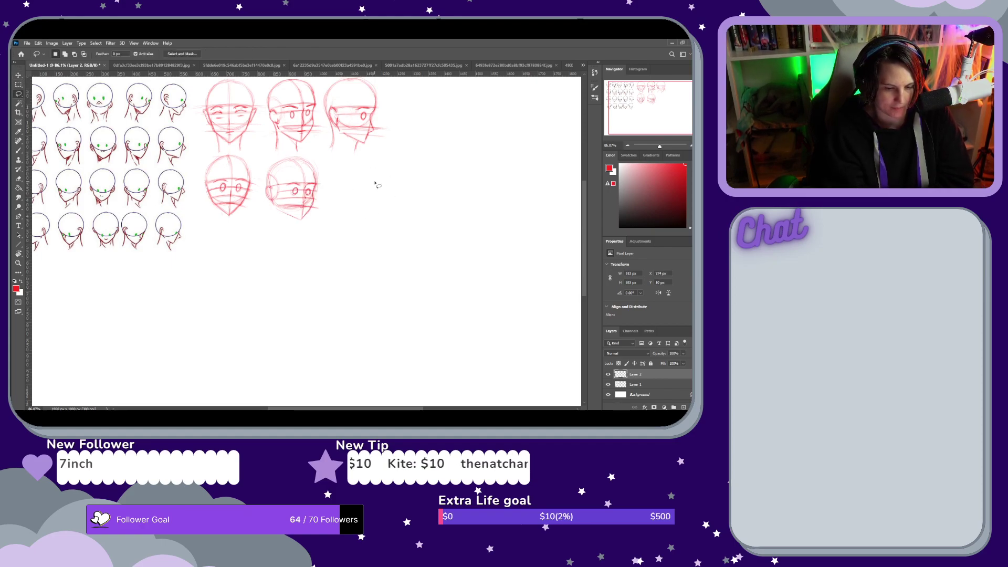
key(b)
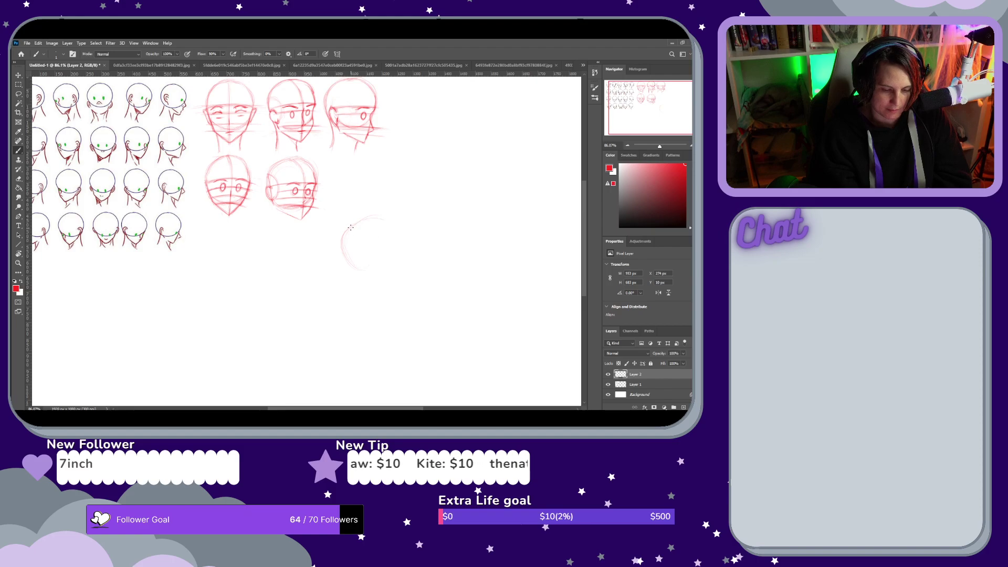
key(ctrl+z)
key(ctrl+z)
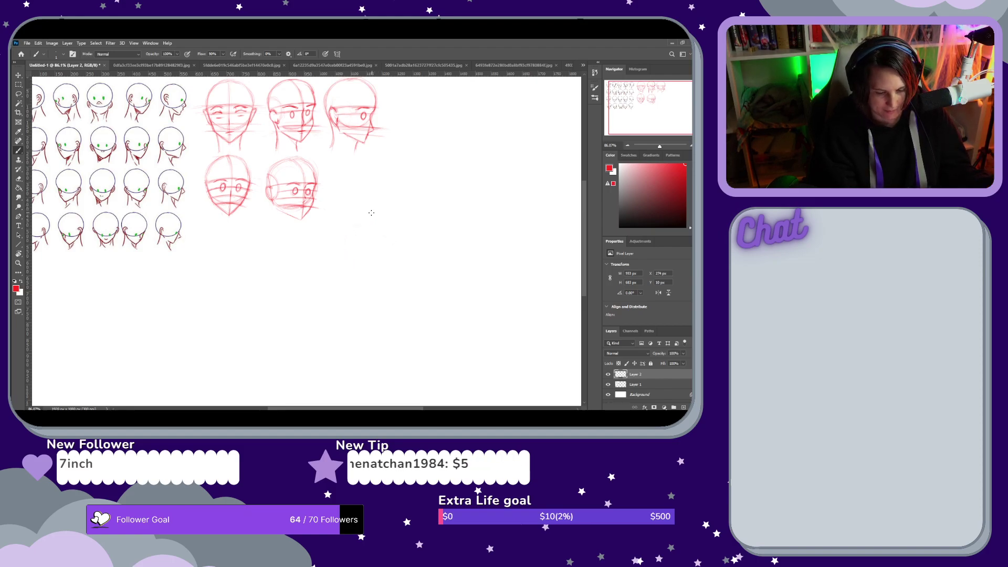
drag(371, 170, 374, 172)
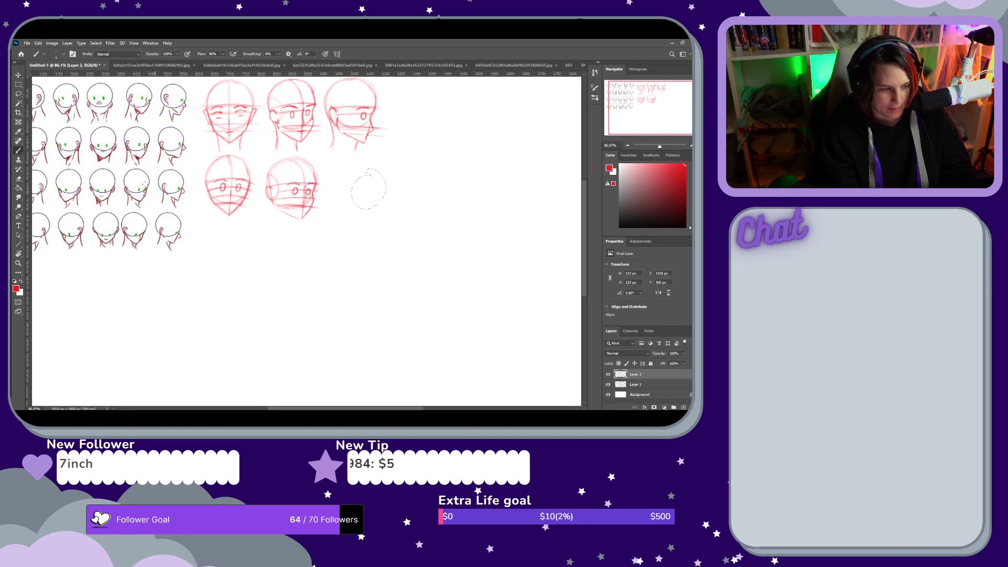
click(18, 93)
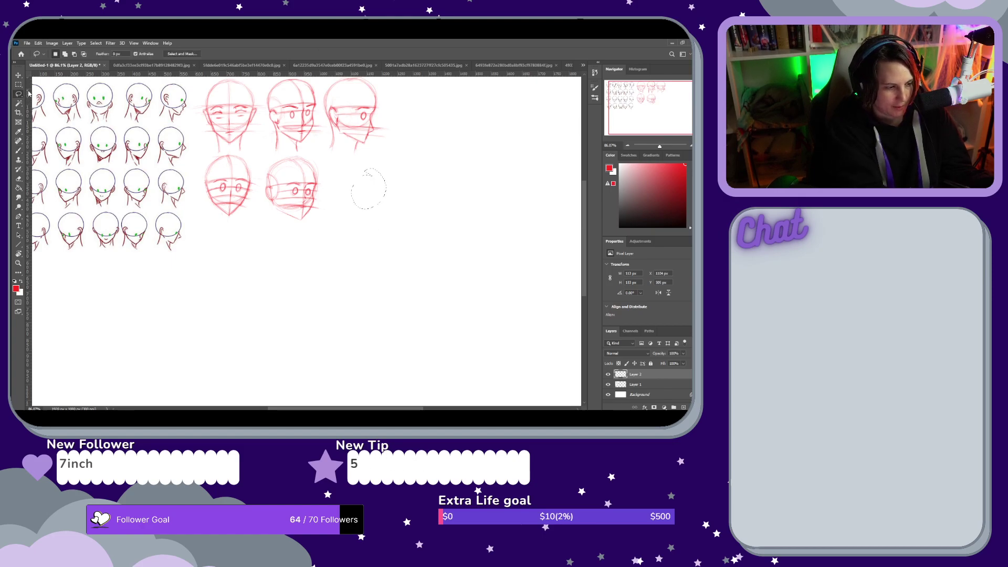
click(373, 198)
Sketch a sixth head in side view below the second row, with a cranium circle, ear, jaw, neck line and horizontal face guides
key(b)
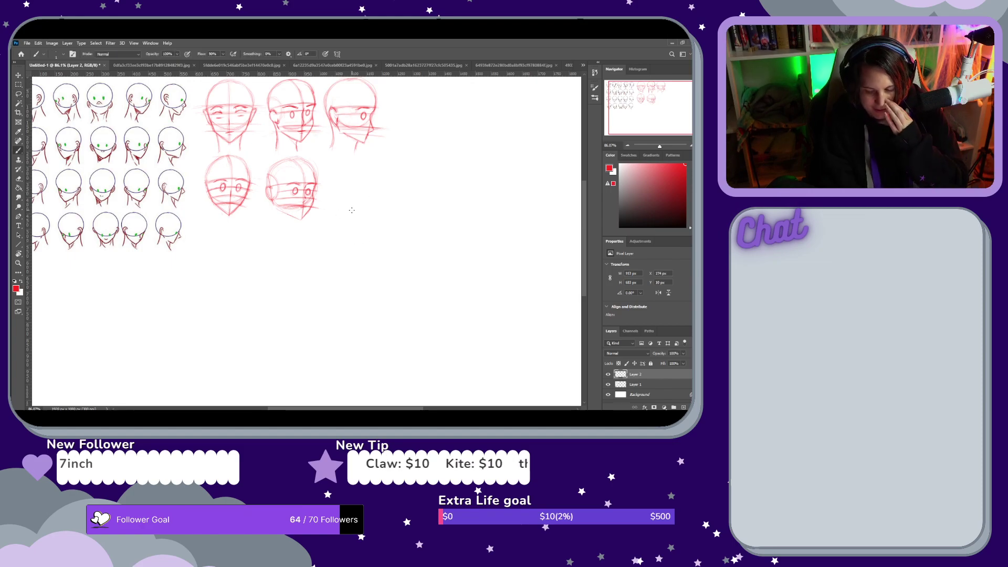
mouse_move(366, 227)
mouse_down()
mouse_move(341, 238)
mouse_move(341, 264)
mouse_move(364, 278)
mouse_move(390, 259)
mouse_move(384, 234)
mouse_move(358, 225)
mouse_move(337, 256)
mouse_move(363, 276)
mouse_move(383, 261)
mouse_move(376, 228)
mouse_move(388, 244)
mouse_move(376, 273)
mouse_move(385, 249)
mouse_move(374, 274)
mouse_move(358, 277)
mouse_move(386, 252)
mouse_move(350, 231)
mouse_up()
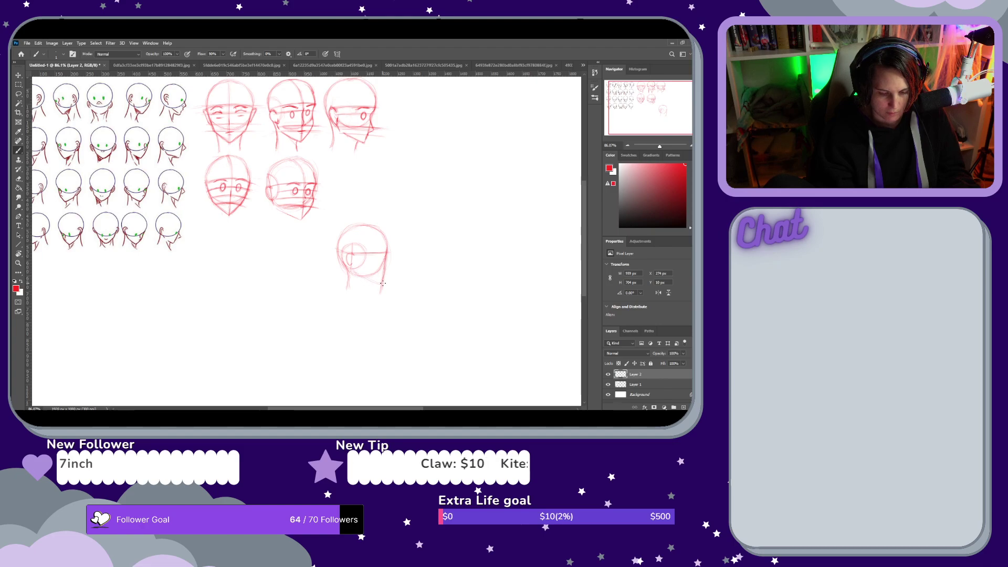
key(e)
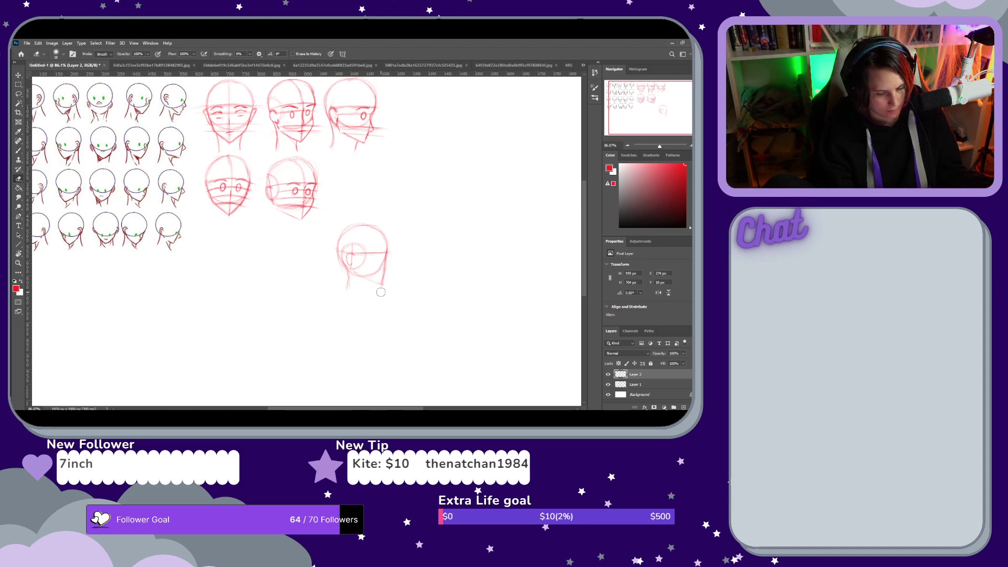
key(b)
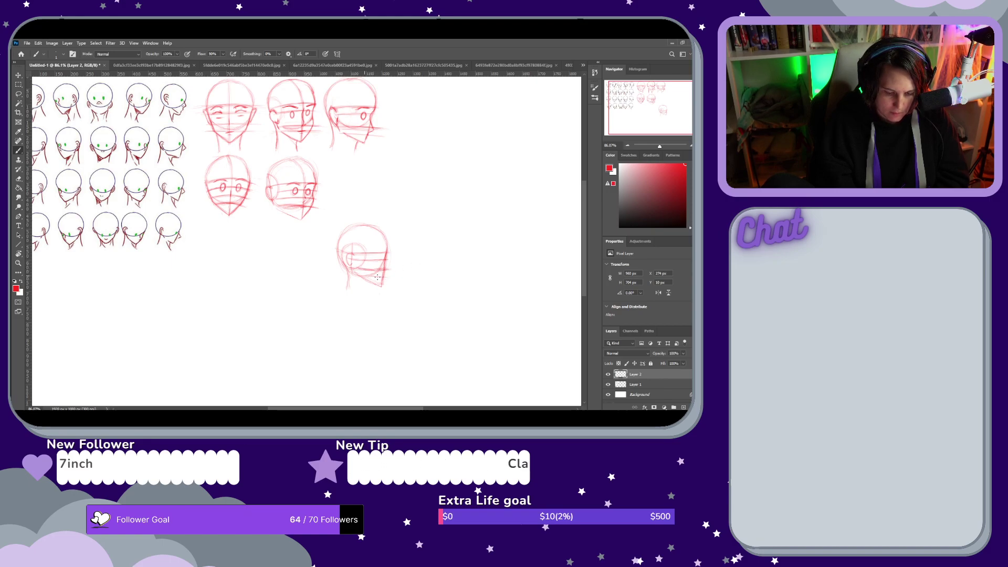
drag(370, 269, 399, 271)
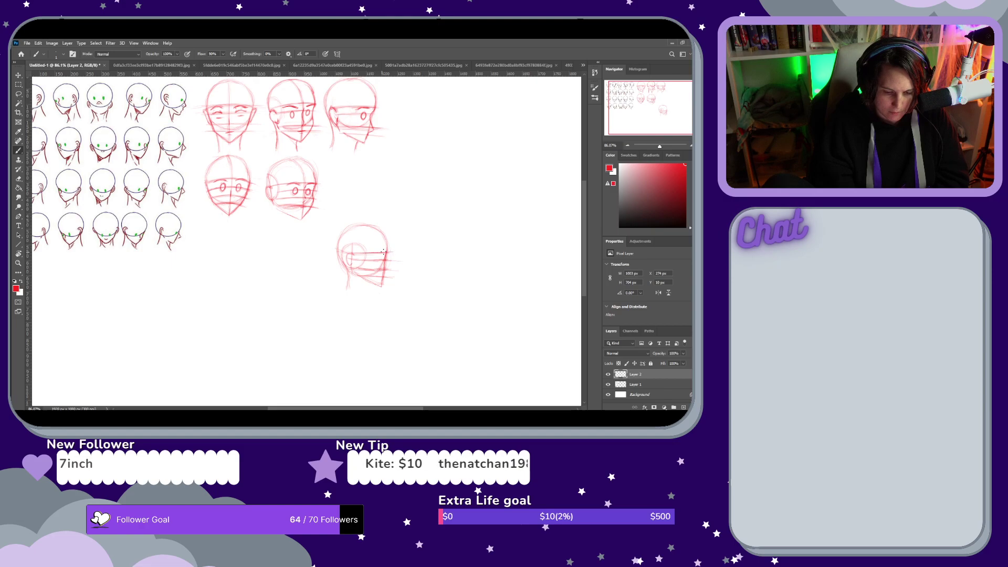
Refine the sixth head's side profile, alternating erasing and drawing to shape the brow, nose, lips and chin
key(e)
mouse_move(395, 250)
mouse_down()
mouse_move(389, 286)
mouse_move(394, 227)
mouse_up()
key(b)
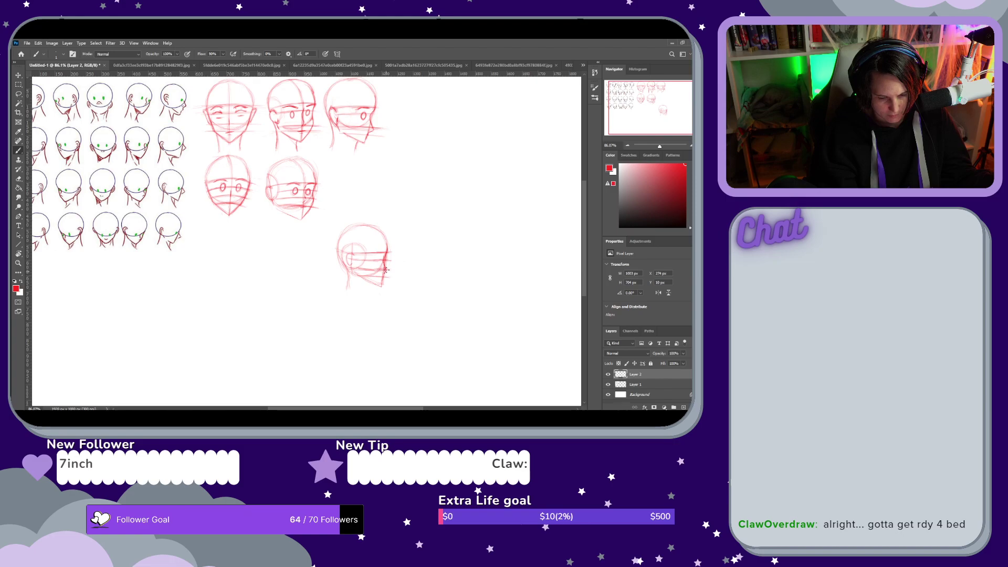
key(e)
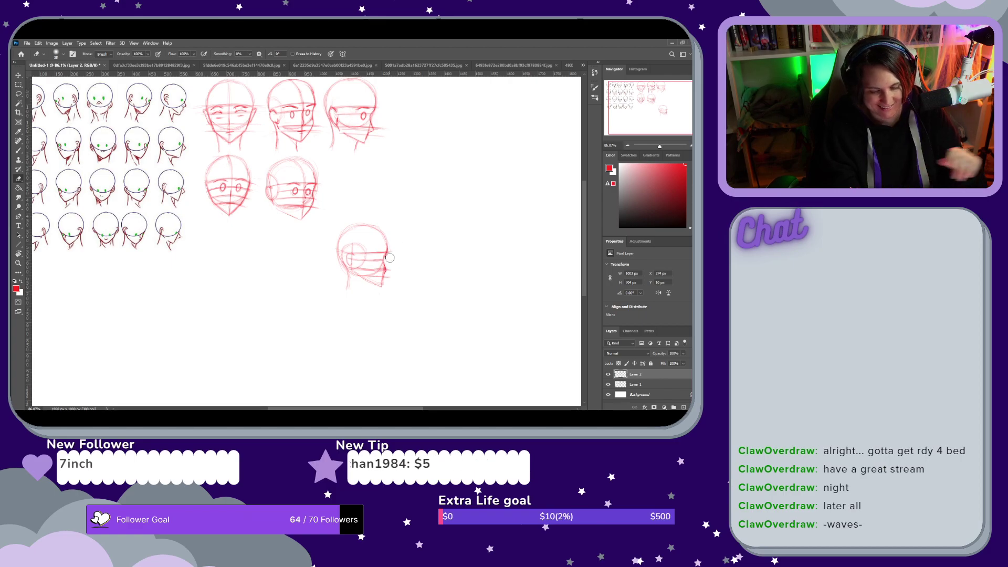
key(b)
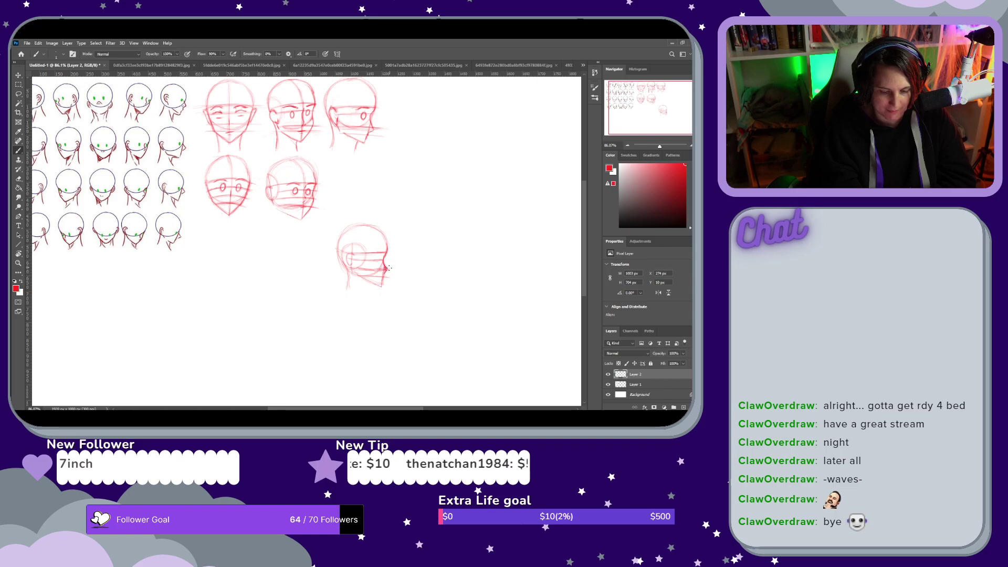
key(e)
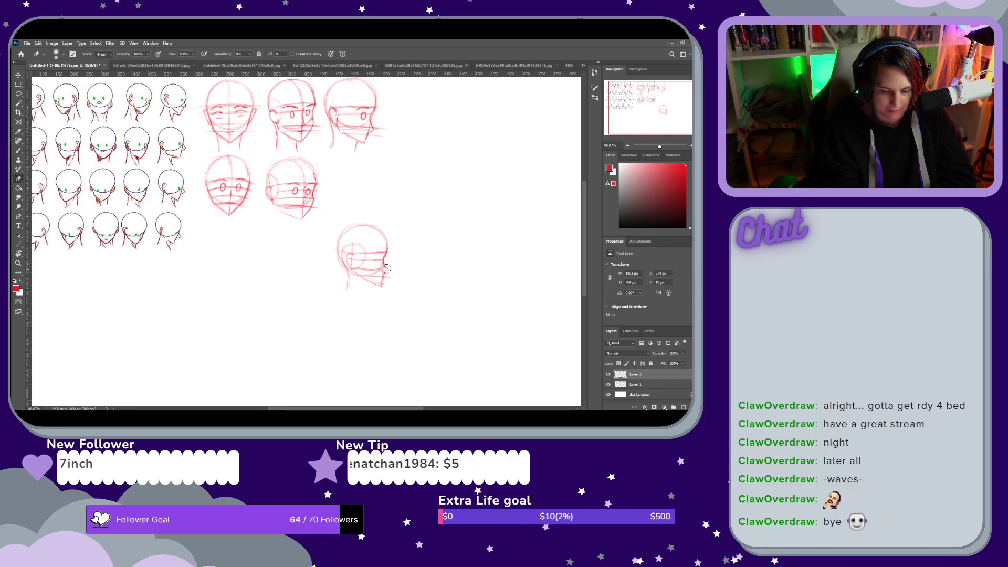
key(b)
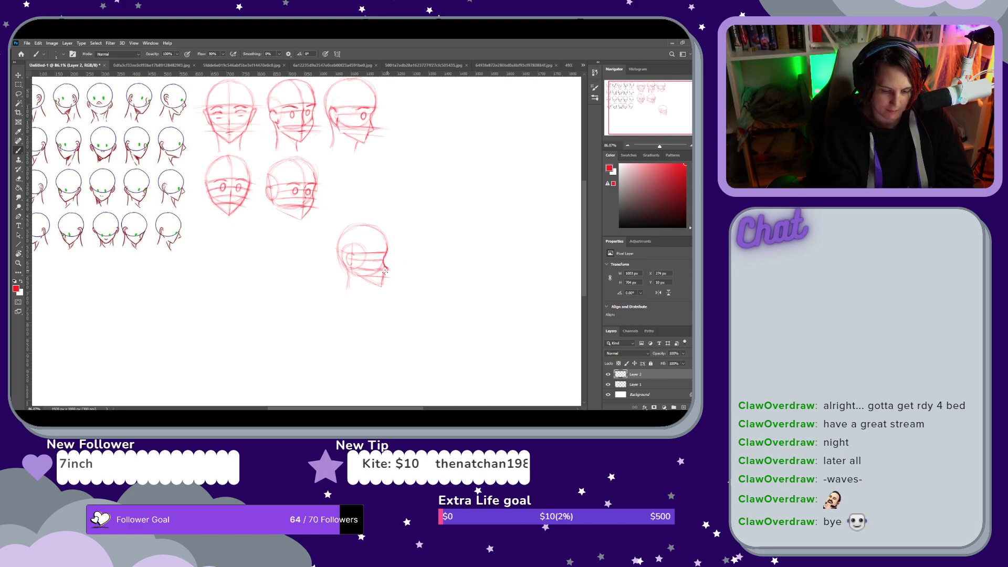
key(e)
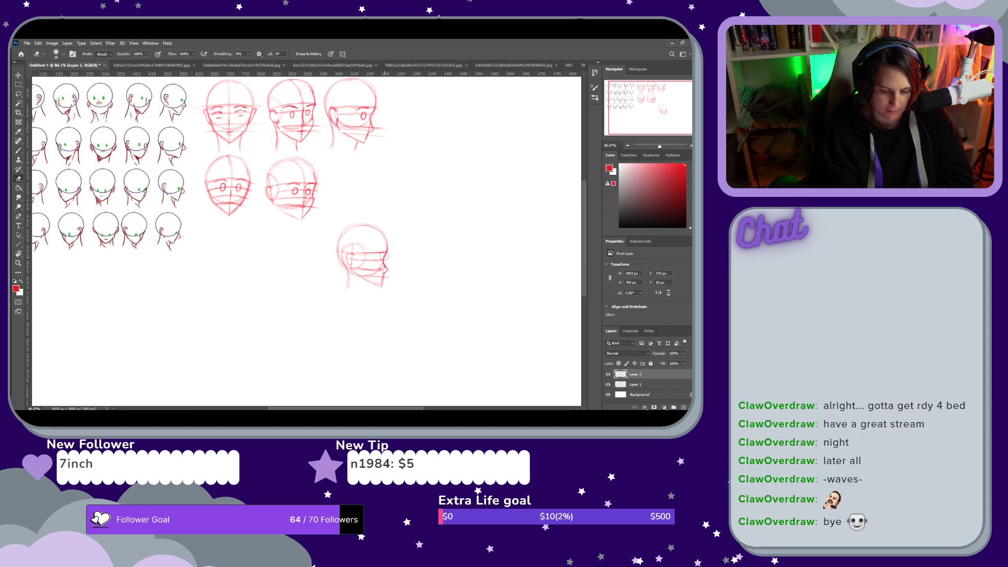
key(b)
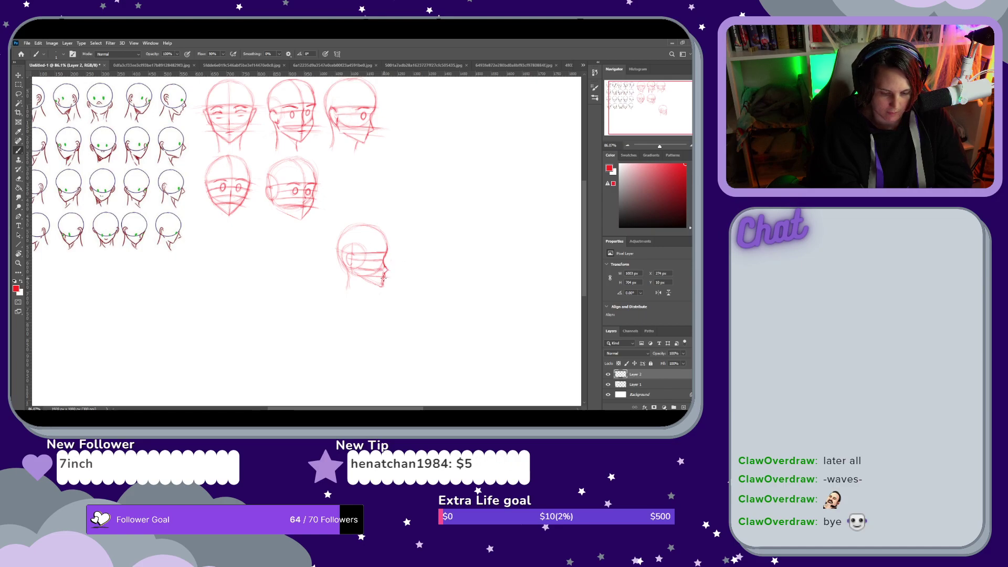
Clean stray lines beside the sixth head's mouth and chin, and add the front neck line and an oval eye
key(e)
drag(390, 284, 392, 270)
key(b)
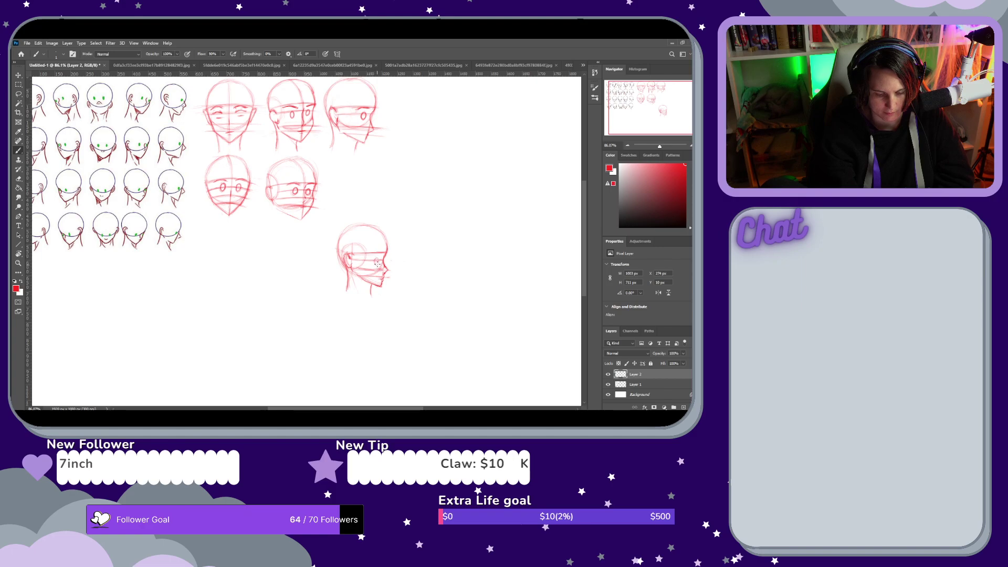
drag(372, 259, 377, 262)
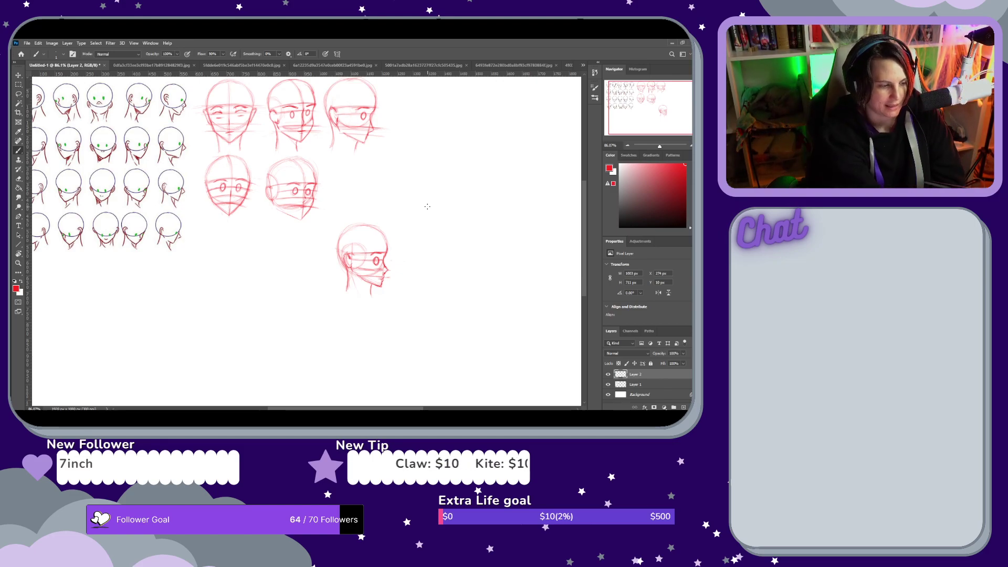
Lasso the sixth head, move it into the second row beside the fifth head, and clear the selection
click(18, 93)
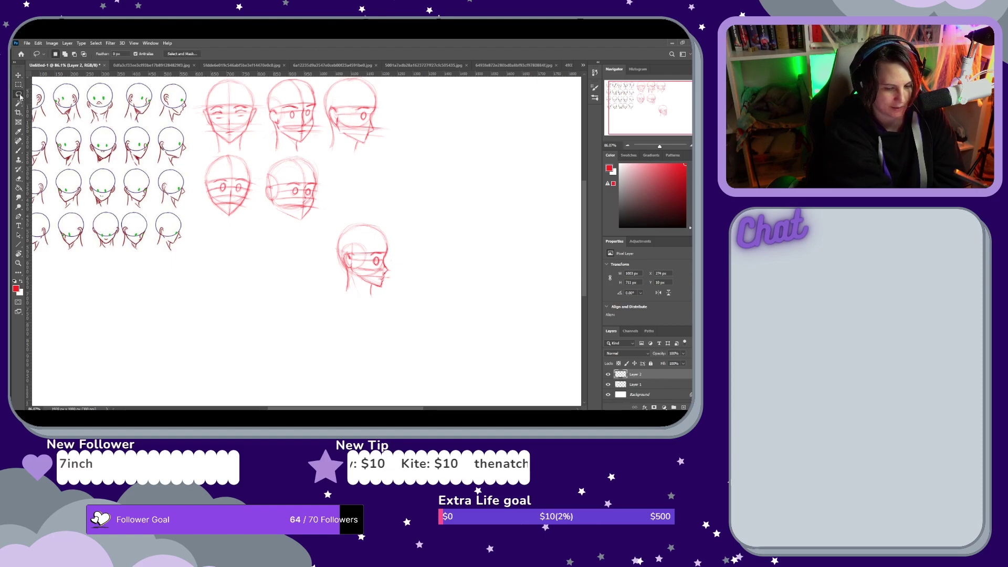
mouse_move(373, 208)
mouse_down()
mouse_move(320, 253)
mouse_move(384, 209)
mouse_move(321, 229)
mouse_up()
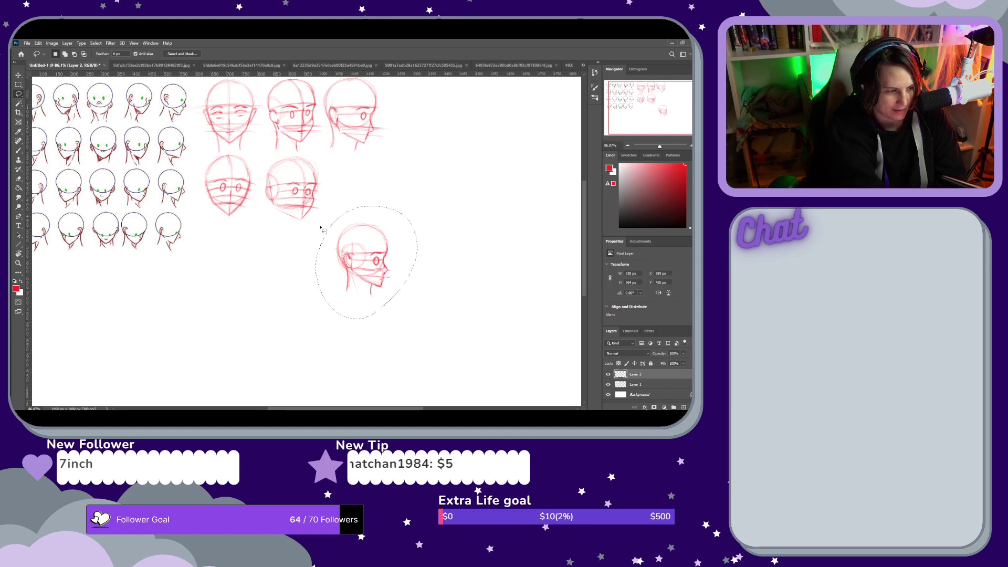
click(18, 75)
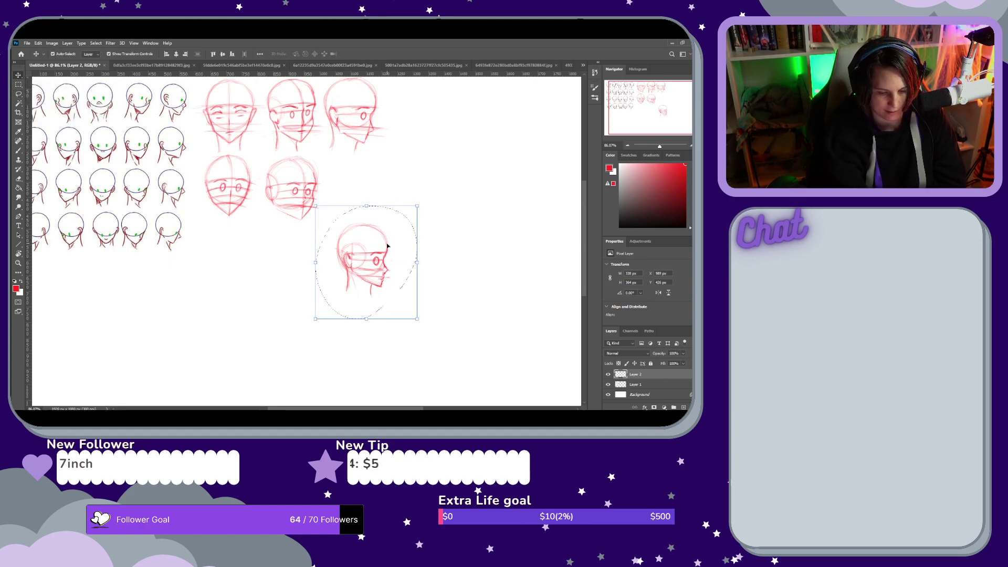
drag(388, 249, 381, 183)
click(18, 94)
click(438, 182)
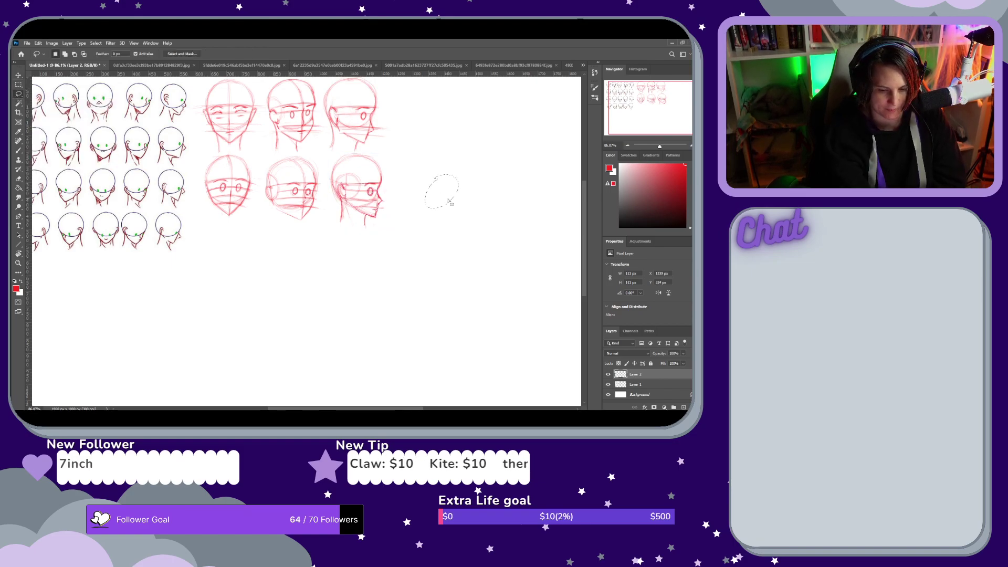
click(19, 151)
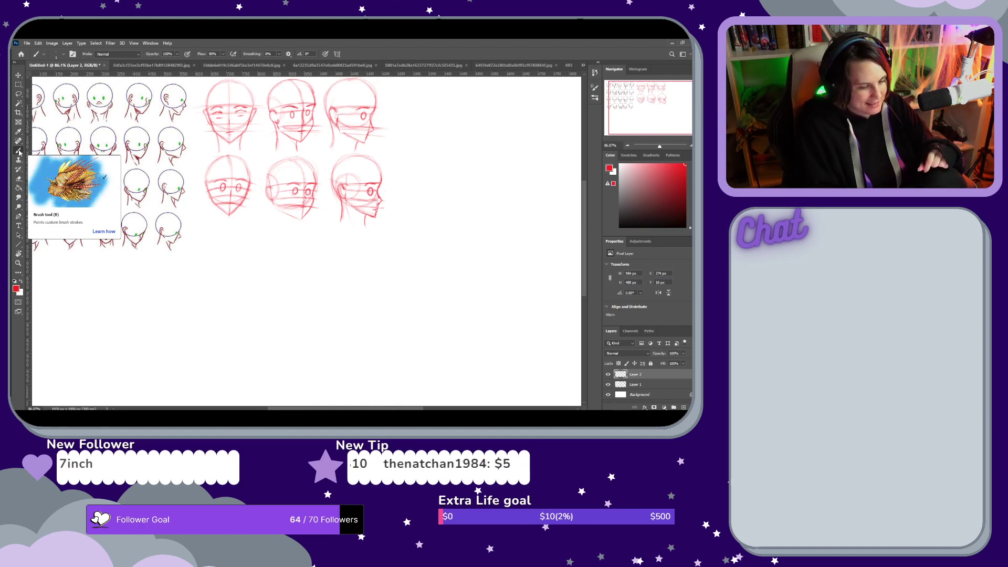
click(314, 266)
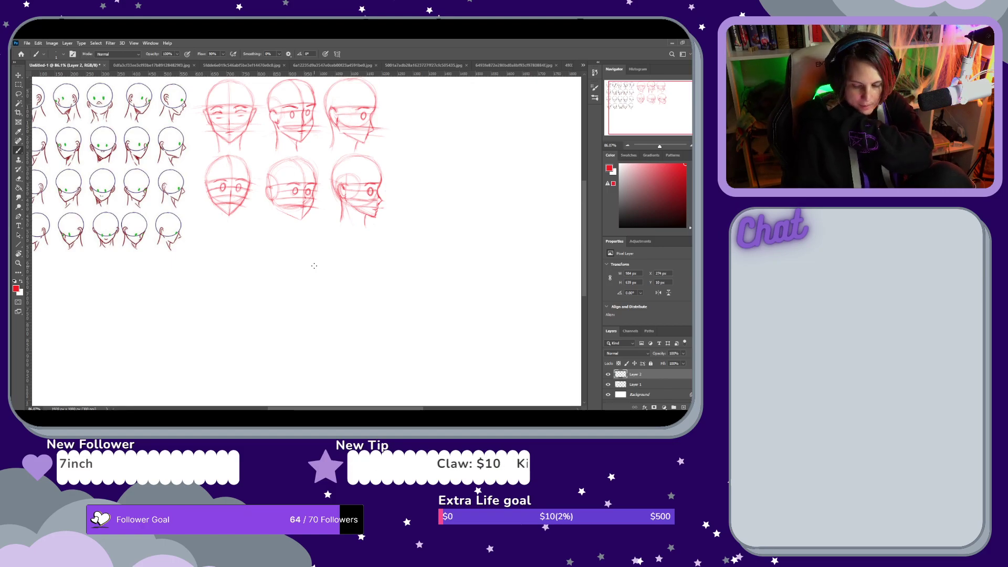
Hide Layer 2 with the finished sketches and browse the open reference images to the sheet of nine labelled head views
click(608, 374)
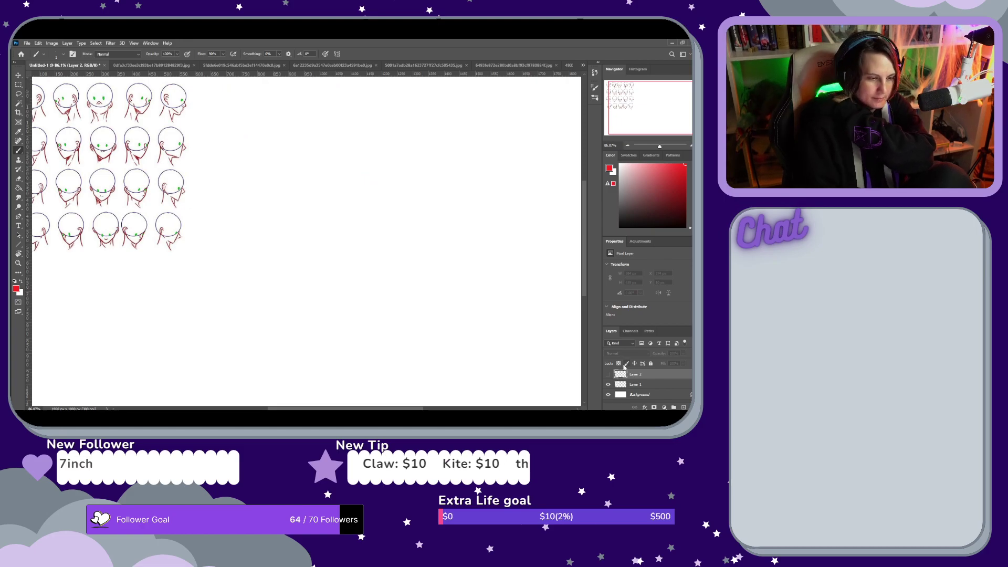
click(172, 65)
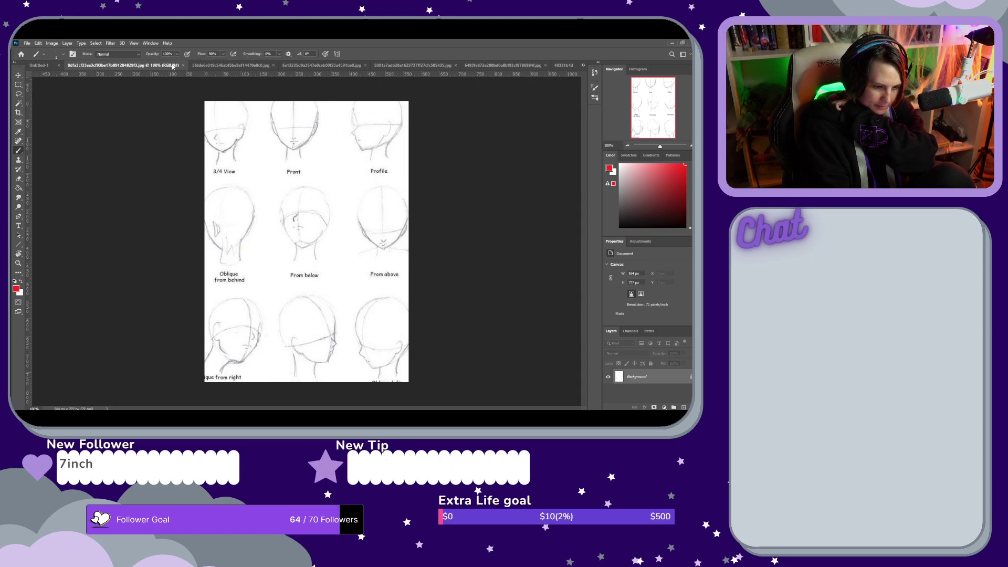
click(242, 65)
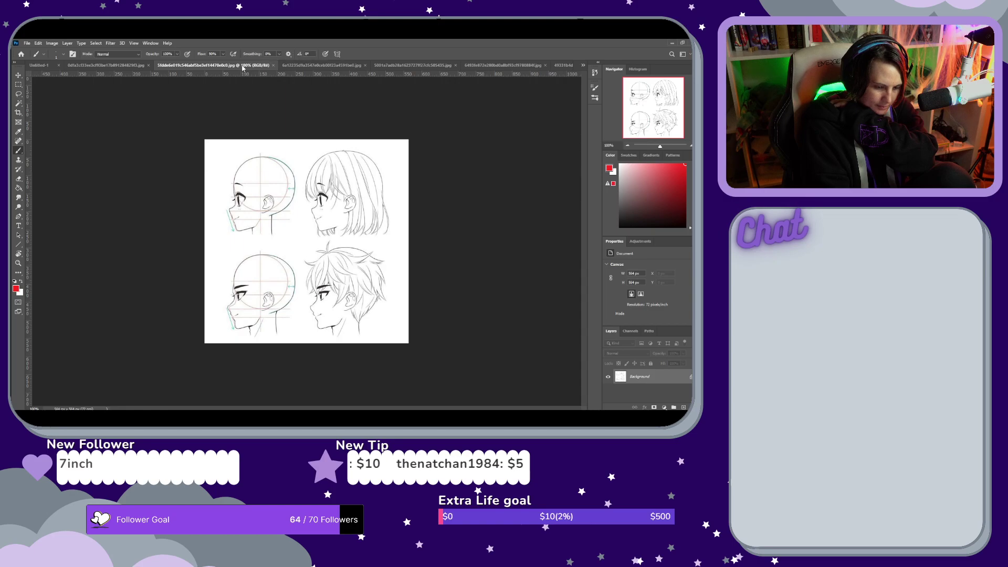
click(307, 65)
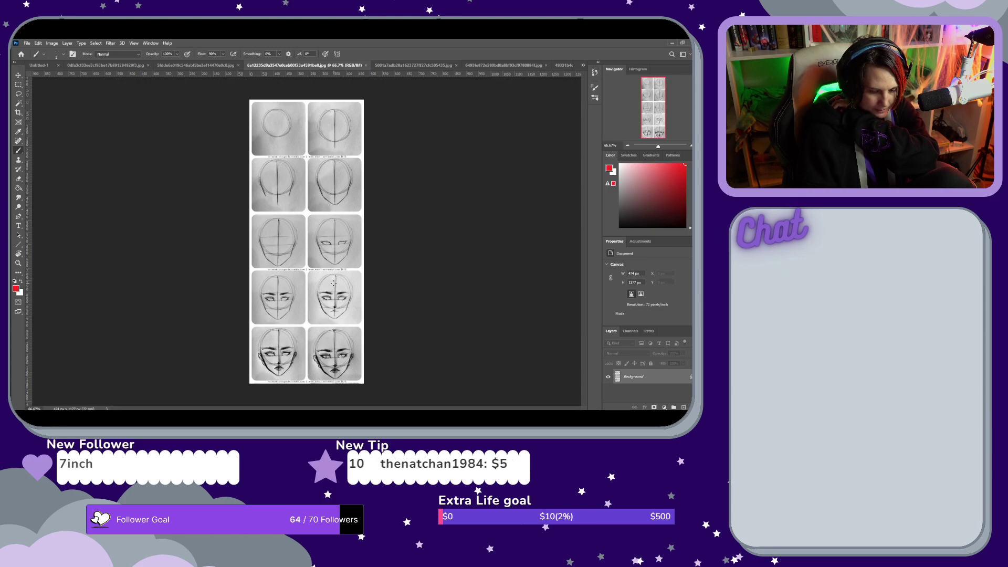
click(404, 65)
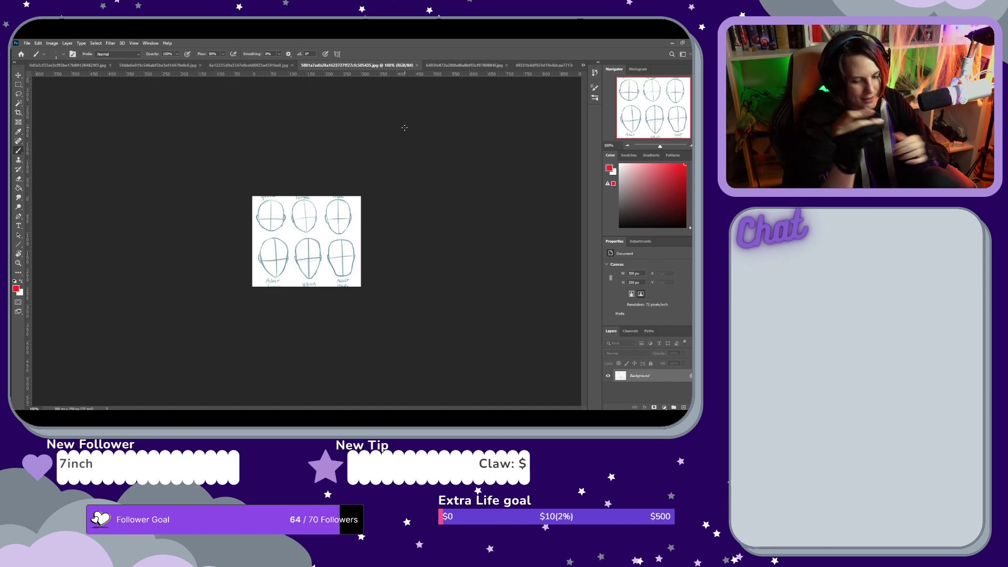
click(457, 65)
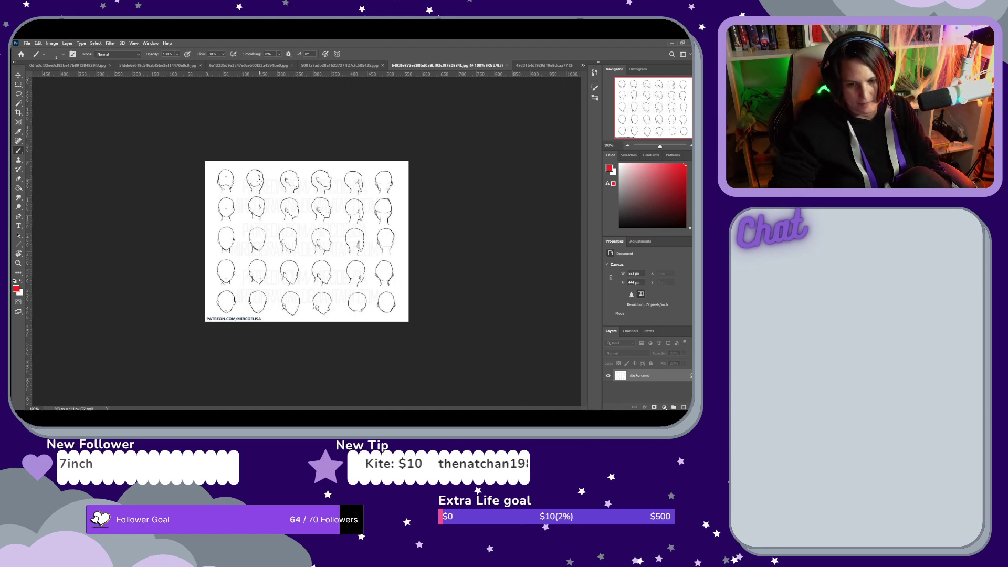
click(528, 65)
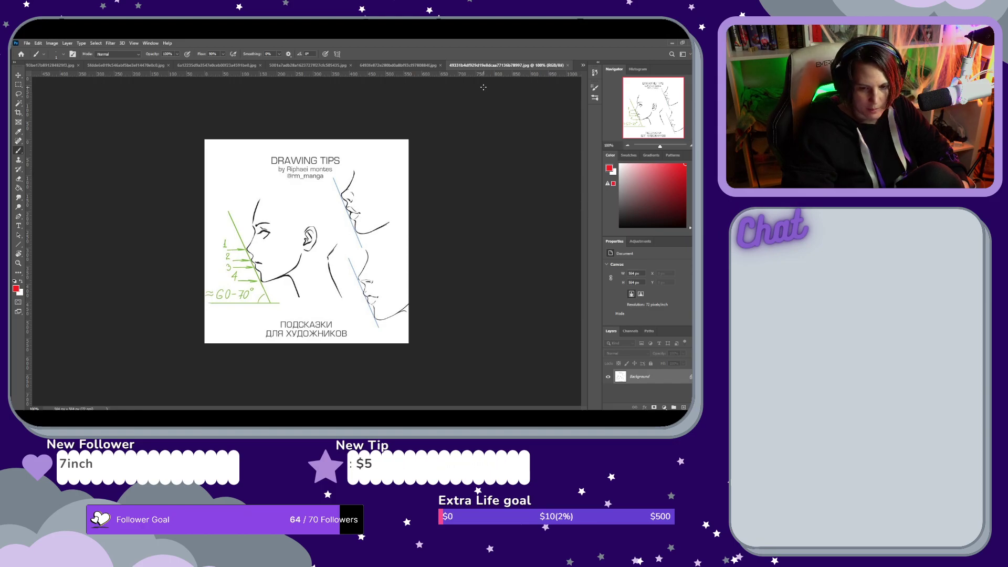
click(583, 65)
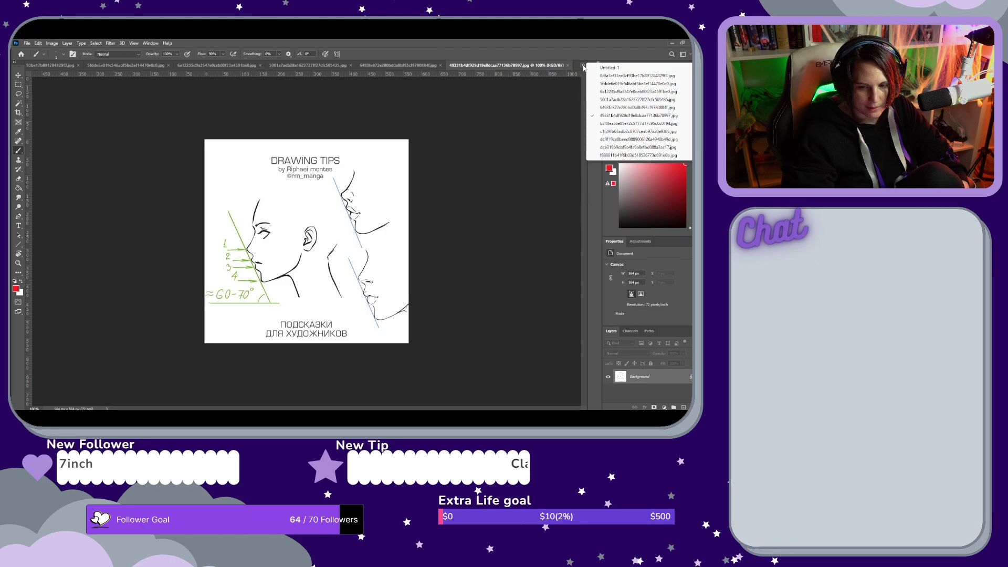
click(621, 123)
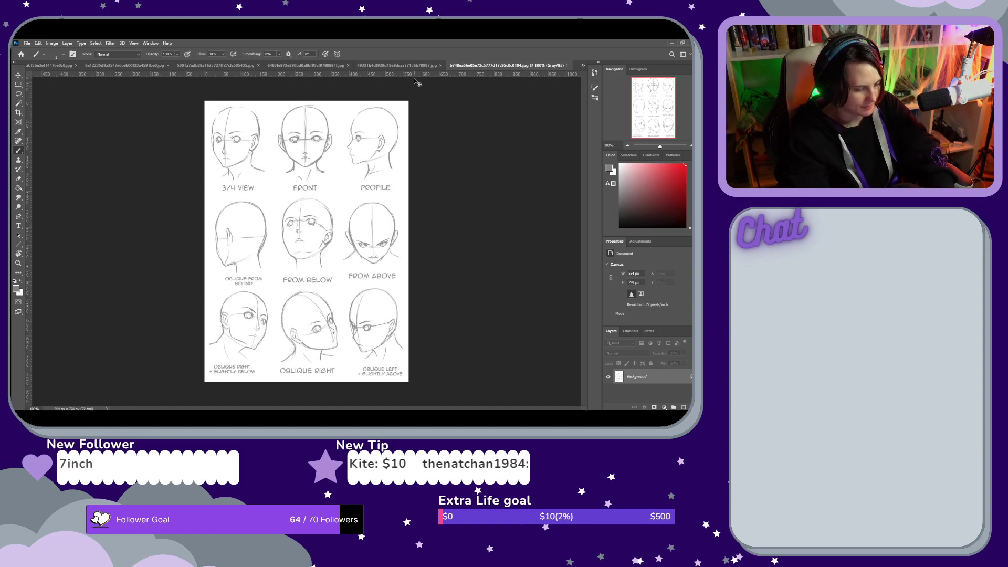
Copy the whole nine-head reference sheet into Untitled-1 with Layer 1 hidden, placing it along the canvas's left side
key(ctrl+a)
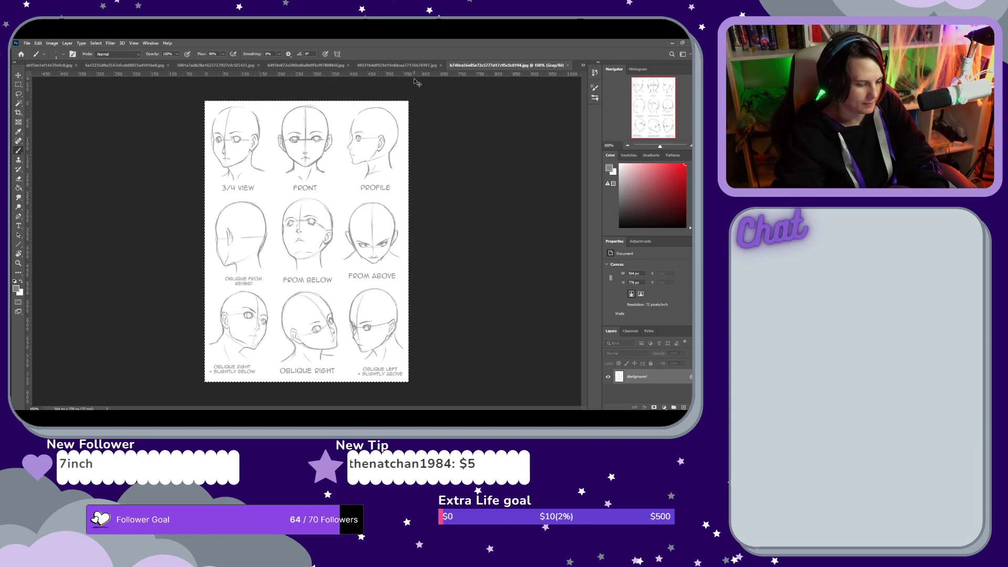
click(582, 71)
click(607, 70)
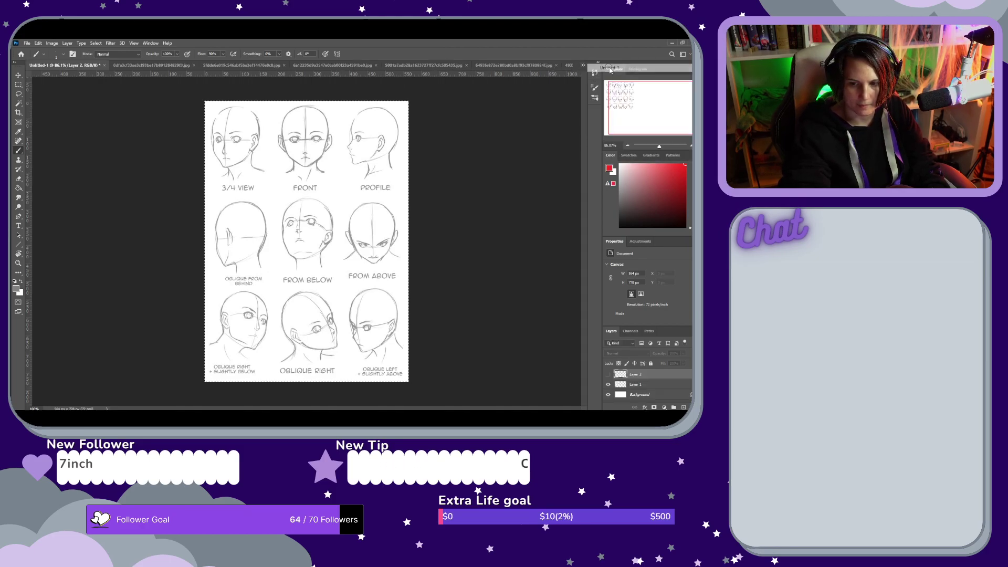
click(608, 387)
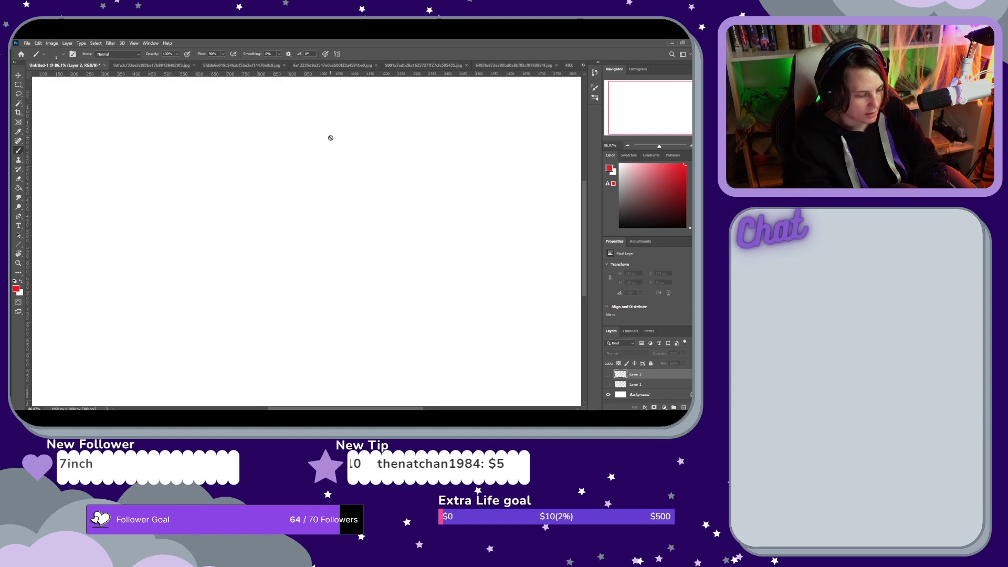
key(ctrl+v)
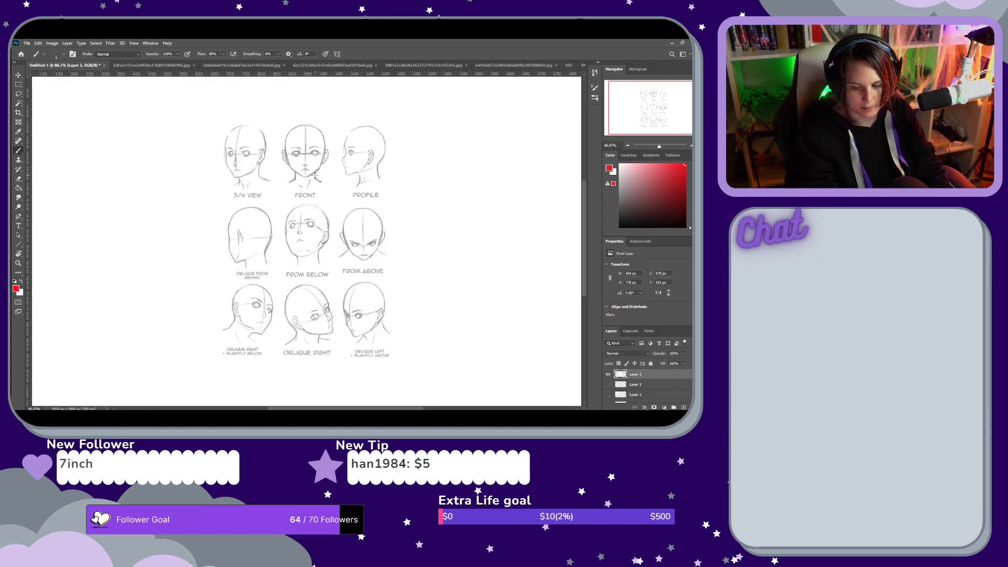
click(19, 77)
drag(331, 250, 153, 229)
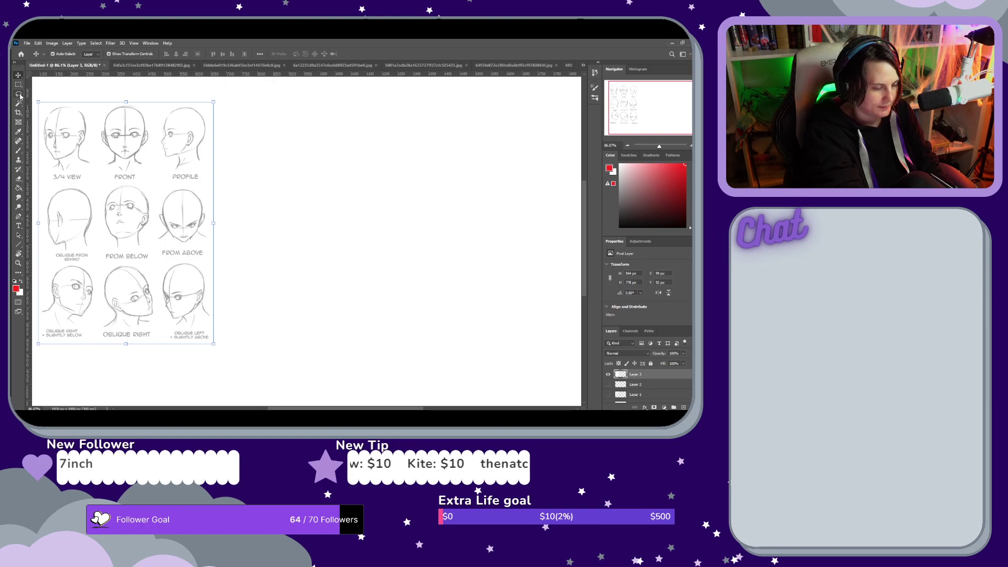
Create a new layer and brush a red circle with vertical and horizontal centre lines for a front-view head
key(ctrl+shift+n)
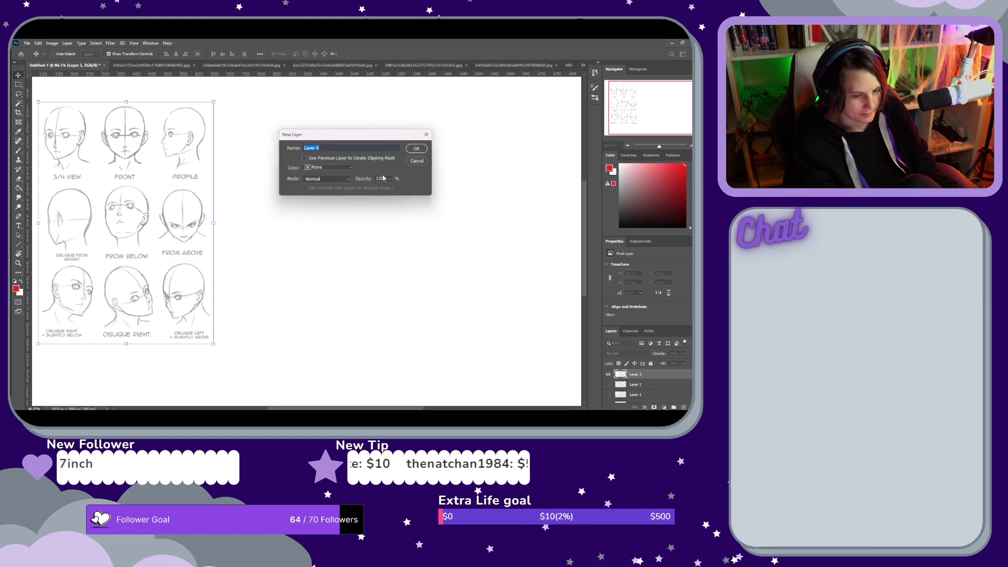
click(412, 151)
key(b)
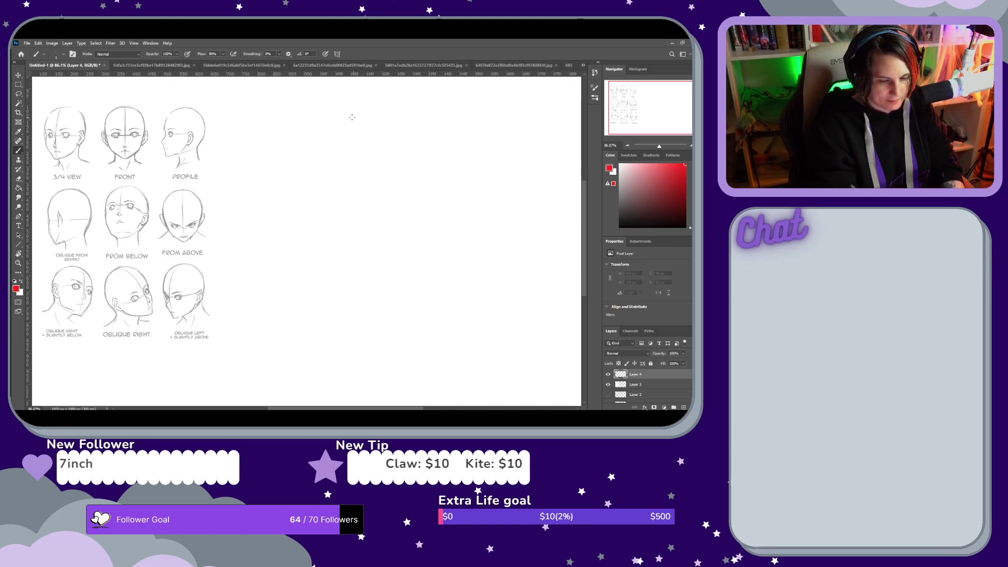
mouse_move(347, 129)
mouse_down()
mouse_move(331, 153)
mouse_move(352, 135)
mouse_move(345, 129)
mouse_move(361, 163)
mouse_move(352, 127)
mouse_move(333, 135)
mouse_move(346, 172)
mouse_move(376, 151)
mouse_move(362, 122)
mouse_move(338, 147)
mouse_up()
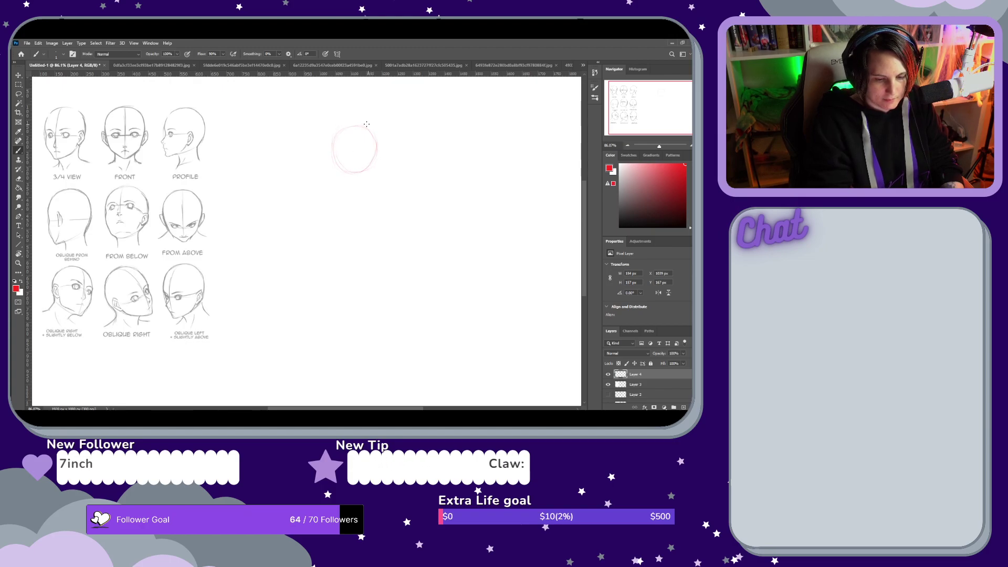
drag(364, 128, 333, 146)
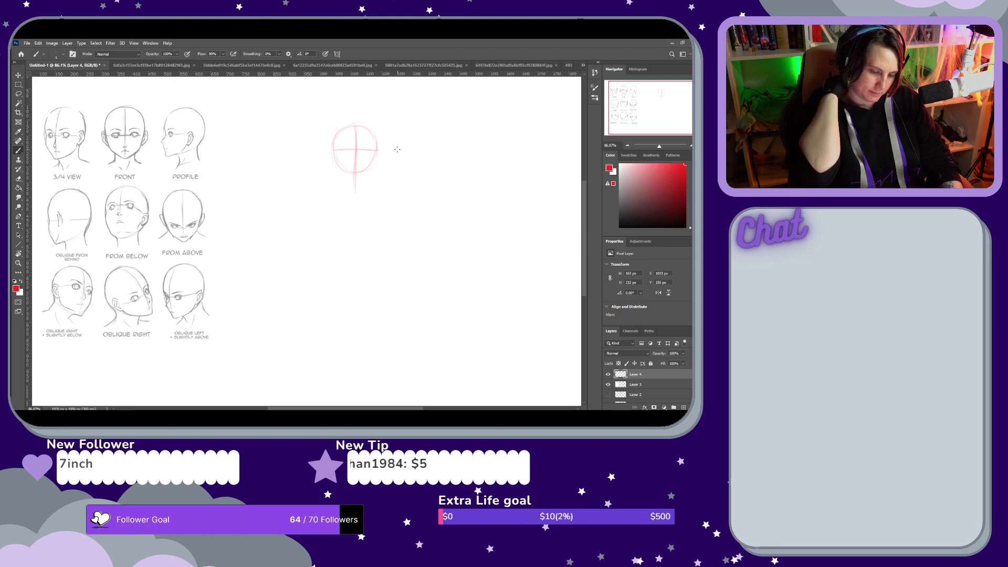
Trim the front head's vertical centre line below the circle and sketch the jaw lines down to a narrow chin
key(e)
drag(355, 192, 351, 183)
key(b)
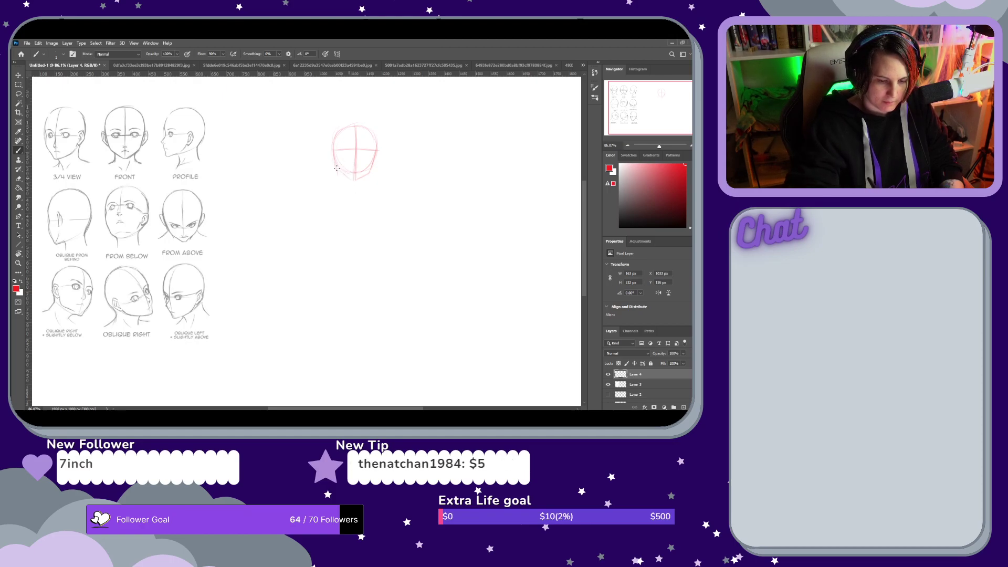
key(e)
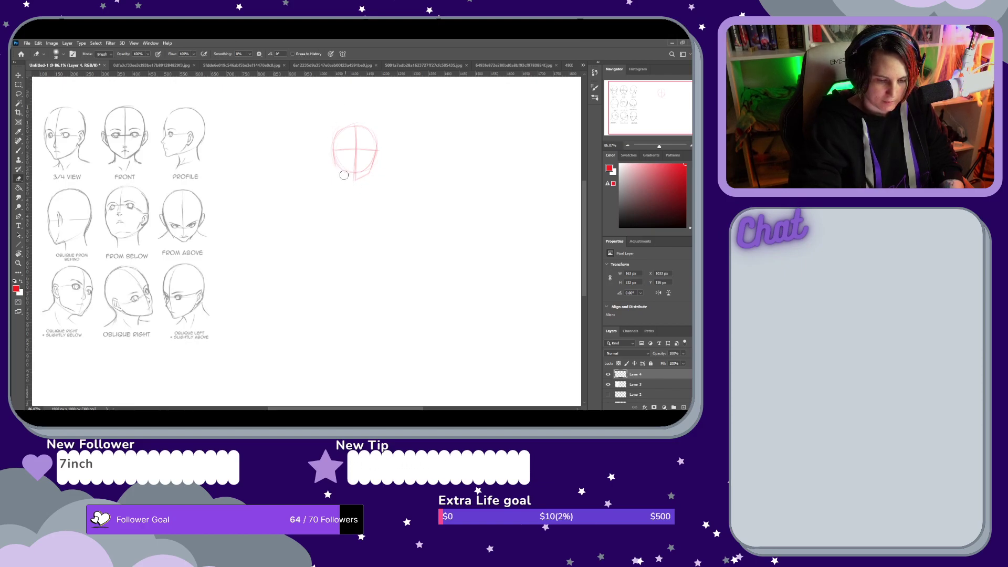
key(b)
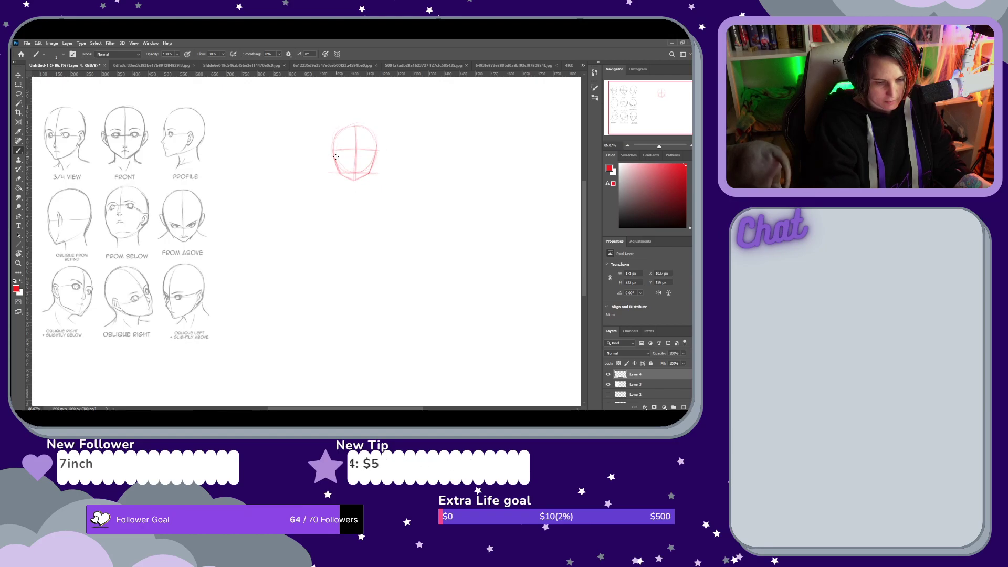
Add and strengthen horizontal guidelines across the front head's face to mark the feature positions
drag(334, 158, 379, 157)
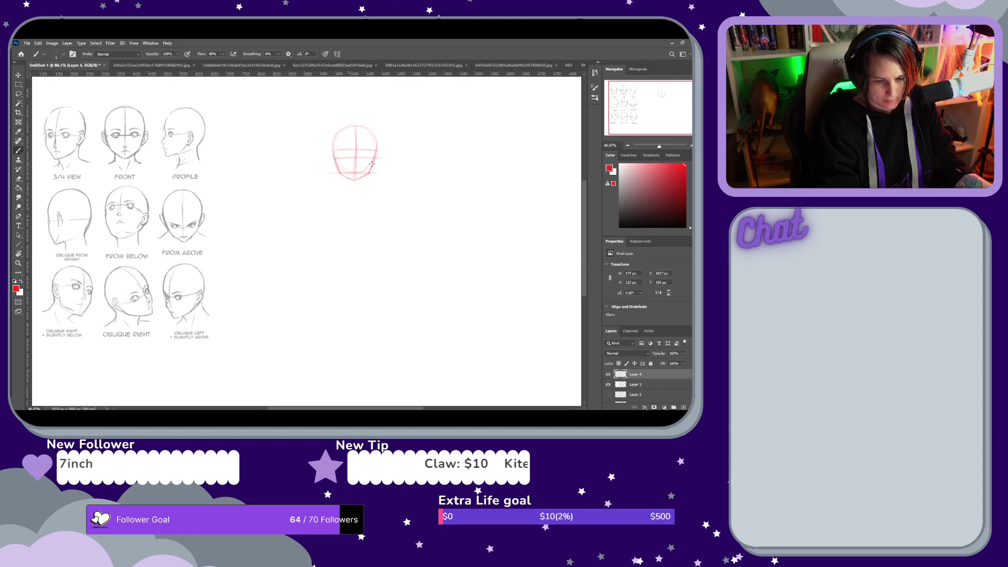
drag(330, 165, 393, 158)
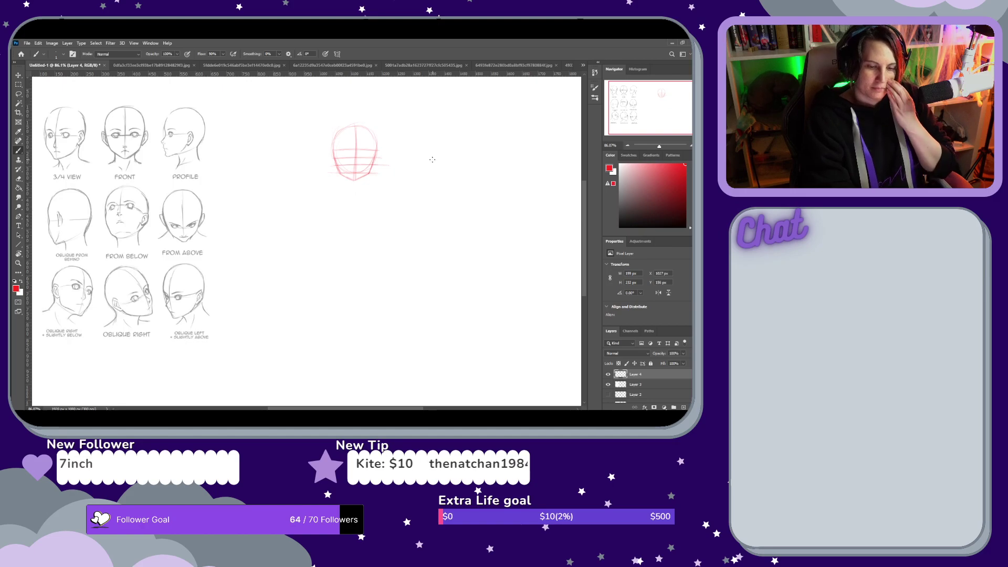
drag(327, 149, 365, 148)
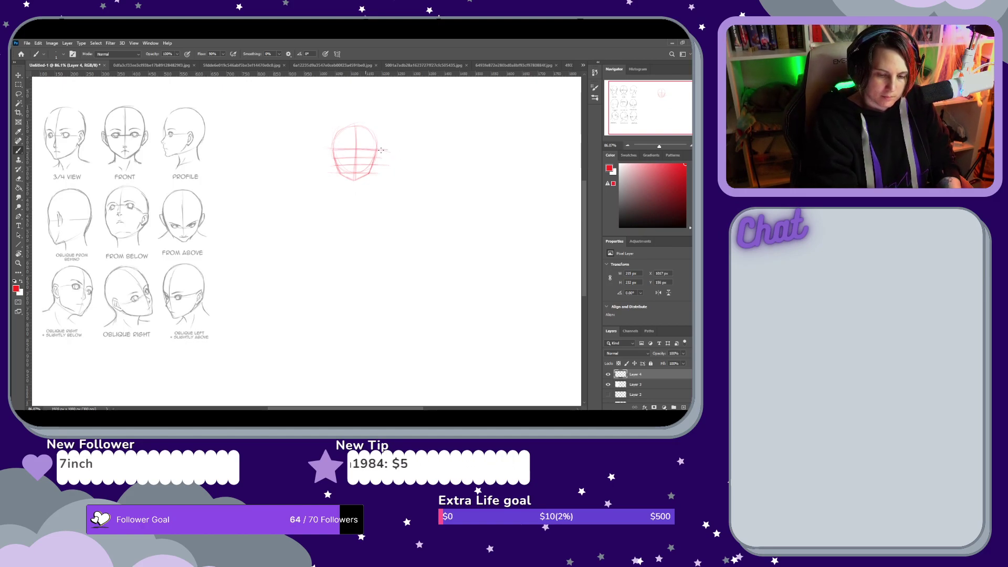
drag(326, 158, 330, 158)
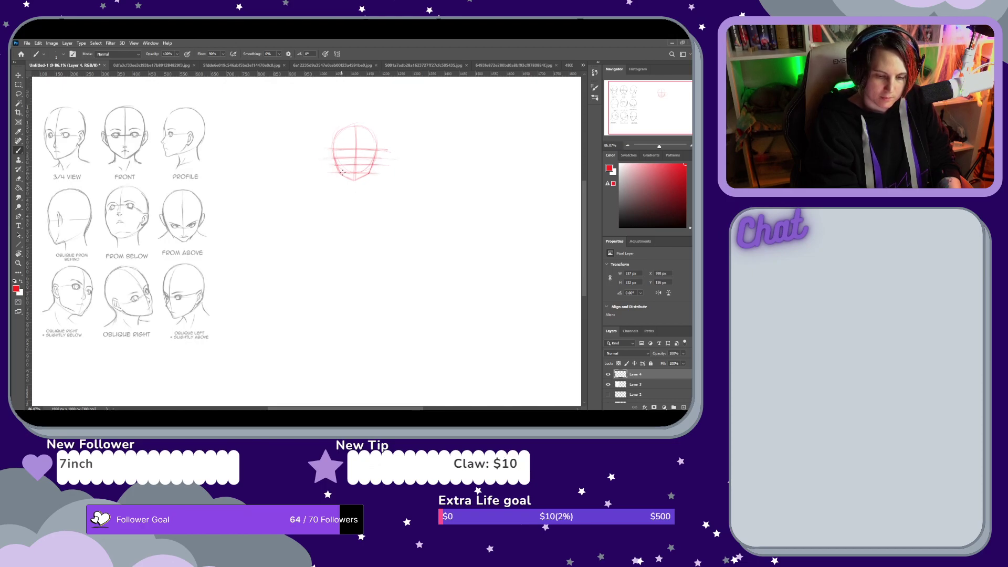
Move the front head sketch up beside the first row of the reference sheet and deselect it
click(19, 75)
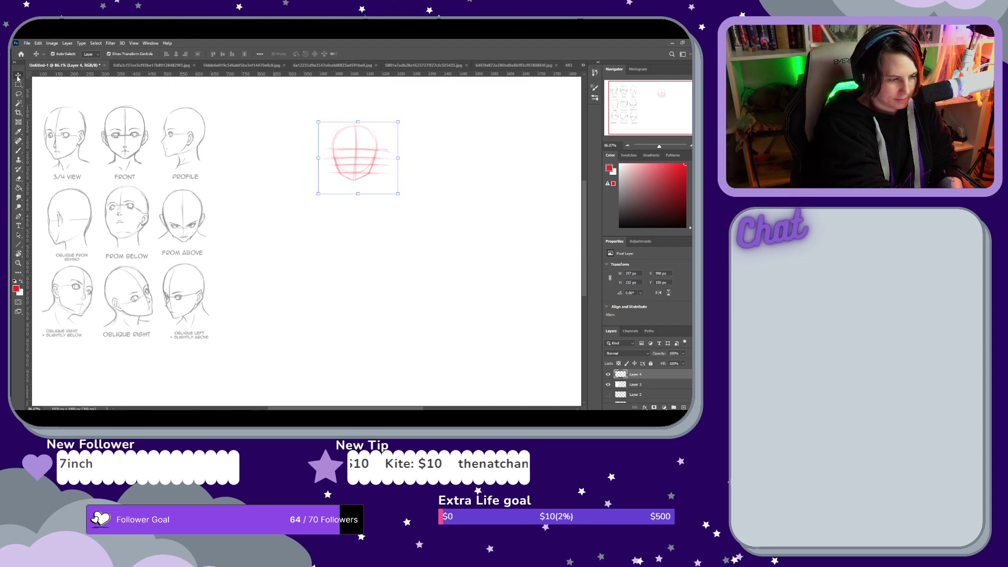
mouse_move(371, 171)
mouse_down()
mouse_move(279, 129)
mouse_move(273, 140)
mouse_up()
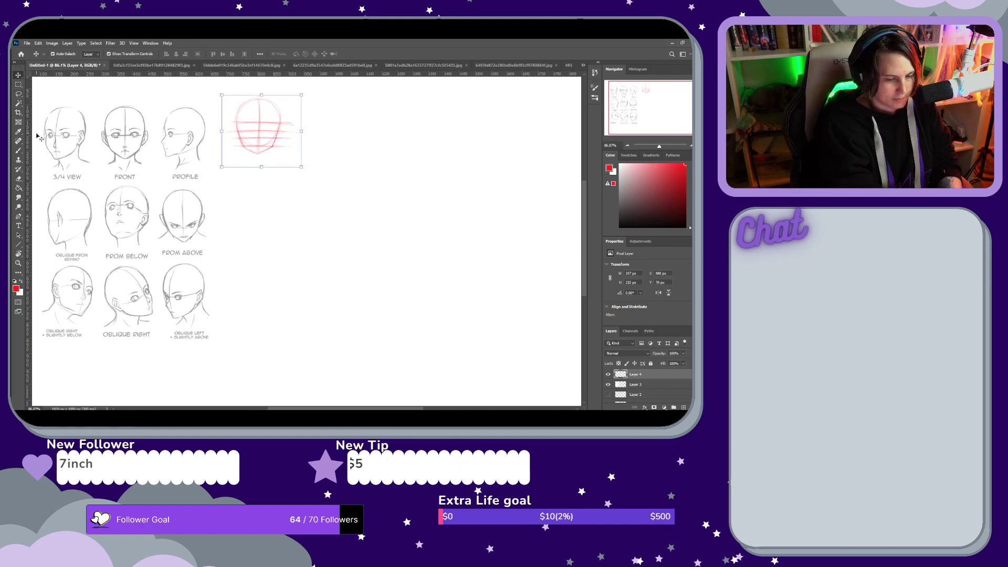
click(373, 189)
Create another new layer and sketch a circle with a curved, off-centre vertical line for a three-quarter head
key(ctrl+shift+n)
click(414, 152)
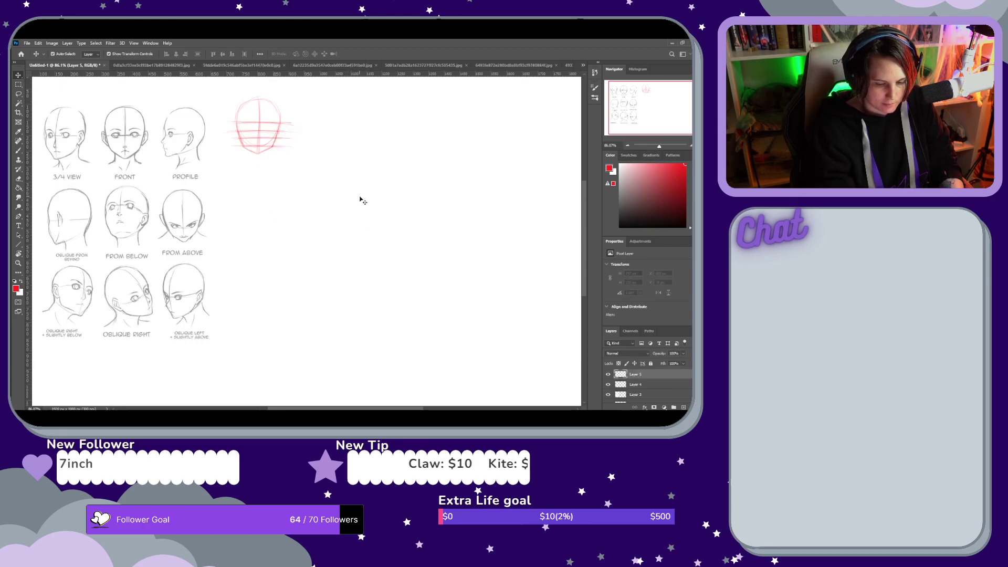
key(b)
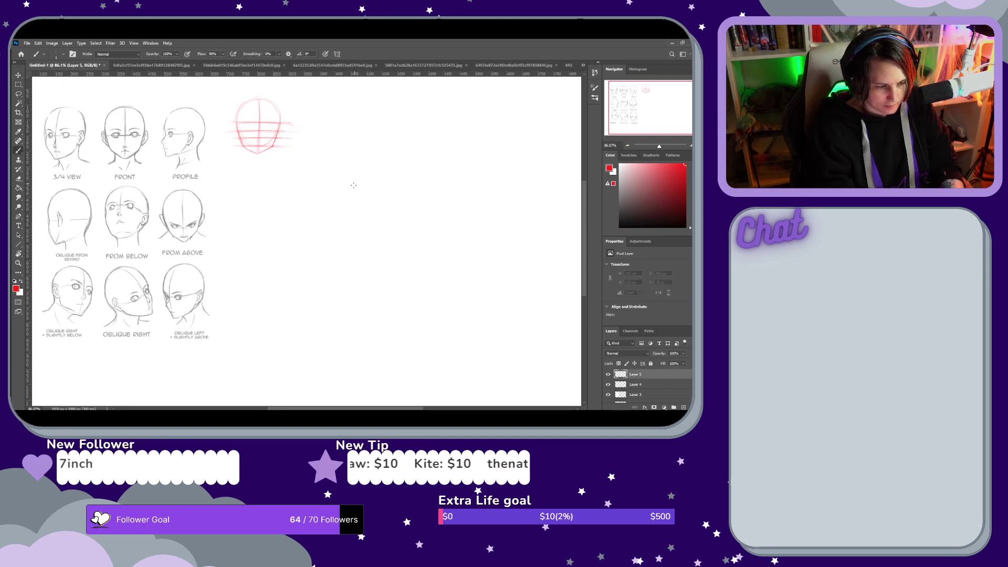
drag(351, 169, 345, 201)
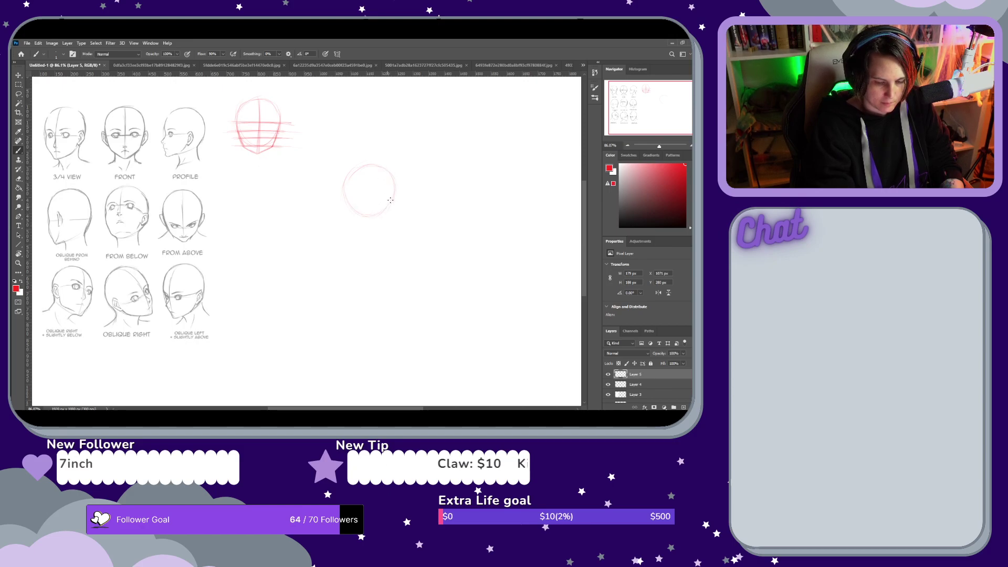
drag(396, 177, 376, 165)
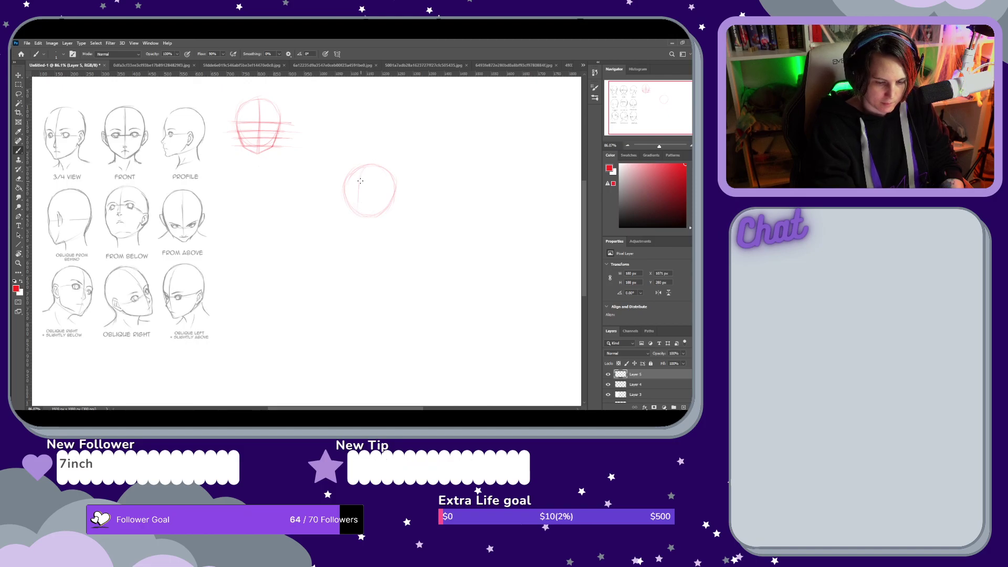
drag(360, 174, 360, 195)
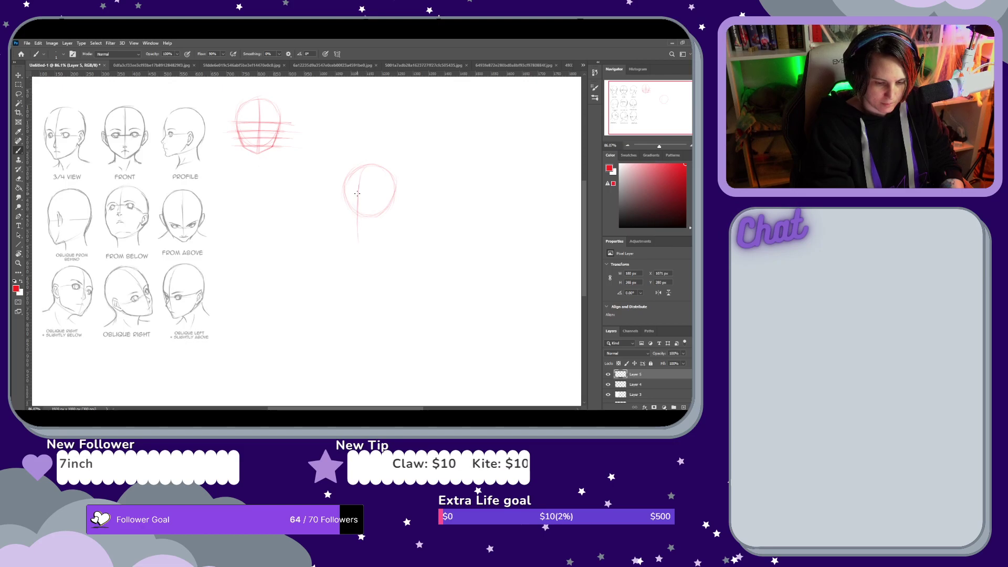
Shorten the three-quarter head's centre line and add horizontal guidelines across the face, undoing a misplaced one
key(e)
drag(362, 237, 357, 221)
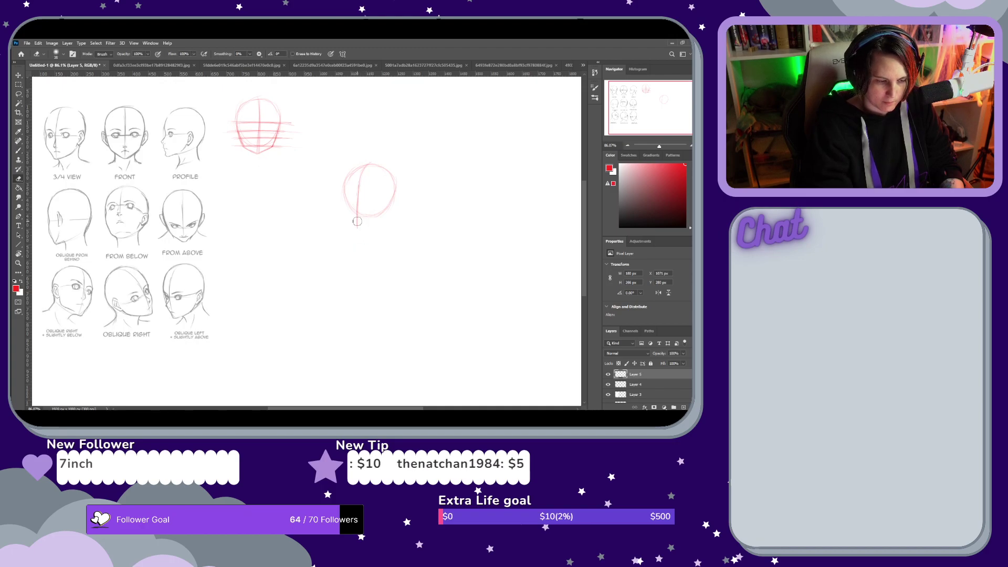
key(b)
drag(367, 165, 358, 188)
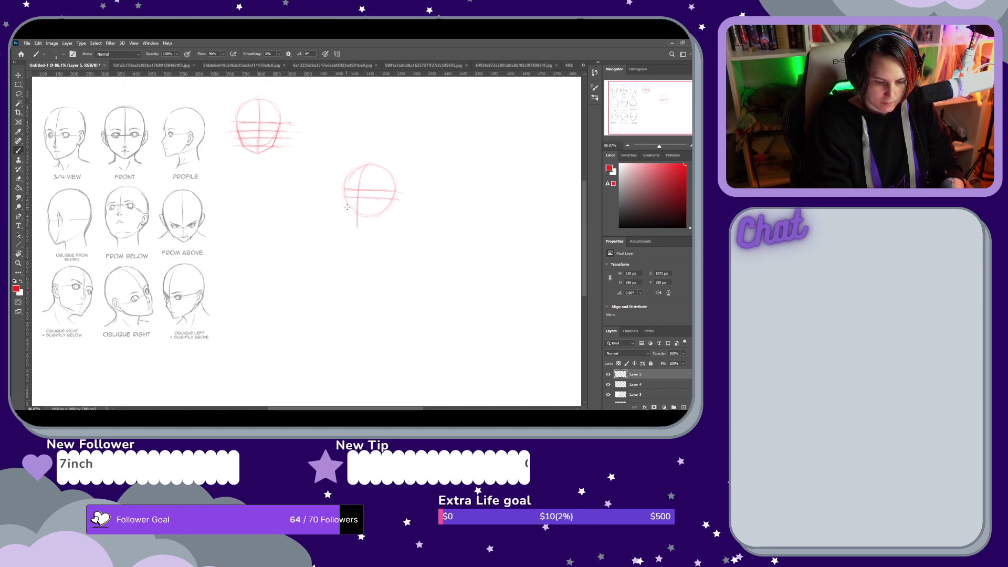
key(ctrl+z)
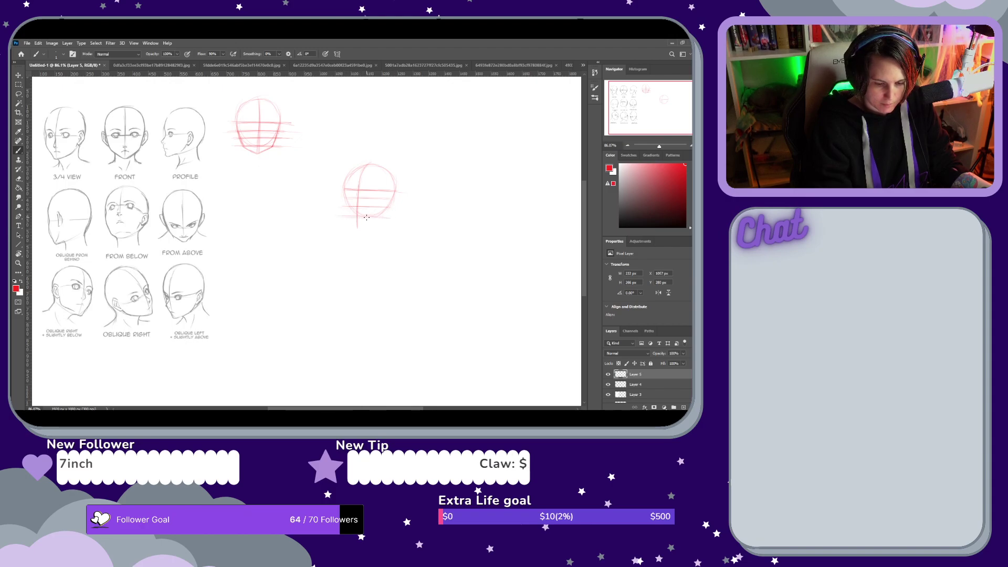
key(e)
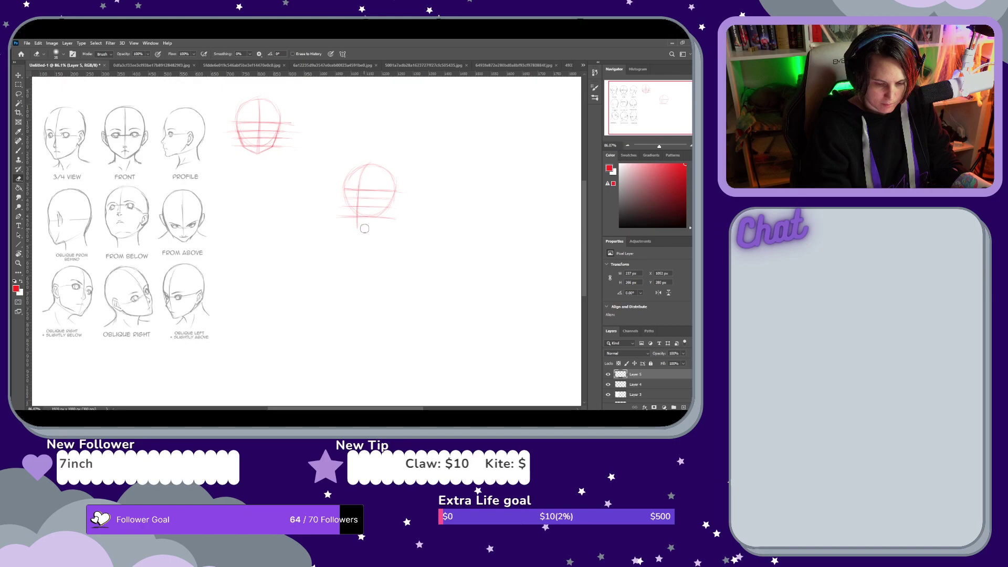
mouse_move(393, 212)
mouse_down()
mouse_move(362, 227)
mouse_move(380, 217)
mouse_up()
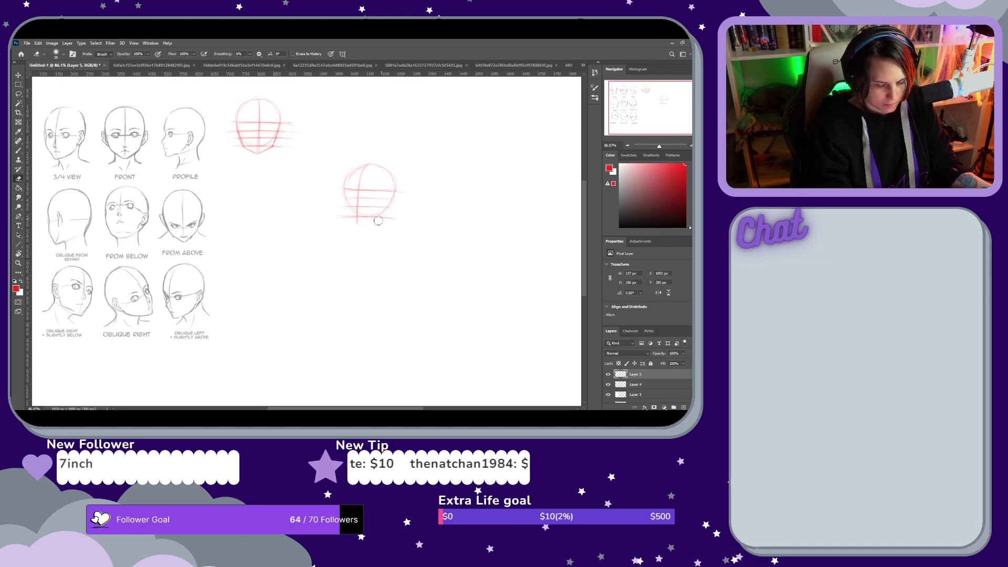
Sketch the three-quarter head's far cheek, chin and near jaw line, erasing stray marks along the cheek
key(b)
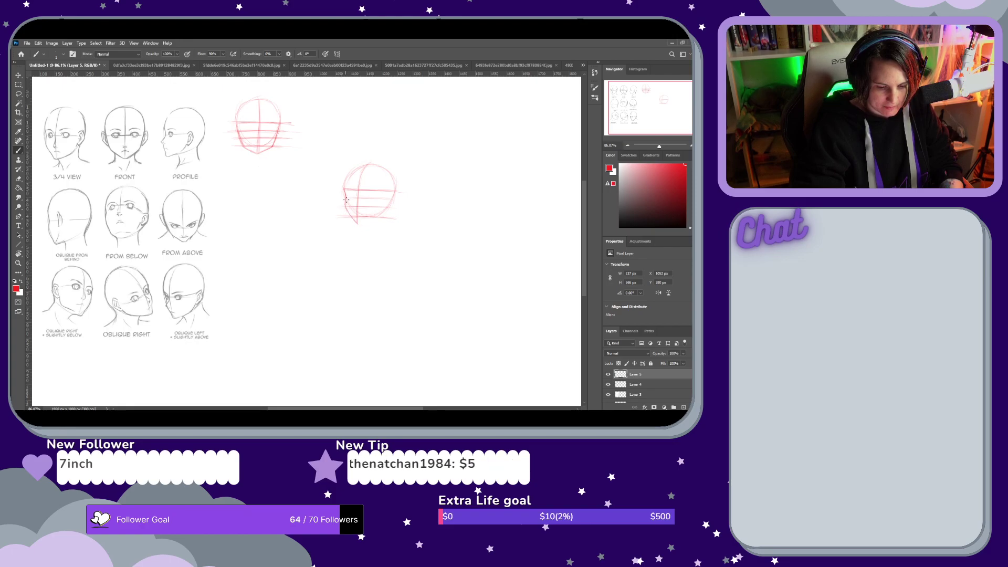
key(e)
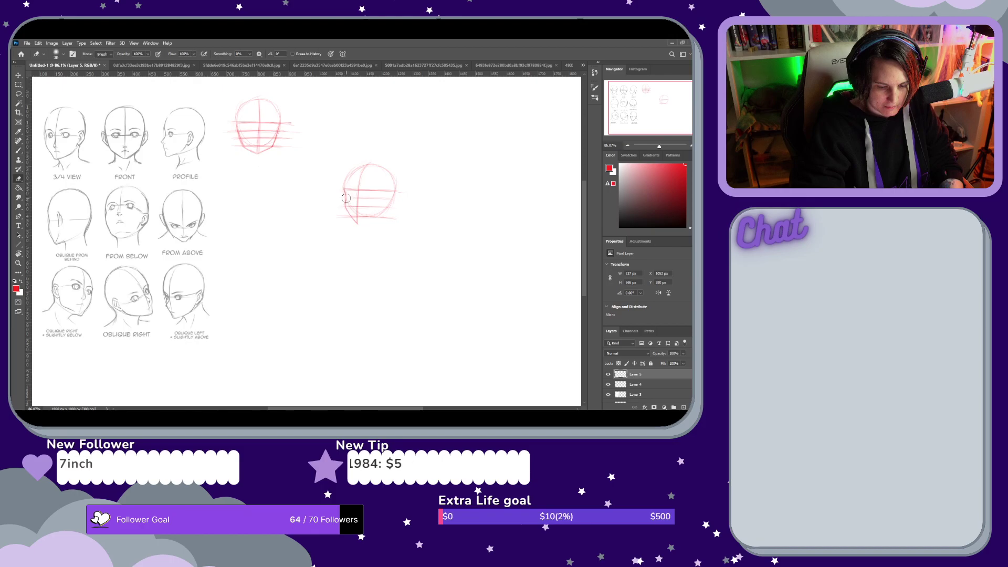
key(b)
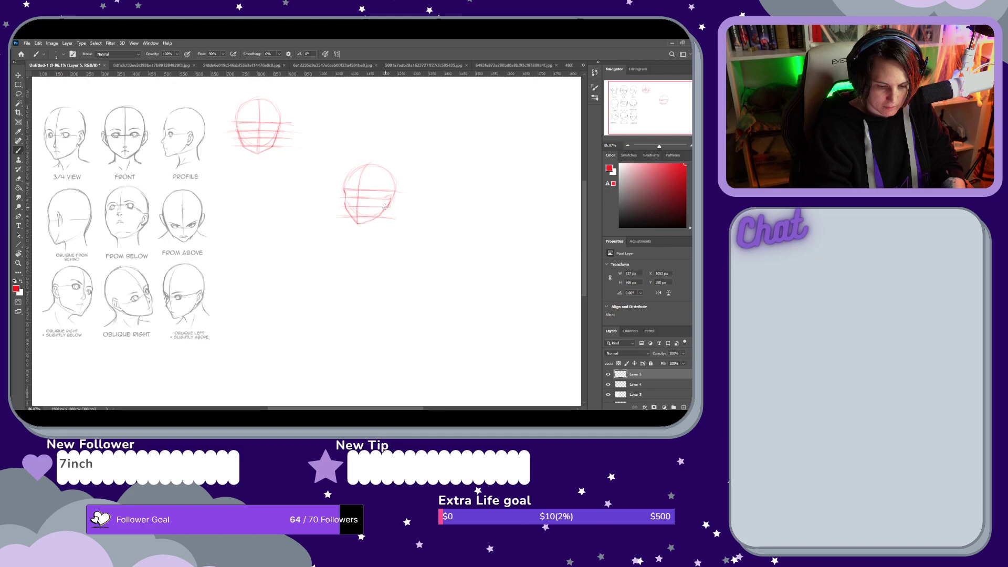
Draw the three-quarter head's ear below the brow line and add the back and front neck lines
drag(387, 197, 389, 205)
drag(383, 226, 384, 236)
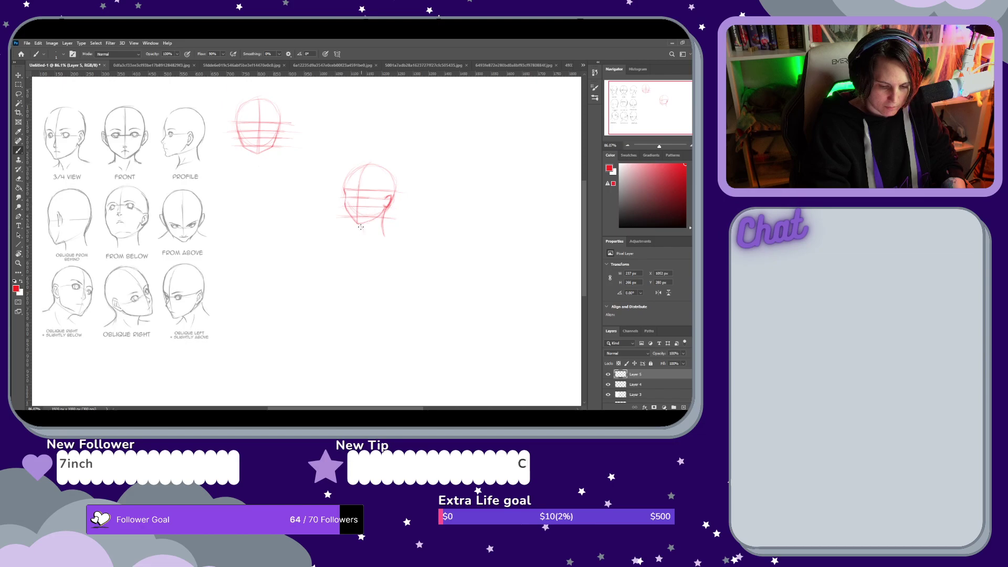
drag(362, 229, 365, 241)
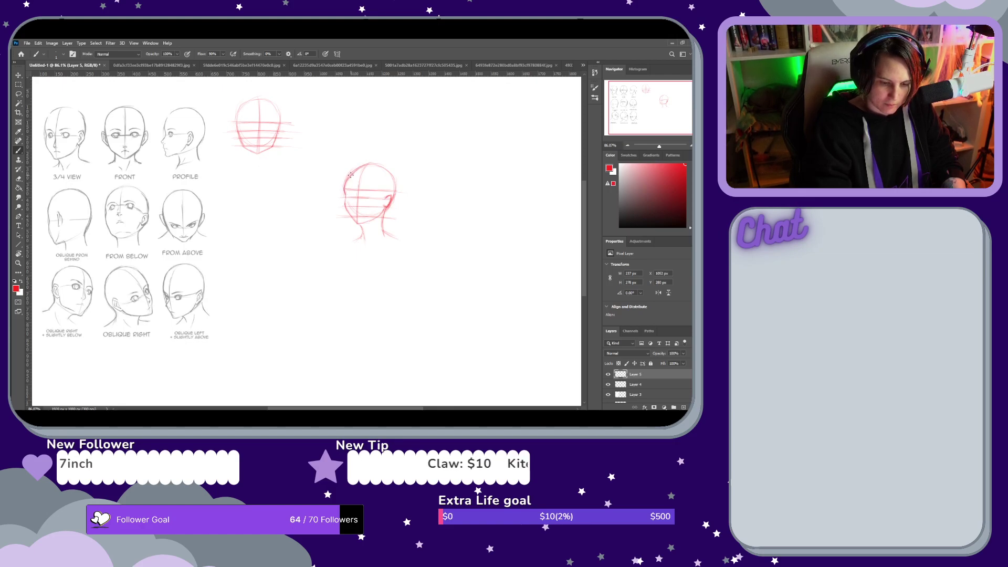
Refine the three-quarter head's skull outline and sketch the nose, undoing the trial oval eyes
key(e)
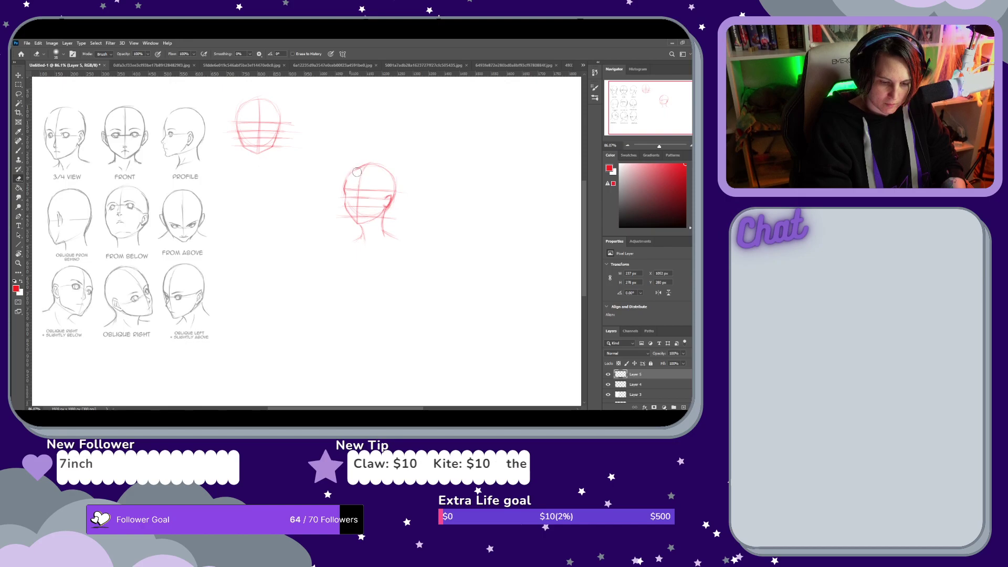
key(b)
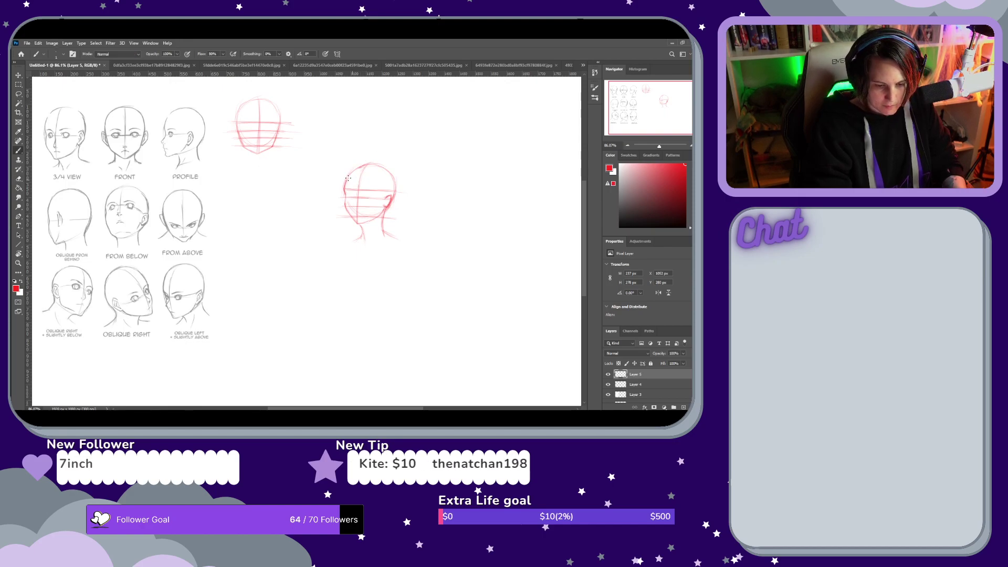
drag(375, 165, 368, 163)
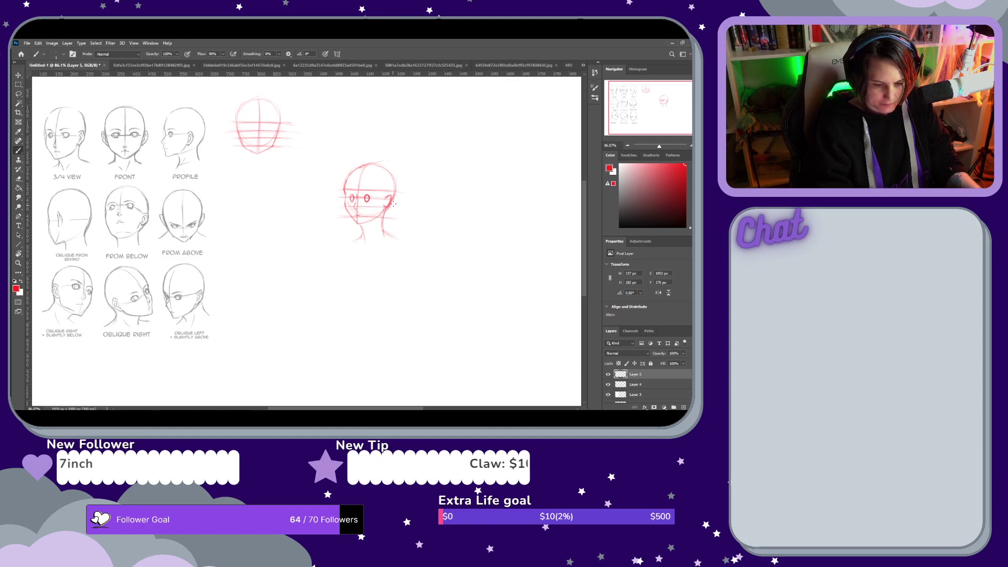
key(ctrl+z)
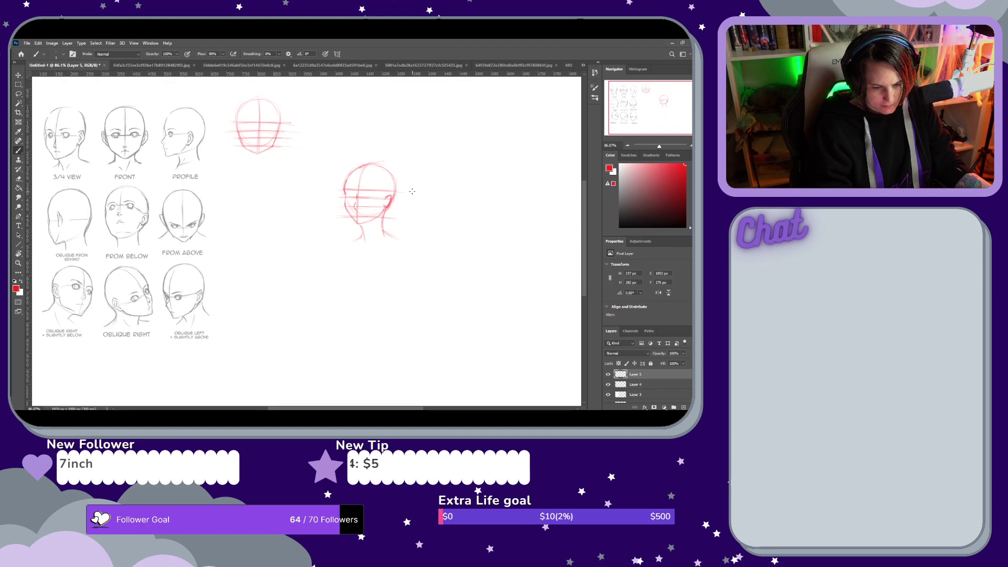
Erase and redraw the three-quarter head's facial guidelines and ear, adding two oval eyes and eyebrows
key(e)
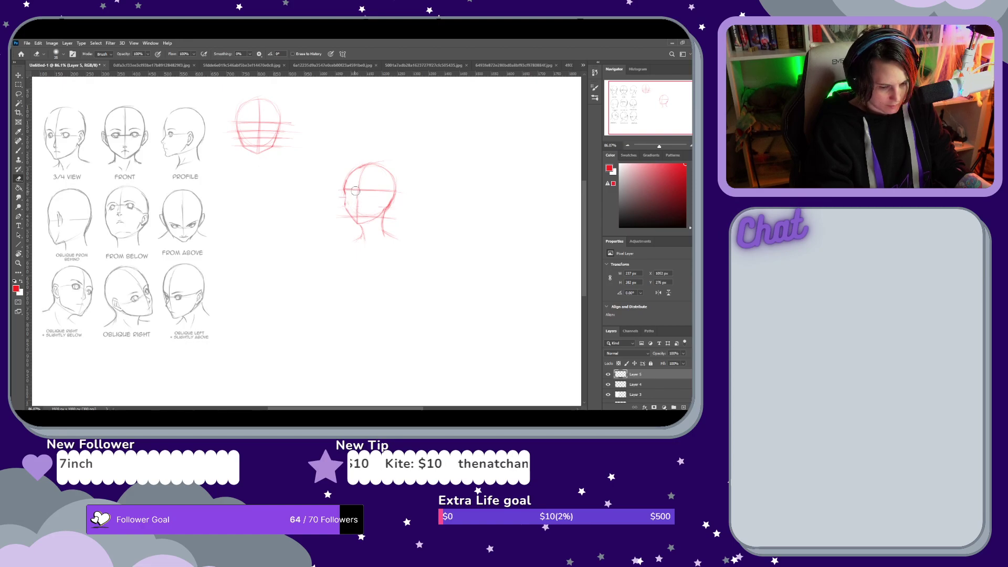
key(b)
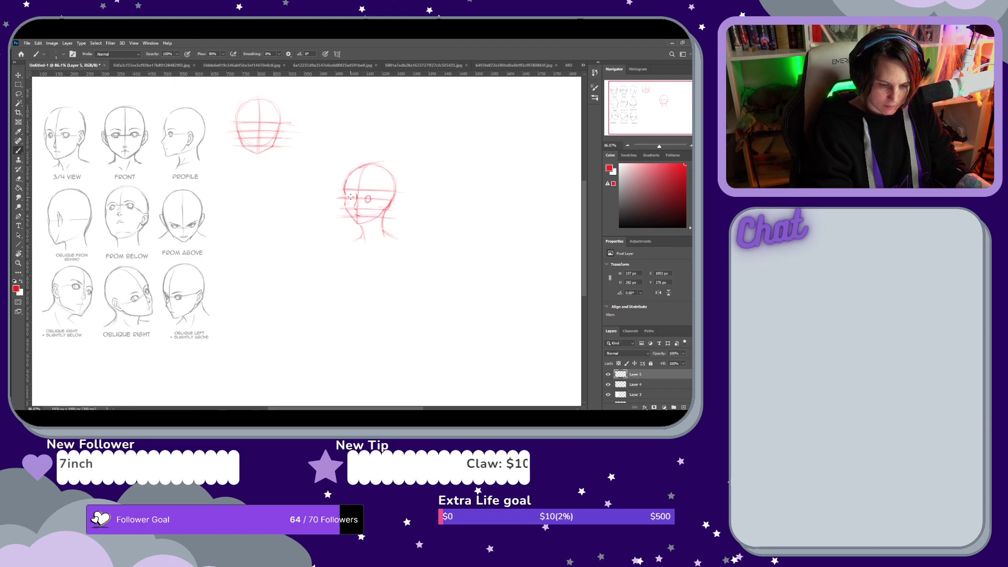
drag(350, 199, 355, 201)
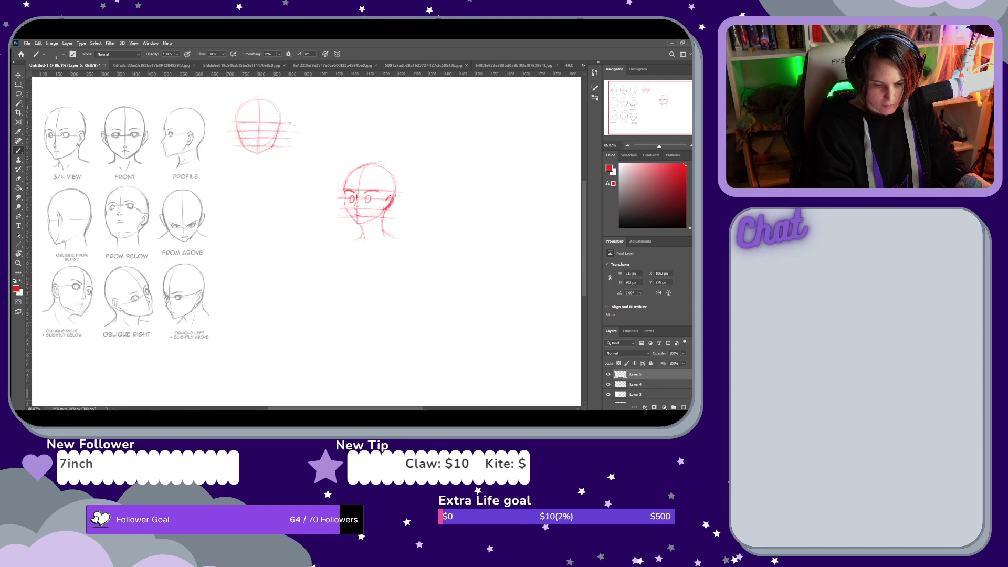
key(e)
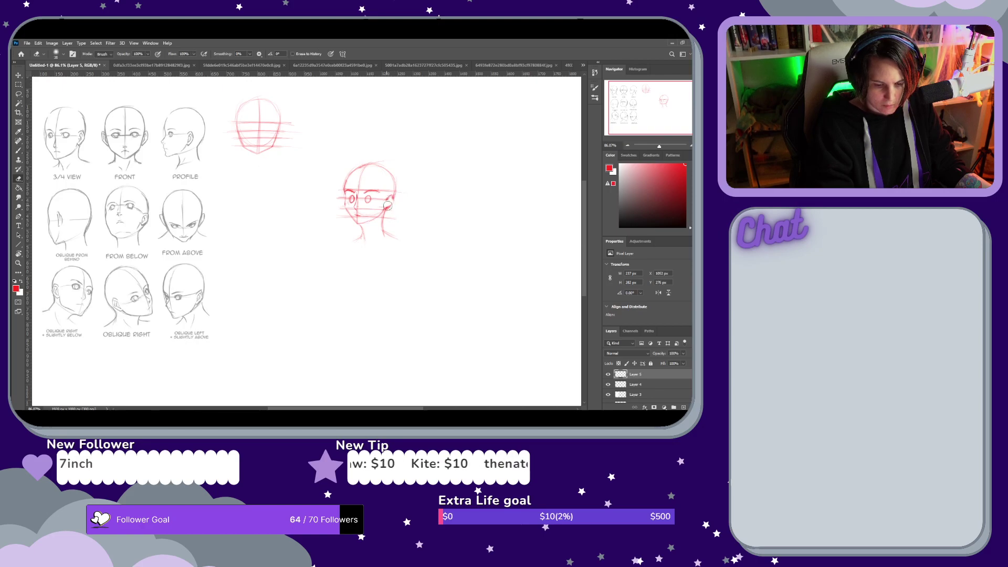
key(b)
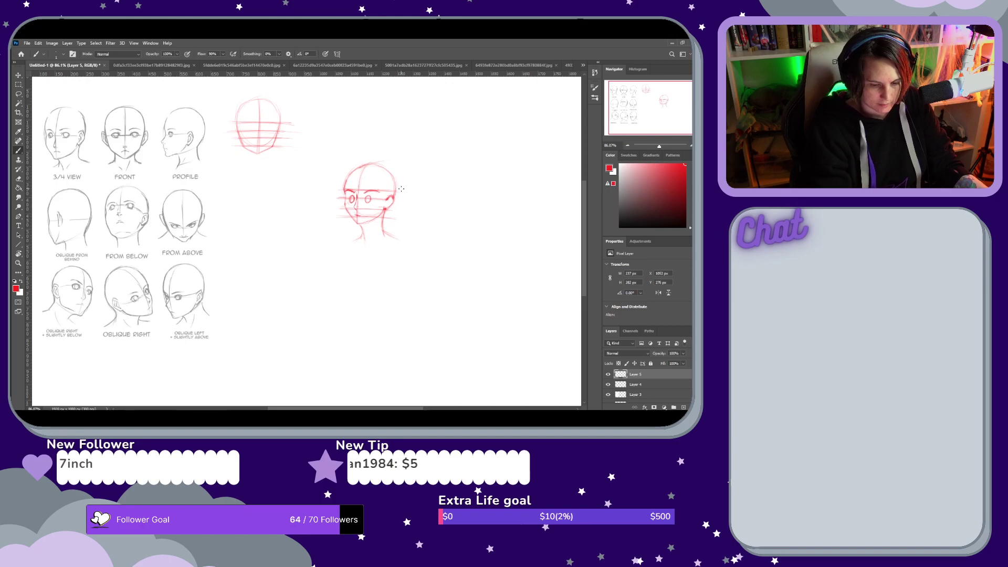
Move the three-quarter head sketch up beside the front head in the top row
key(v)
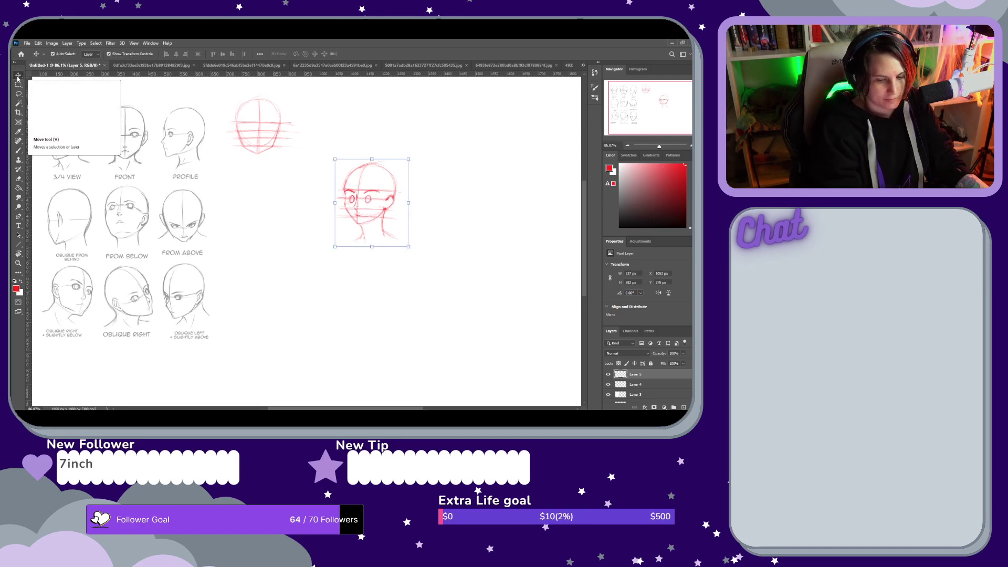
mouse_move(391, 199)
mouse_down()
mouse_move(379, 164)
mouse_move(348, 128)
mouse_up()
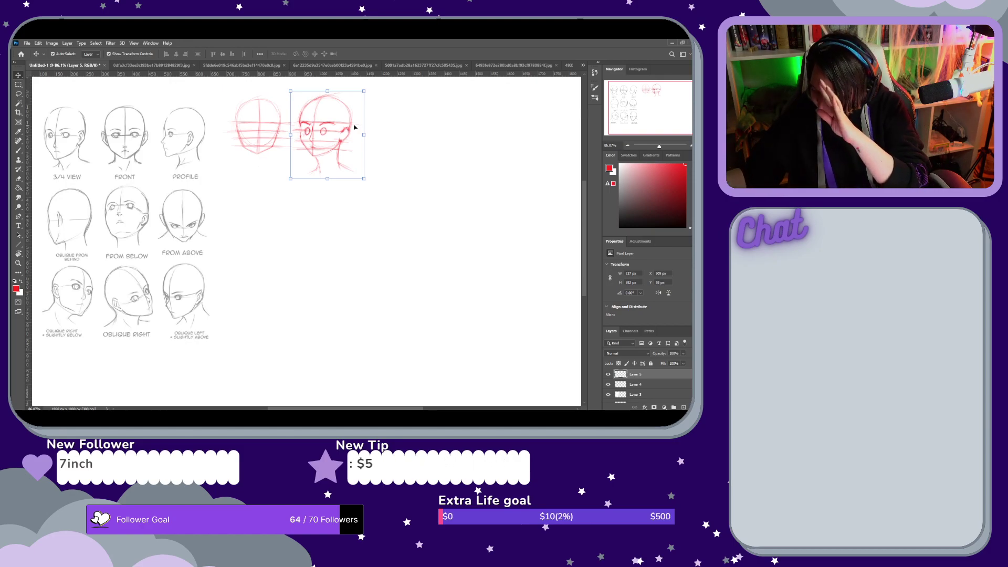
Scale down the red three-quarter head sketch and shift it up level with the red head construction beside it
drag(364, 91, 357, 102)
drag(336, 149, 336, 140)
click(369, 53)
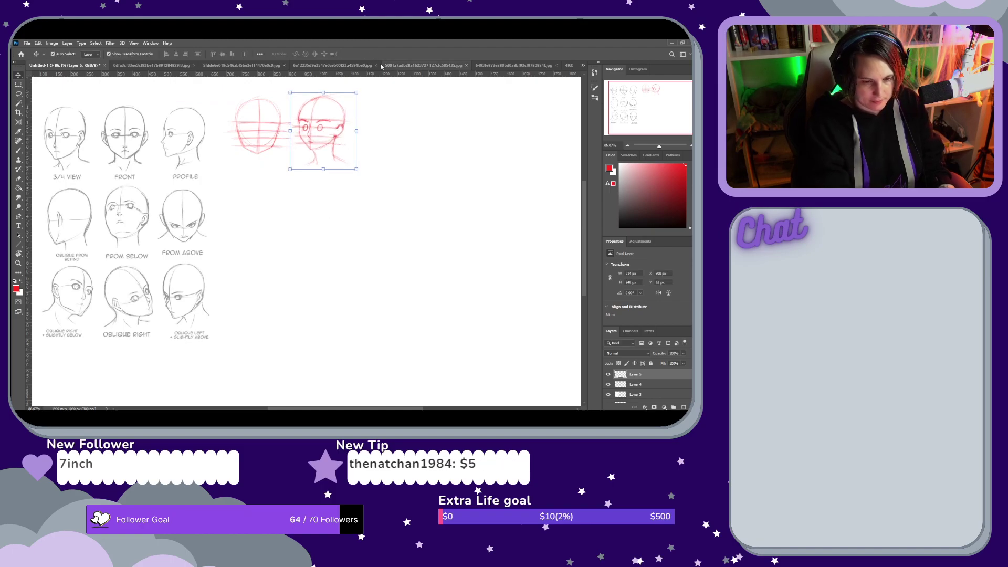
Sketch a light red circle below the two heads for the profile's cranium, then erase its excess inner lines
key(b)
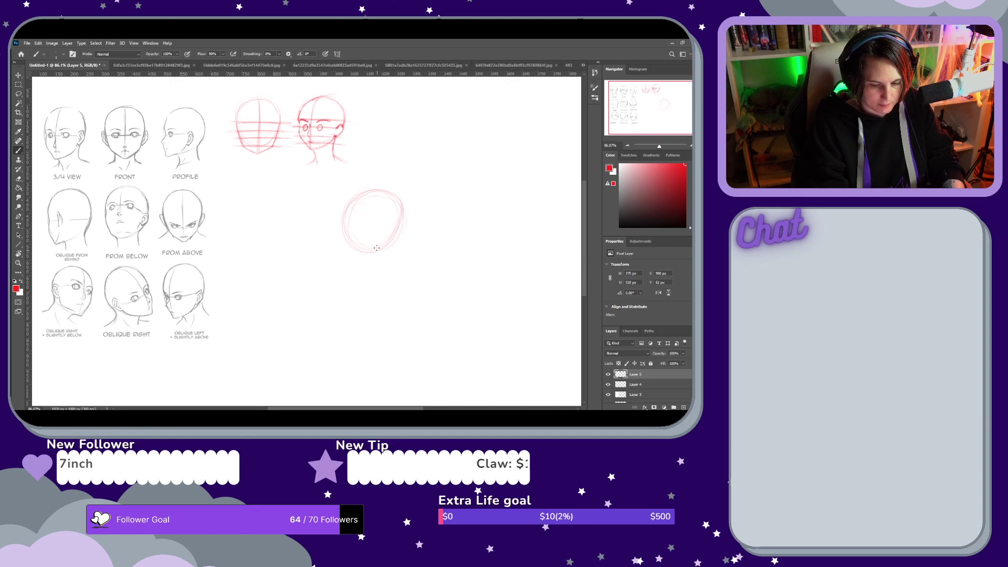
key(e)
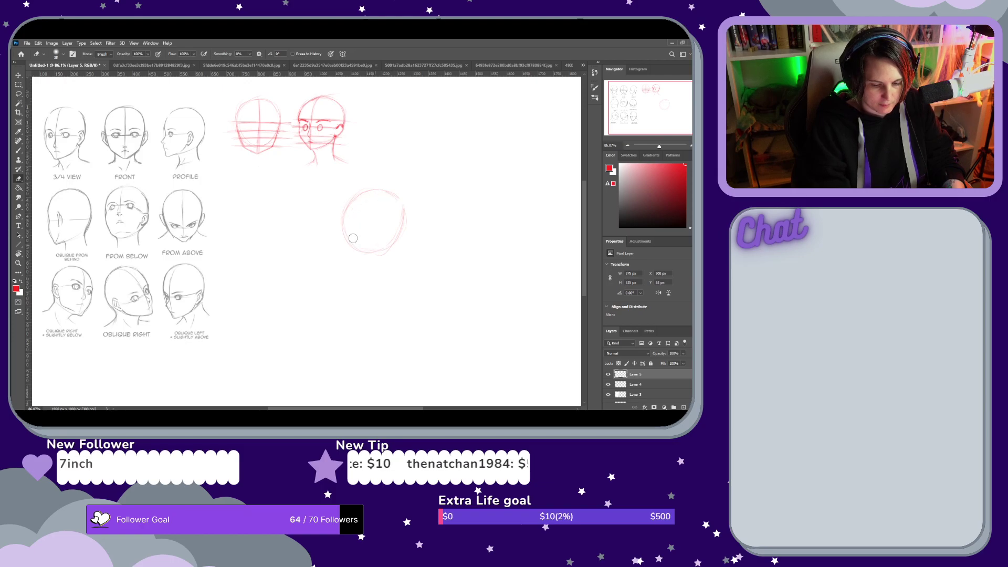
mouse_move(395, 235)
mouse_down()
mouse_move(376, 257)
mouse_move(391, 250)
mouse_move(410, 203)
mouse_move(368, 187)
mouse_move(363, 217)
mouse_up()
Add horizontal guide lines across the cranium, a vertical face line down its front, and the curve of the nape
key(b)
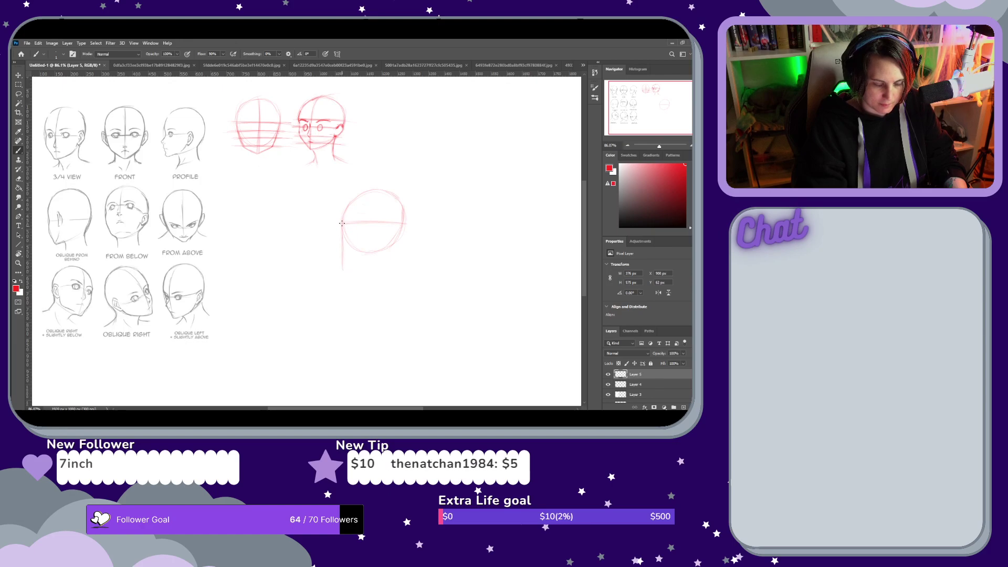
drag(343, 270, 342, 220)
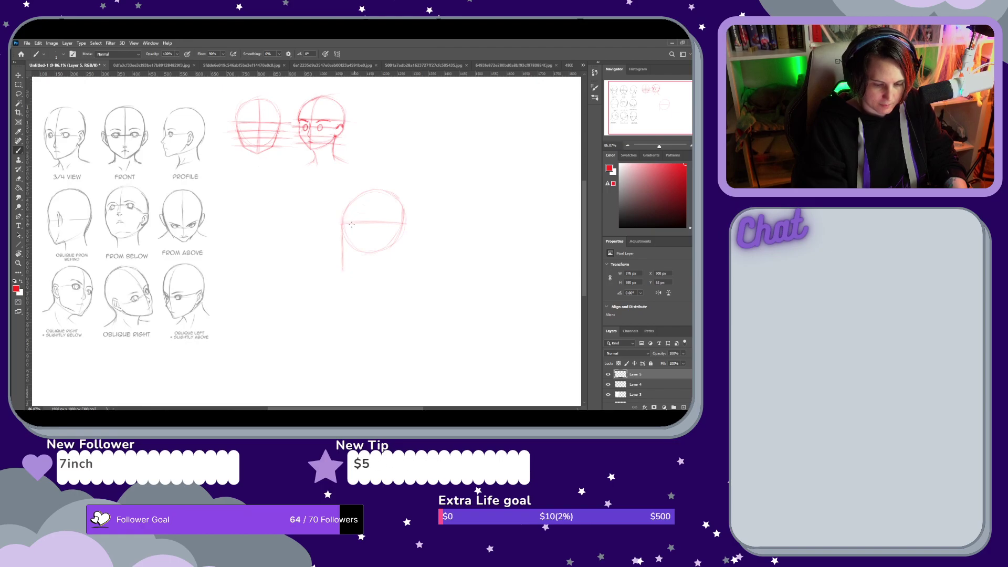
drag(413, 220, 343, 222)
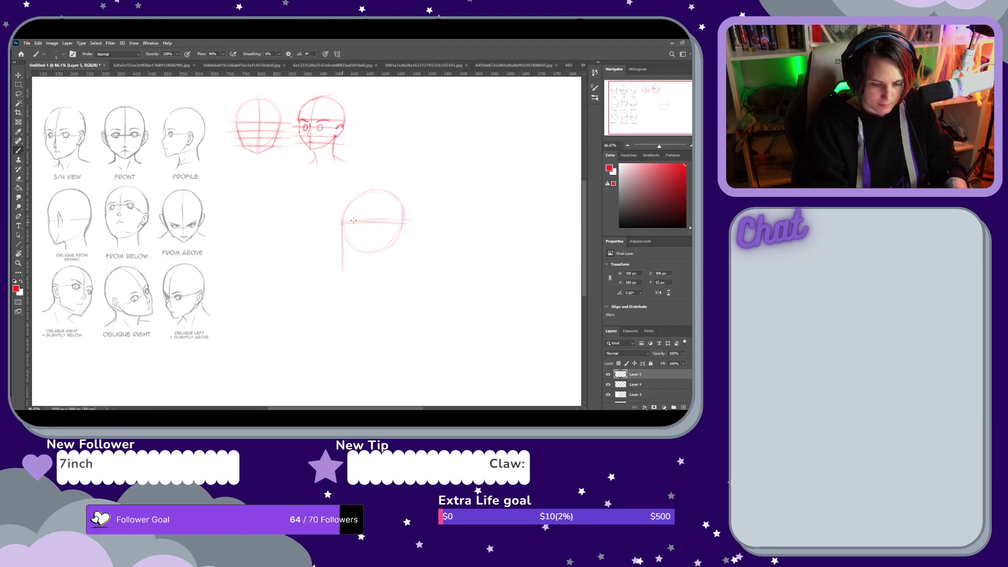
drag(414, 222, 346, 225)
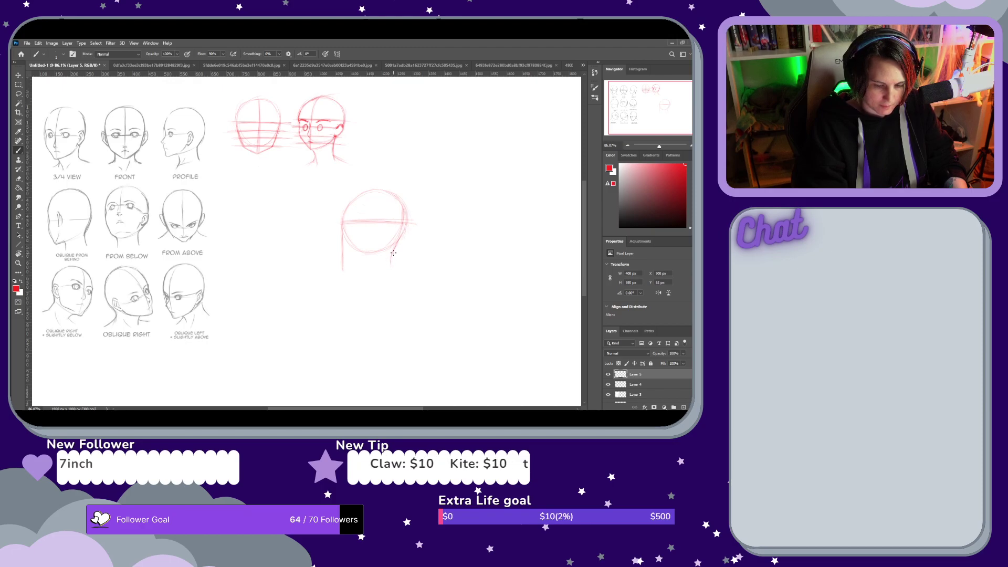
drag(390, 261, 397, 278)
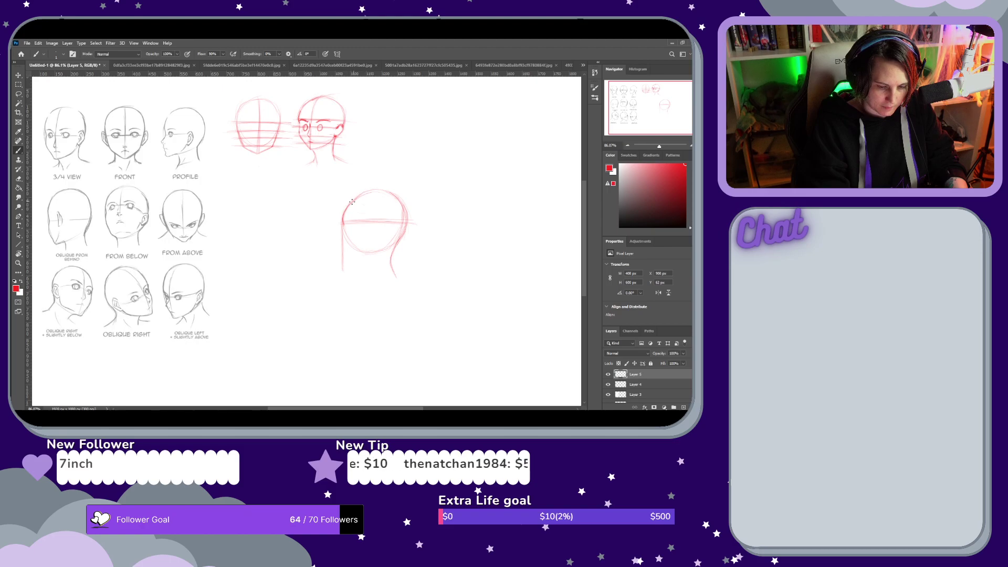
Rework the forehead edge, then draw lower facial guides, the face profile, the jawline and the ear
key(e)
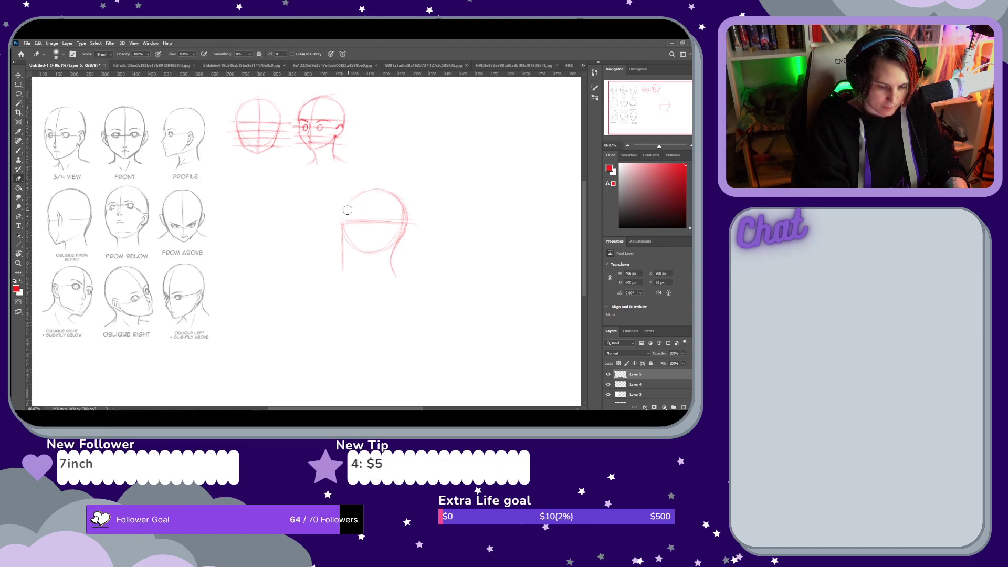
key(b)
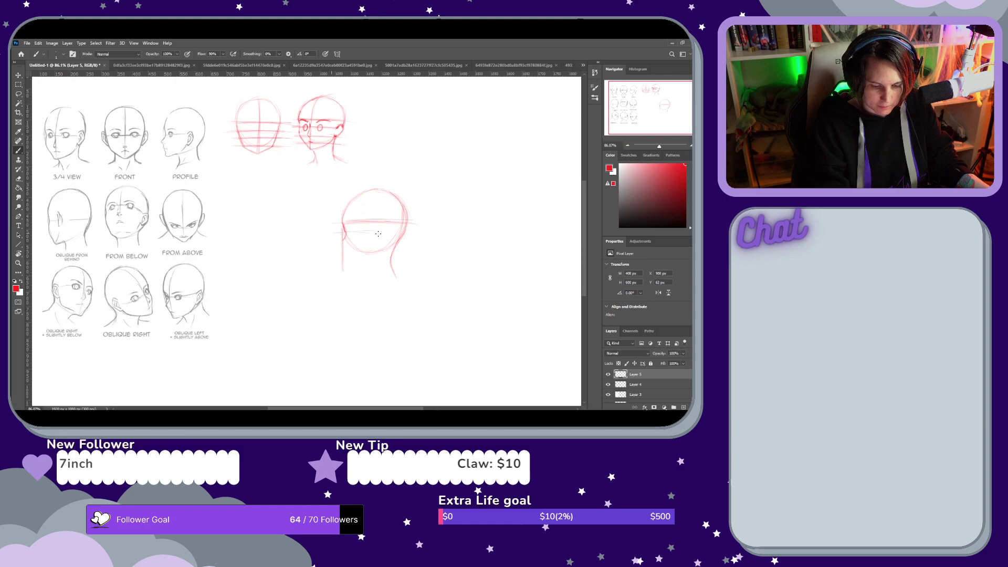
drag(340, 235, 414, 237)
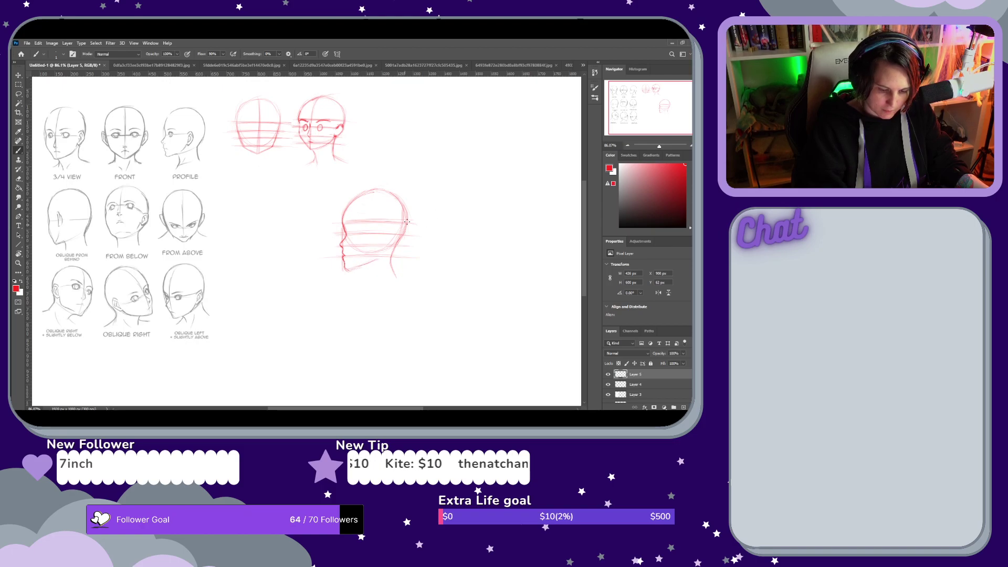
drag(381, 257, 351, 268)
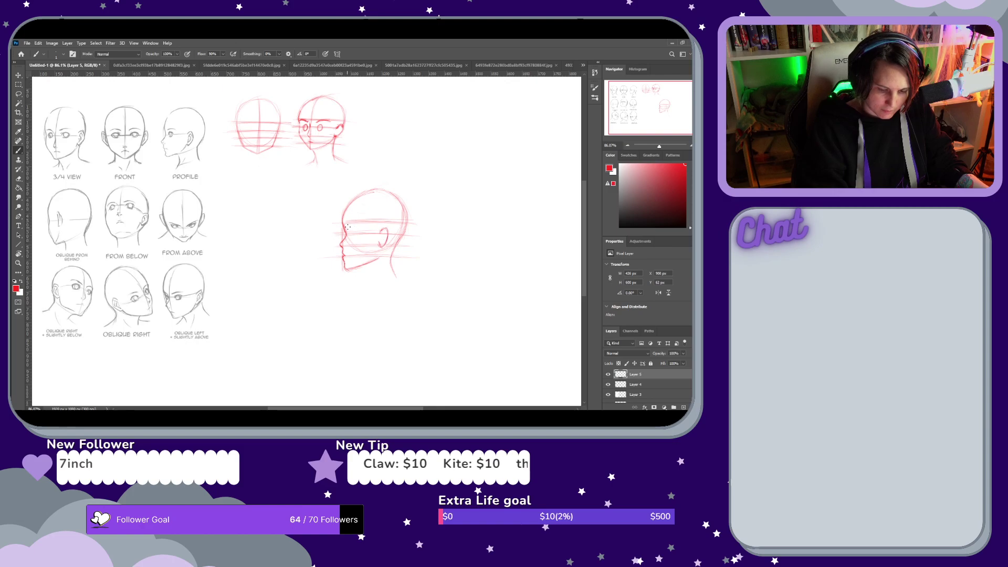
Erase the nose area of the profile head and redraw the nose and face contour more cleanly
key(e)
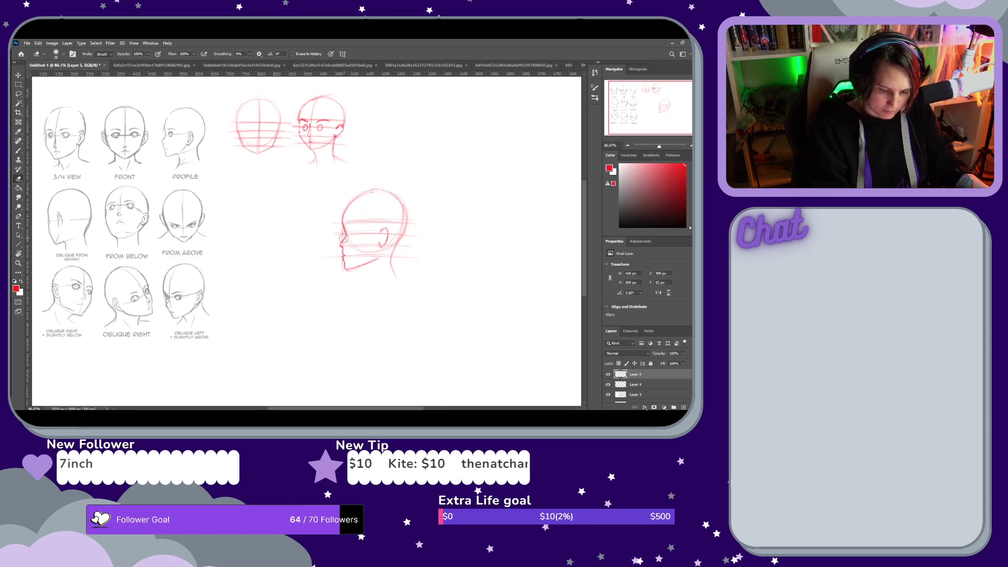
right_click(343, 210)
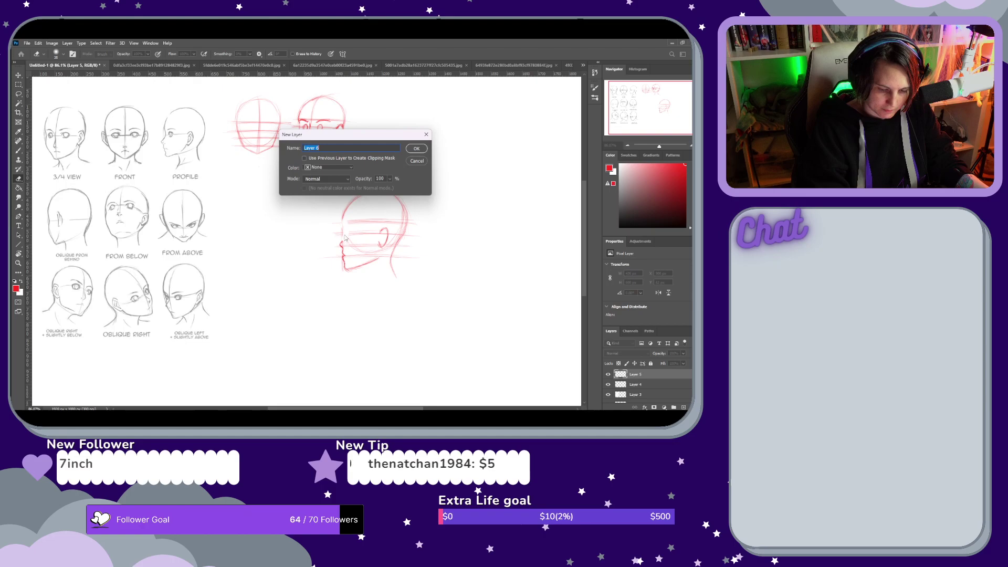
key(Escape)
key(b)
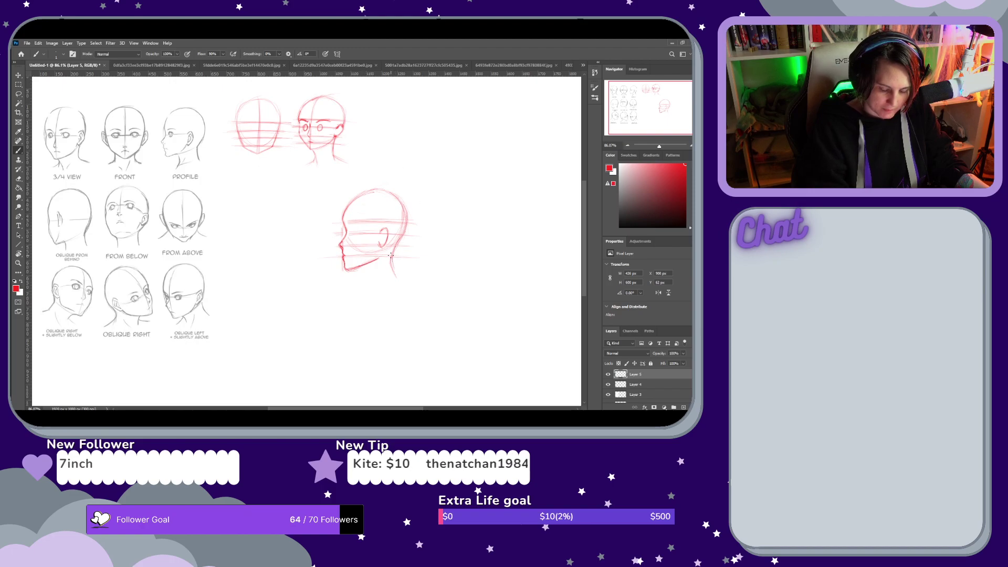
Erase and redraw the profile head's jawline and chin, and sketch in the front of the neck
key(e)
drag(378, 256, 363, 268)
key(b)
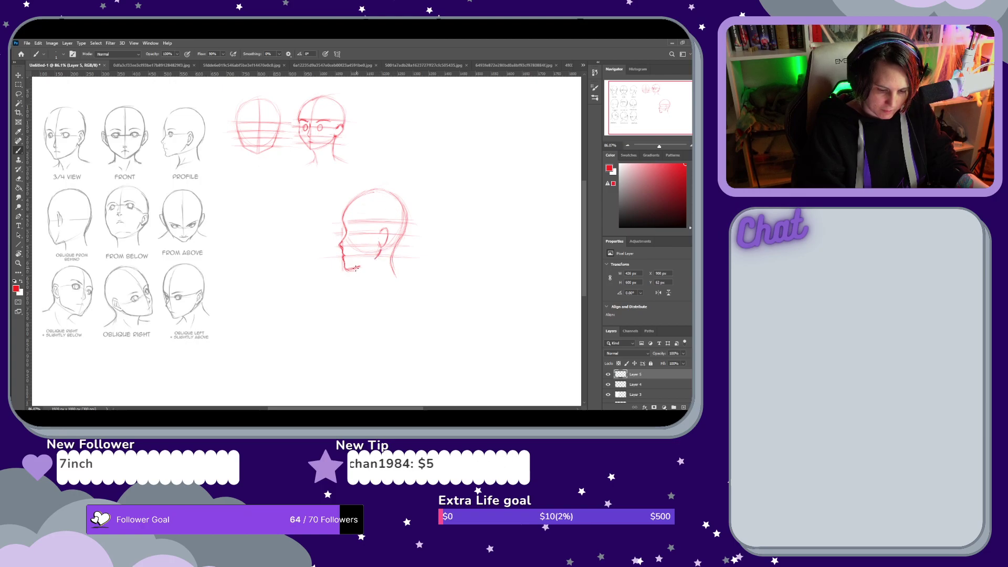
drag(360, 268, 383, 254)
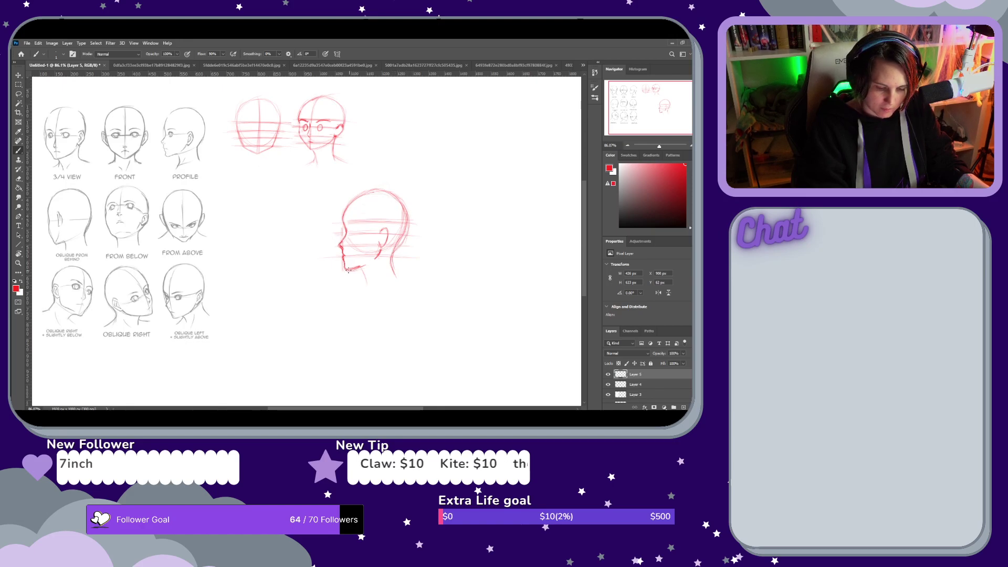
key(e)
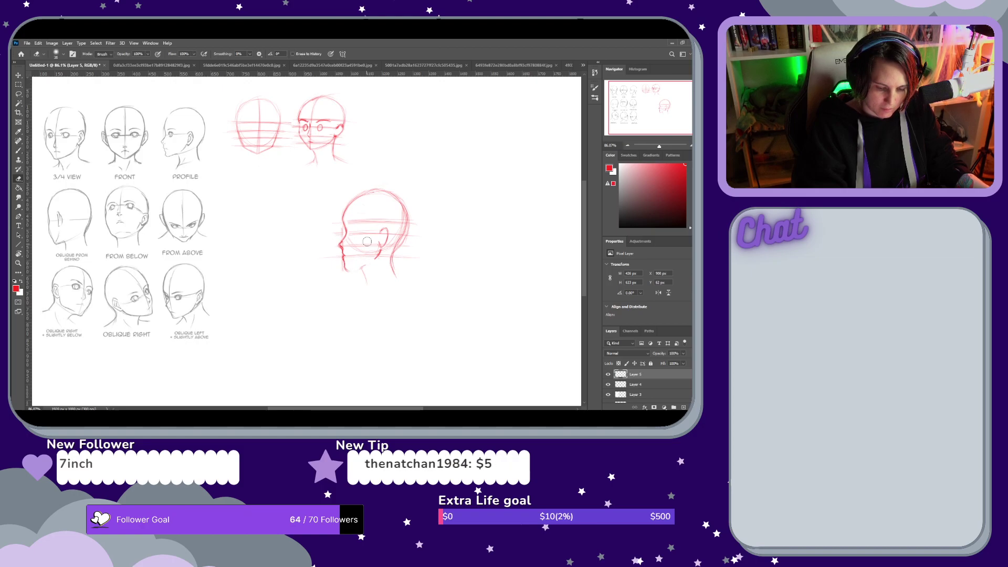
key(b)
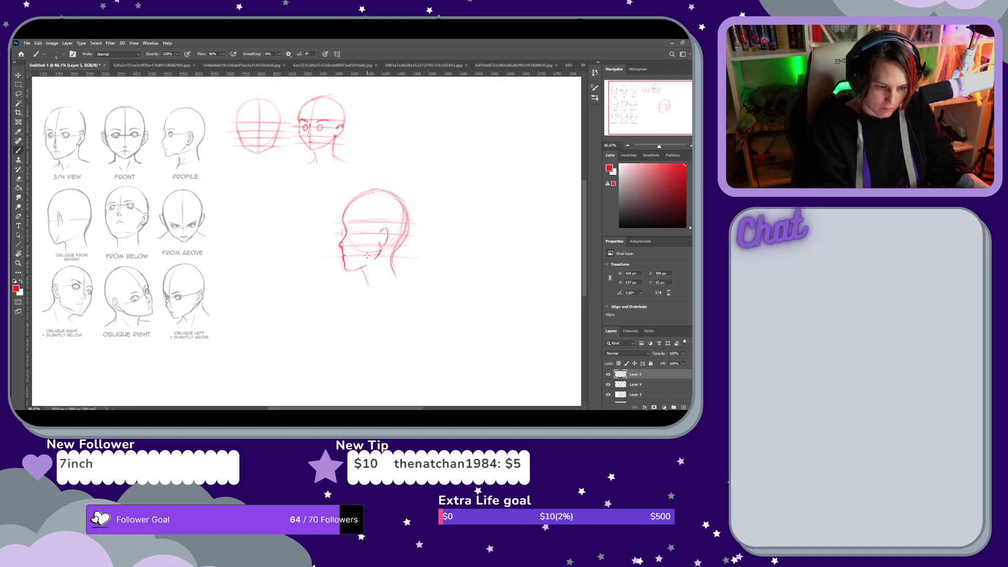
Lasso the profile head, move it to the top row after the three-quarter head, scale it down to match, and deselect
key(v)
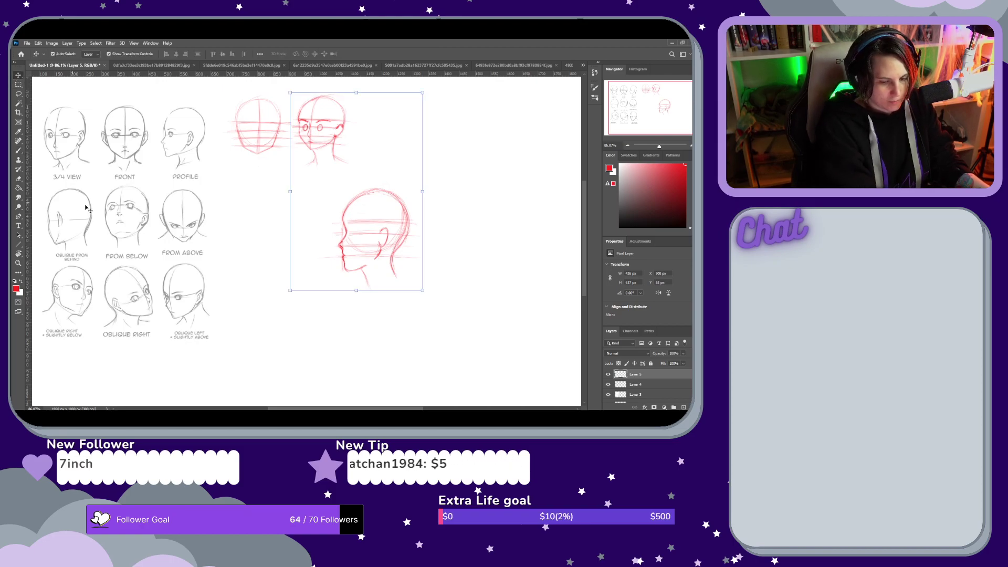
key(l)
mouse_move(398, 172)
mouse_down()
mouse_move(315, 224)
mouse_move(420, 284)
mouse_move(376, 173)
mouse_move(445, 176)
mouse_move(428, 189)
mouse_up()
click(17, 77)
mouse_move(391, 234)
mouse_down()
mouse_move(426, 137)
mouse_move(416, 135)
mouse_up()
drag(456, 79, 441, 92)
drag(389, 150, 388, 146)
key(Return)
click(21, 95)
drag(353, 214, 387, 247)
click(360, 240)
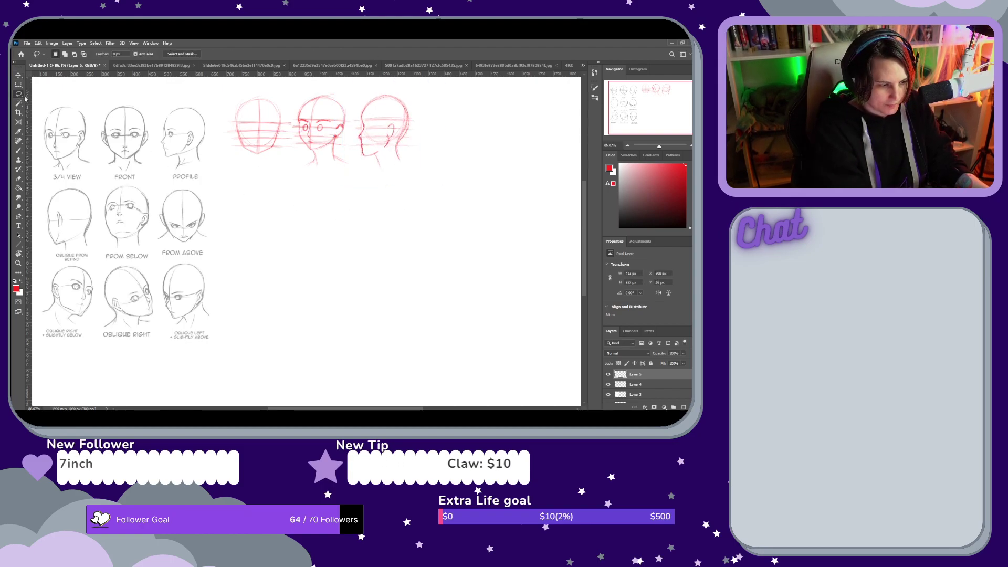
Sketch a light red circle below the three-quarter head for the oblique-from-behind view, and erase its stray outer lines
key(b)
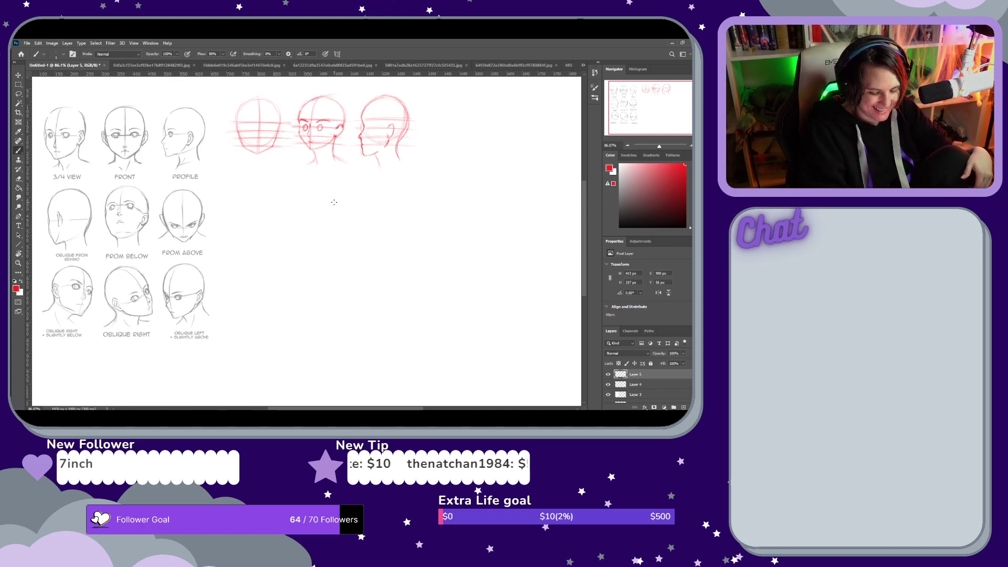
mouse_move(333, 203)
mouse_down()
mouse_move(333, 246)
mouse_move(349, 206)
mouse_move(308, 213)
mouse_move(344, 243)
mouse_move(334, 197)
mouse_up()
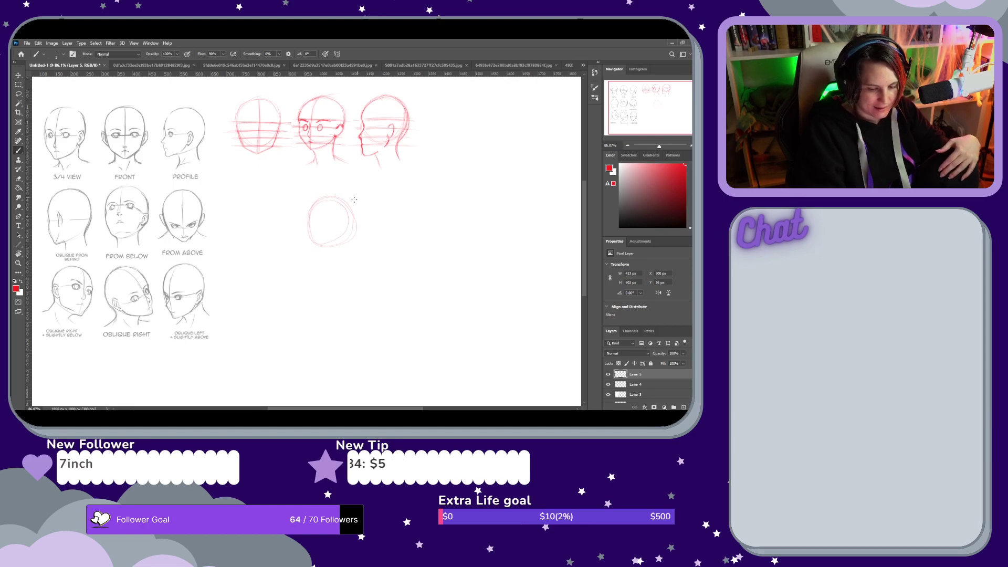
key(e)
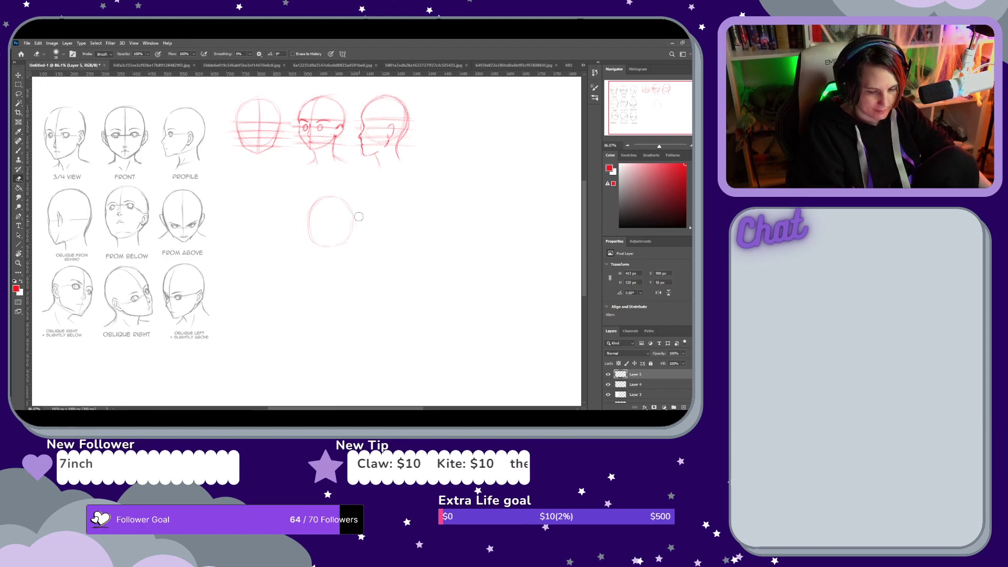
Draw the rear oblique head's guide line, ear, face edge and neck, cleaning up and redrawing the jaw area
key(b)
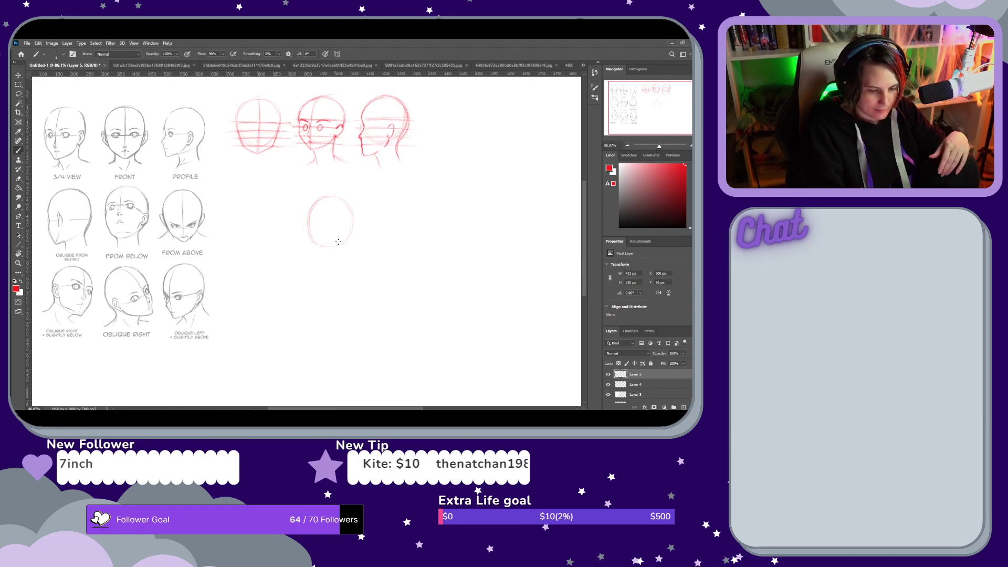
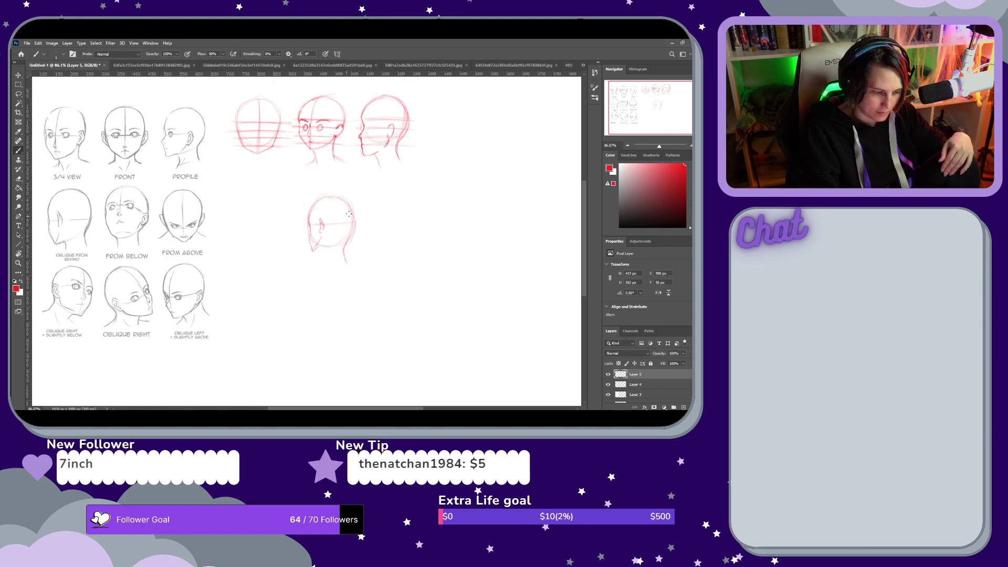
key(e)
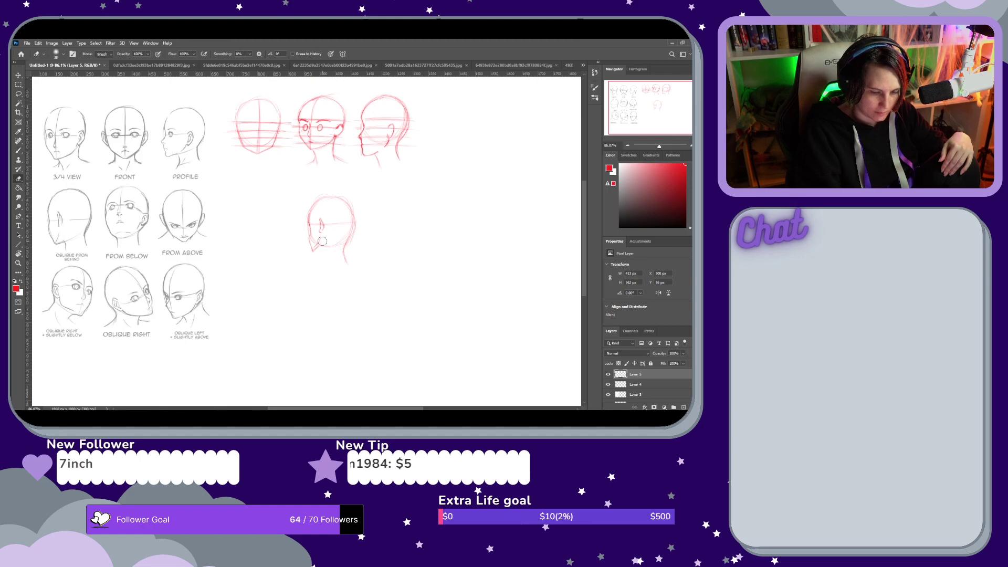
key(b)
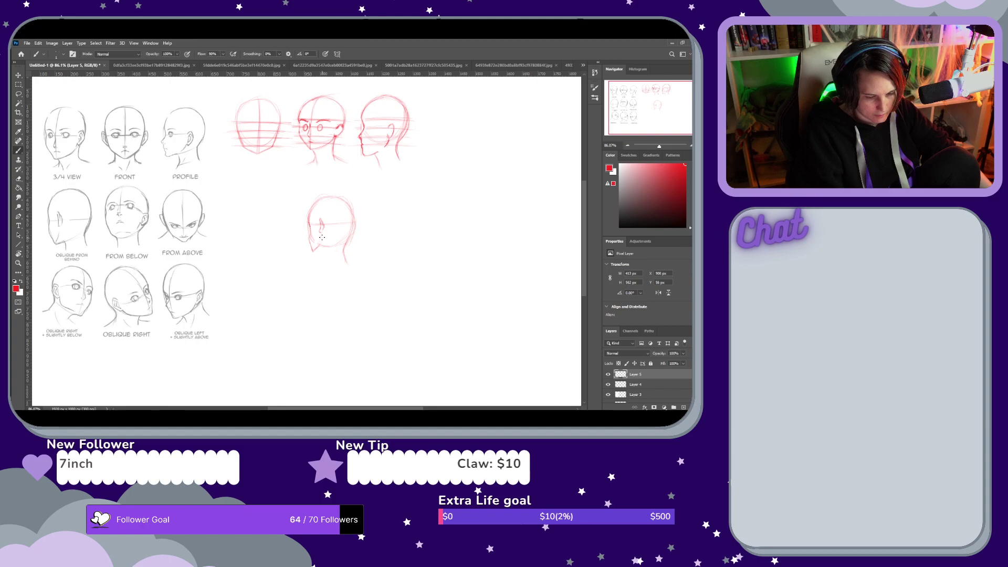
key(e)
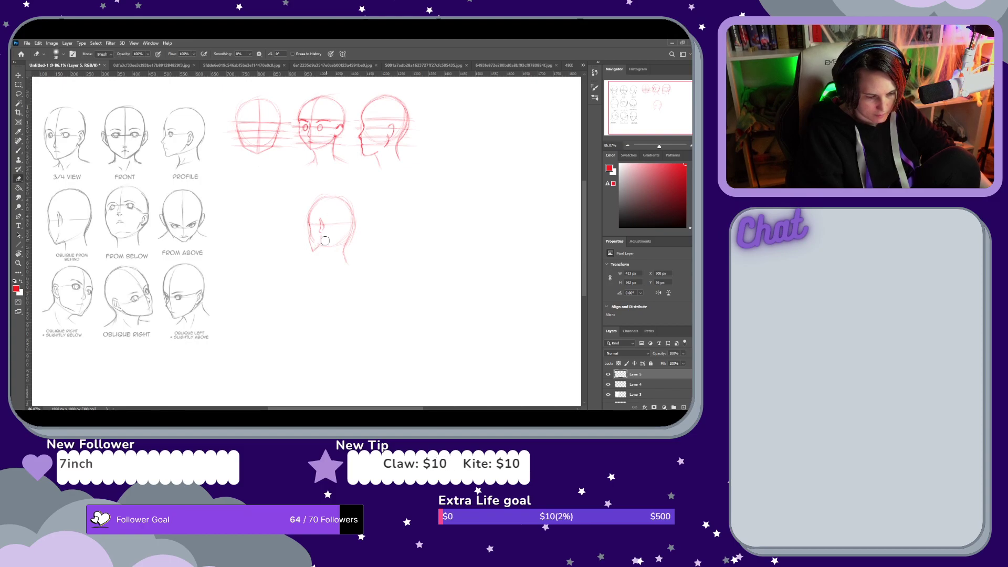
key(b)
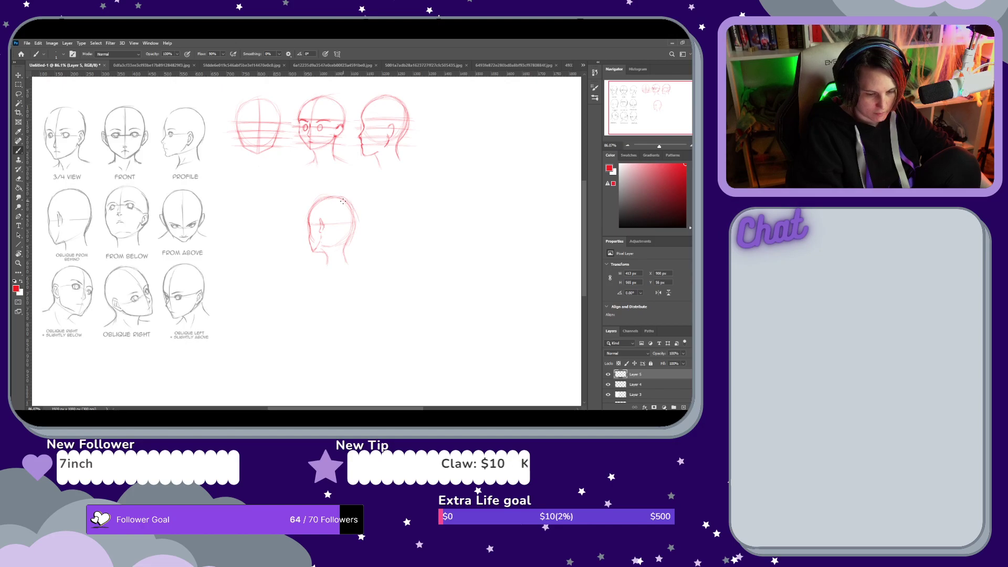
Erase excess lines at the back of the rear oblique head, then refine its outline and extend the front neck line
key(e)
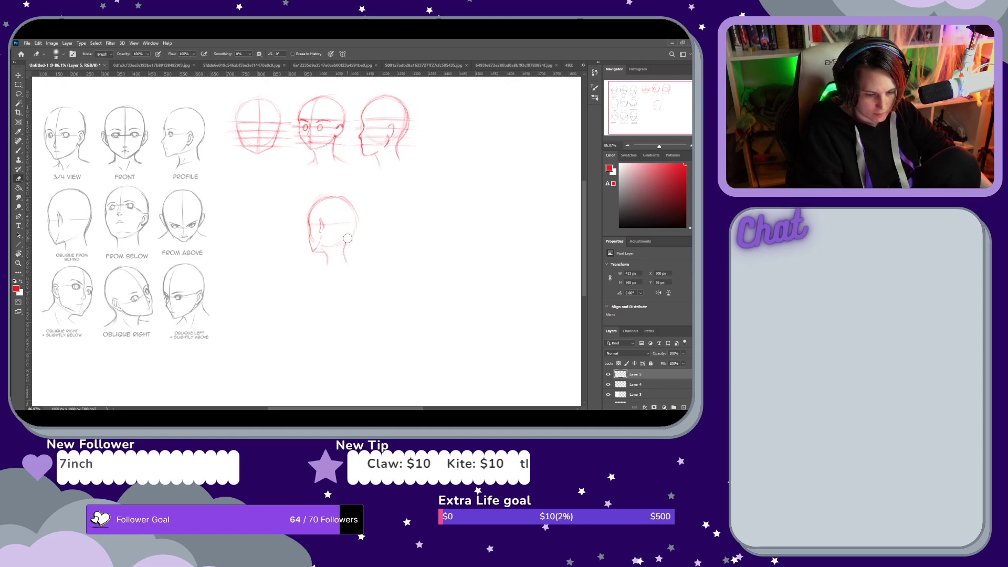
key(b)
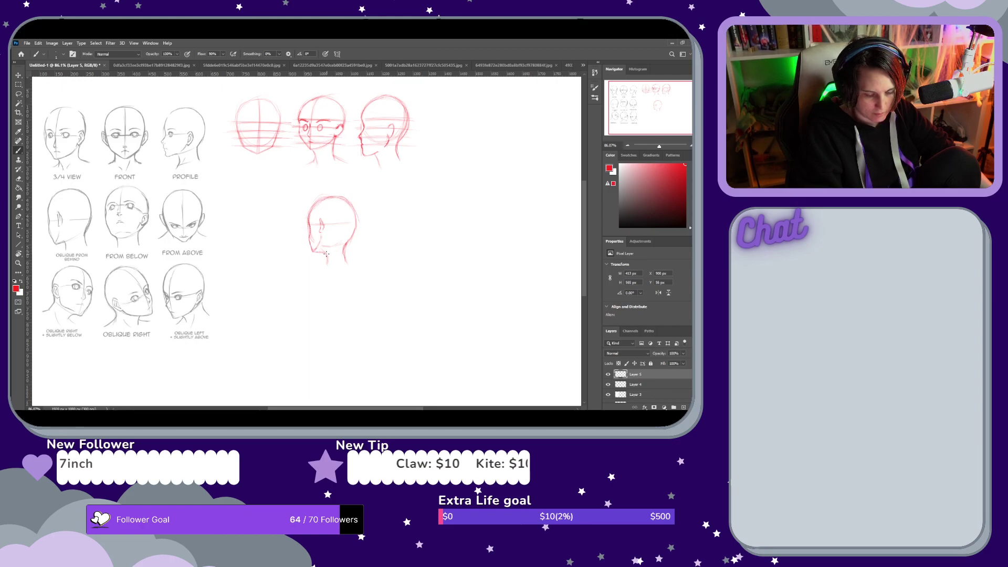
drag(325, 262, 327, 275)
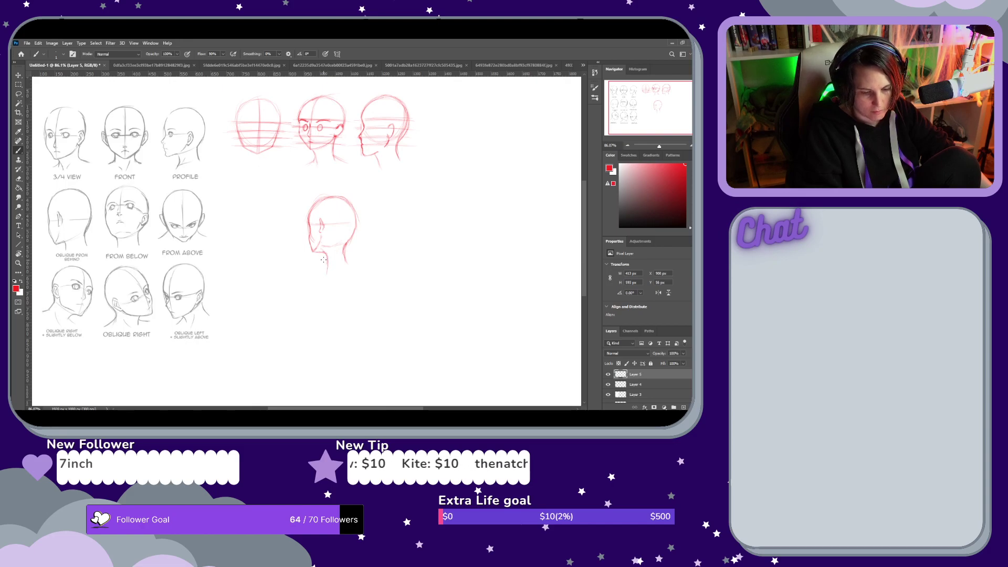
Lasso the rear oblique head, scale it down slightly, move it to the end of the top row, and deselect
key(v)
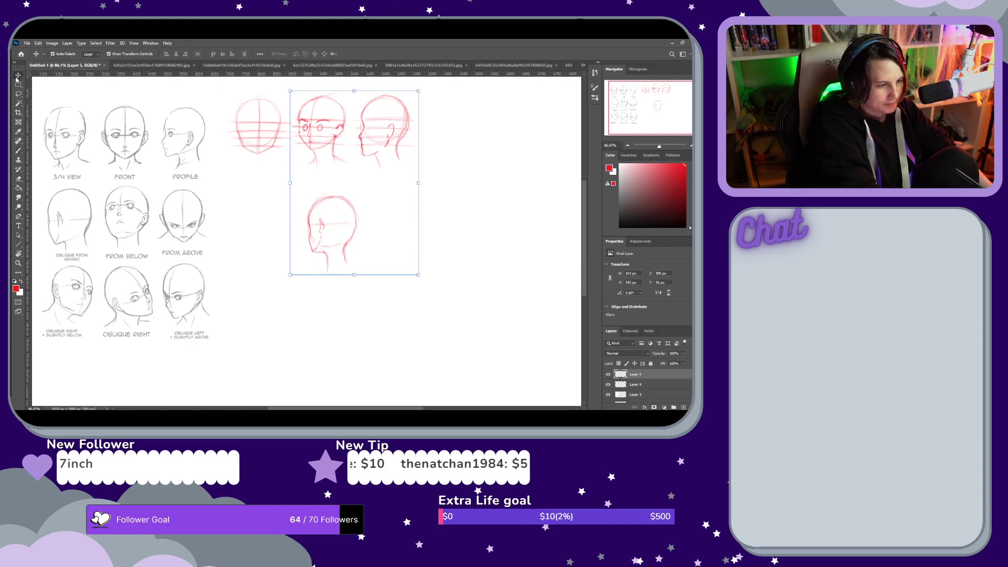
key(l)
mouse_move(346, 182)
mouse_down()
mouse_move(313, 287)
mouse_move(306, 195)
mouse_up()
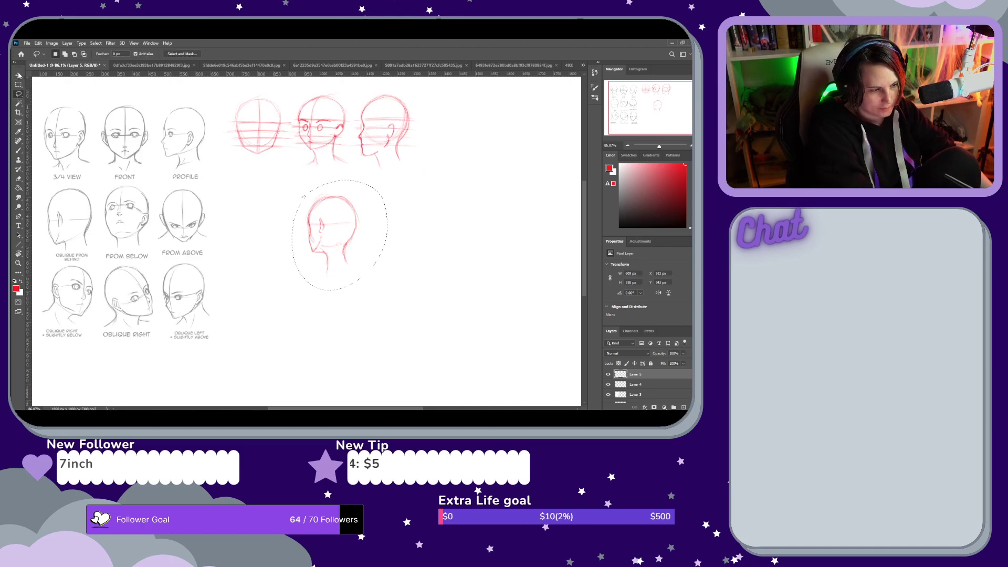
click(18, 77)
mouse_move(387, 181)
mouse_down()
mouse_move(378, 193)
mouse_move(387, 188)
mouse_up()
drag(351, 235, 467, 134)
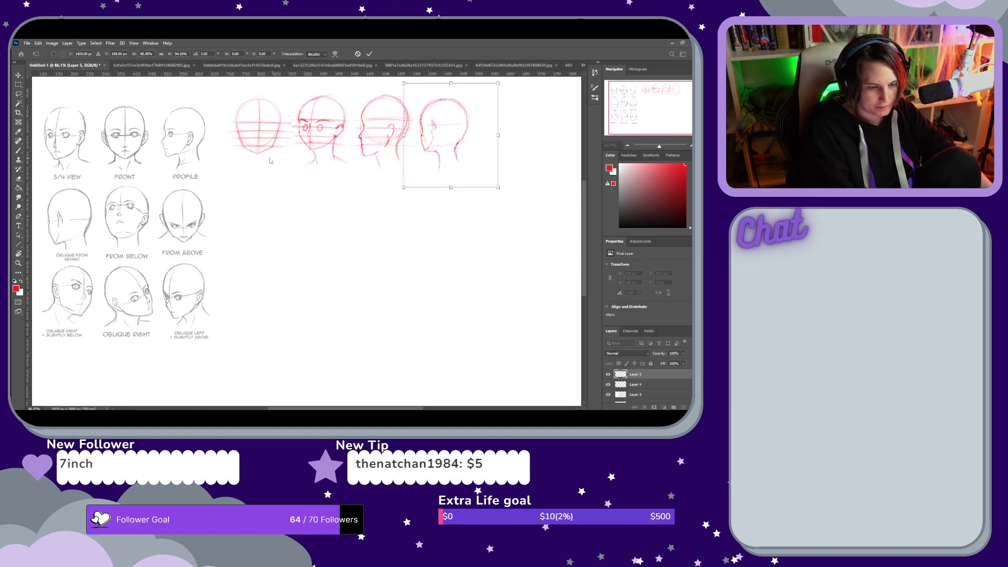
click(19, 94)
mouse_move(328, 207)
mouse_down()
mouse_move(292, 245)
mouse_move(326, 207)
mouse_up()
key(ctrl+d)
Add a new layer, sketch a light red circle below the top row for the from-below head, and erase its stray lines
key(b)
key(ctrl+shift+n)
key(Return)
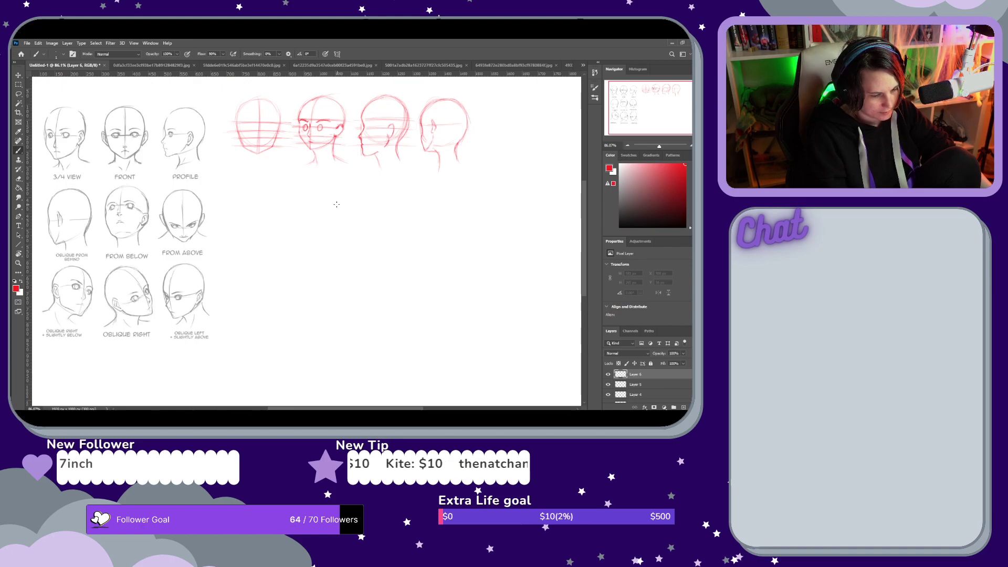
mouse_move(342, 203)
mouse_down()
mouse_move(315, 234)
mouse_move(369, 206)
mouse_move(336, 199)
mouse_move(356, 244)
mouse_move(319, 229)
mouse_move(345, 209)
mouse_move(318, 212)
mouse_up()
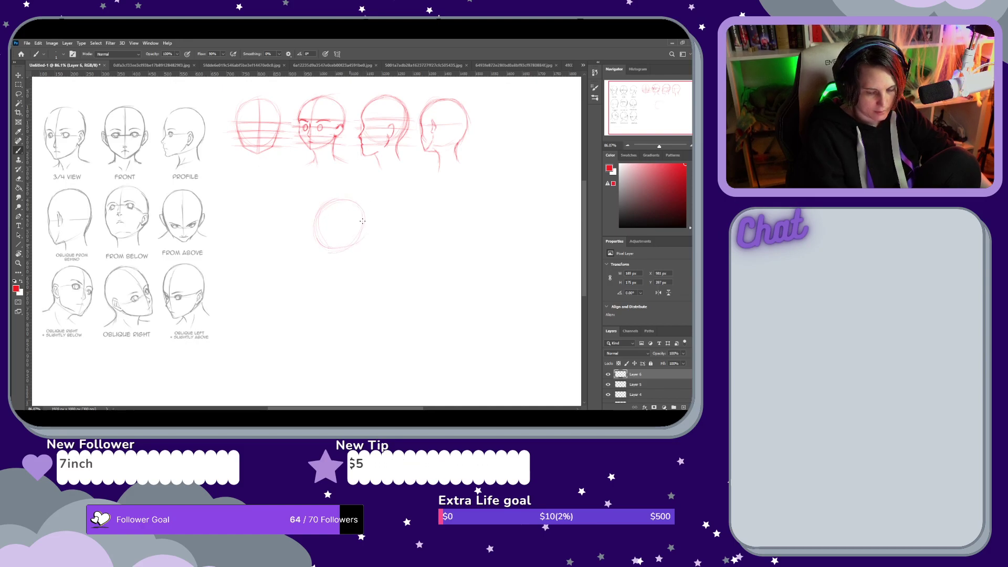
key(e)
mouse_move(357, 248)
mouse_down()
mouse_move(348, 255)
mouse_move(361, 219)
mouse_up()
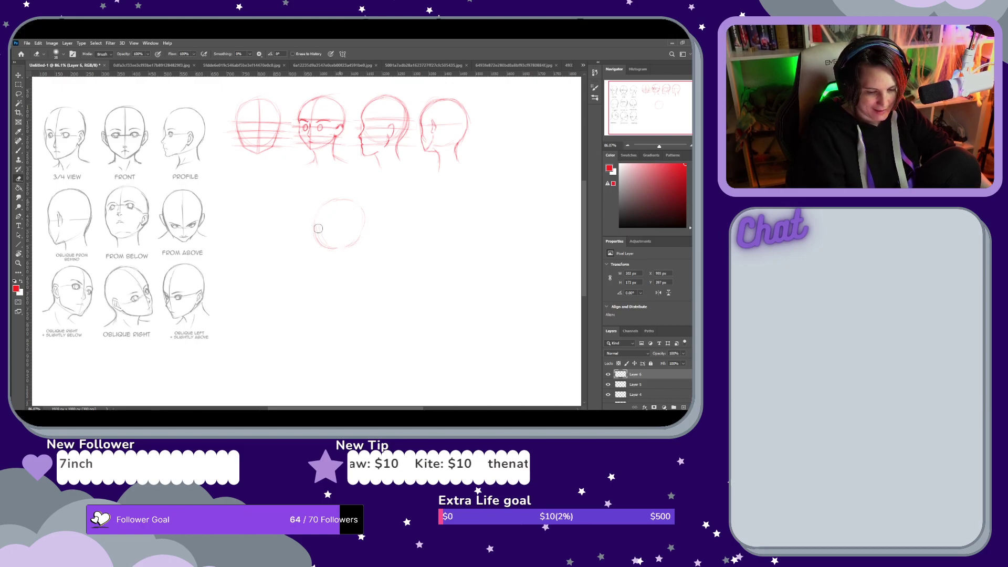
Draw a tilted vertical centre line and curved horizontal guide lines across the circle, cleaning up the first brow line
key(b)
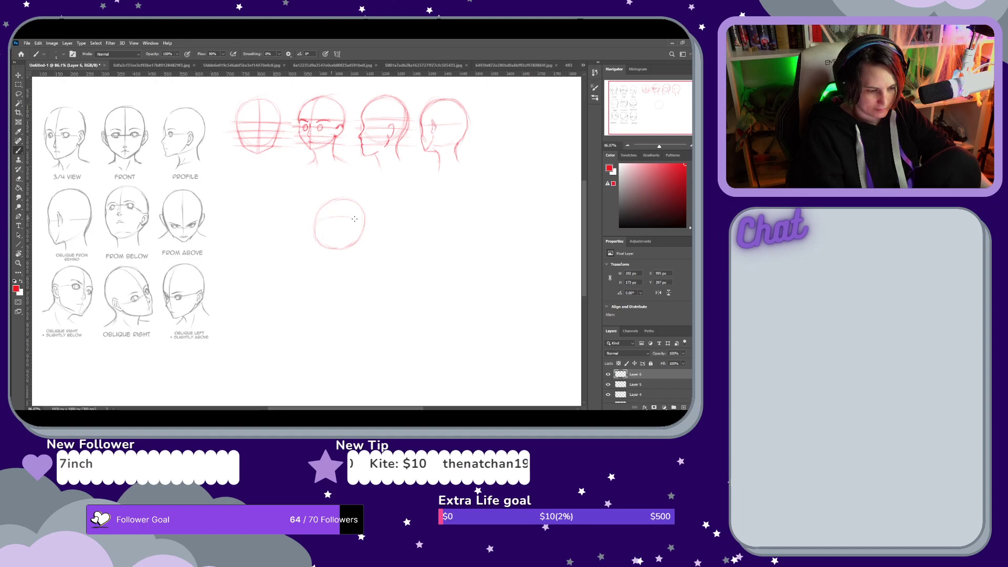
key(e)
mouse_move(341, 218)
mouse_down()
mouse_move(325, 217)
mouse_move(337, 210)
mouse_up()
key(b)
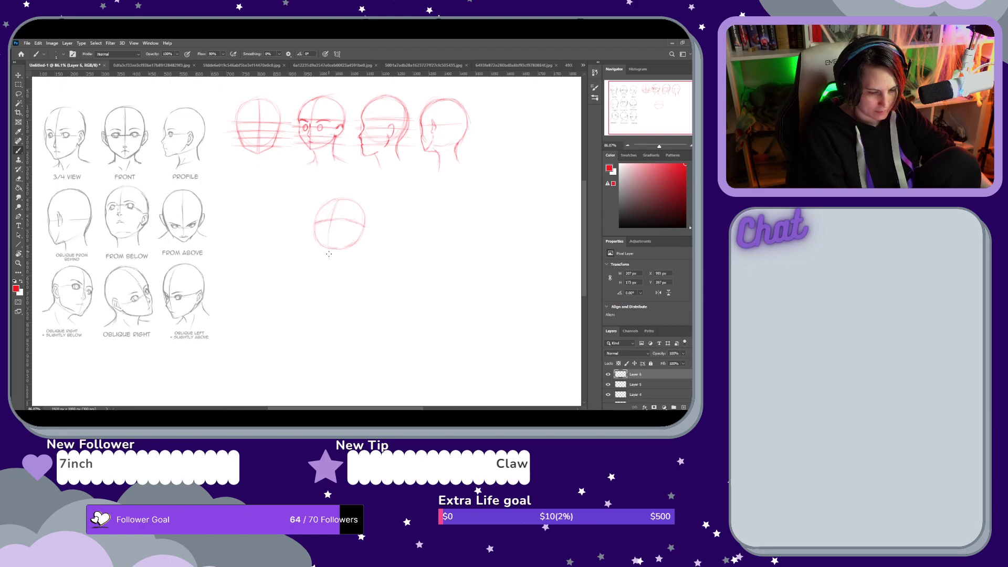
drag(329, 255, 330, 223)
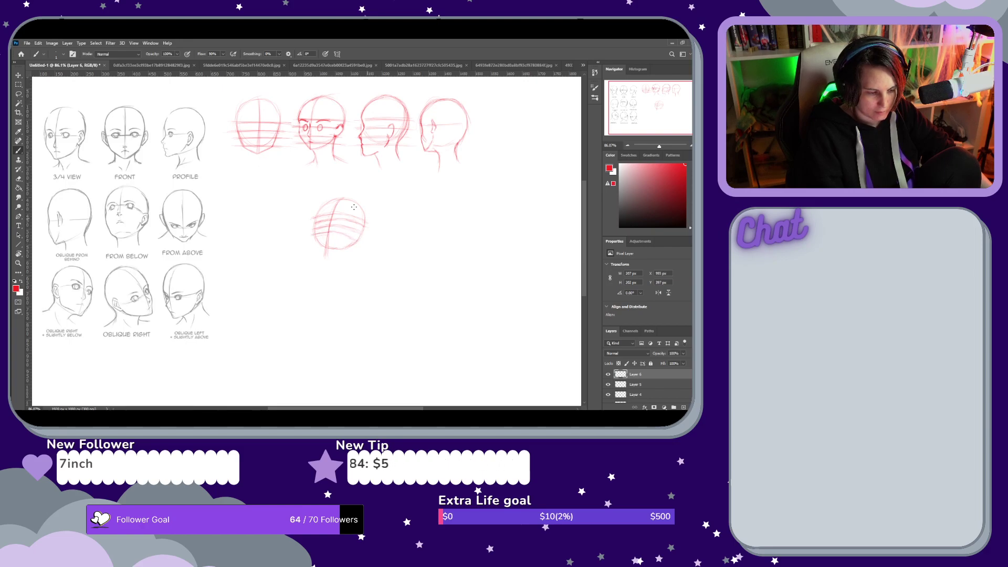
Draw the from-below head's face contour, chin, ear, skull back and neck, and rough in its facial features
key(e)
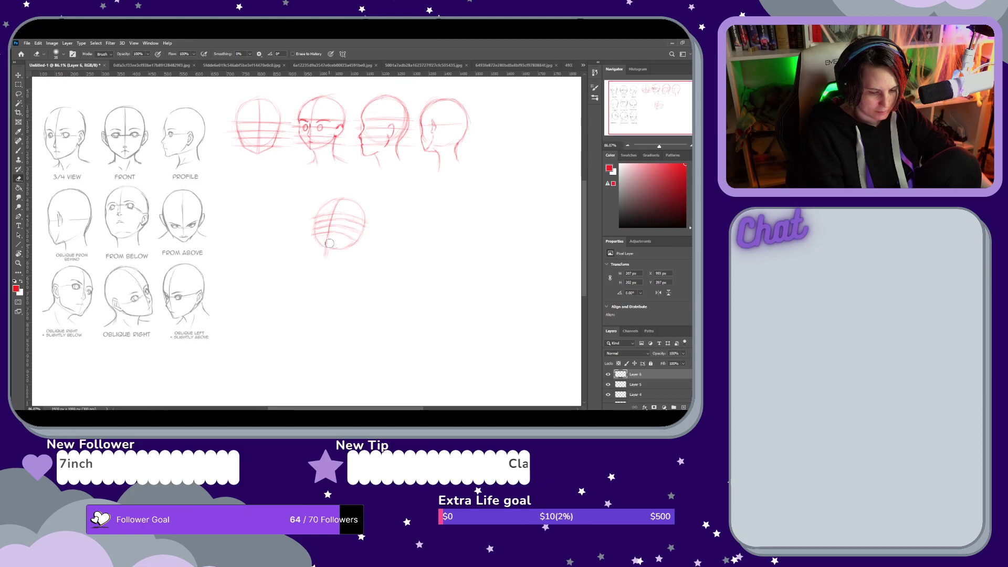
key(b)
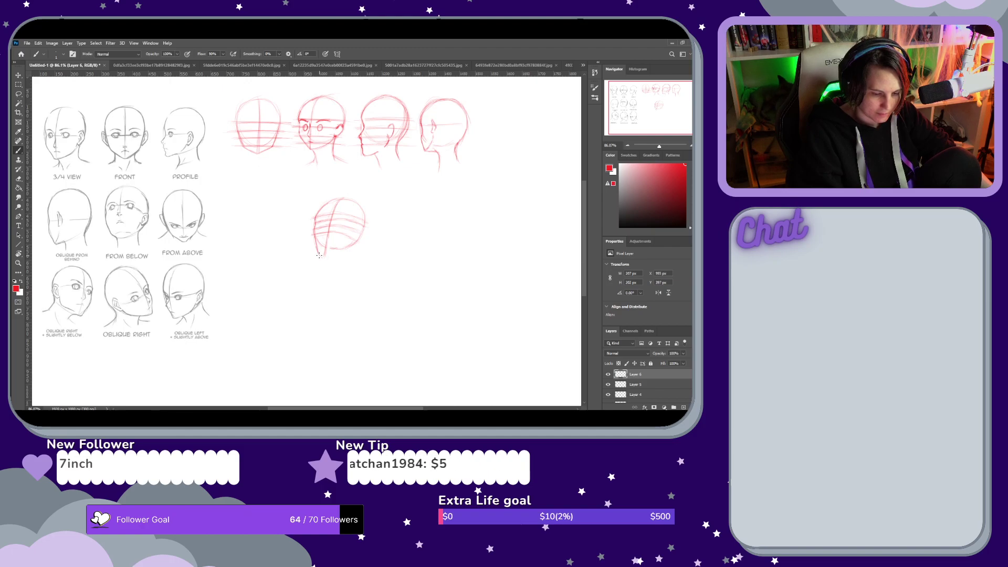
drag(321, 257, 331, 279)
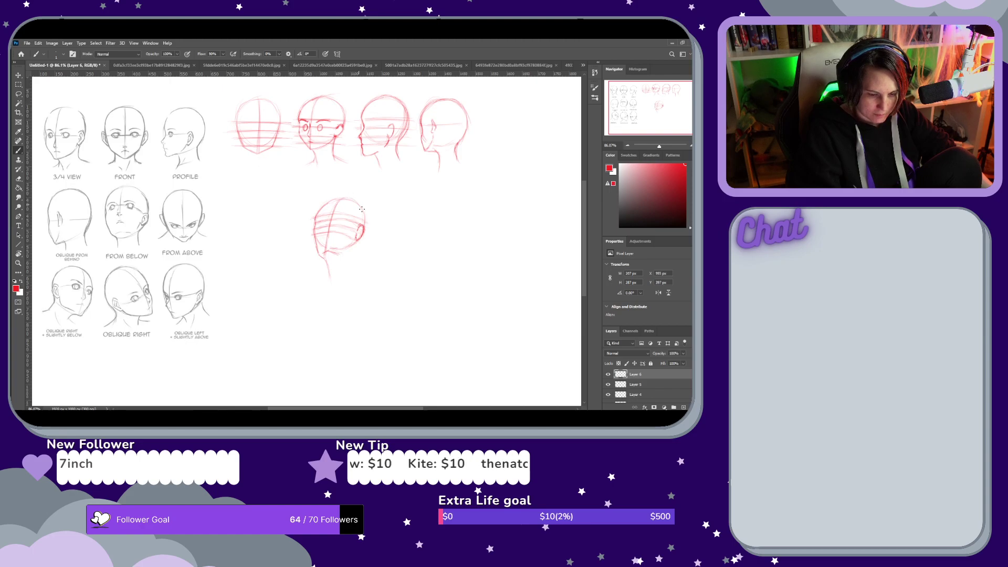
drag(360, 208, 366, 223)
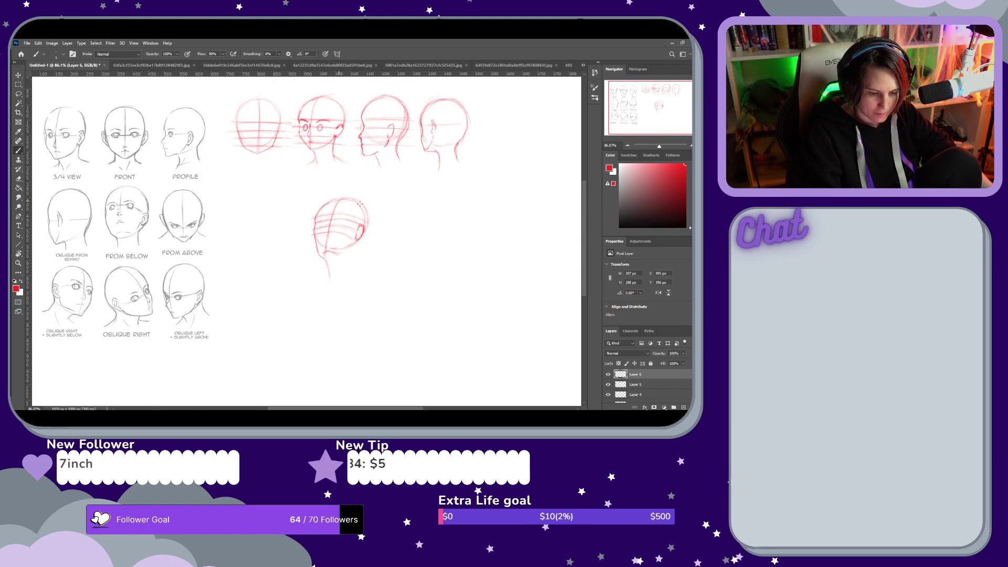
drag(358, 205, 365, 226)
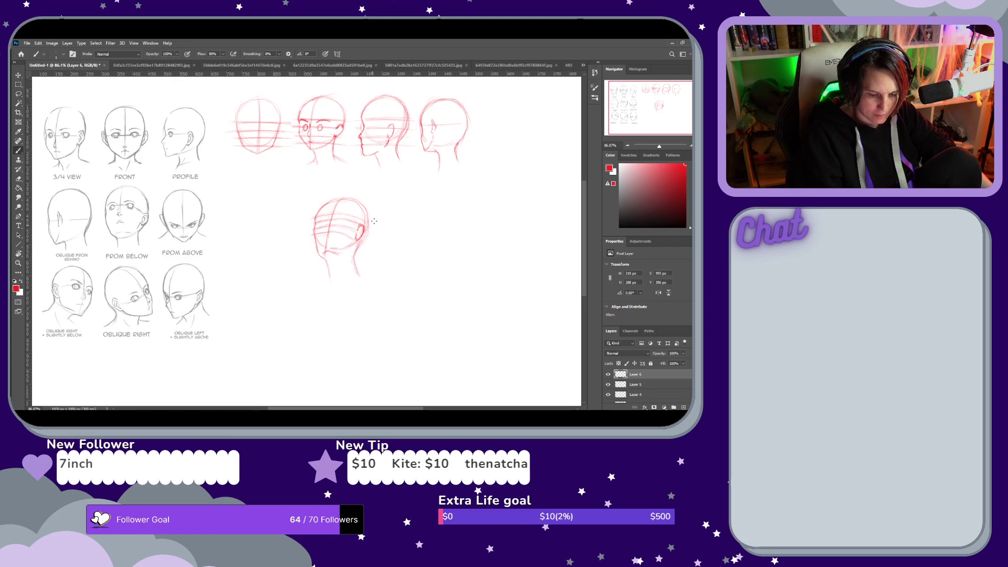
drag(330, 245, 324, 252)
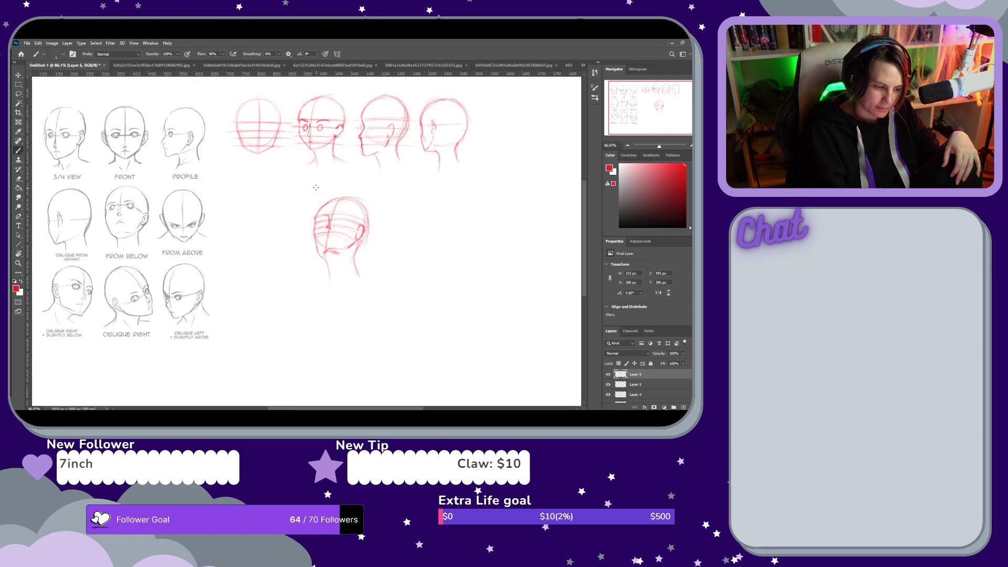
Erase the from-below head's jaw, ear and neck lines, and redraw them with a longer chin and straighter neck
key(e)
mouse_move(320, 245)
mouse_down()
mouse_move(329, 273)
mouse_move(327, 215)
mouse_move(334, 258)
mouse_move(358, 263)
mouse_move(365, 225)
mouse_move(357, 240)
mouse_up()
key(b)
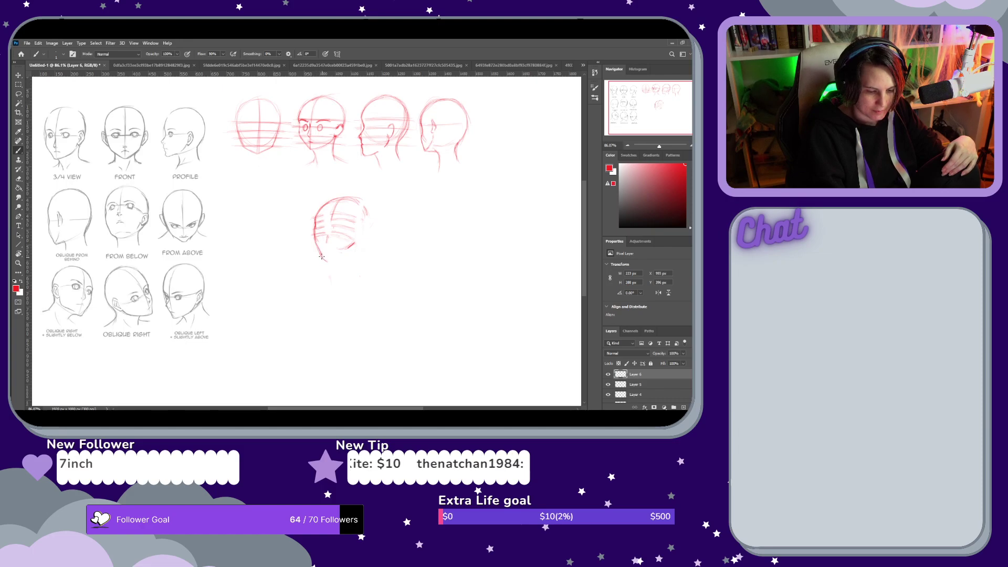
drag(329, 273, 329, 283)
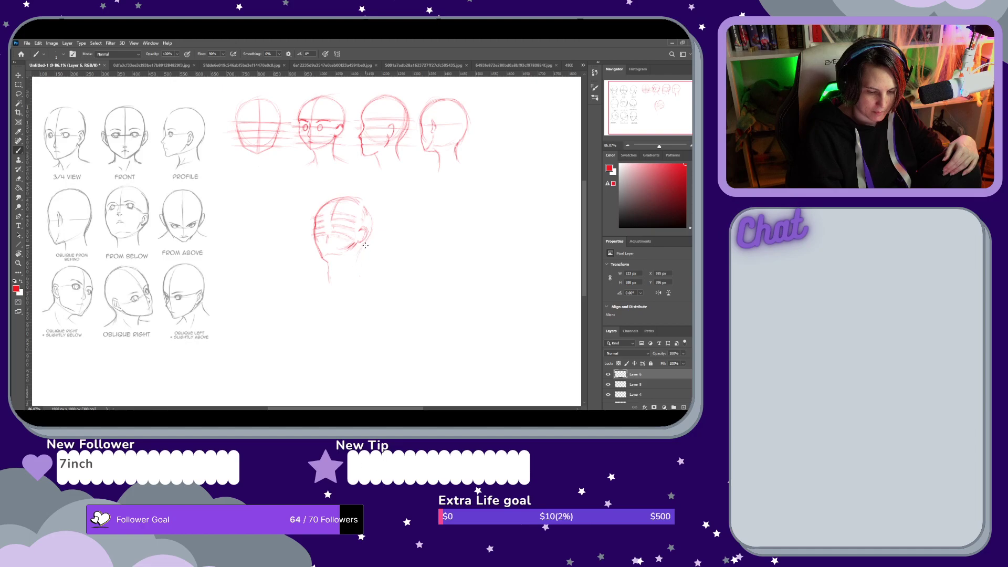
drag(361, 259, 361, 281)
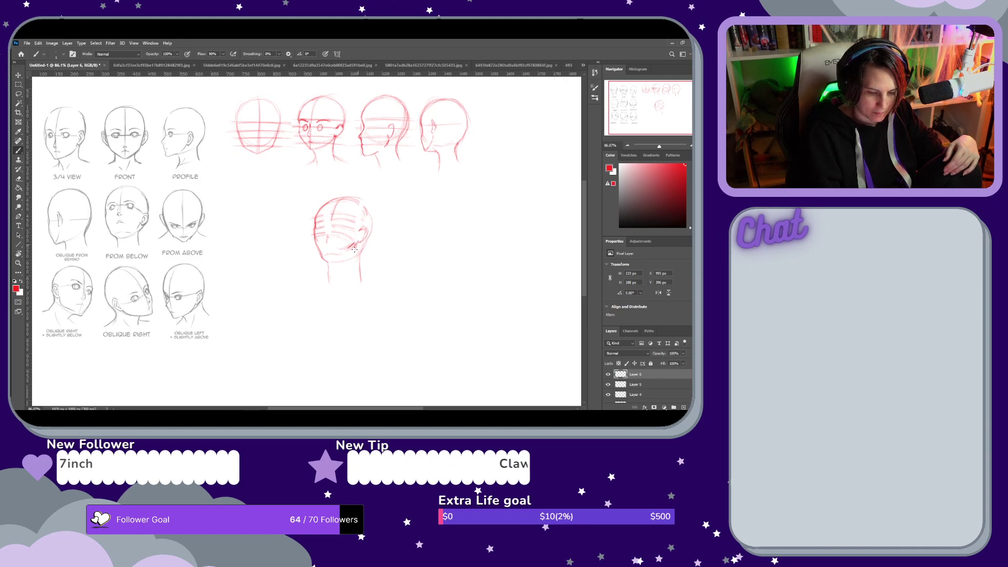
Clean up the from-below head's cheek area, refine the jaw and ear, and draw the eyes, brows and nose
key(e)
drag(351, 248, 350, 241)
key(b)
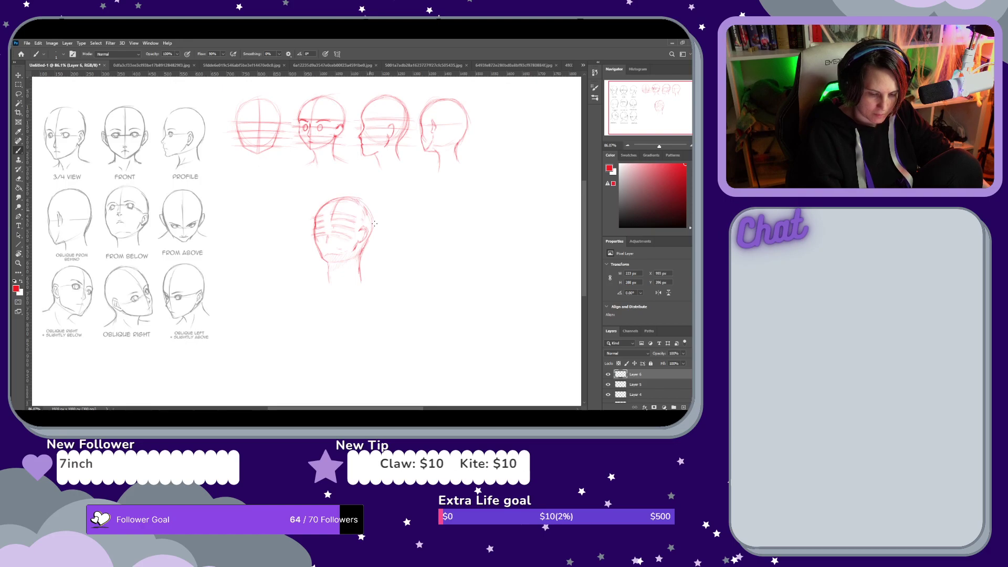
drag(367, 250, 369, 239)
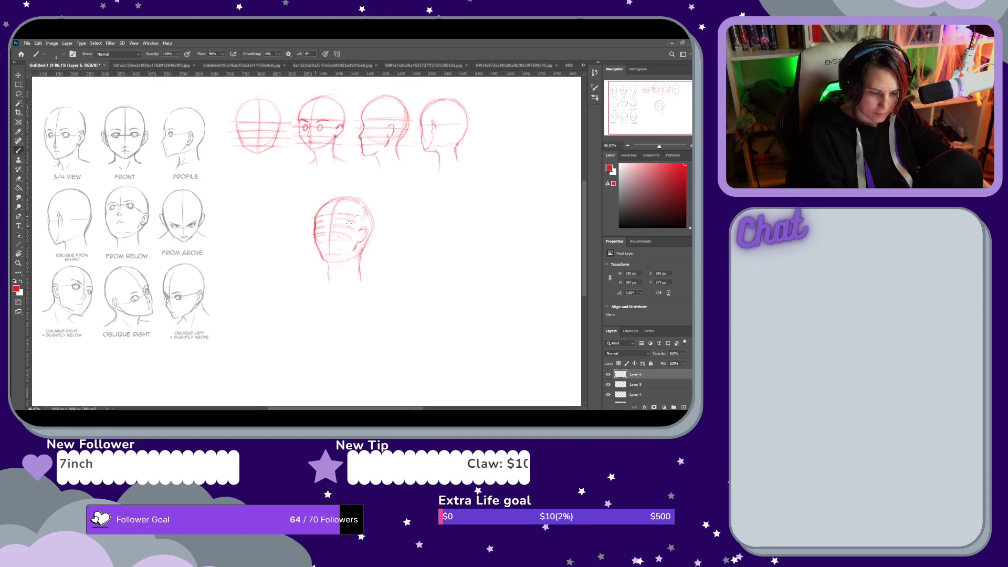
drag(358, 221, 328, 225)
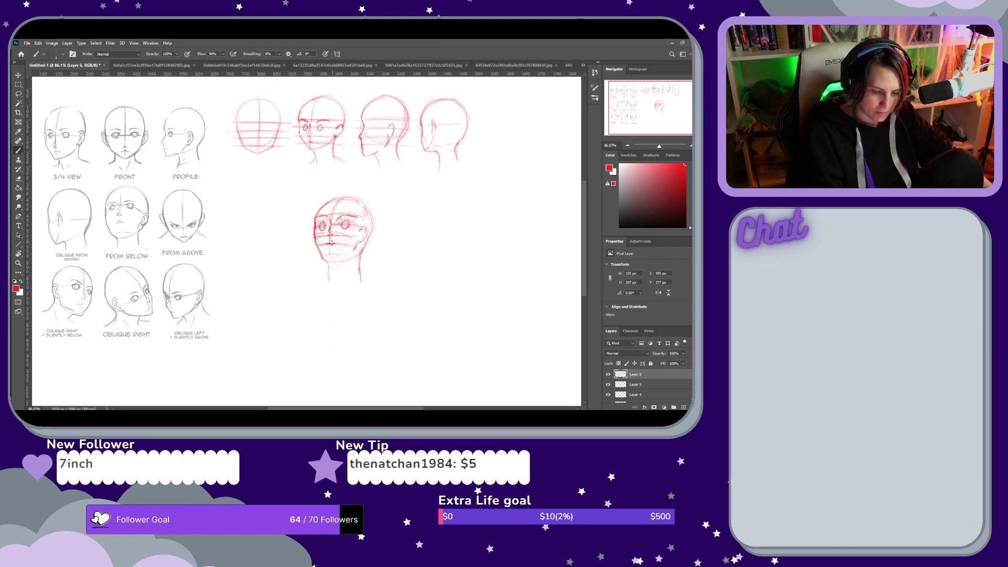
Erase and redraw the from-below head's nose in small corrections, and strengthen the back of its skull
key(e)
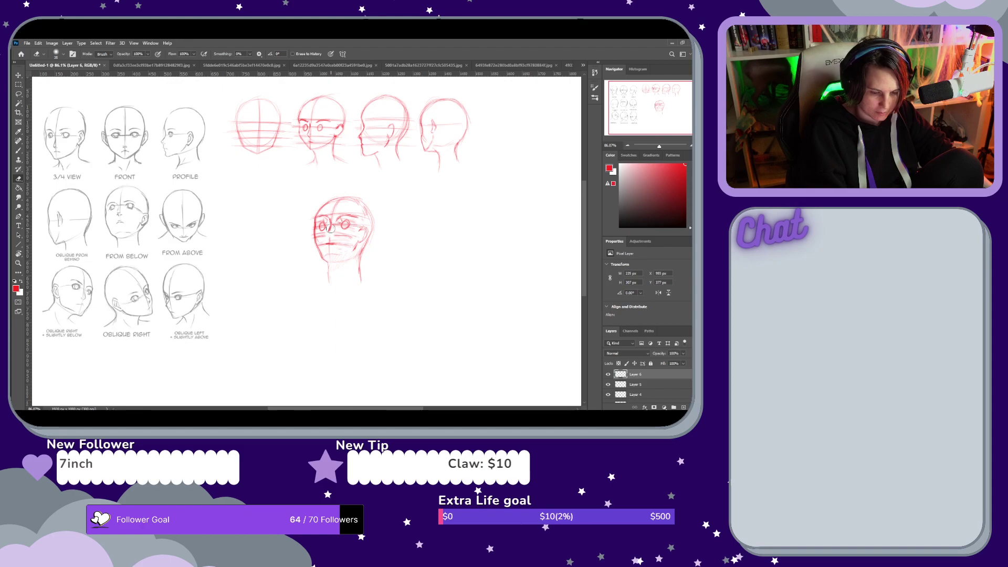
key(b)
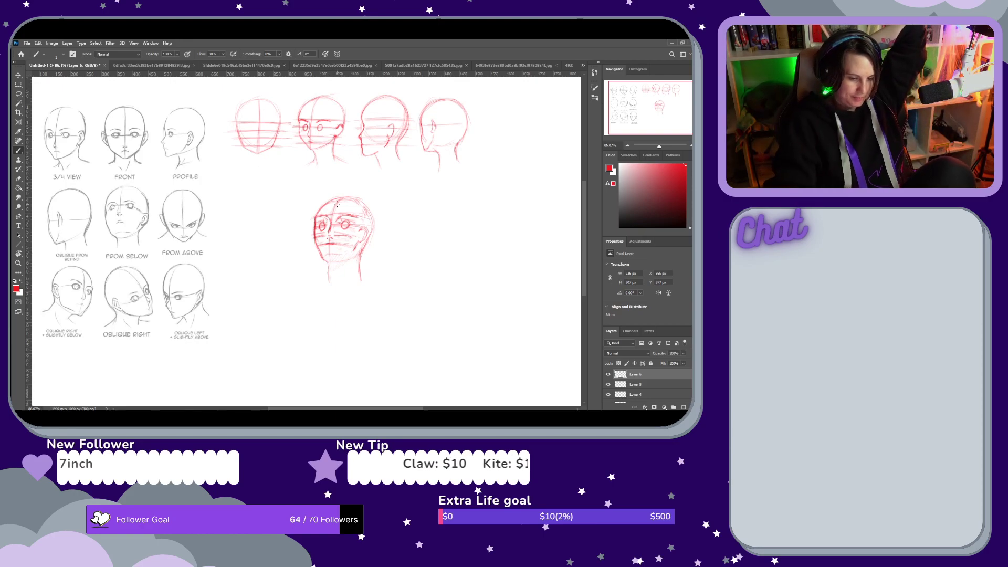
drag(376, 219, 360, 200)
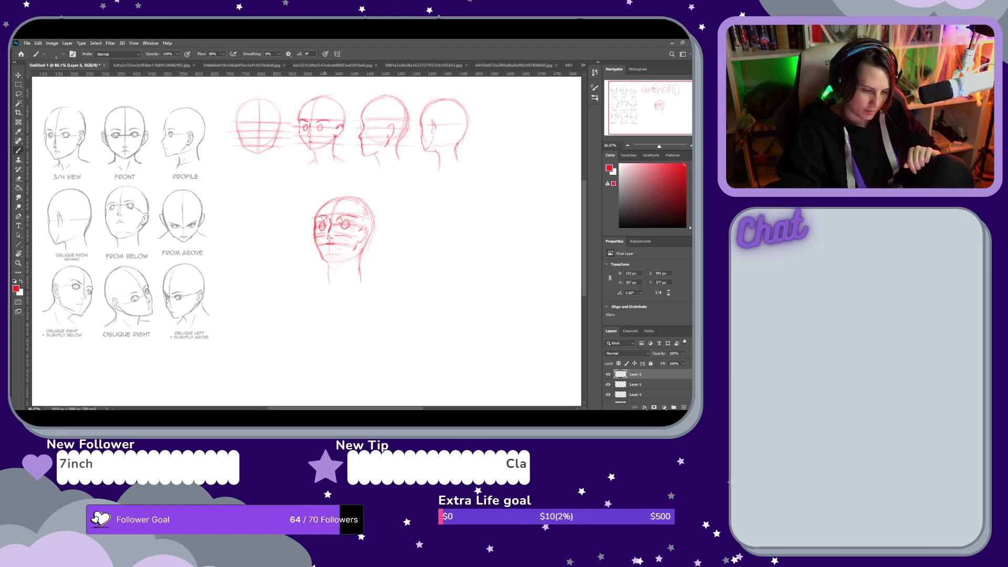
key(e)
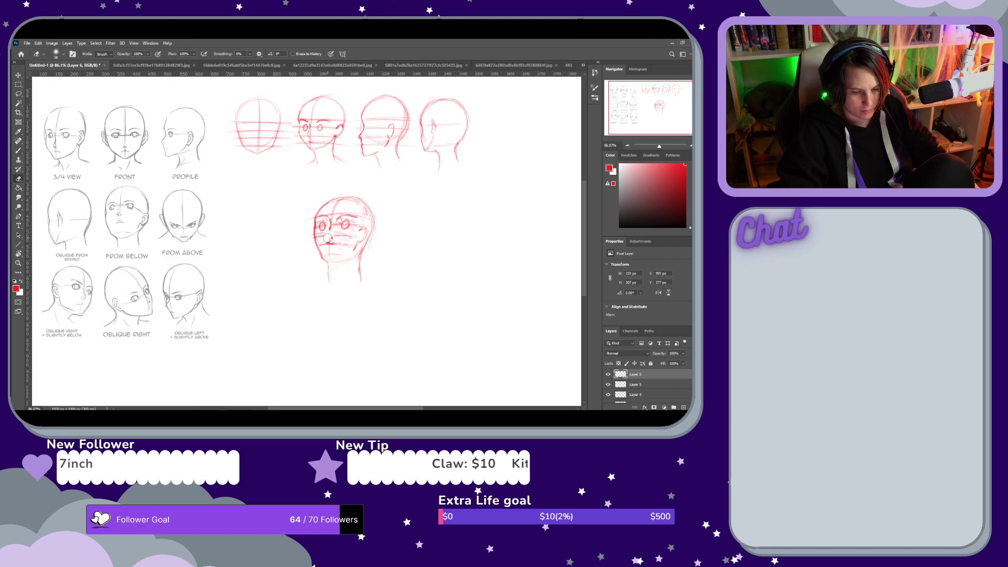
key(b)
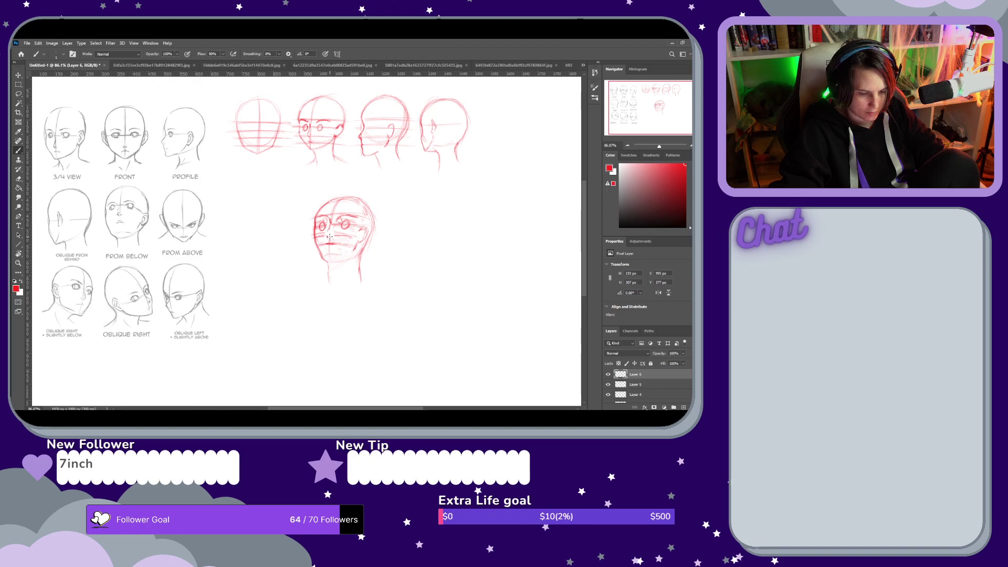
key(e)
key(b)
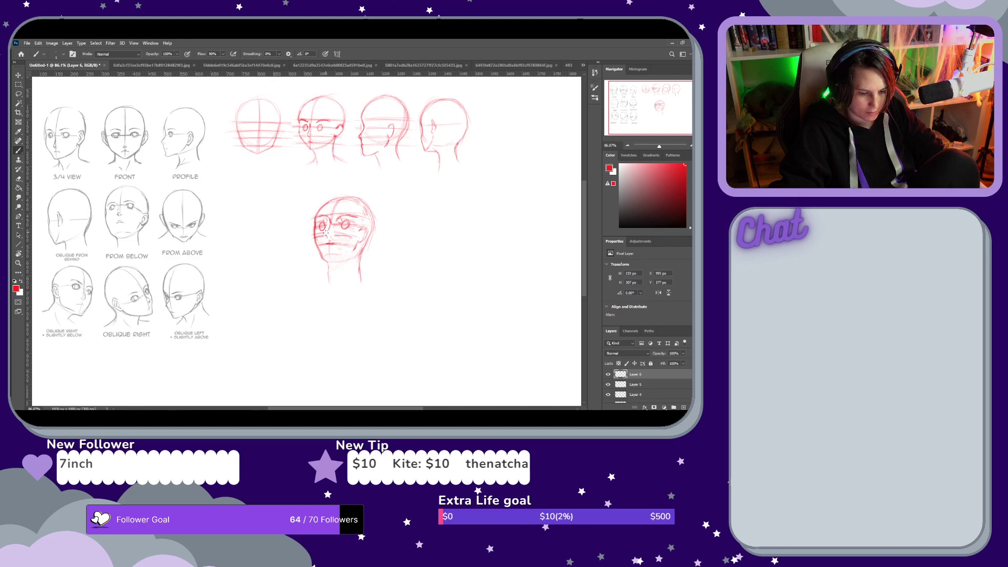
key(e)
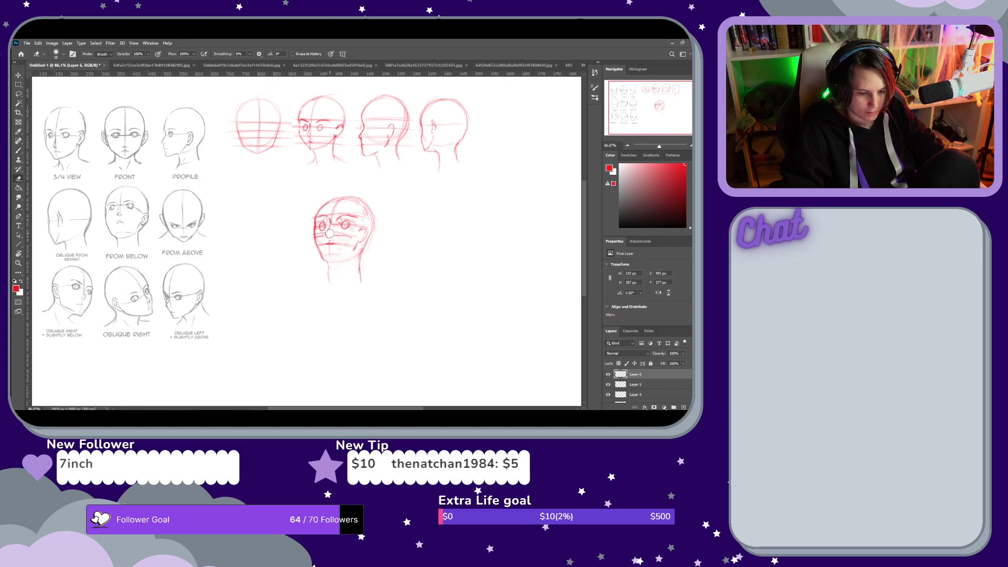
key(b)
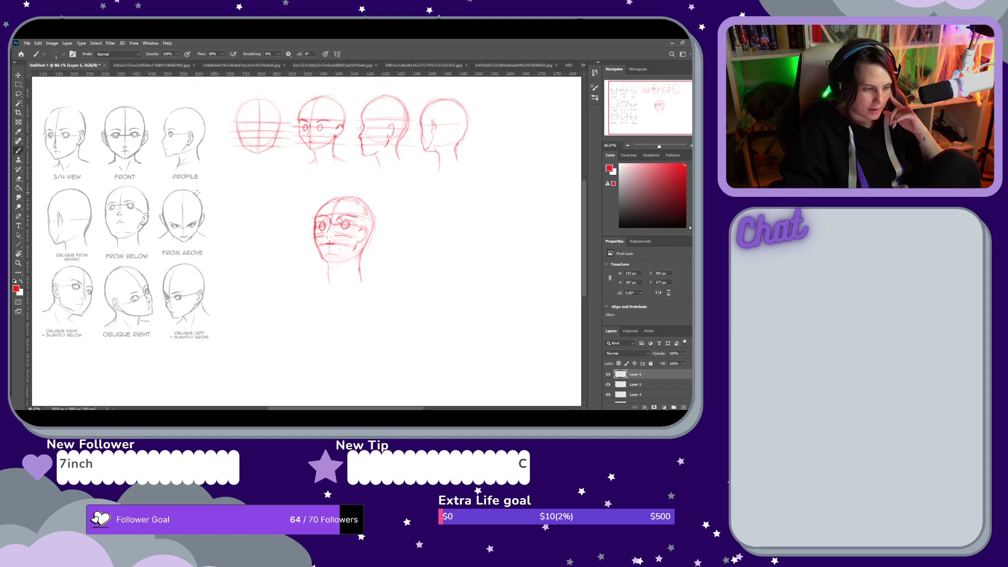
Scale the from-below head down to match the others and move it to the end of the top row
click(18, 77)
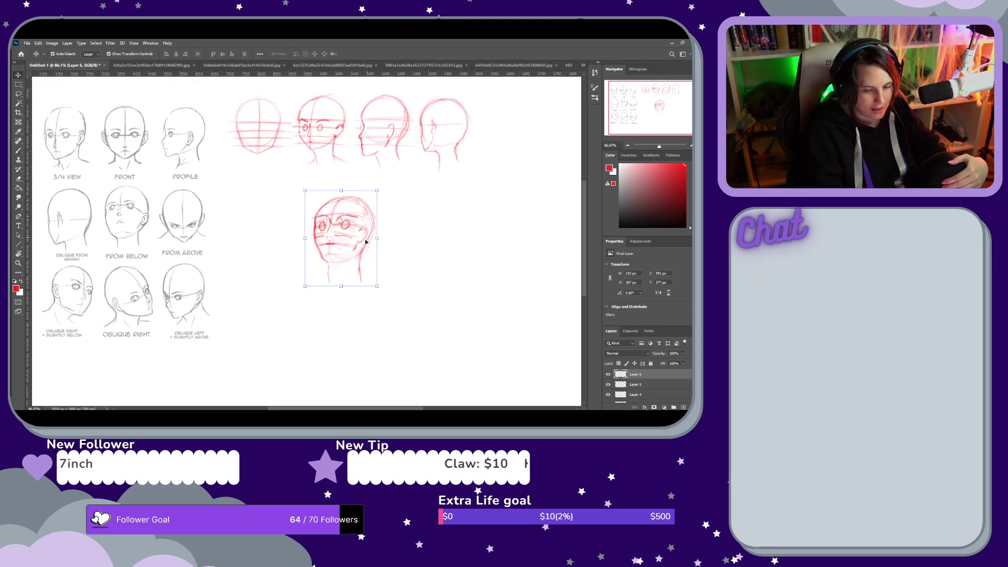
drag(377, 191, 363, 210)
mouse_move(353, 257)
mouse_down()
mouse_move(418, 223)
mouse_move(523, 140)
mouse_up()
key(Return)
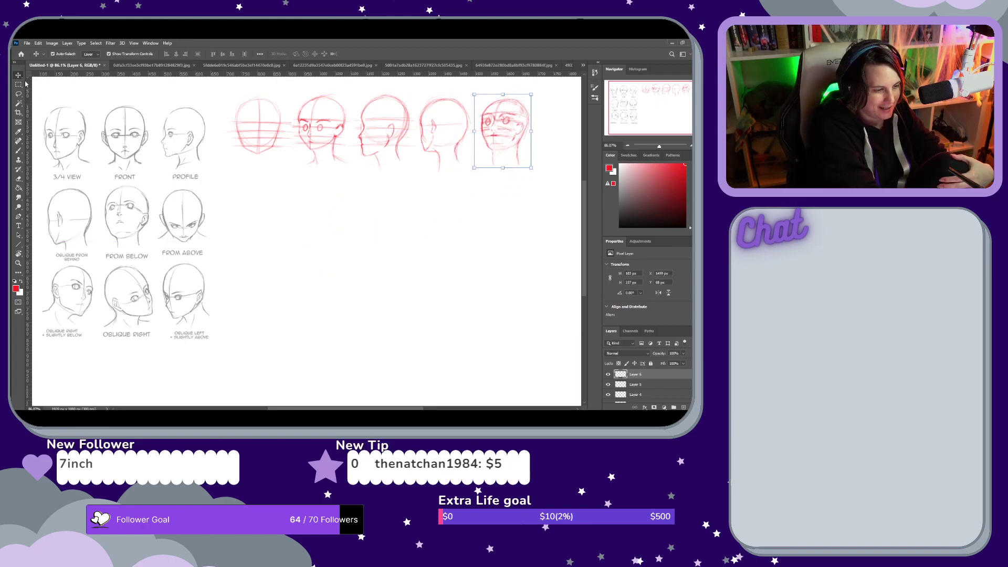
Add another layer, sketch a light red circle below the row for the next head, and erase its stray lines
key(b)
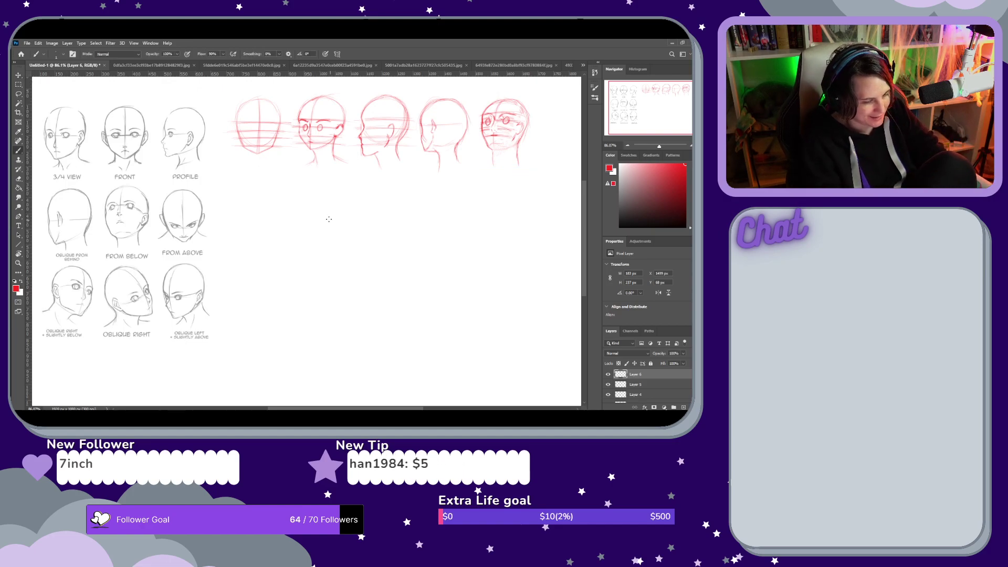
key(ctrl+shift+n)
click(415, 149)
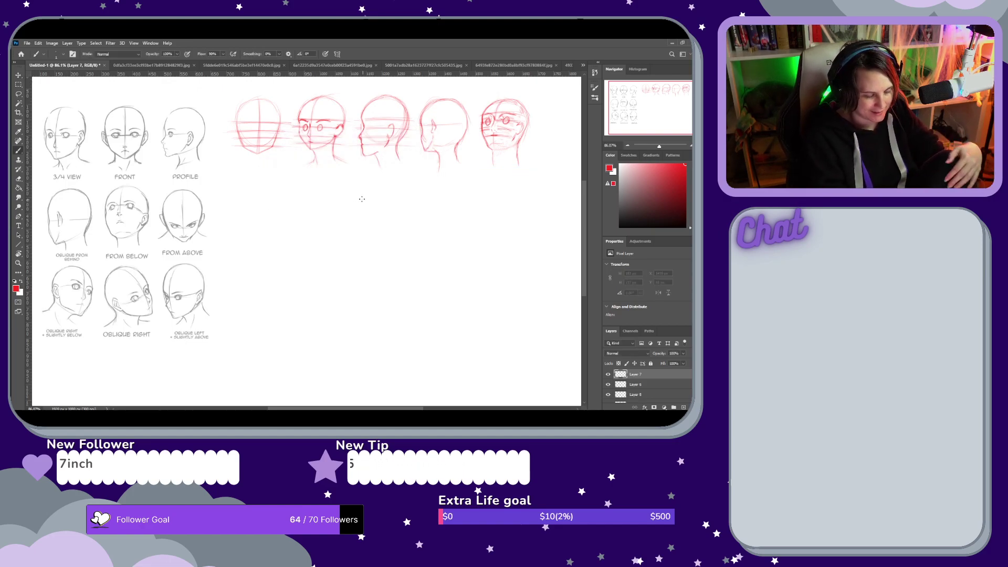
drag(342, 209, 325, 235)
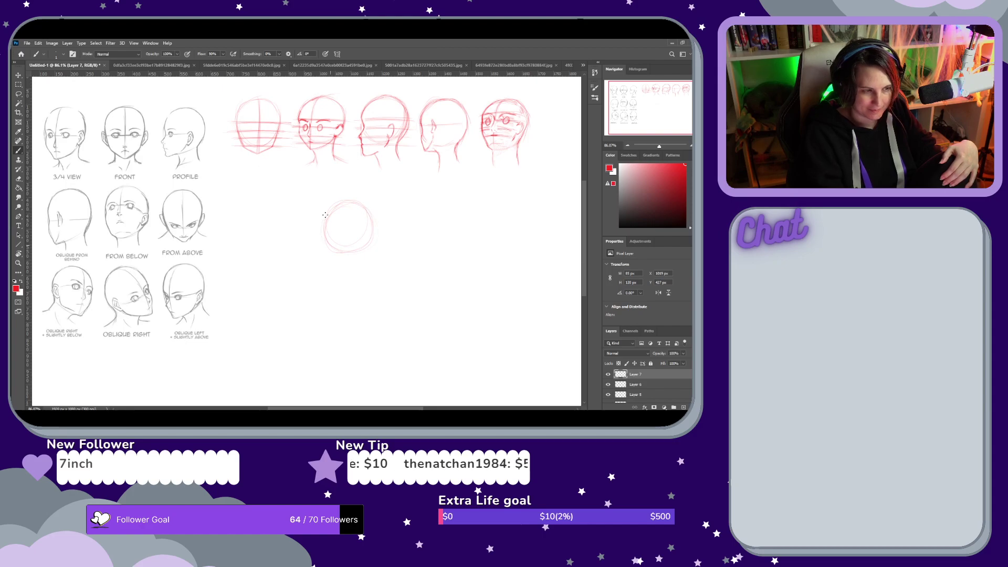
key(e)
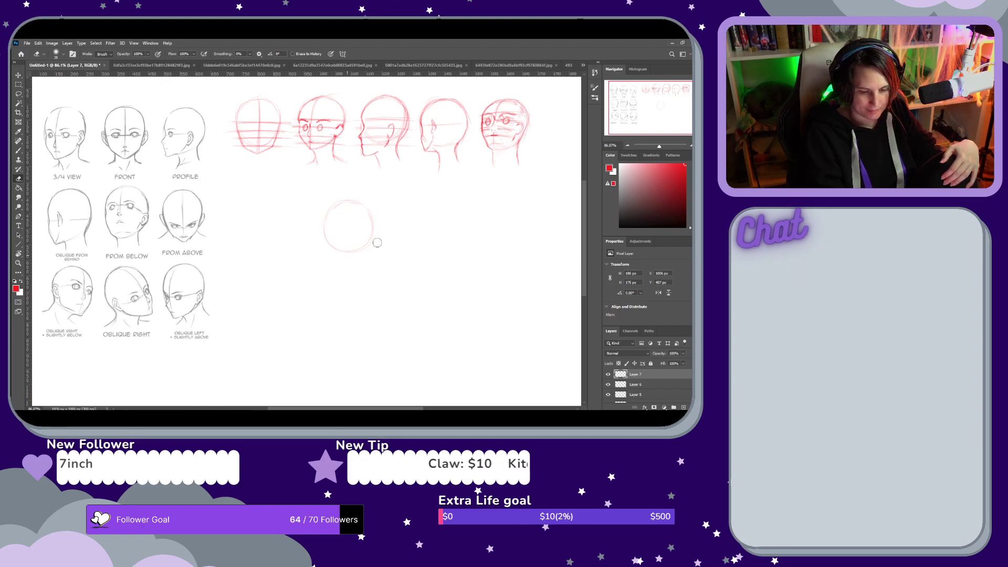
Erase the circle's stray outer lines and sketch the from-above head's guide lines, pointed jaw, slanted brows and eyes
drag(336, 201, 318, 215)
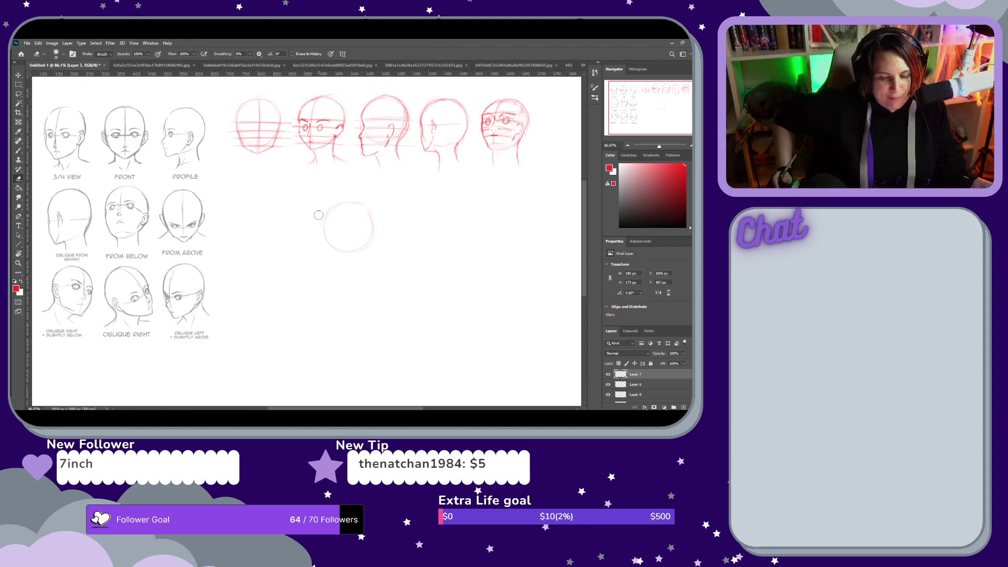
drag(371, 216, 378, 225)
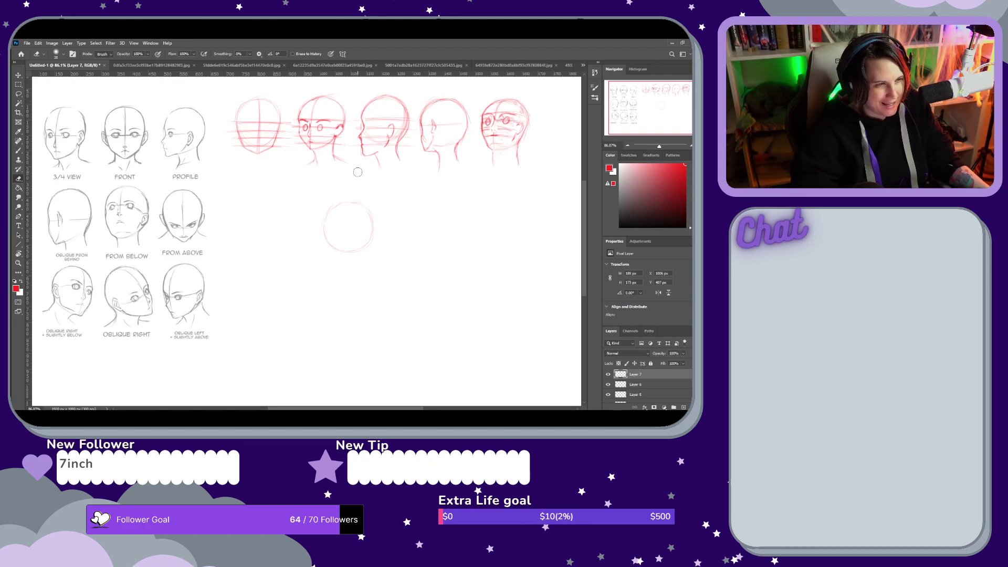
key(b)
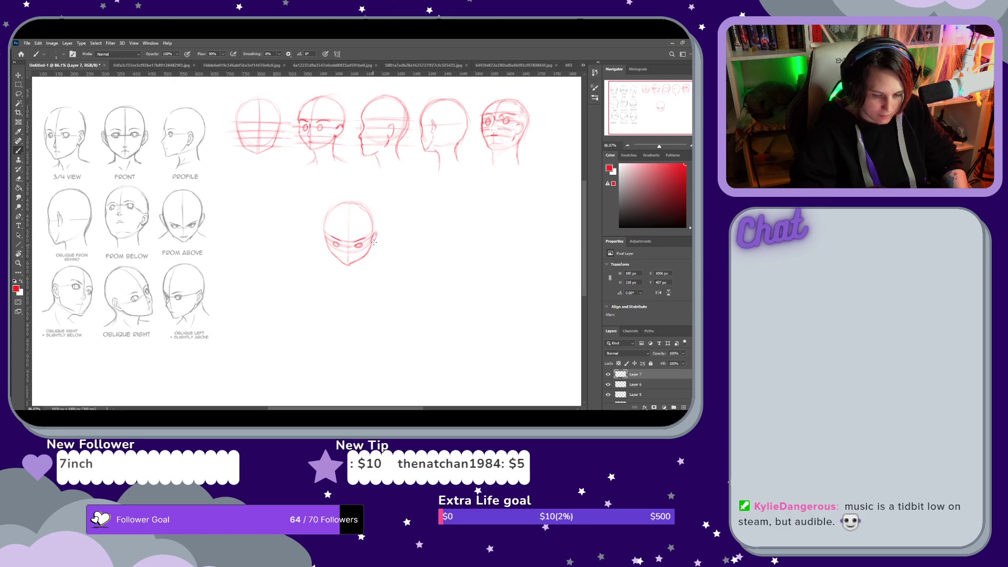
Correct the from-above head's ear and draw the other ear, nose, mouth and neck lines
key(e)
click(375, 240)
key(b)
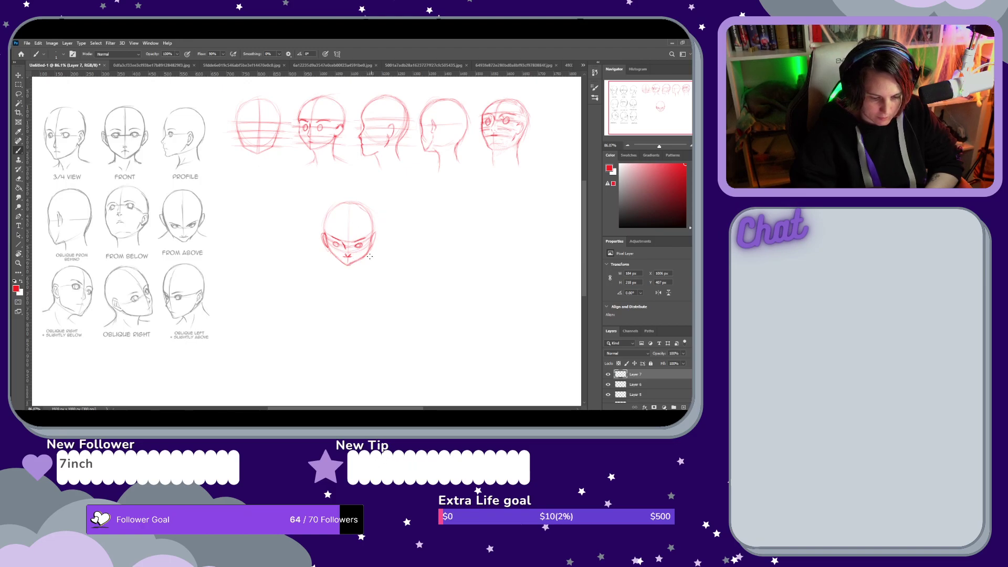
drag(371, 259, 368, 260)
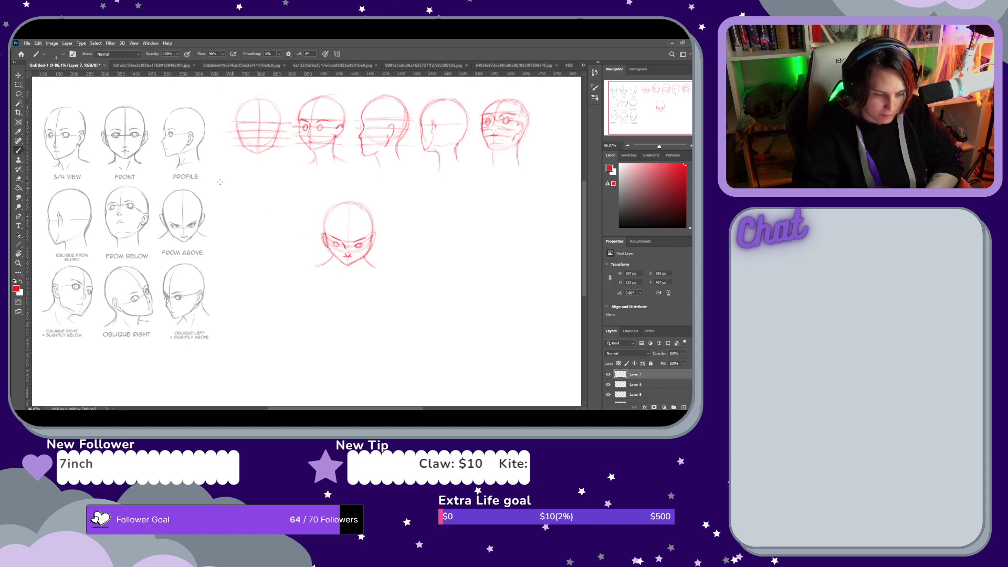
Scale the from-above head down slightly and move it to the end of the top row
click(18, 75)
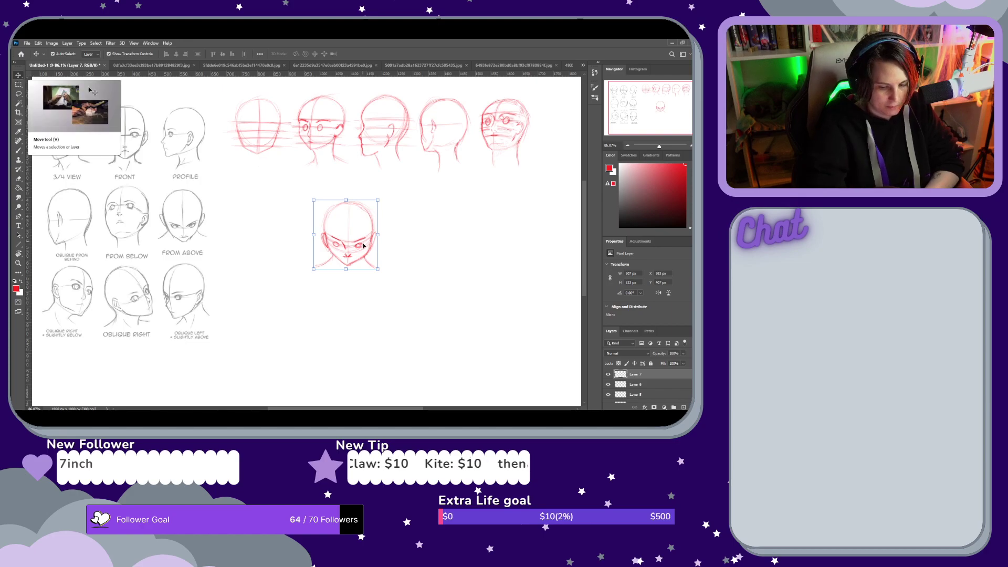
drag(367, 255, 529, 225)
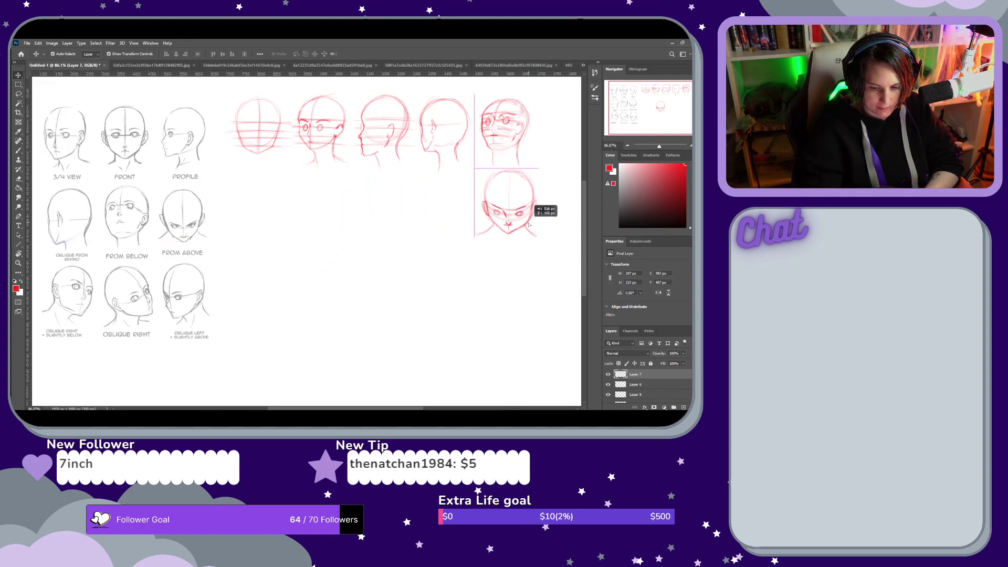
key(ctrl+t)
drag(538, 168, 531, 177)
drag(524, 219, 573, 143)
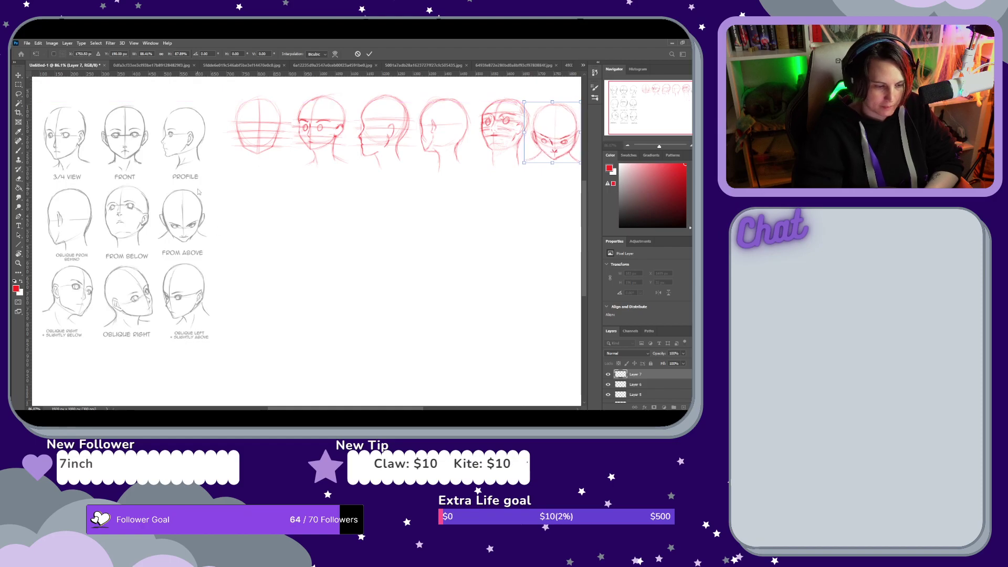
click(370, 53)
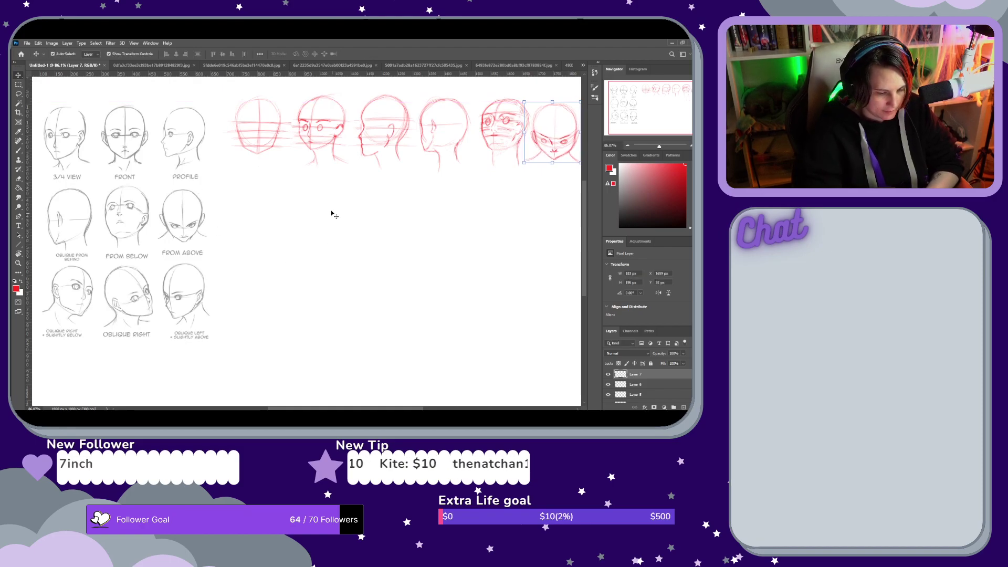
key(b)
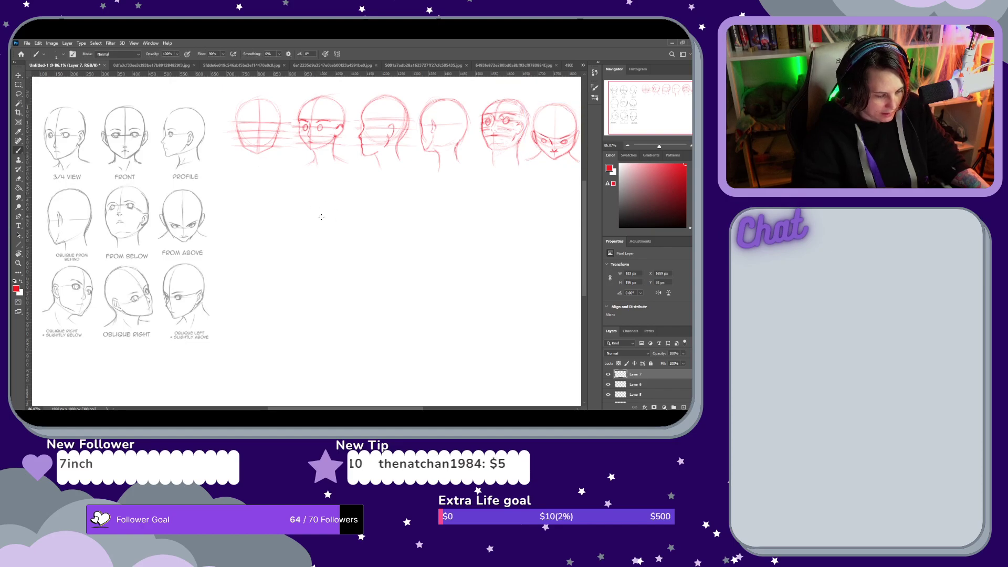
Look through the open reference images for material for the next head studies
click(158, 65)
click(234, 65)
click(320, 64)
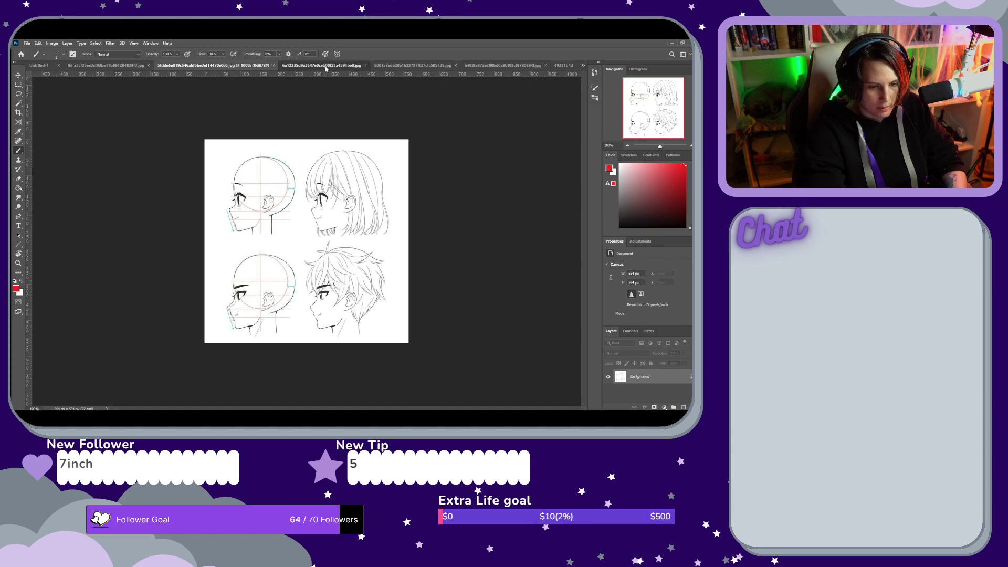
click(424, 64)
click(472, 64)
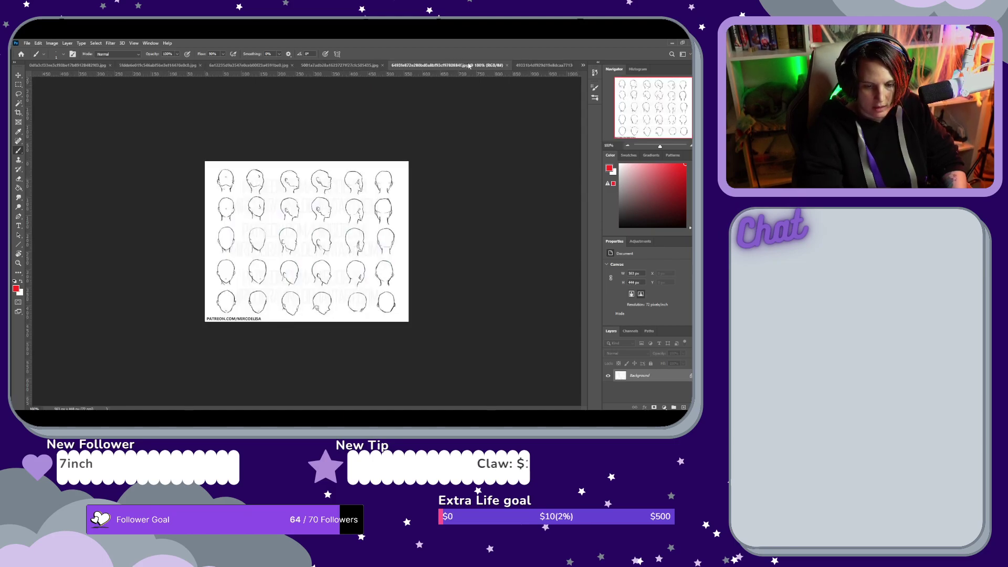
click(533, 65)
click(583, 65)
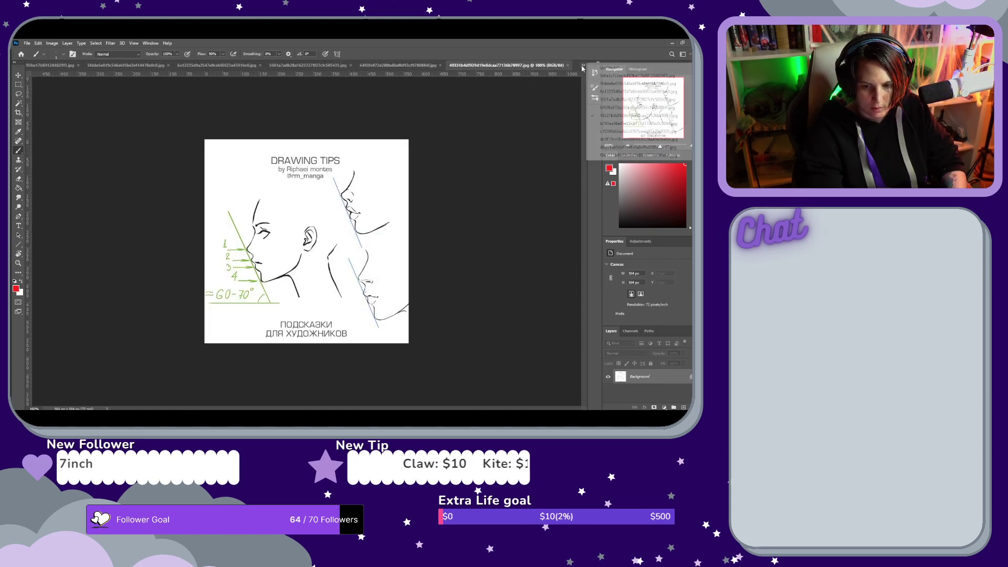
click(612, 135)
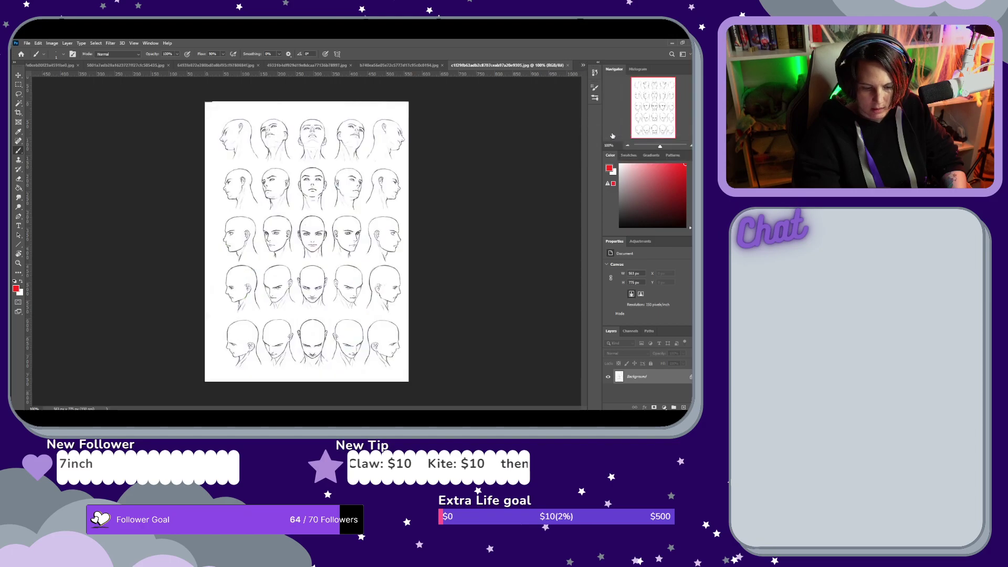
Copy the whole photo sheet of nine head angles and paste it into the Untitled-1 document
click(583, 64)
click(610, 143)
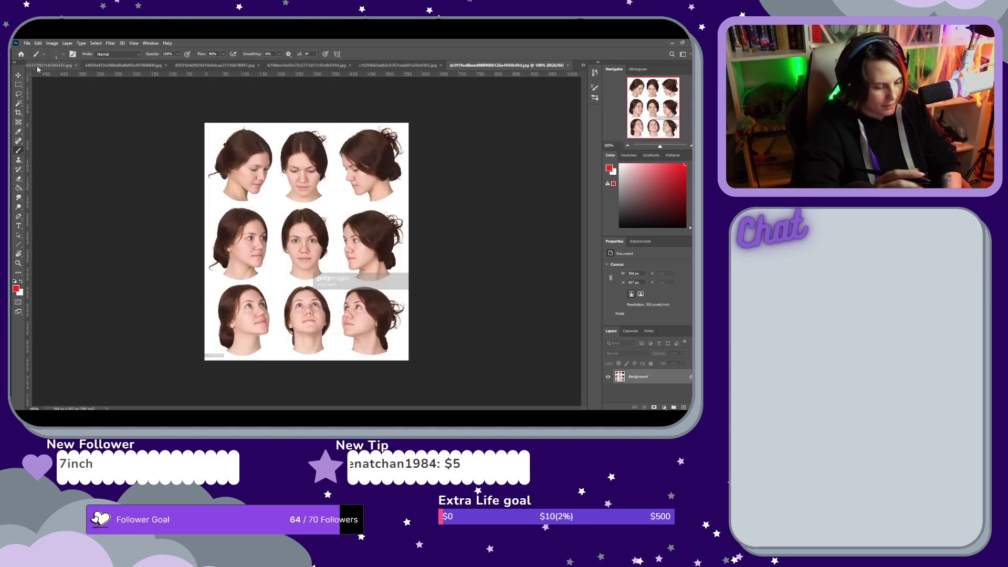
key(ctrl+a)
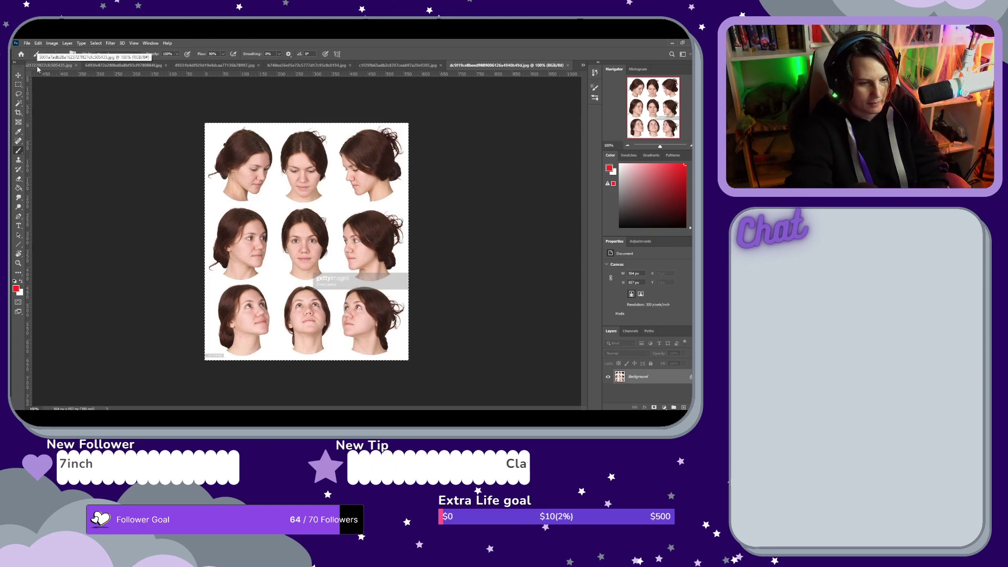
click(584, 68)
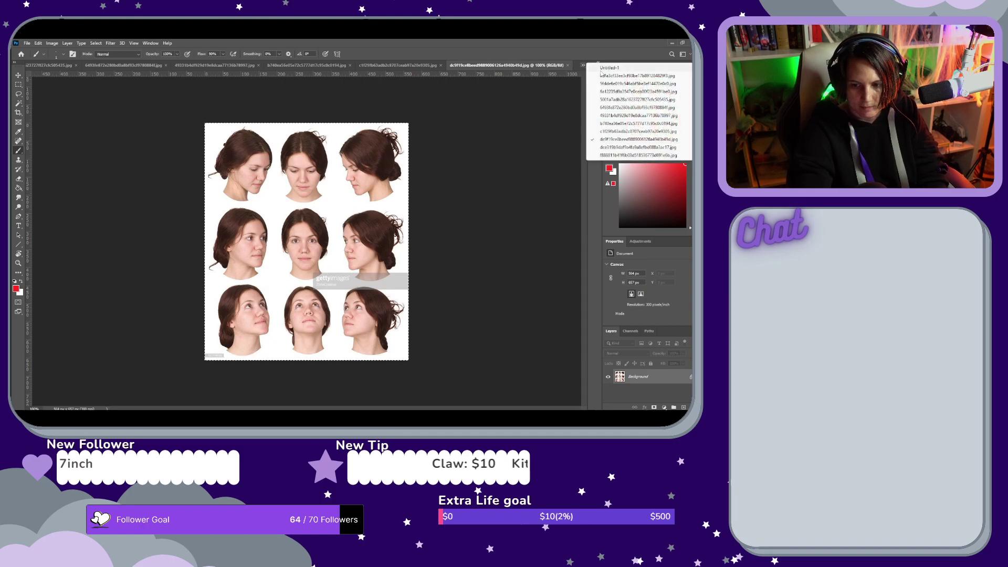
click(609, 68)
key(ctrl+v)
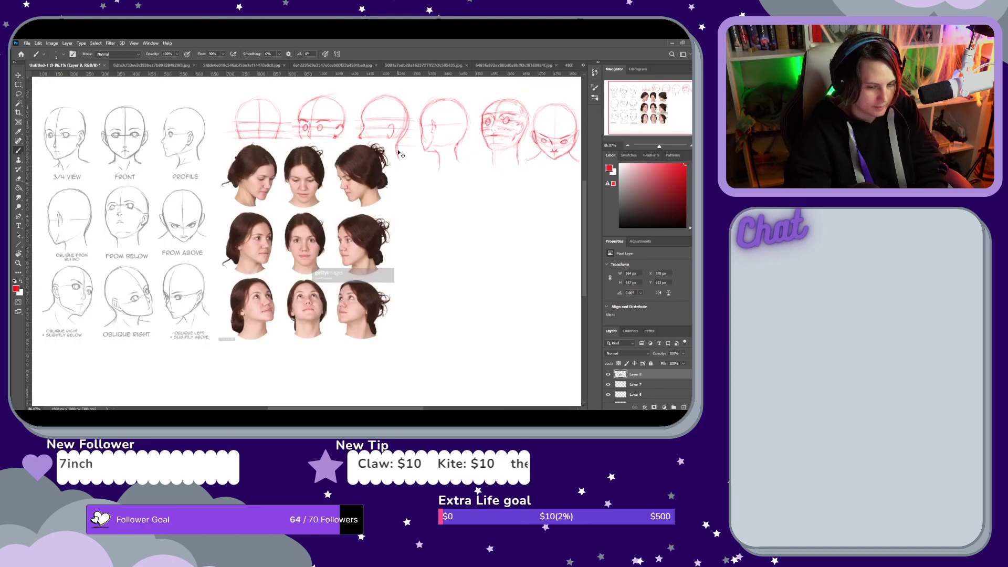
Hide the earlier red head sketches and the drawn reference sheet, leaving only the pasted photo sheet visible
click(608, 374)
click(608, 374)
click(608, 385)
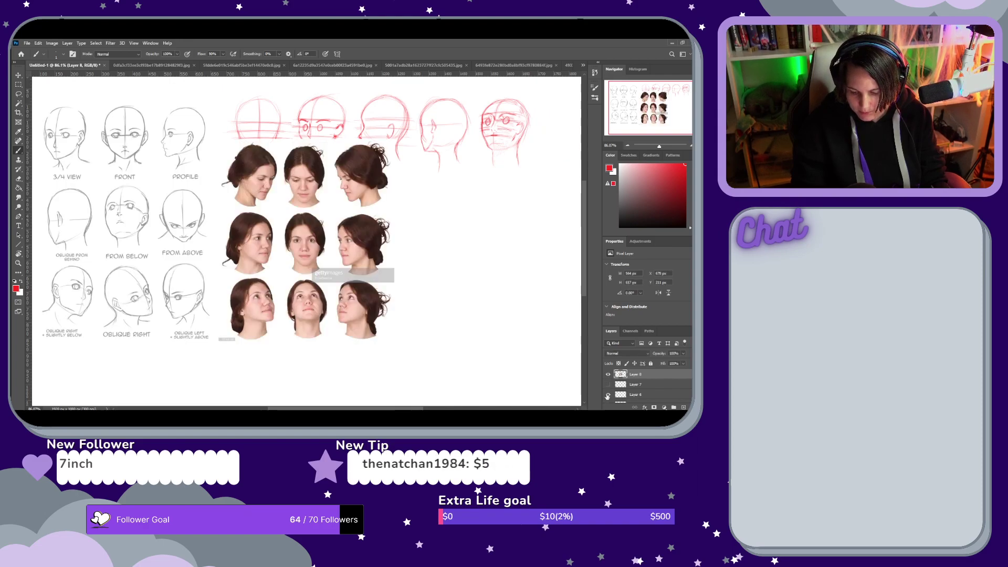
click(608, 395)
scroll(630, 386, down, 3)
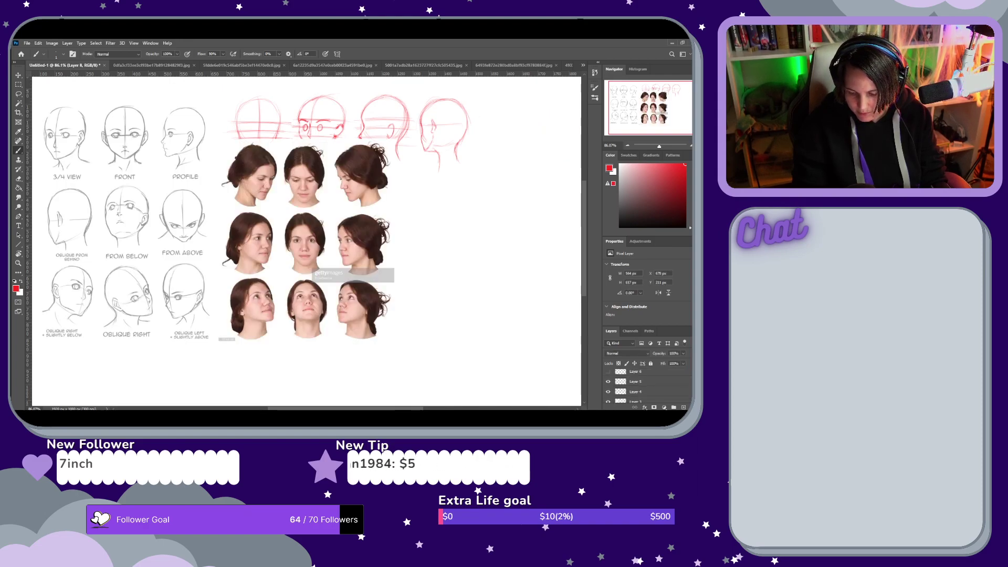
click(607, 380)
click(608, 390)
click(608, 401)
click(609, 401)
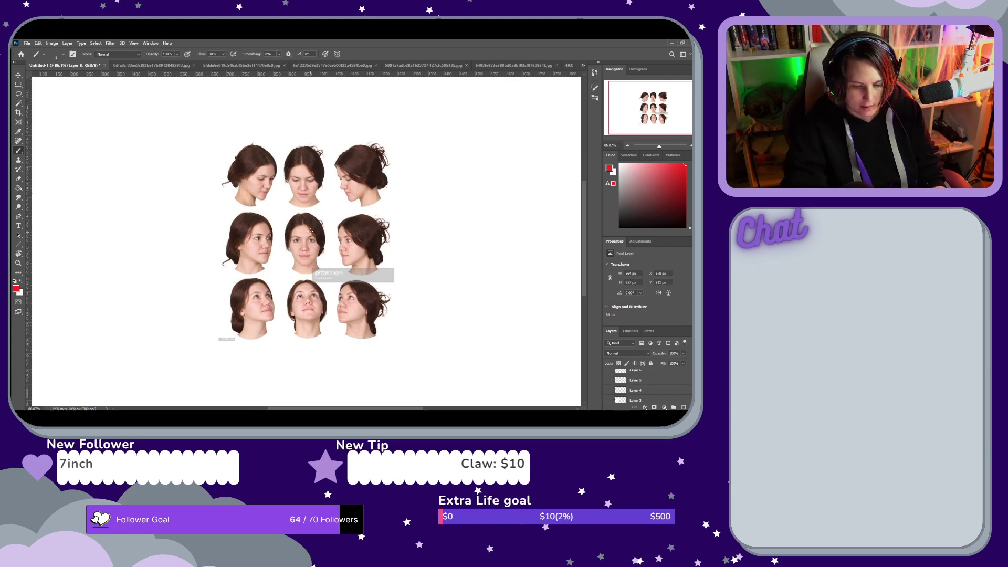
Move the photo sheet to the canvas's upper-left corner and add a new layer for sketching
key(v)
mouse_move(361, 238)
mouse_down()
mouse_move(296, 262)
mouse_move(171, 180)
mouse_move(150, 179)
mouse_move(148, 163)
mouse_up()
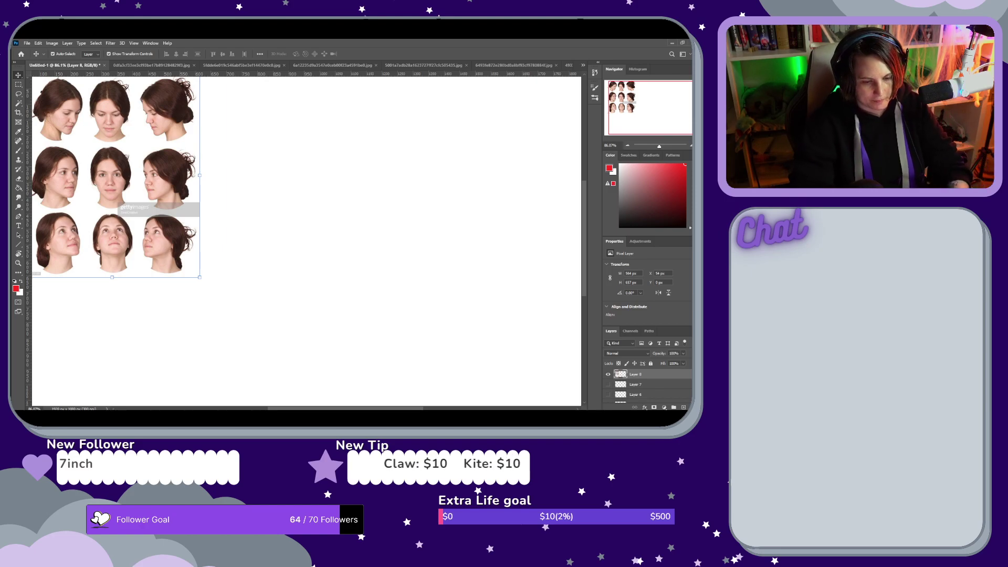
key(b)
key(ctrl+shift+n)
click(415, 151)
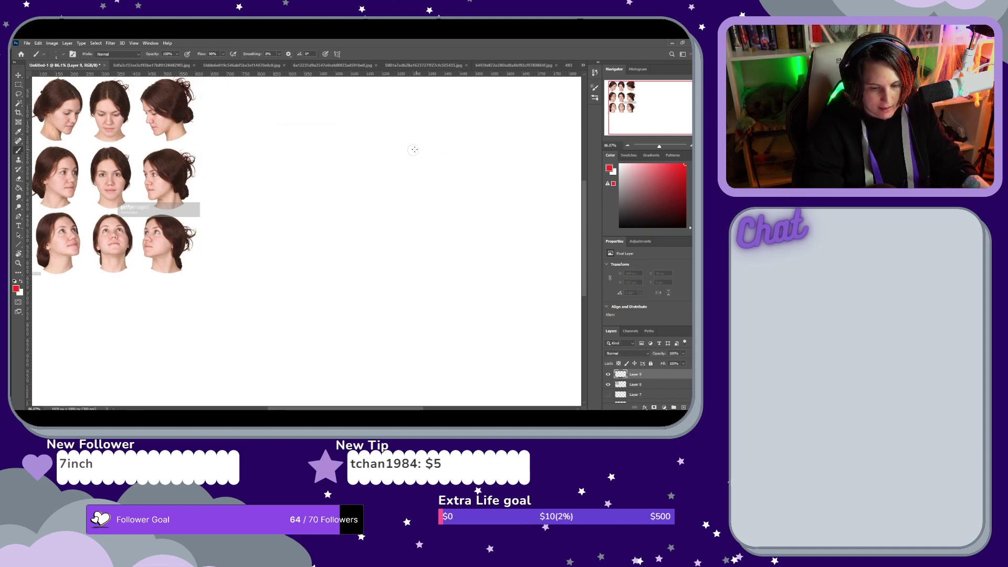
Sketch a light red circle to the right of the photos for the new head and thin its rough outline
click(358, 129)
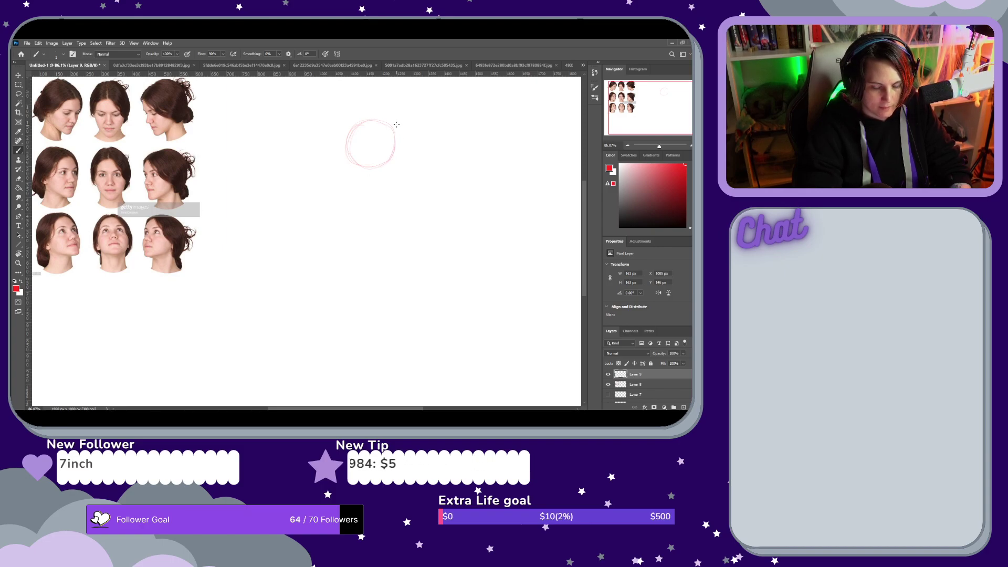
key(e)
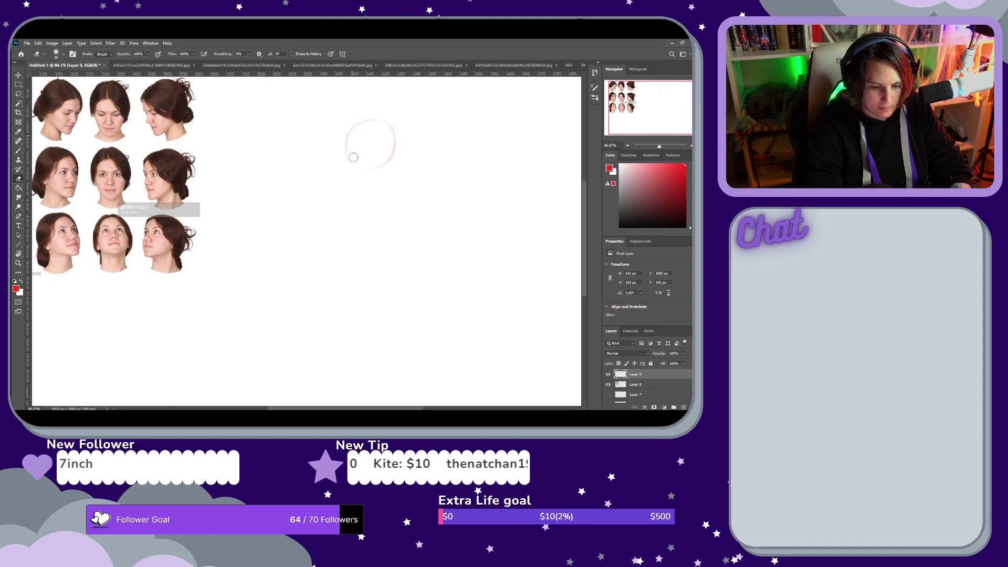
key(b)
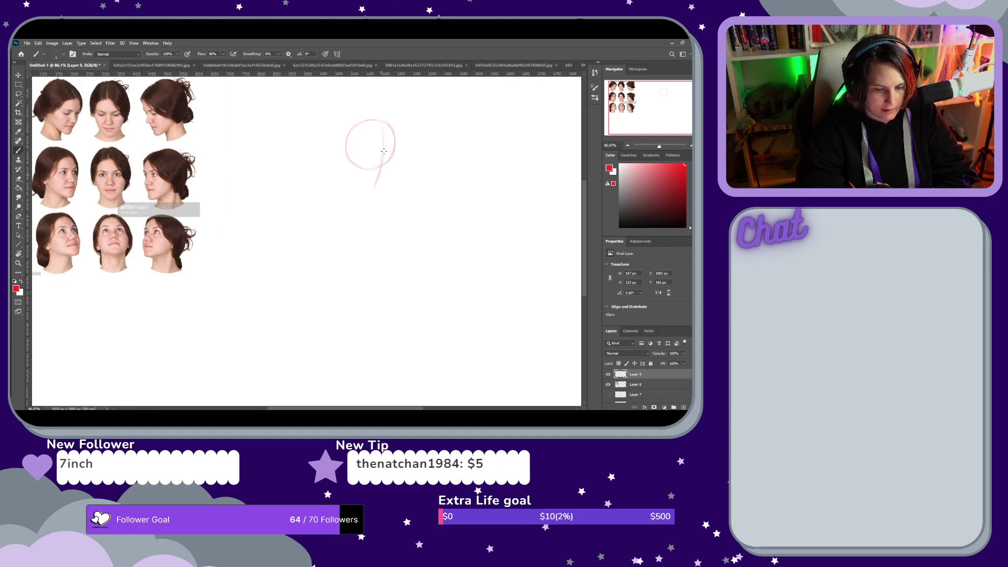
drag(383, 130, 378, 167)
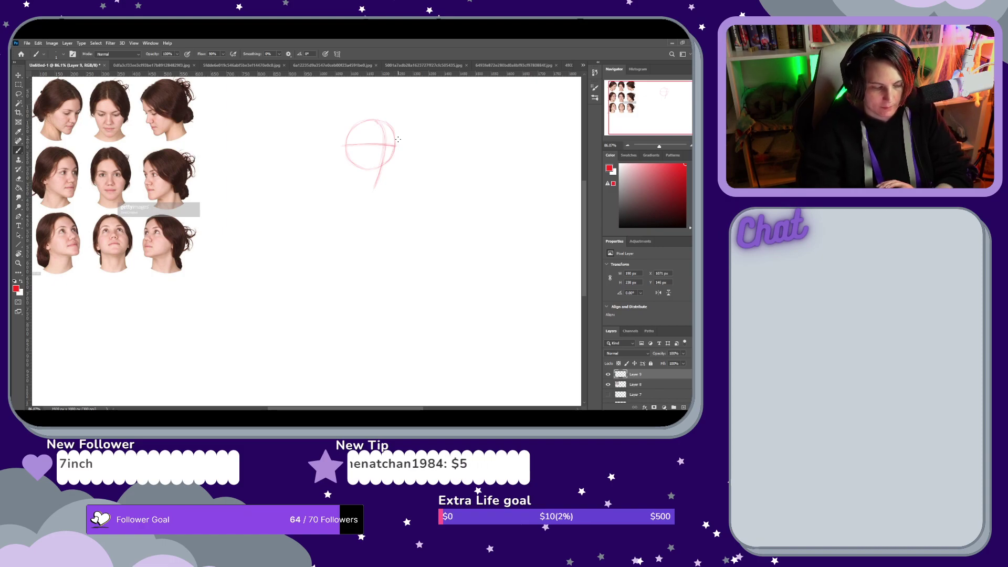
key(ctrl+z)
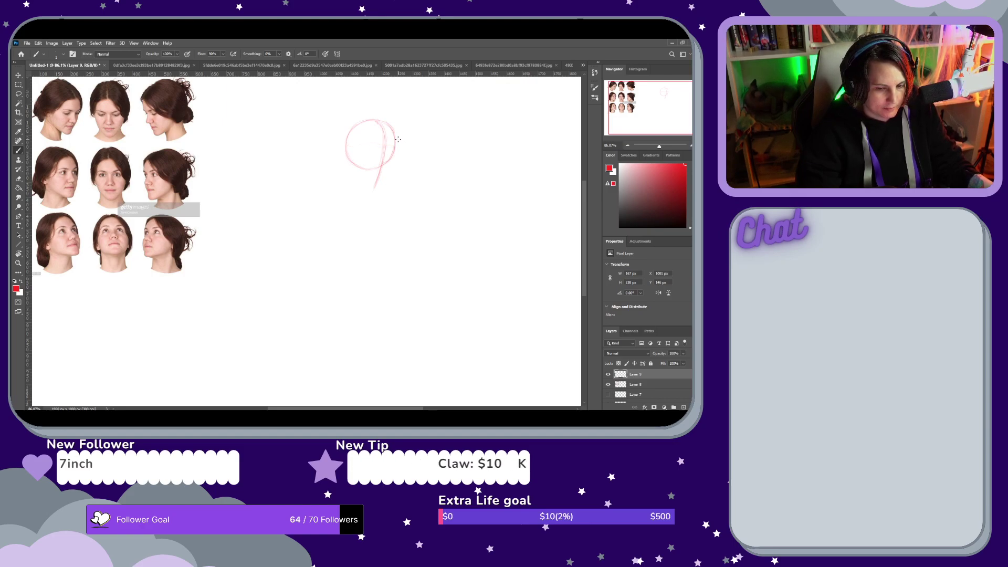
key(ctrl+z)
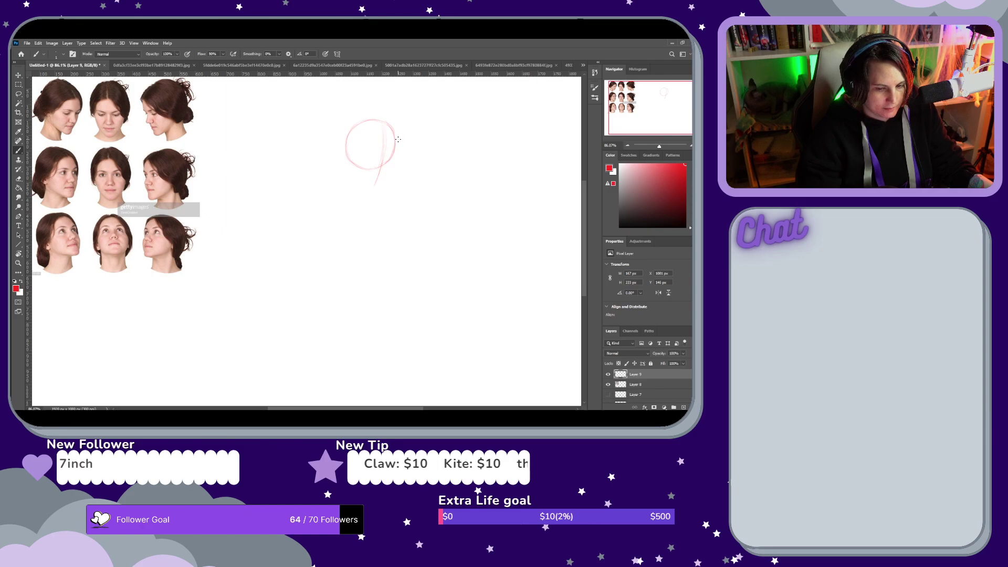
key(ctrl+z)
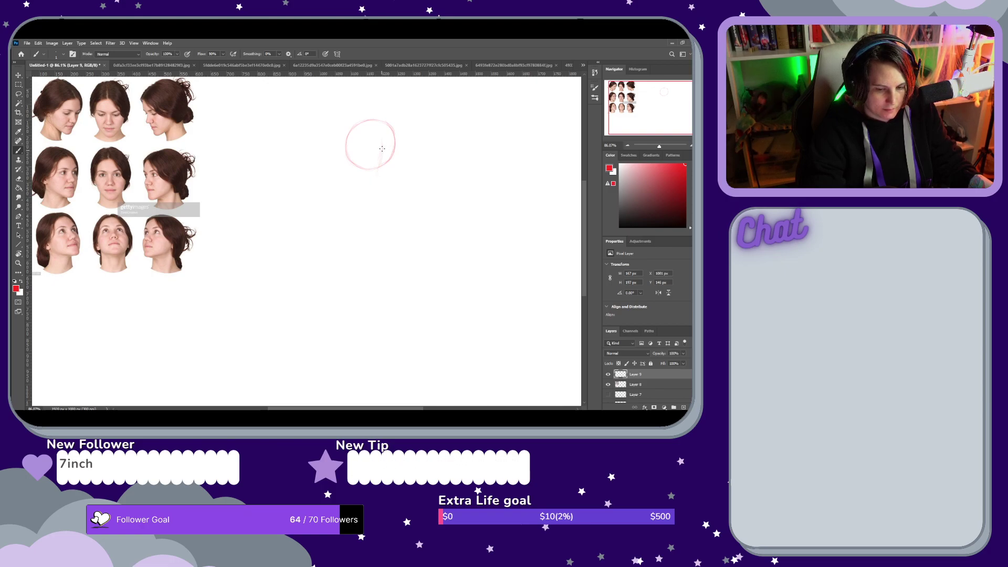
drag(382, 140, 375, 179)
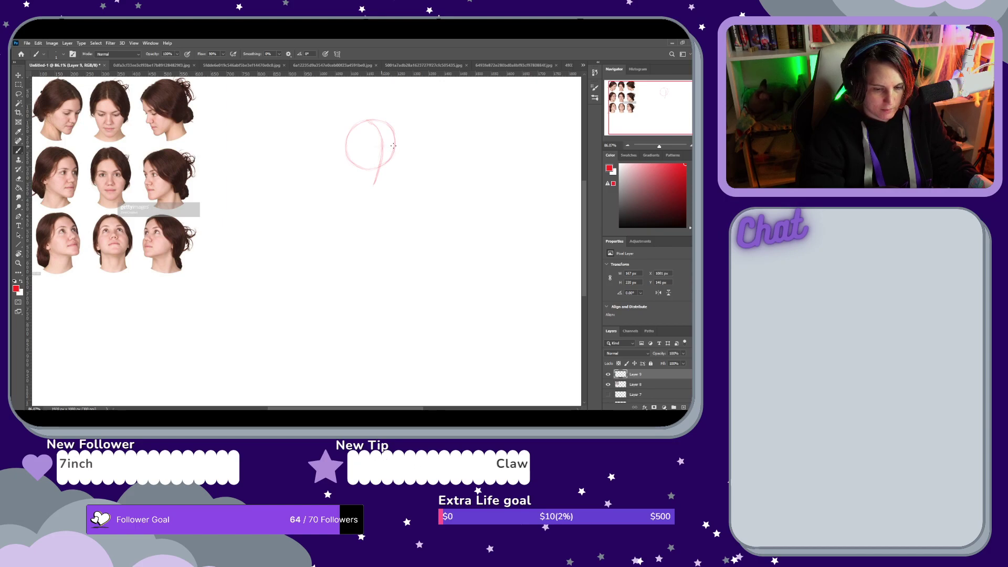
drag(380, 145, 393, 146)
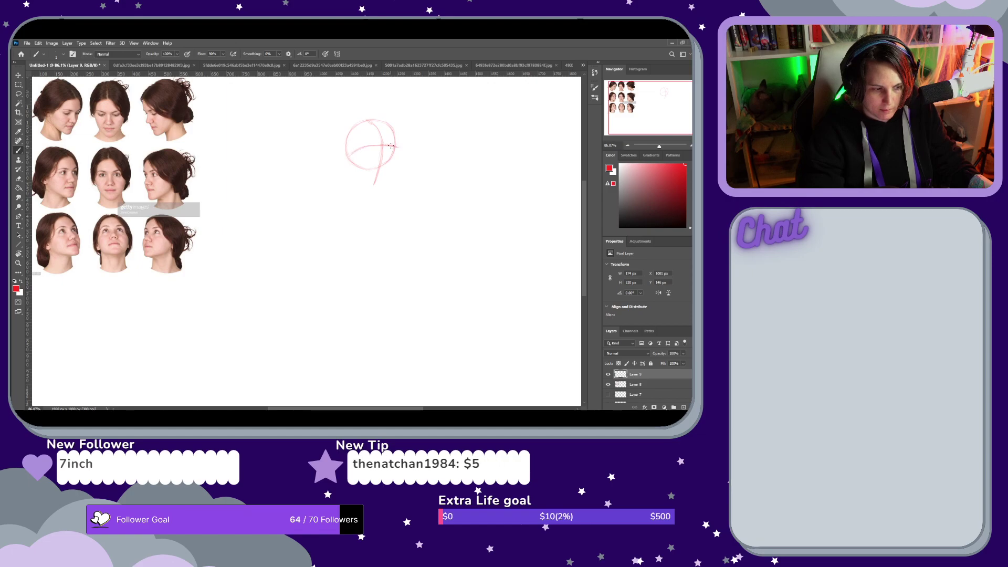
drag(392, 146, 399, 145)
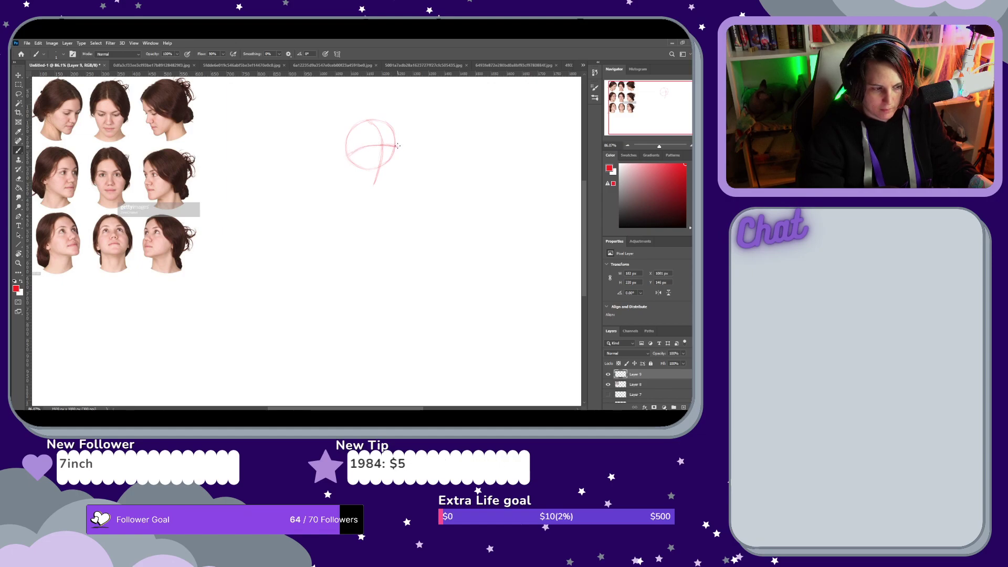
key(ctrl+z)
key(ctrl+z)
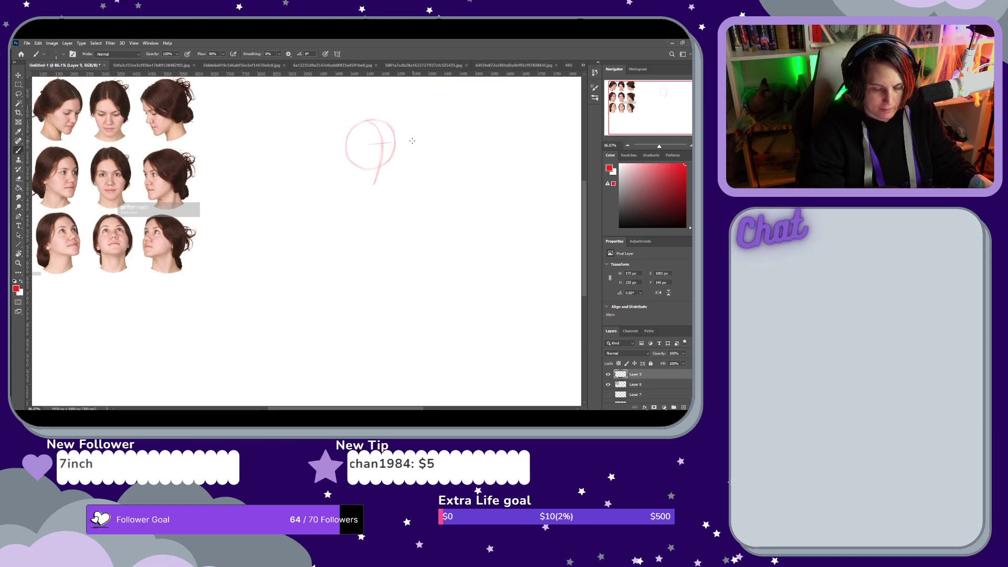
key(ctrl+z)
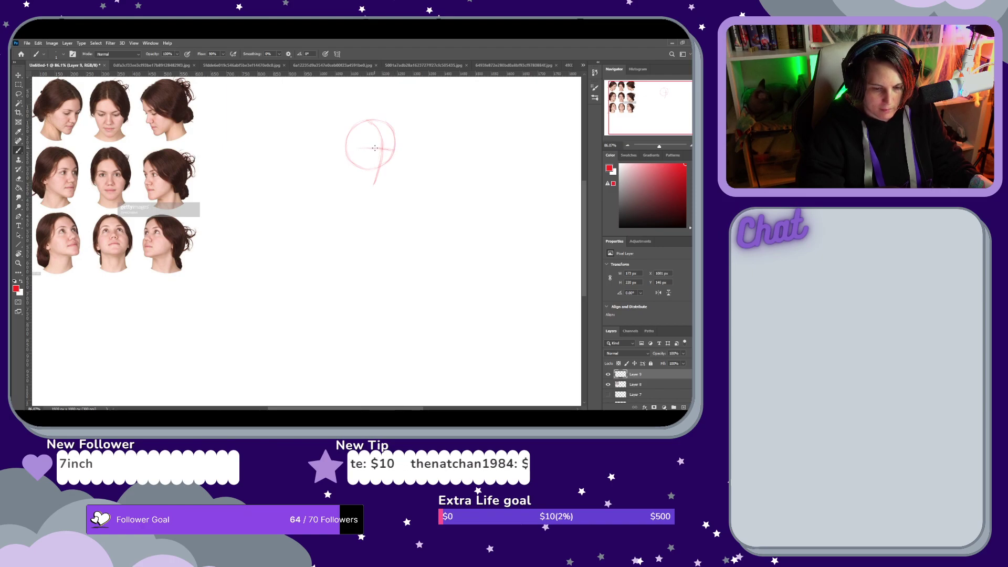
drag(350, 150, 384, 148)
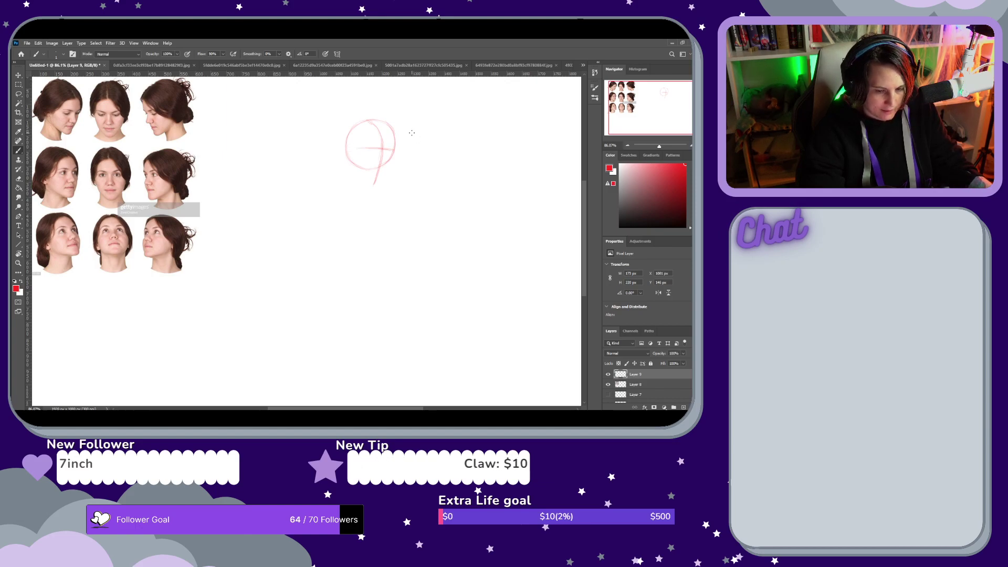
key(ctrl+z)
key(ctrl+z)
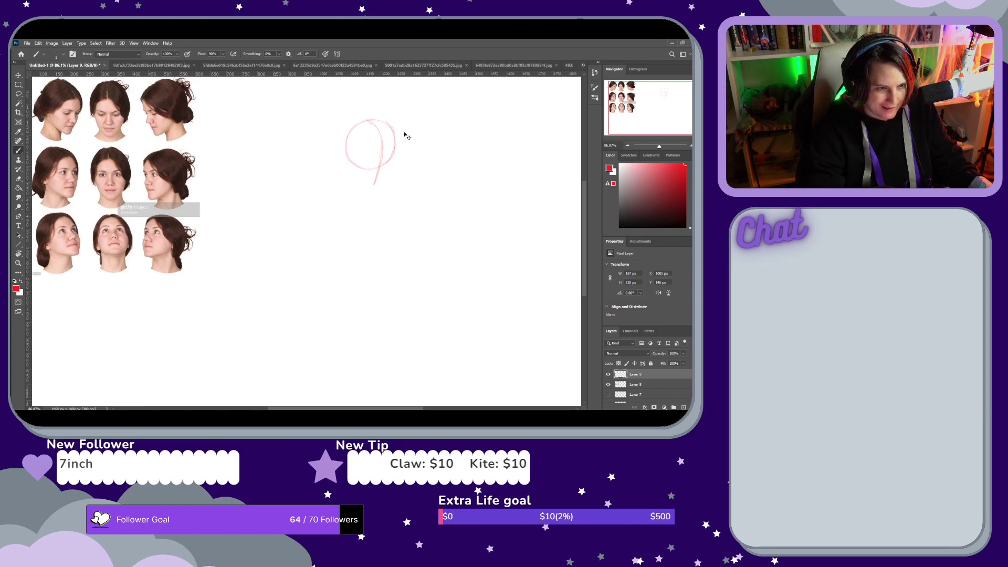
key(ctrl+z)
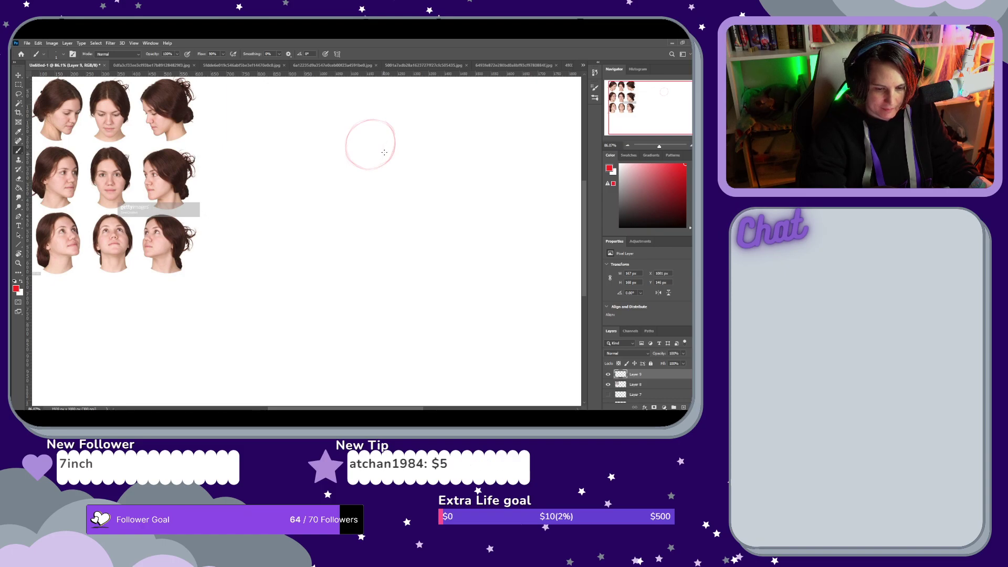
Sketch a curved facial centre line down to the chin and a brow line sloping across the circle for a three-quarter, downward-tilted head
drag(375, 178, 384, 154)
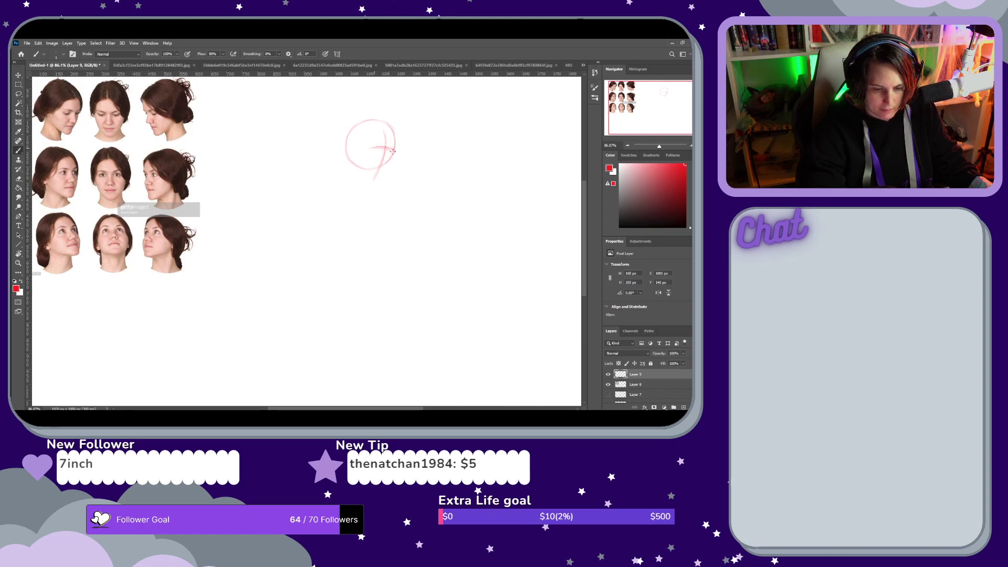
key(ctrl+z)
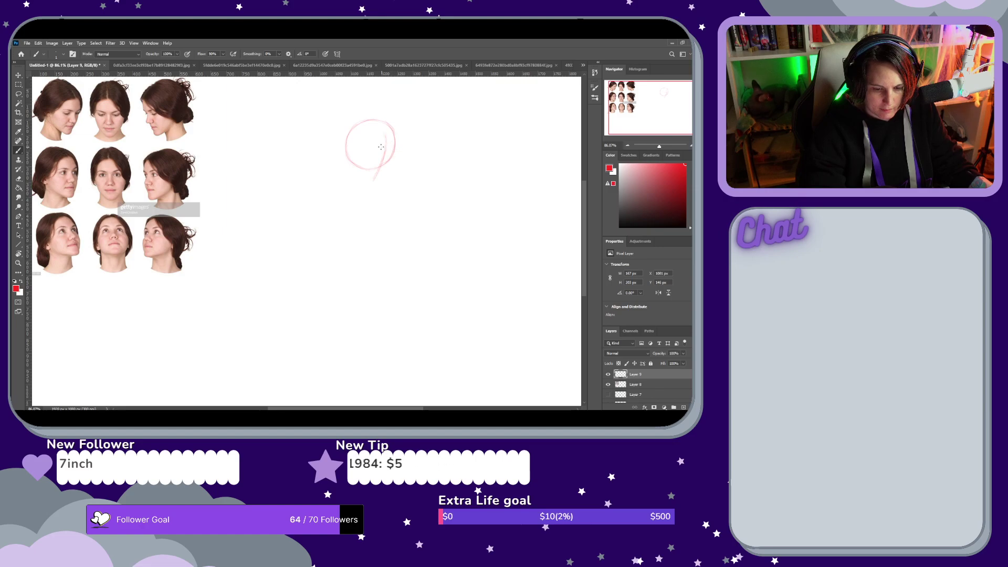
drag(375, 149, 389, 153)
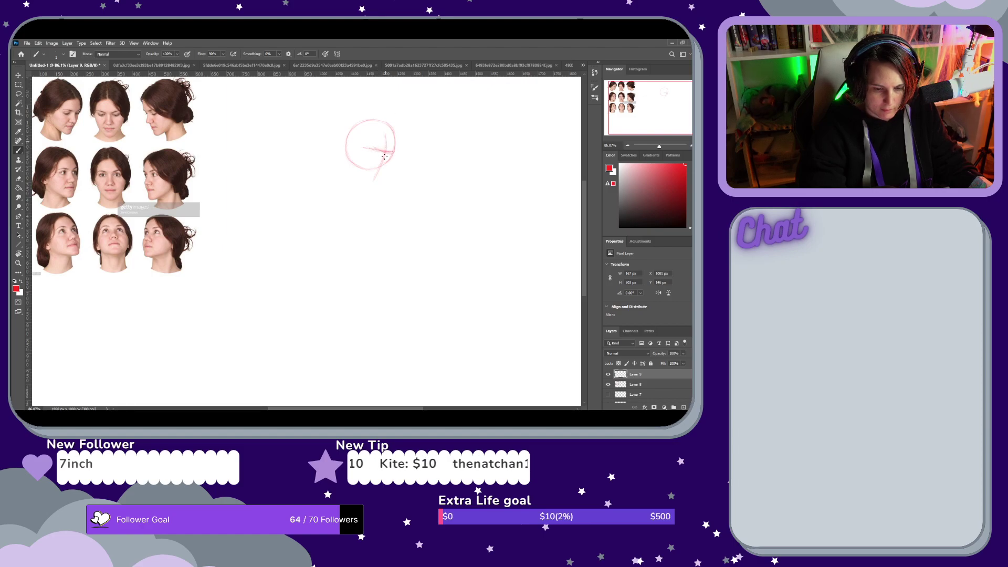
drag(385, 149, 372, 185)
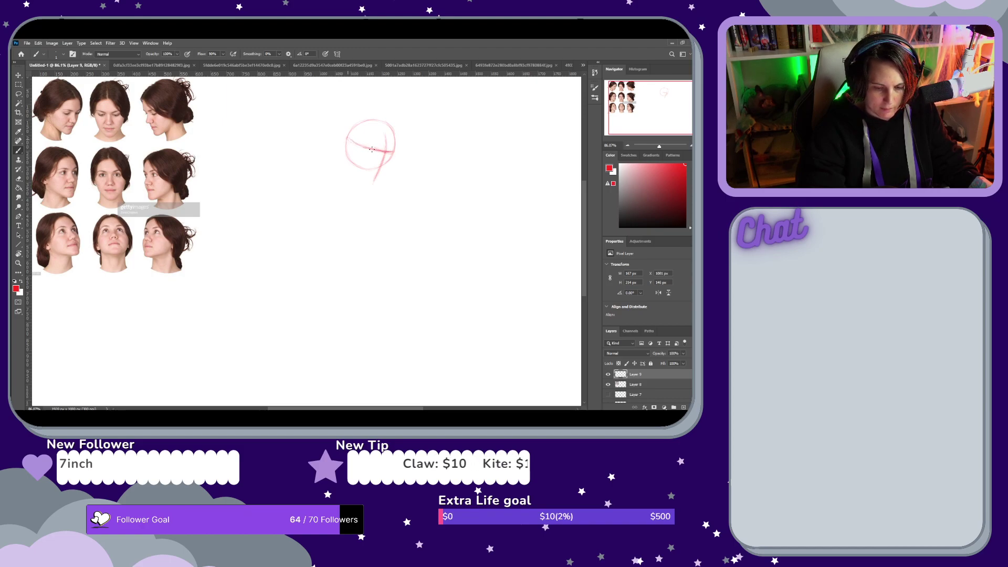
drag(394, 134, 395, 158)
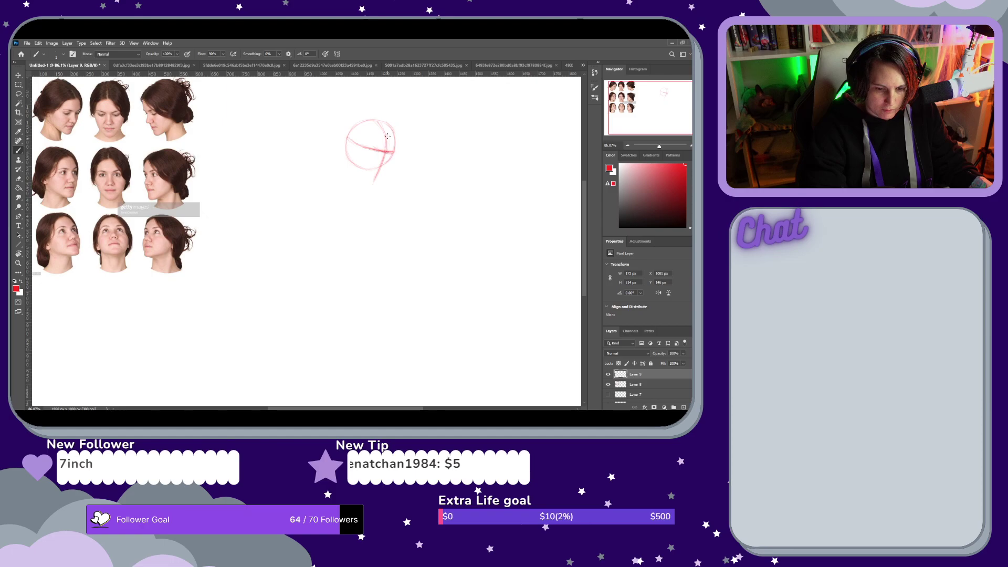
drag(377, 179, 370, 187)
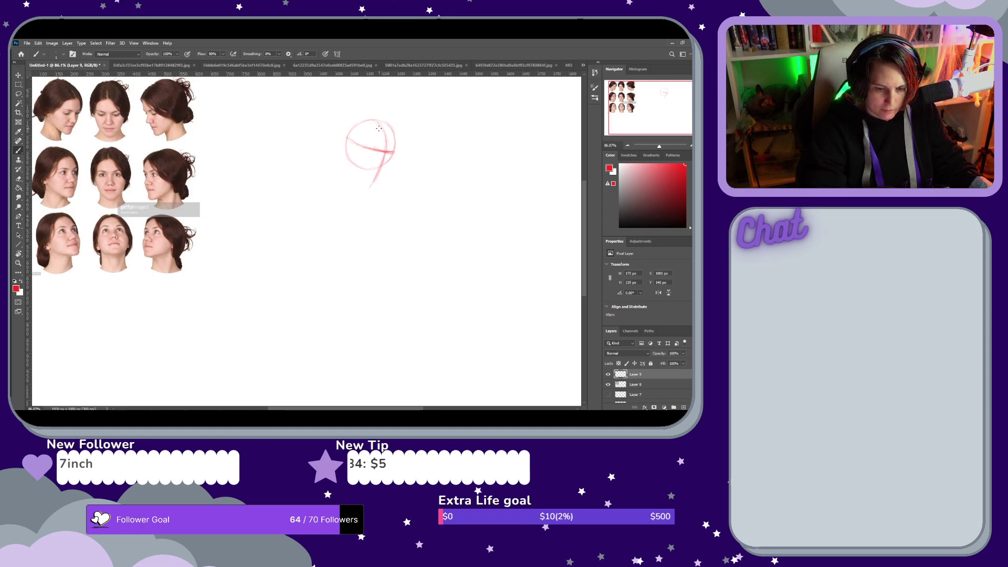
drag(347, 139, 387, 152)
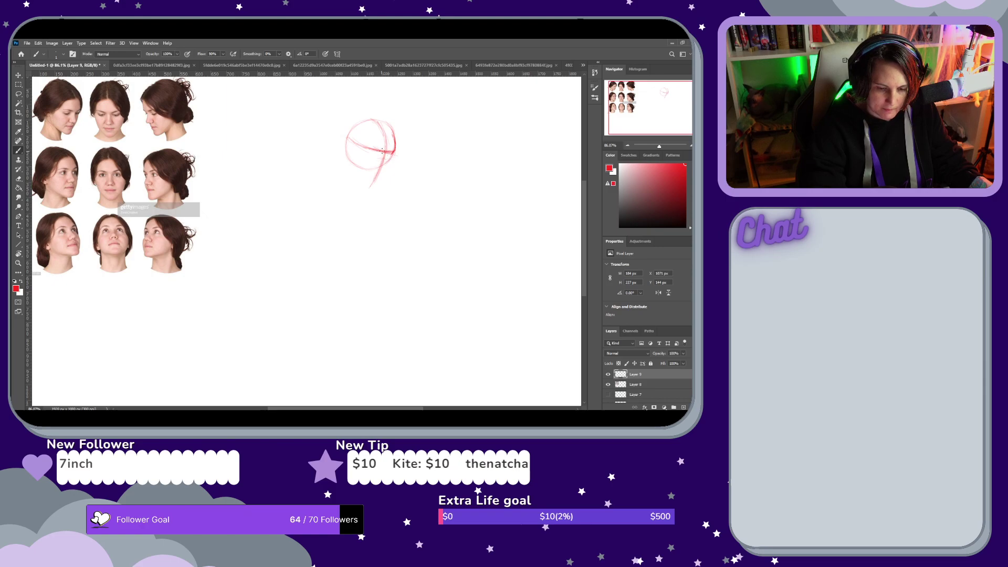
Sketch the nose and mouth guide lines below the brow line and clean up the strokes around the chin
drag(393, 149, 360, 152)
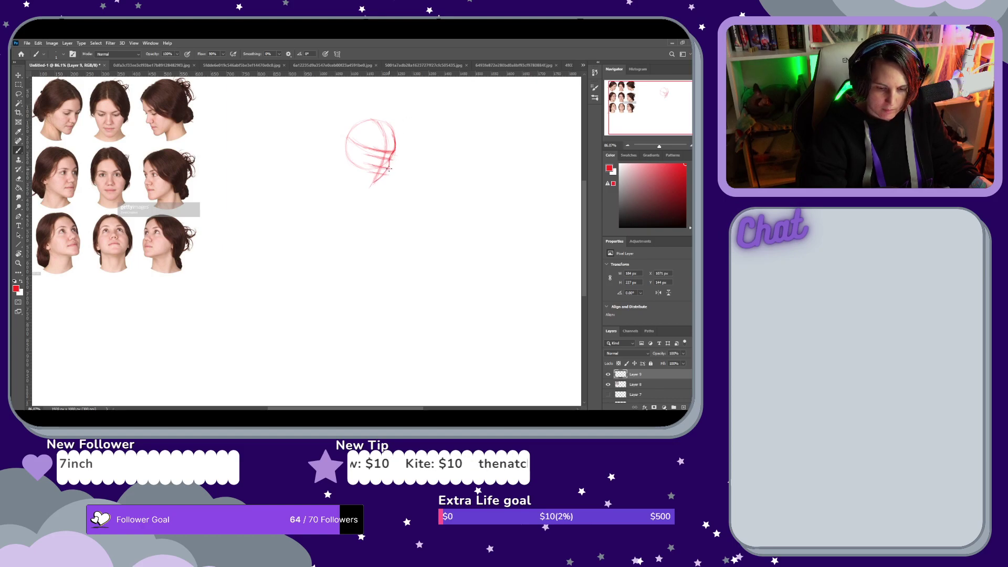
key(e)
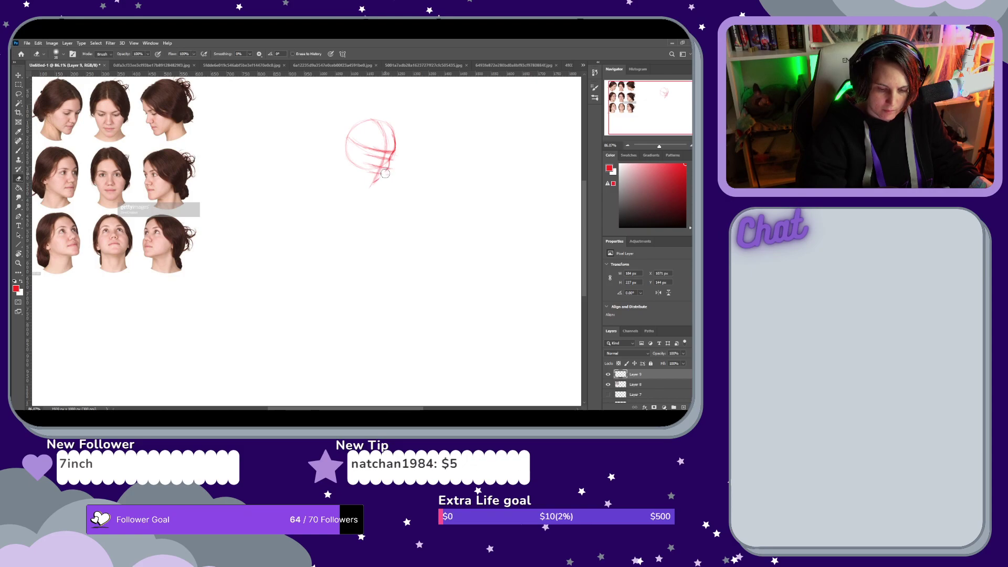
key(b)
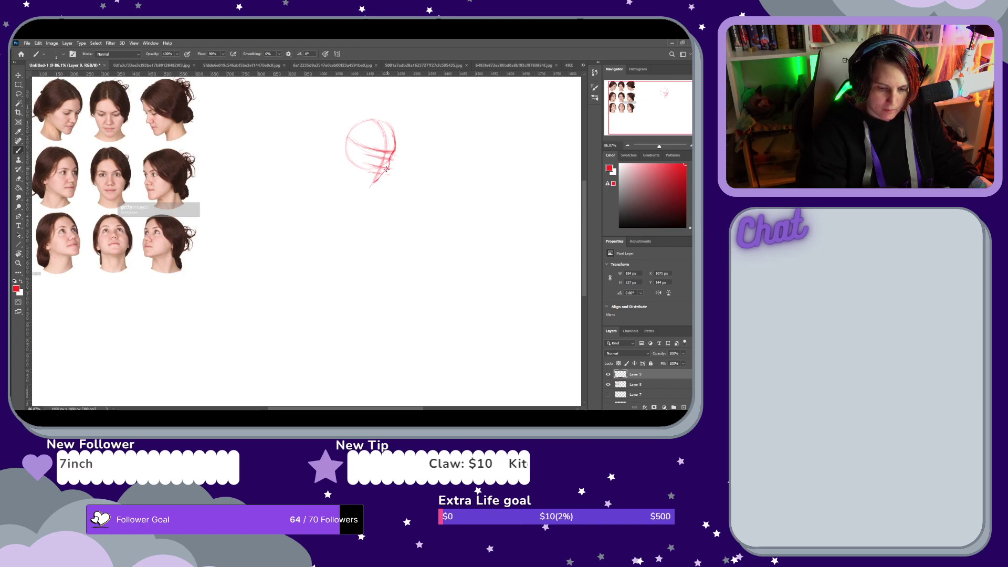
key(e)
key(b)
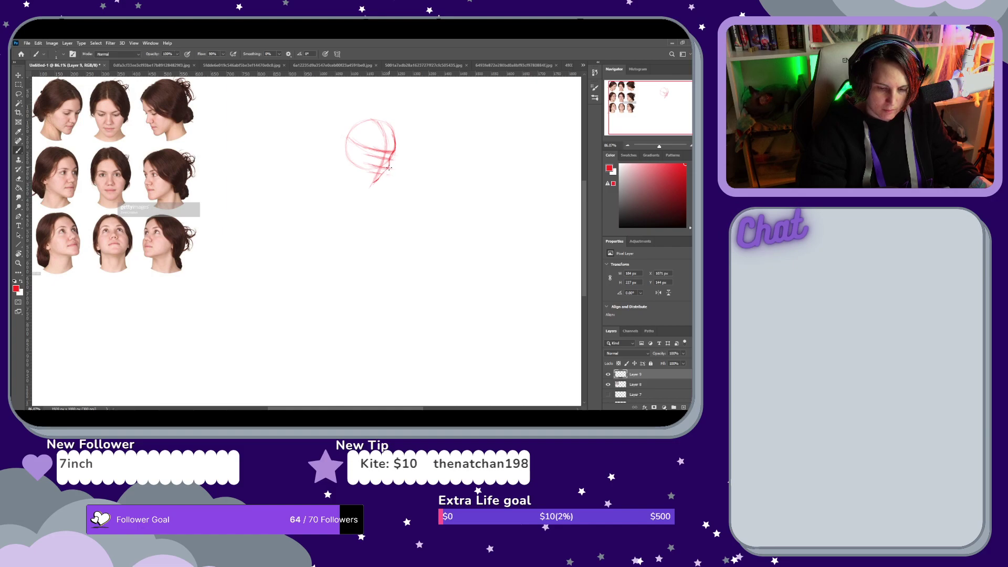
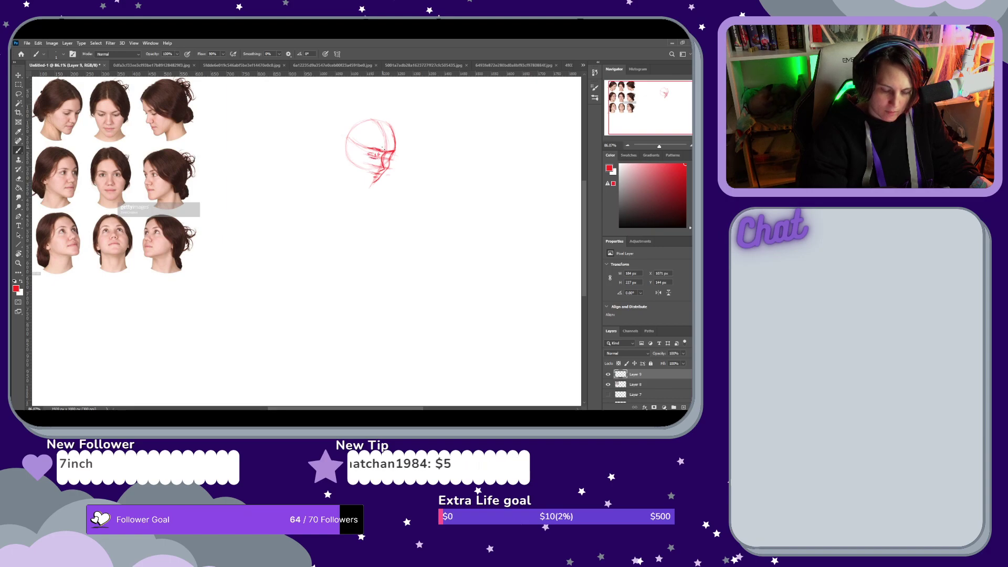
Sketch and refine the eyes and brows under the brow line, erasing stray guide strokes around them
key(e)
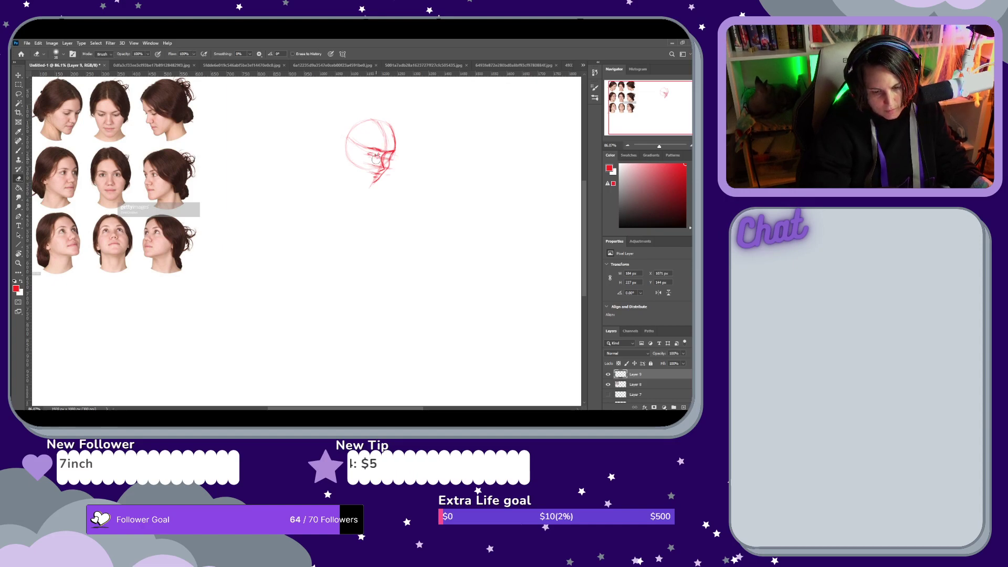
key(b)
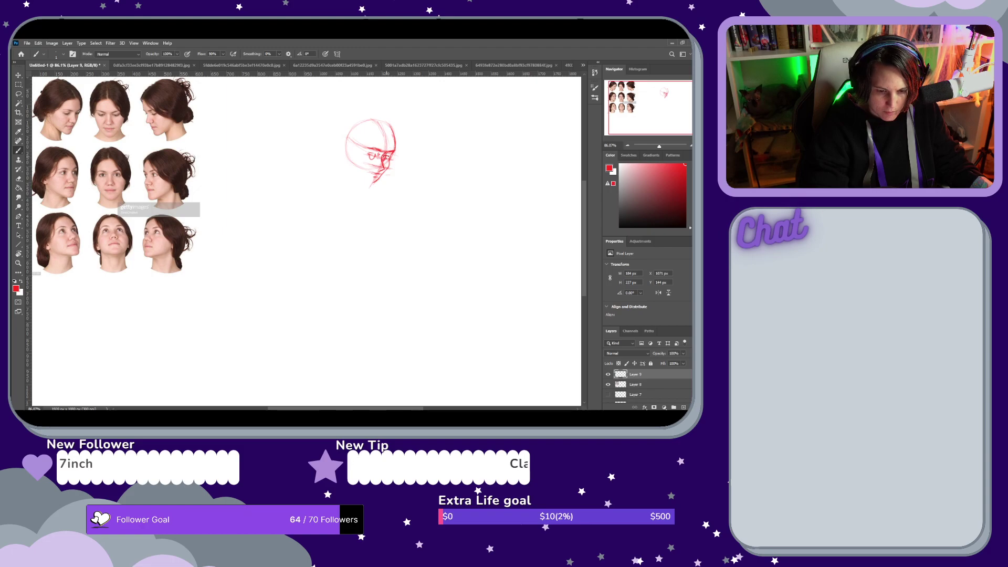
drag(385, 156, 376, 153)
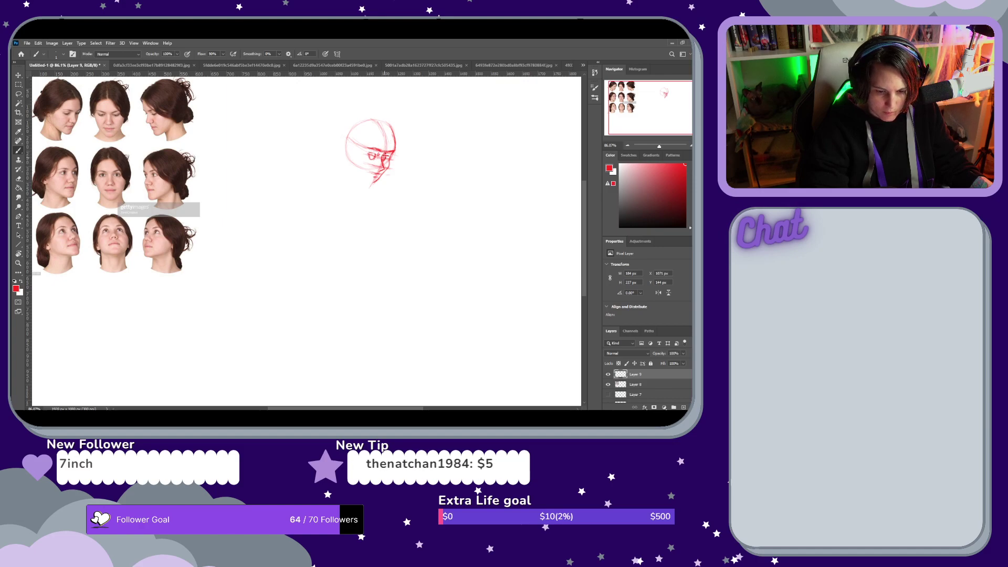
key(e)
key(b)
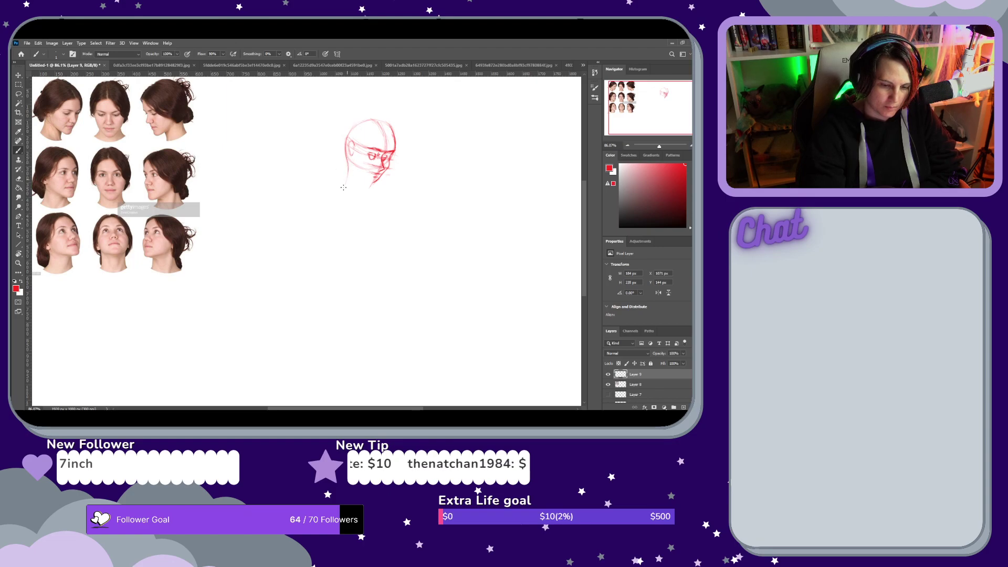
Draw the neck lines and define the jaw and chin, erasing excess strokes, and strengthen the crown's outline
drag(339, 194, 352, 162)
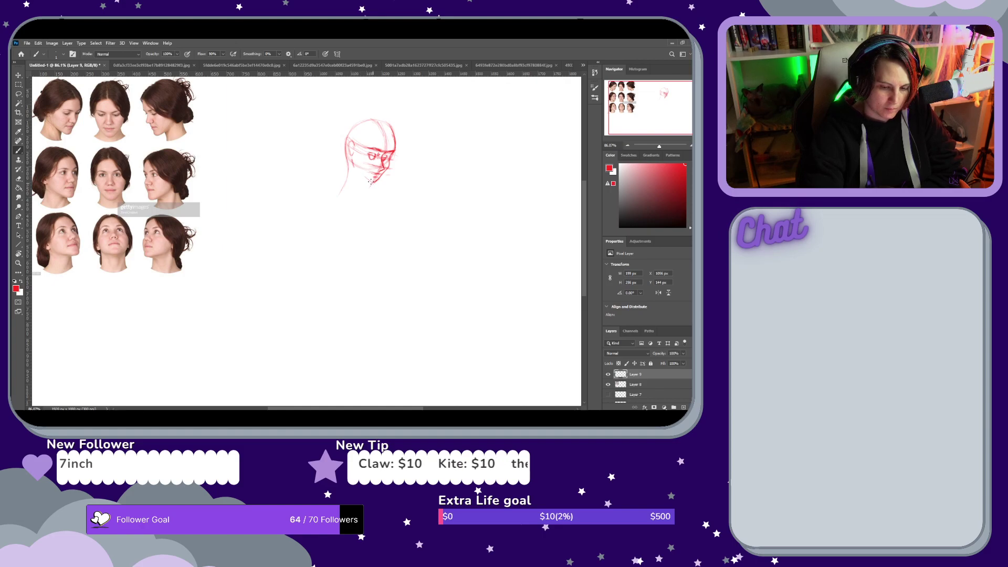
key(e)
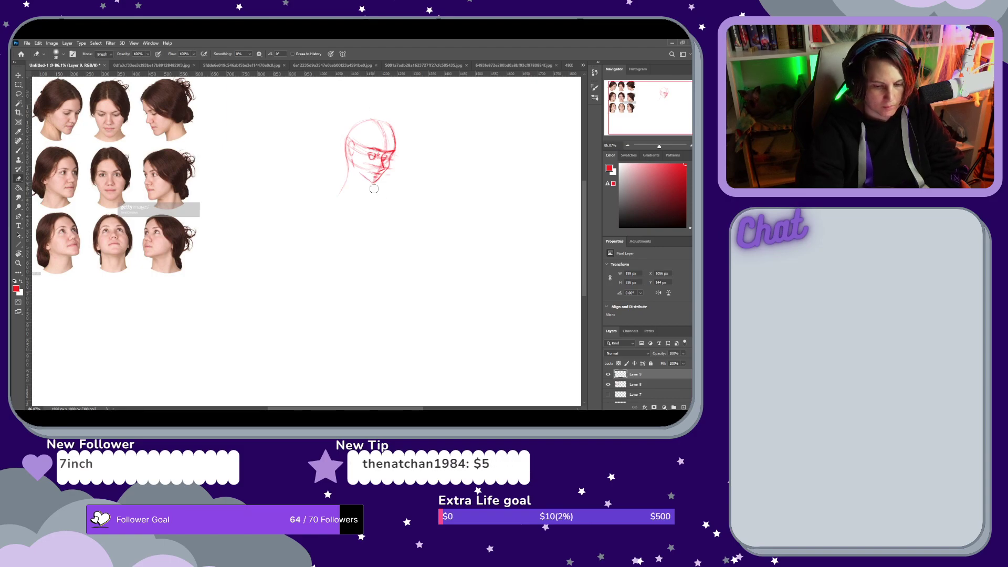
key(b)
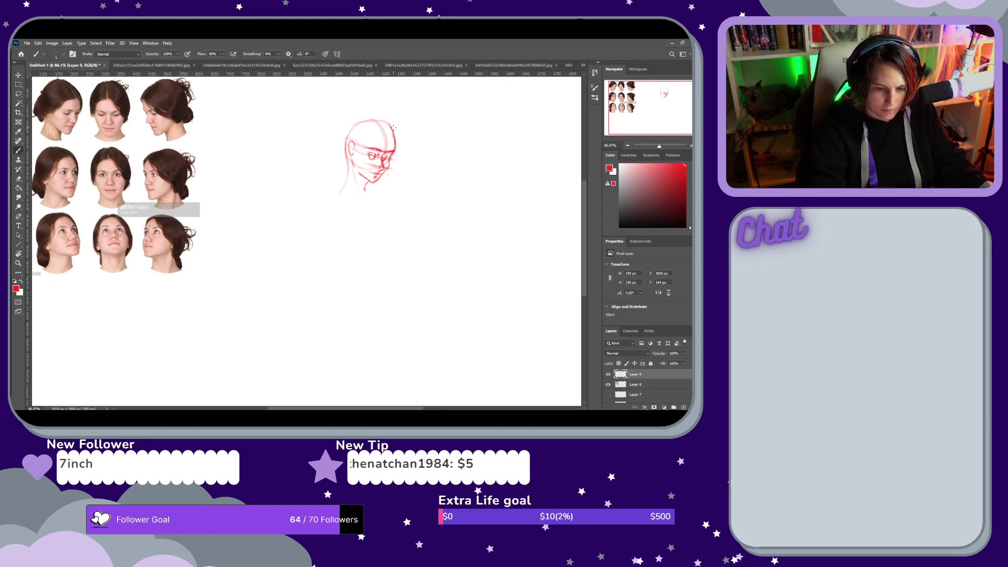
drag(361, 121, 356, 125)
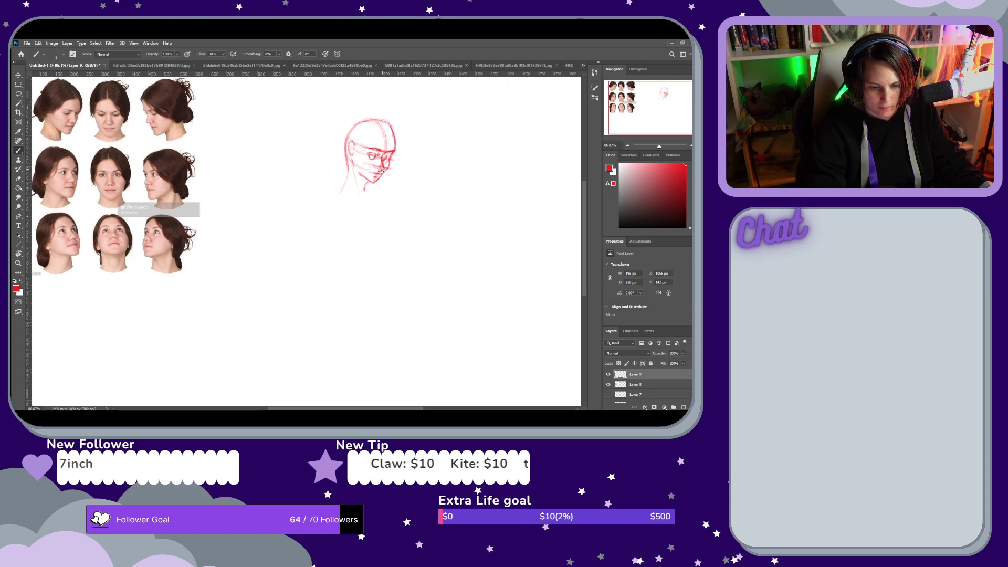
Scale the head sketch down slightly and move it directly beside the top row of photos
key(v)
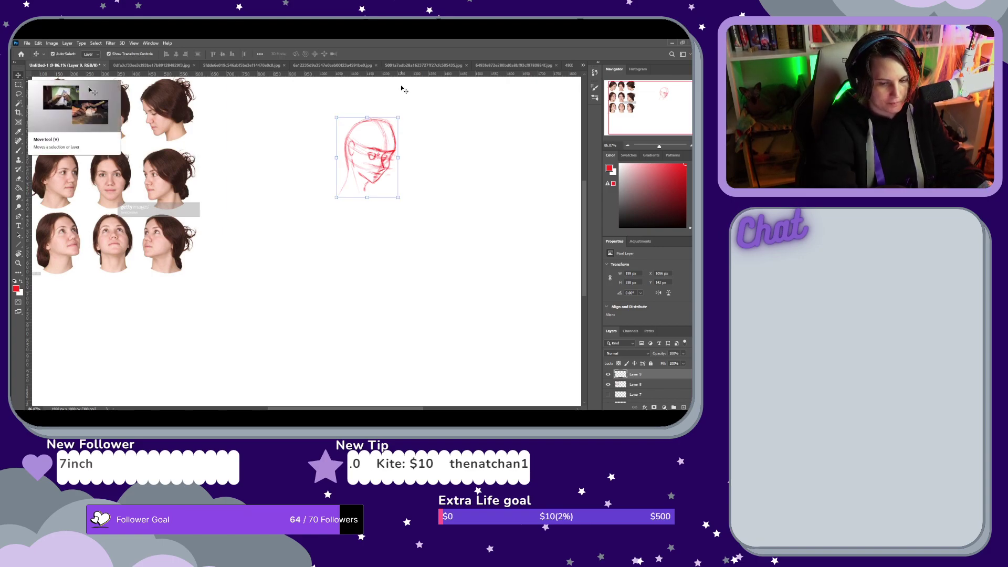
drag(398, 117, 392, 123)
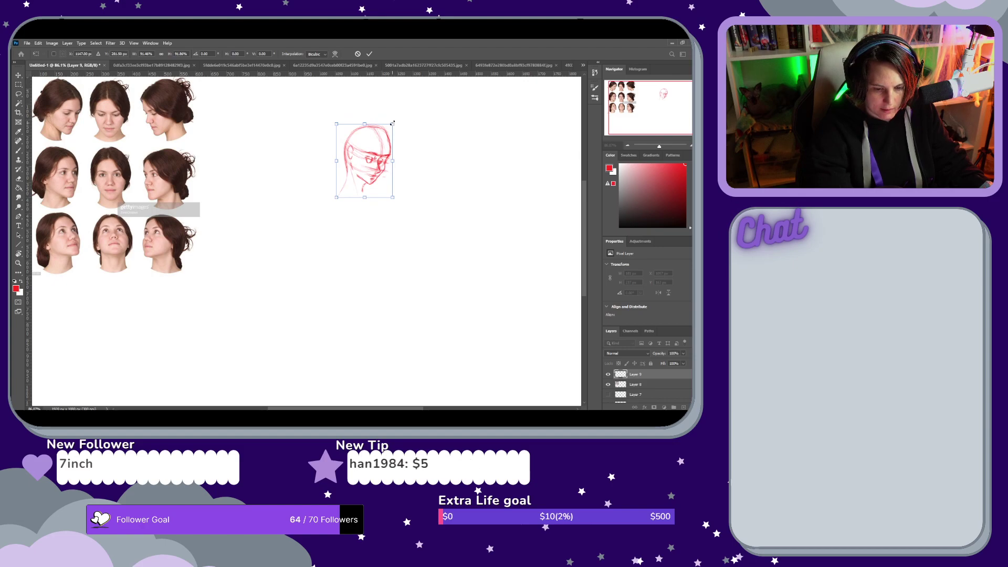
drag(392, 124, 397, 126)
mouse_move(388, 172)
mouse_down()
mouse_move(321, 129)
mouse_move(267, 125)
mouse_up()
click(369, 54)
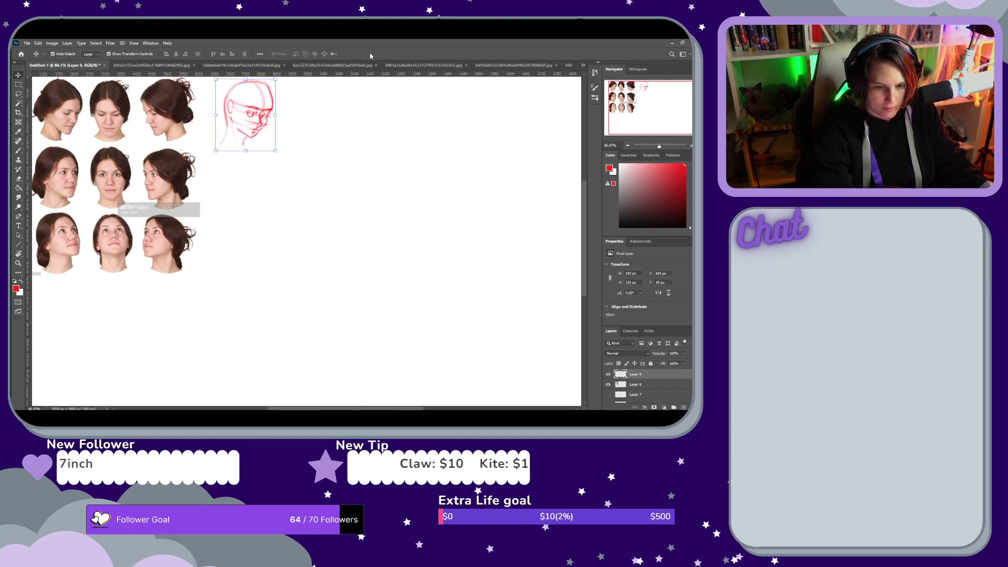
Add a new layer above the head sketch and brush a light line over the crown of the head
key(ctrl+shift+n)
click(416, 149)
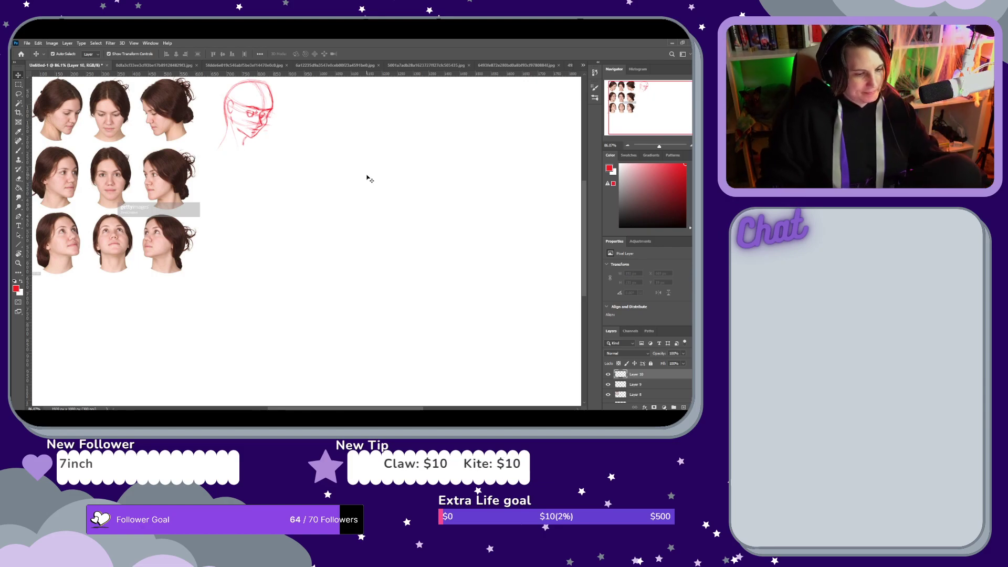
click(235, 113)
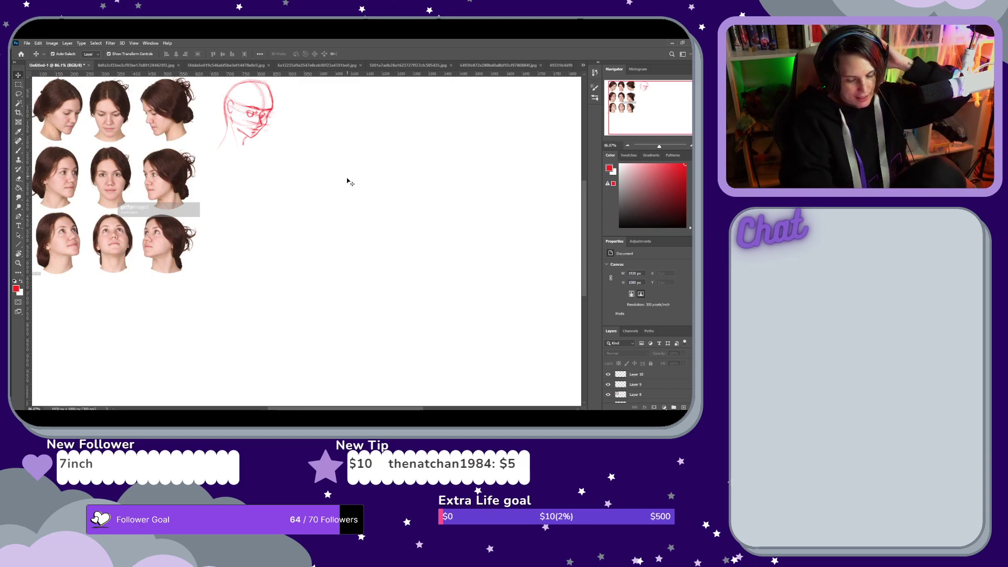
click(651, 376)
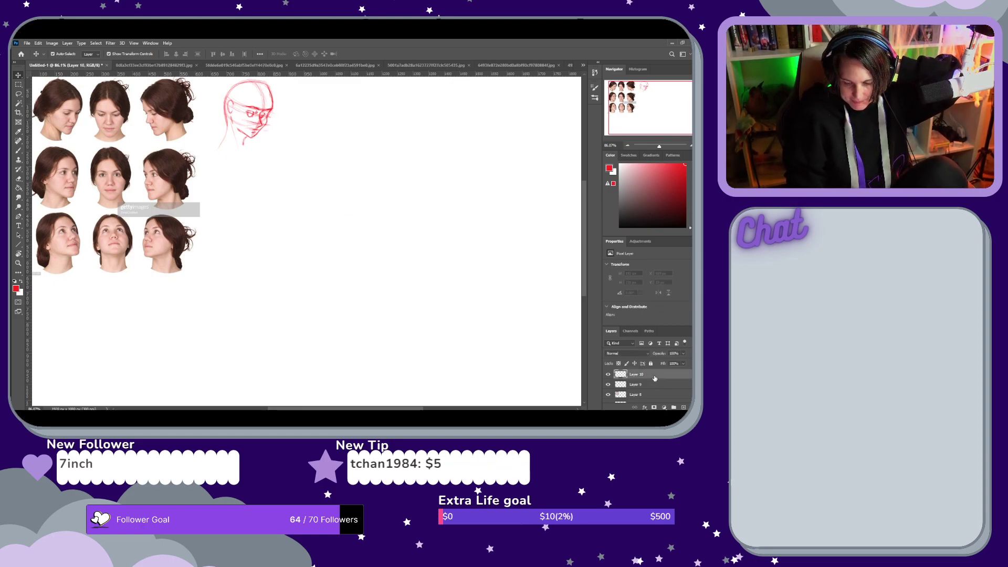
key(b)
click(261, 83)
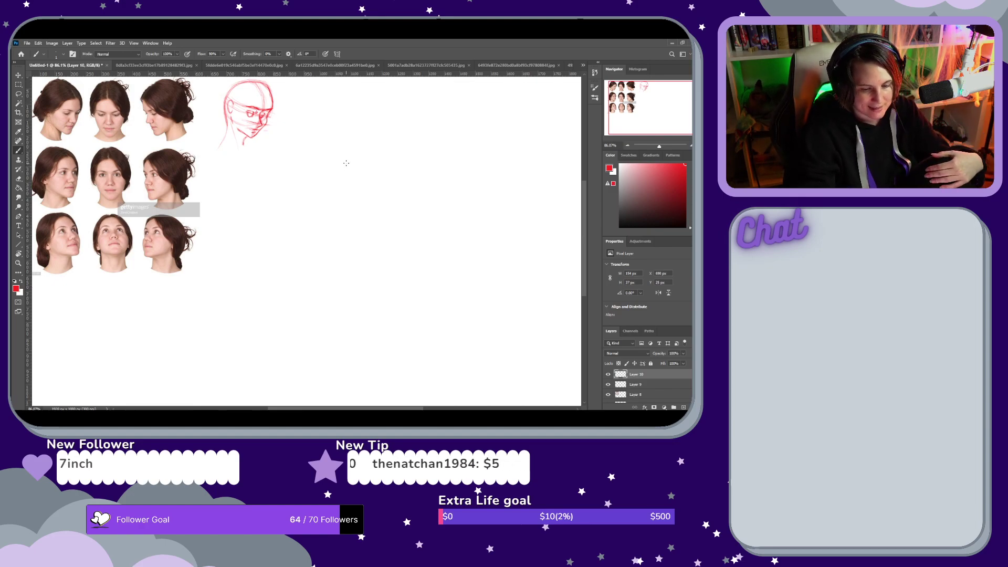
drag(324, 175, 317, 212)
key(e)
mouse_move(348, 162)
mouse_down()
mouse_move(319, 190)
mouse_move(322, 217)
mouse_move(320, 180)
mouse_move(336, 207)
mouse_up()
key(b)
mouse_move(371, 172)
mouse_down()
mouse_move(346, 173)
mouse_move(333, 209)
mouse_move(368, 226)
mouse_move(384, 195)
mouse_move(351, 170)
mouse_move(339, 221)
mouse_up()
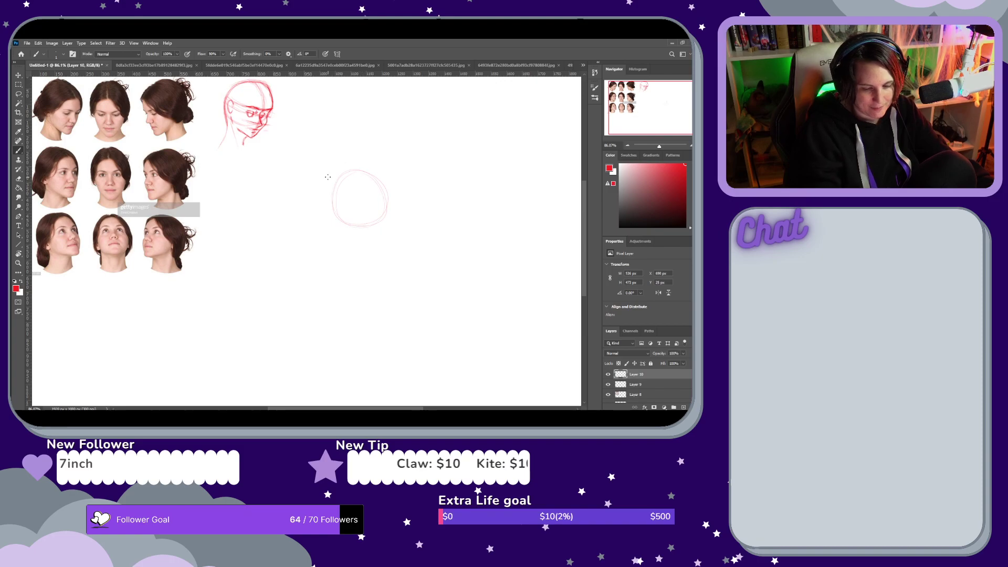
key(e)
mouse_move(360, 171)
mouse_down()
mouse_move(336, 182)
mouse_move(398, 168)
mouse_move(388, 178)
mouse_move(360, 172)
mouse_move(391, 207)
mouse_move(371, 171)
mouse_move(378, 178)
mouse_move(385, 202)
mouse_up()
mouse_move(379, 227)
mouse_down()
mouse_move(332, 213)
mouse_move(332, 195)
mouse_up()
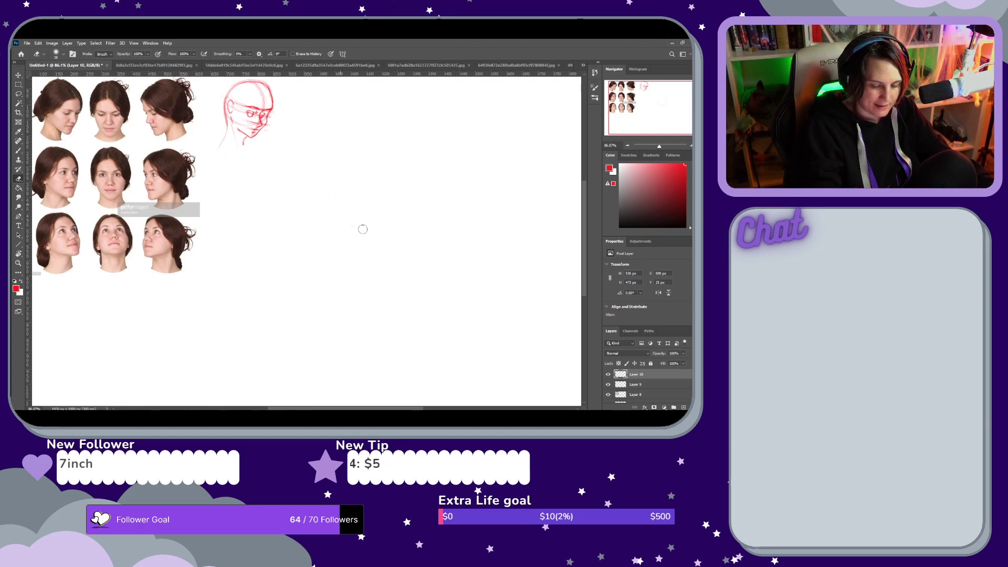
Sketch a light circle for the cranium on the empty canvas and erase its stray outer strokes
key(b)
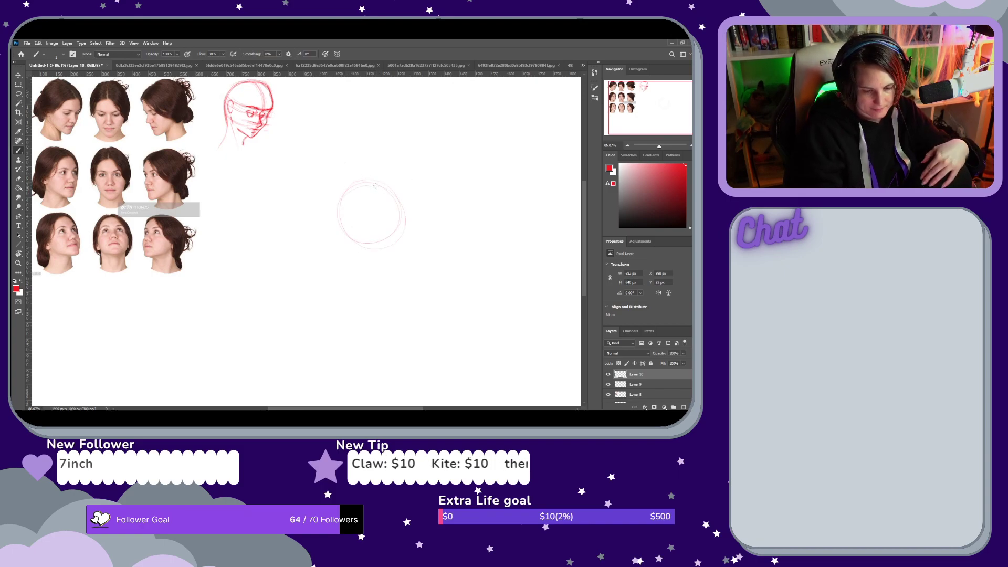
key(e)
mouse_move(396, 190)
mouse_down()
mouse_move(388, 249)
mouse_move(355, 244)
mouse_move(382, 251)
mouse_up()
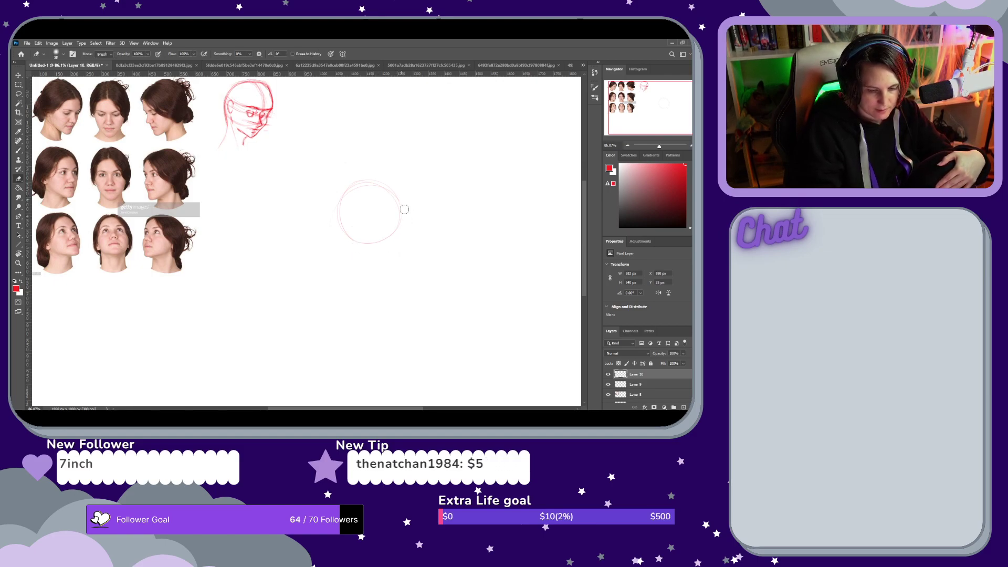
key(b)
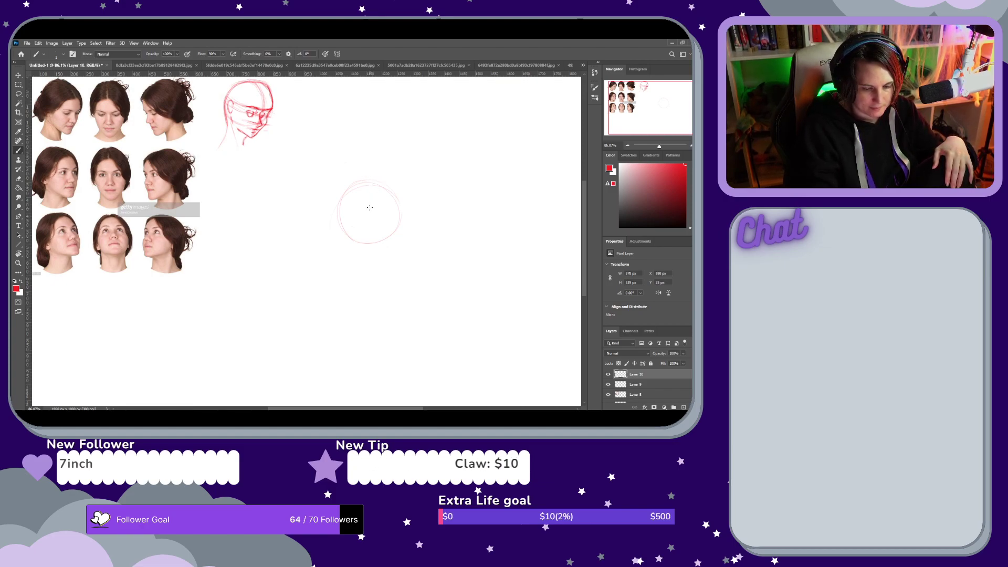
Draw a slightly tilted vertical centre line through the circle and add downward-curving guides for the brows, nose and mouth
drag(368, 248, 372, 184)
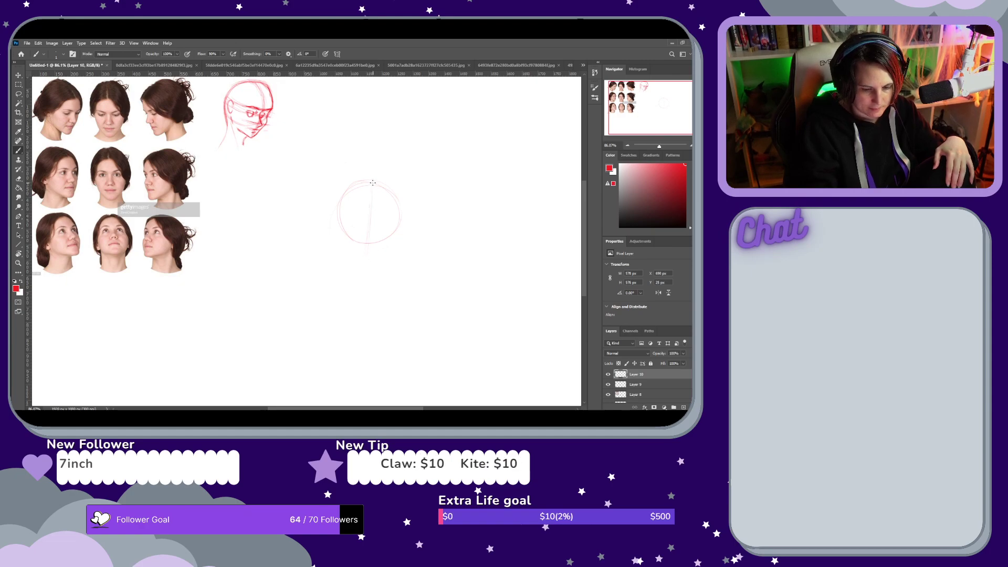
drag(363, 276, 373, 207)
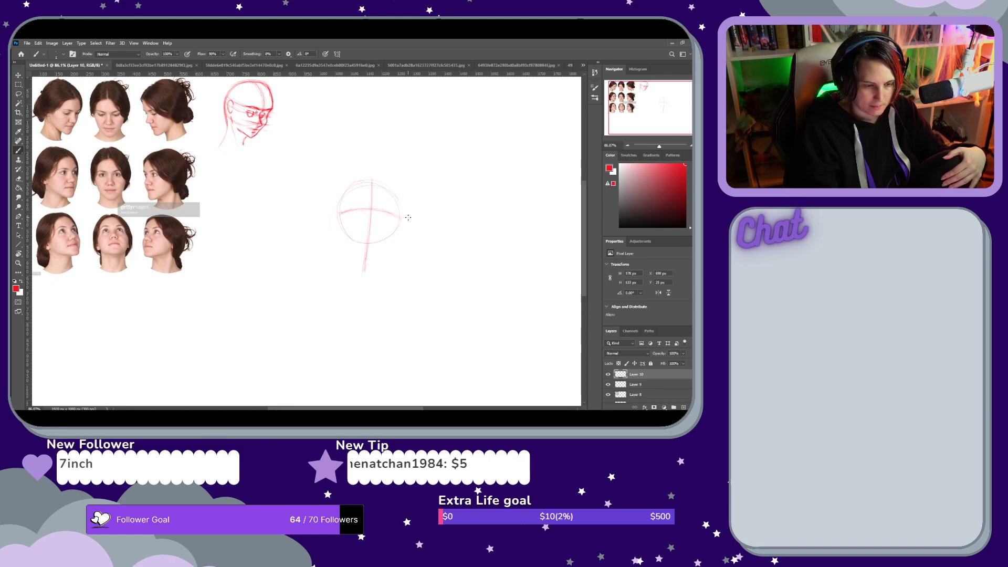
key(ctrl+z)
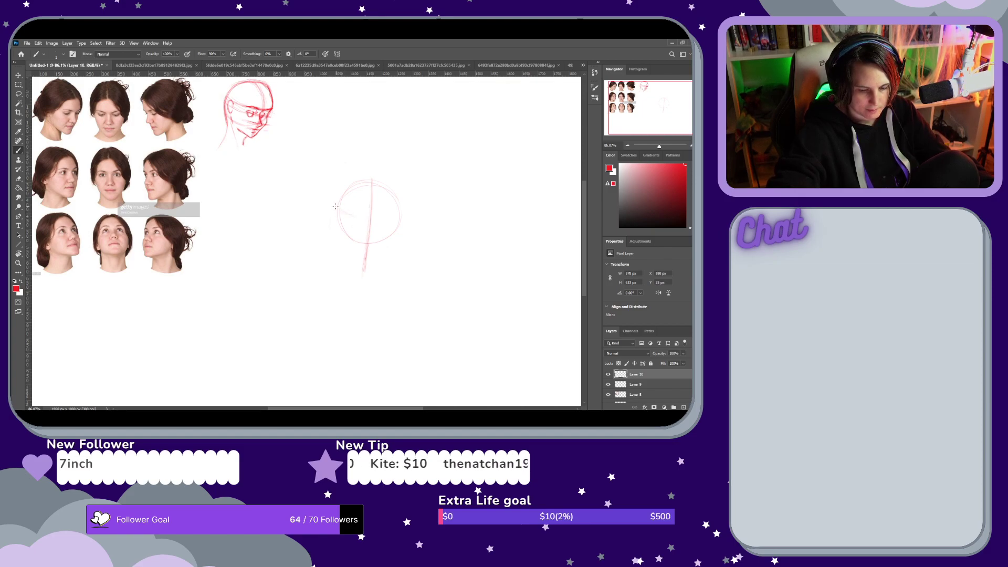
drag(342, 209, 373, 220)
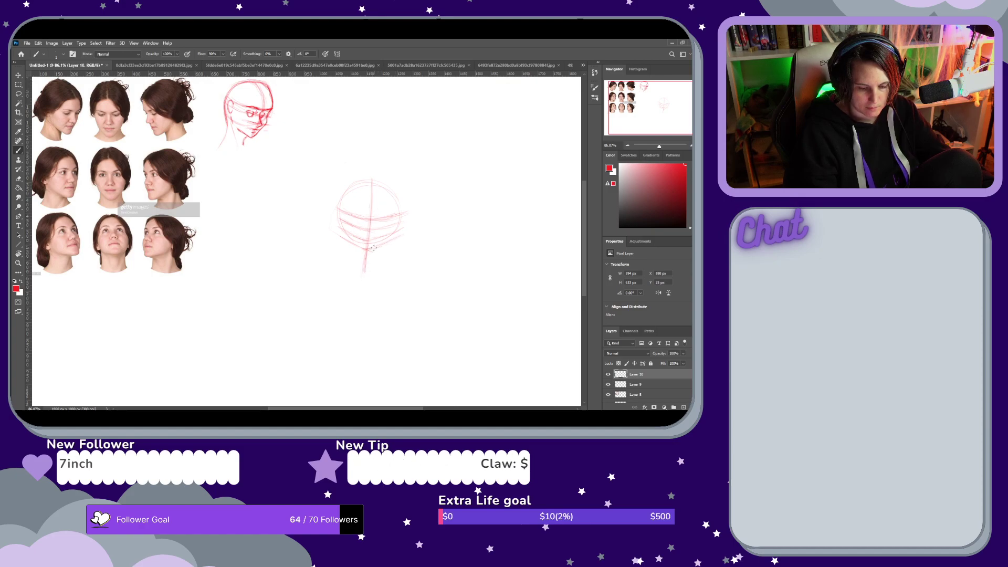
Trim the lower end of the centre line and sketch the jaw, brows, eyes and nose of the downward-tilted front-view head
key(e)
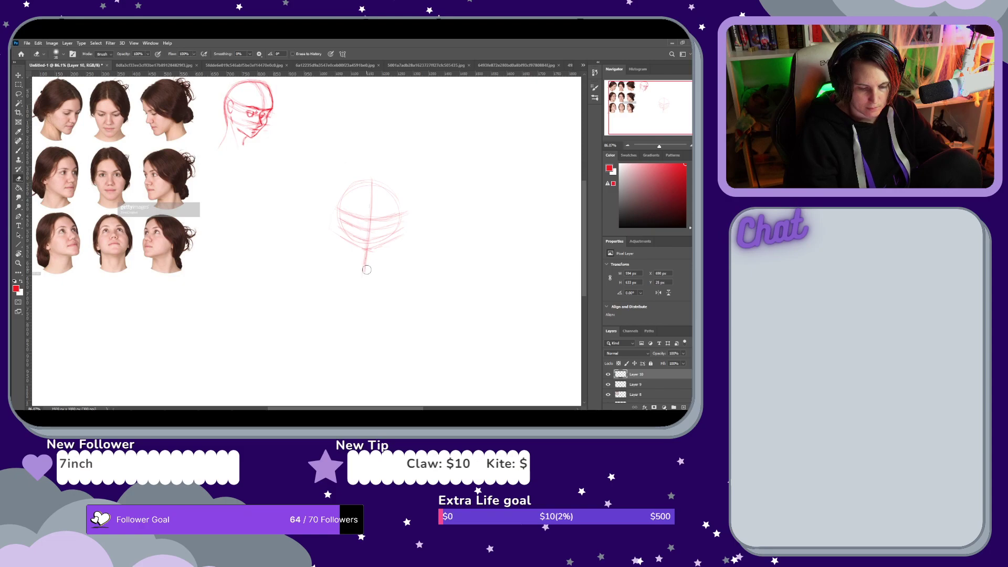
drag(372, 262, 362, 268)
key(b)
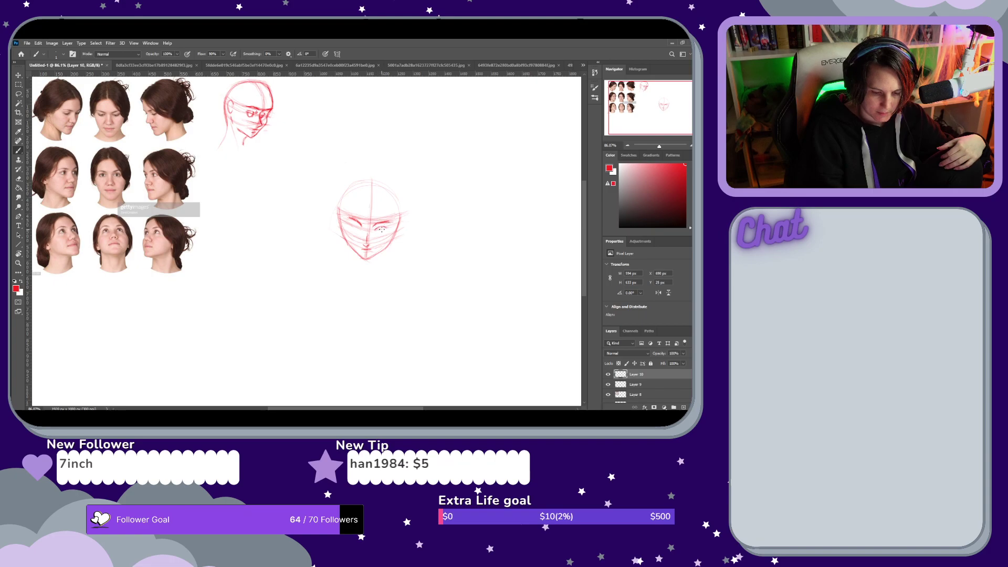
drag(375, 230, 383, 229)
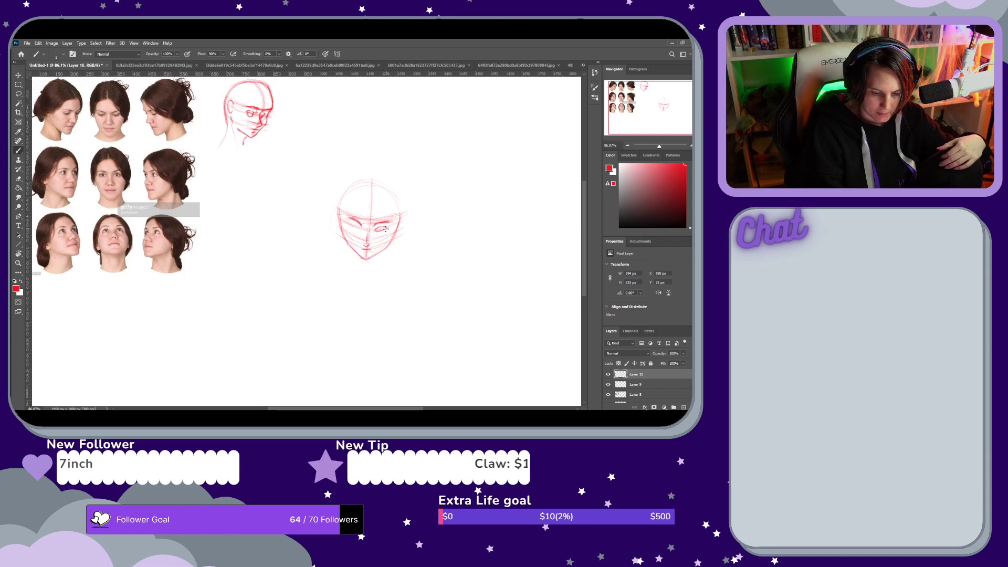
drag(374, 231, 382, 230)
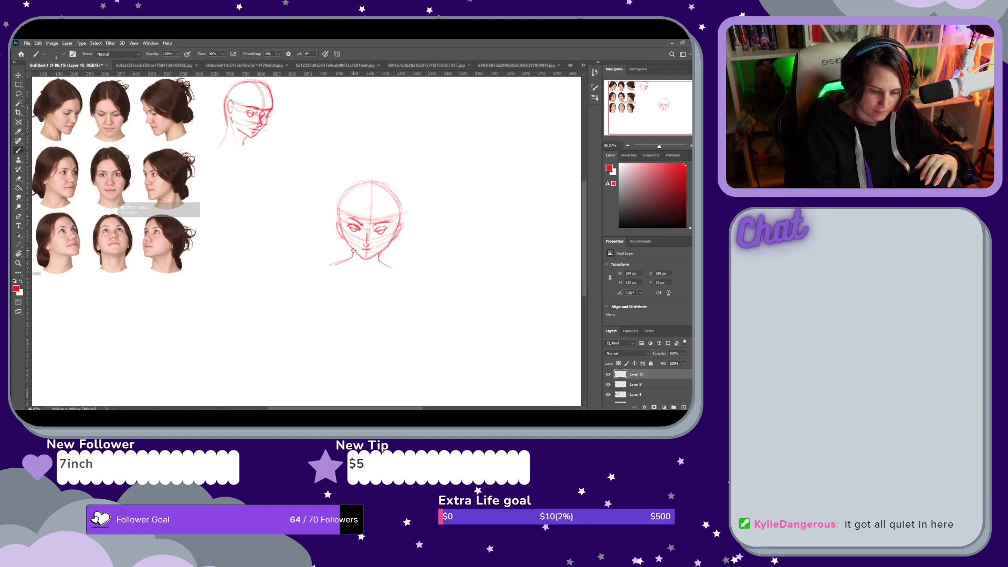
Erase the neck line below the ear on the front-view head's right and redraw it sloping out into the shoulder
key(e)
drag(382, 259, 387, 267)
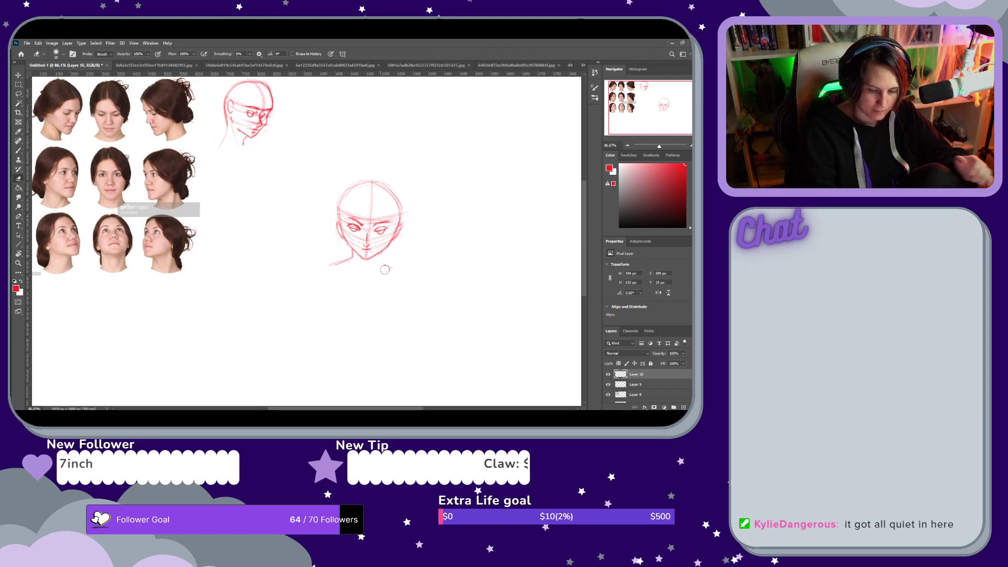
key(b)
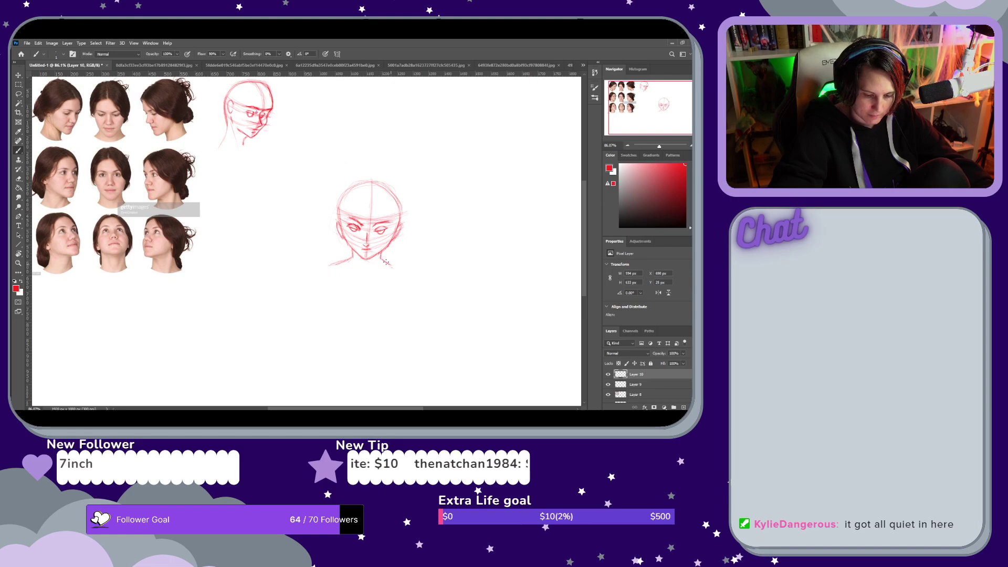
drag(385, 262, 397, 270)
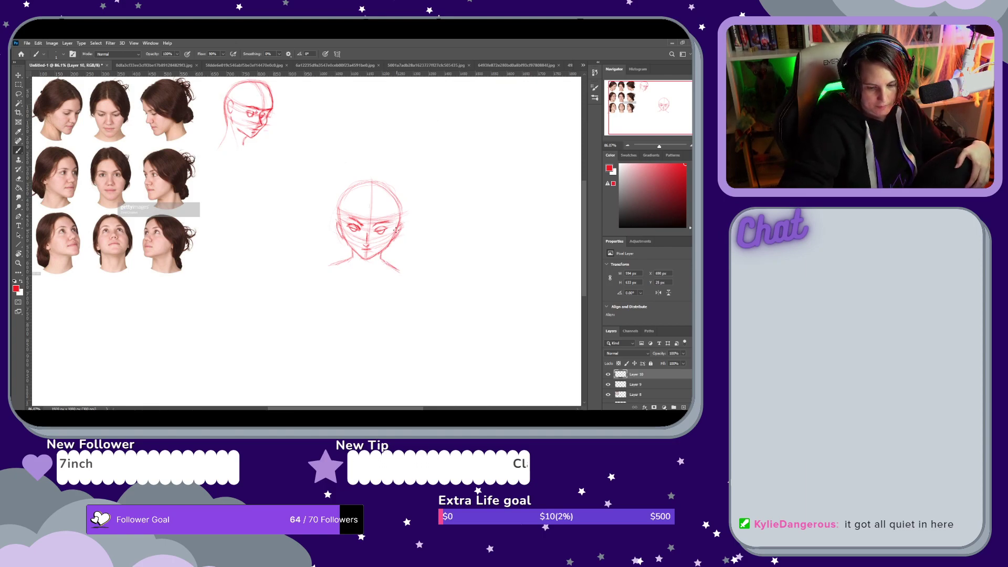
Scale down the front-view head sketch and place it beside the first head, level with the top row of photos
click(18, 77)
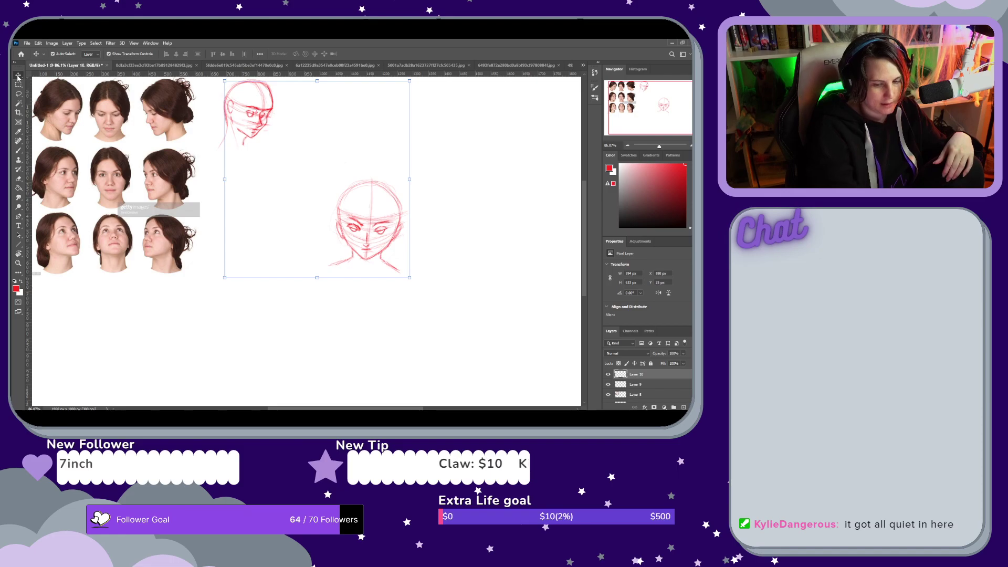
mouse_move(409, 278)
mouse_down()
mouse_move(355, 215)
mouse_move(336, 173)
mouse_move(334, 118)
mouse_up()
click(369, 53)
click(378, 171)
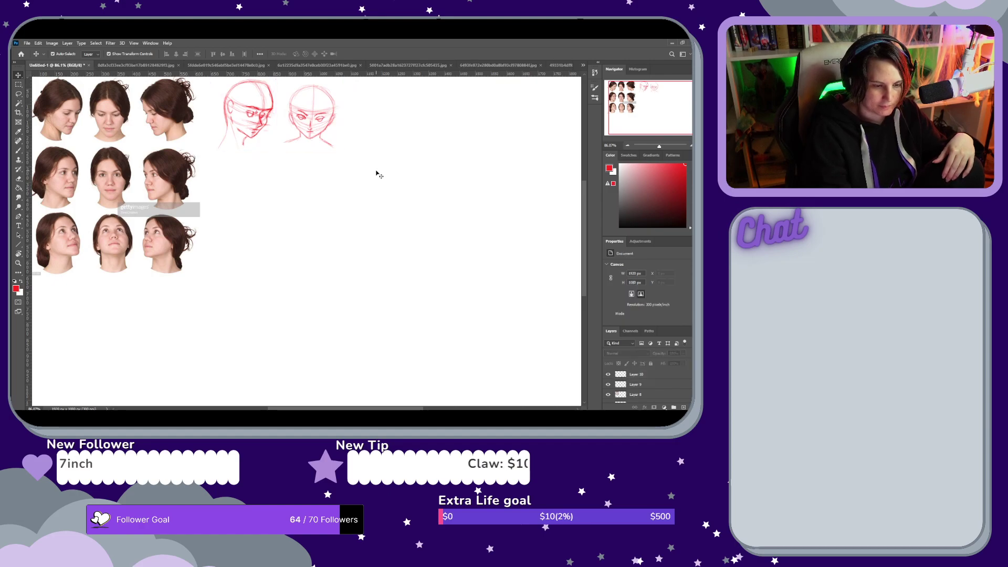
Add a new layer and sketch a light circle on it for the cranium of the third head
key(b)
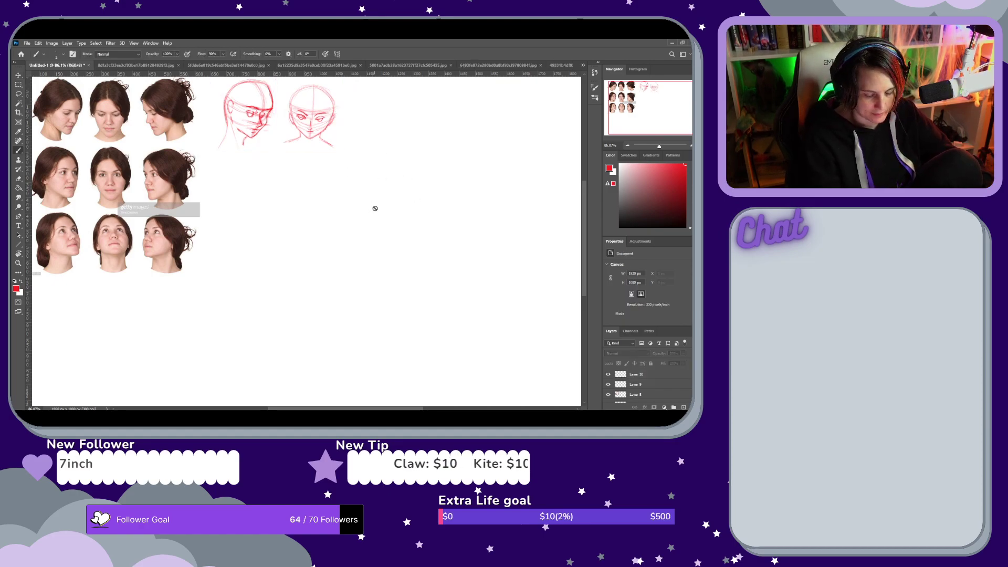
key(ctrl+shift+n)
key(Return)
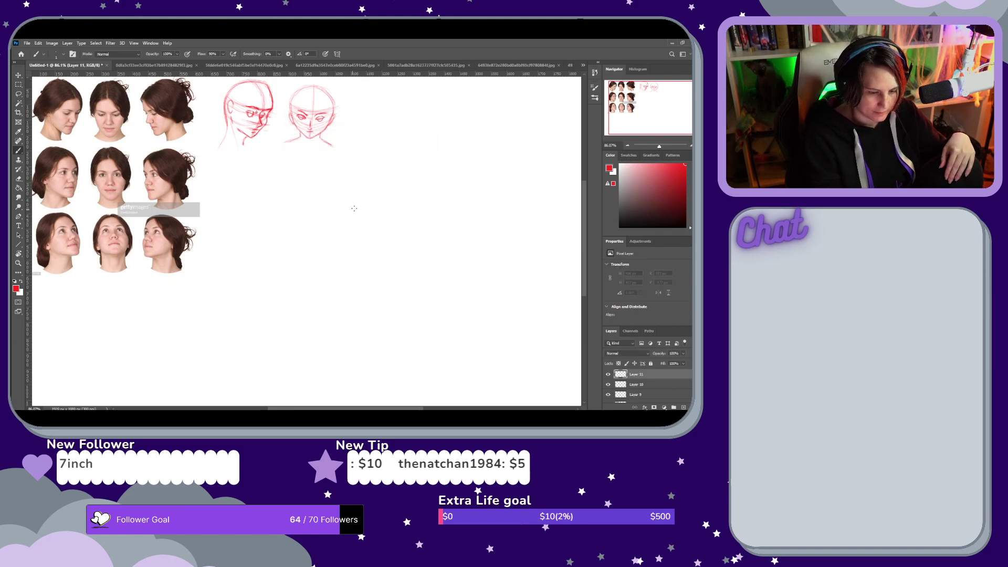
mouse_move(349, 222)
mouse_down()
mouse_move(355, 197)
mouse_move(339, 214)
mouse_move(376, 221)
mouse_move(358, 196)
mouse_move(341, 227)
mouse_move(361, 249)
mouse_up()
mouse_move(343, 209)
mouse_down()
mouse_move(389, 197)
mouse_move(366, 195)
mouse_move(343, 231)
mouse_move(387, 242)
mouse_up()
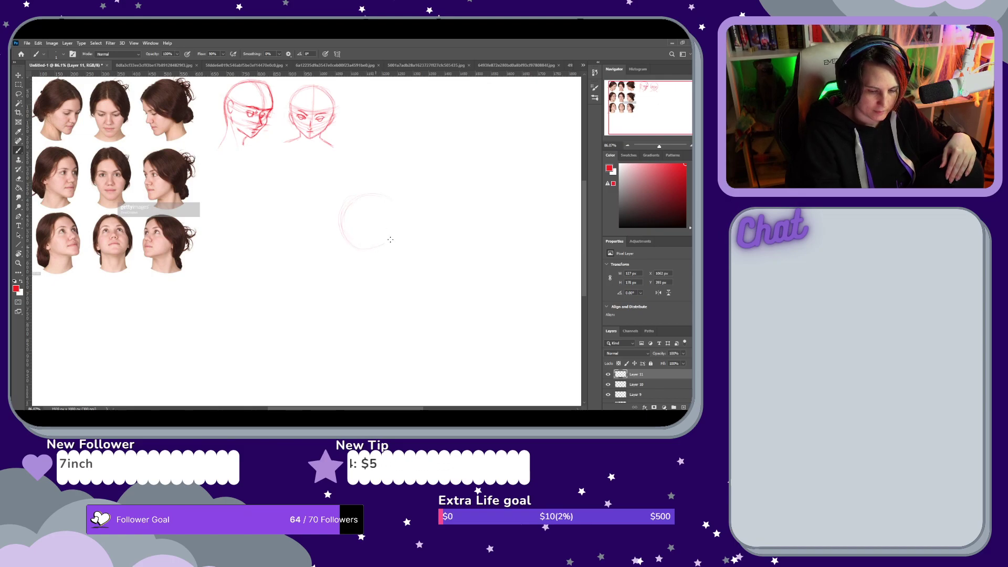
drag(377, 198, 349, 196)
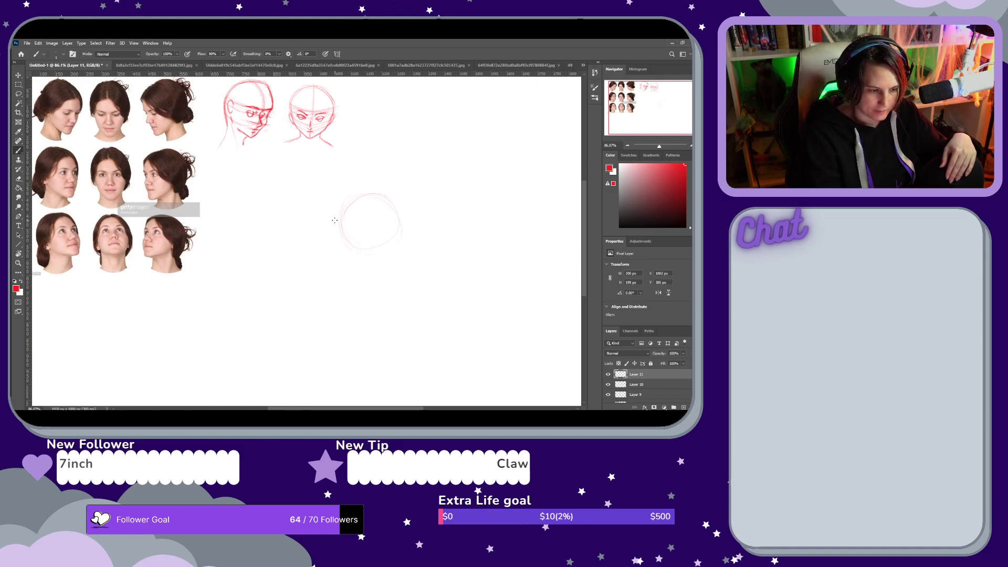
Outline the face, crown and back of the third head, adding curved feature guides, the ear and the jaw
drag(342, 242, 342, 227)
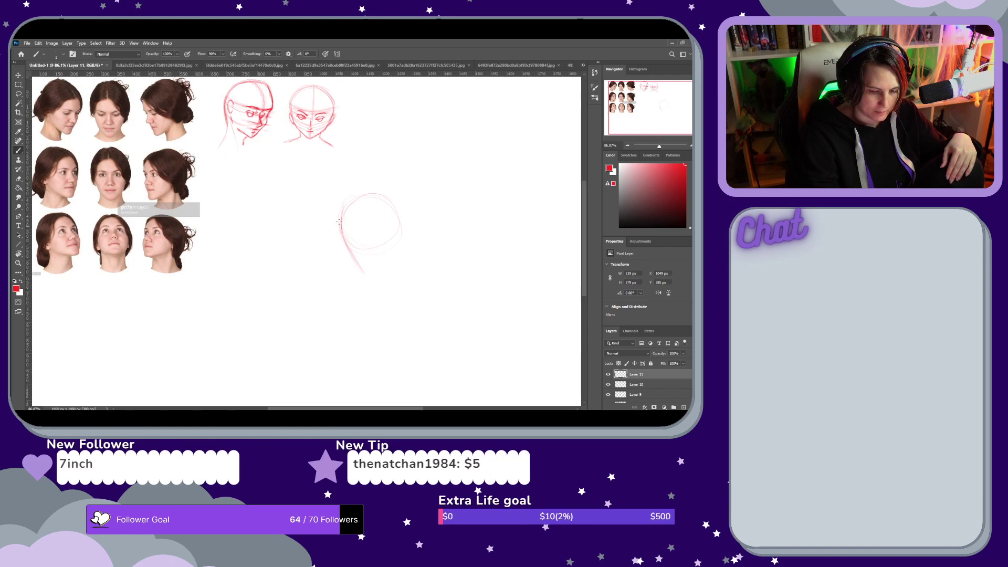
drag(341, 215, 398, 223)
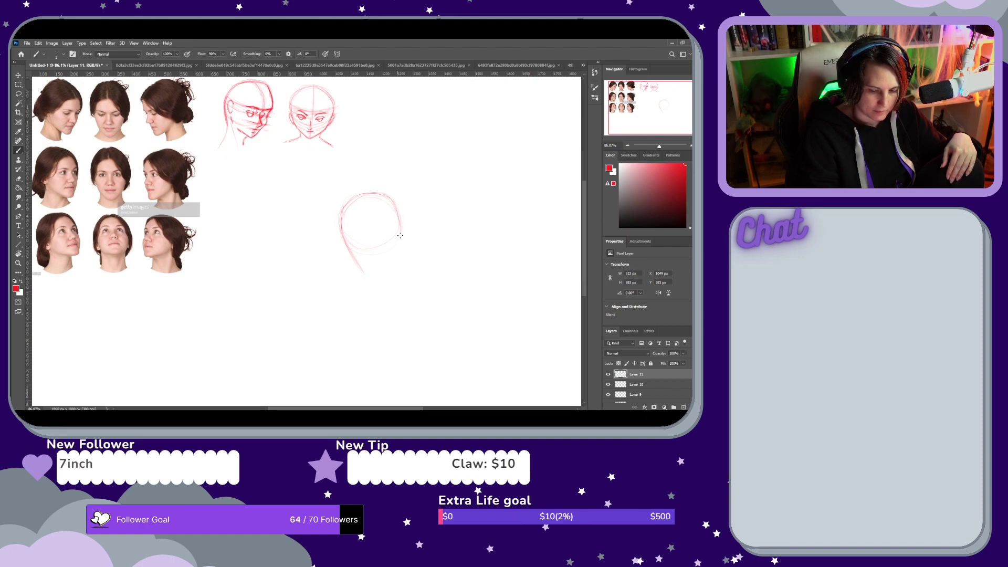
drag(400, 233, 393, 246)
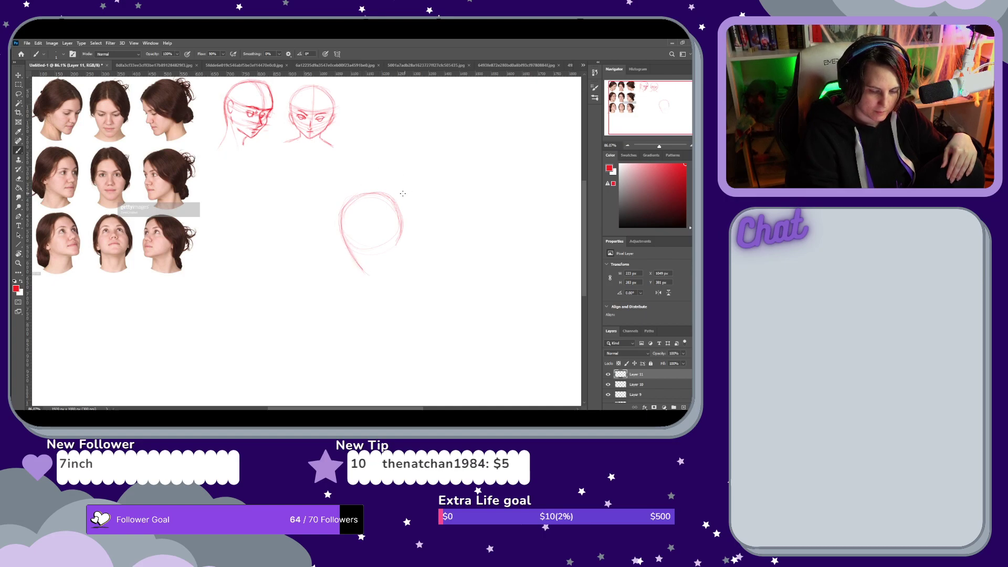
drag(406, 231, 385, 217)
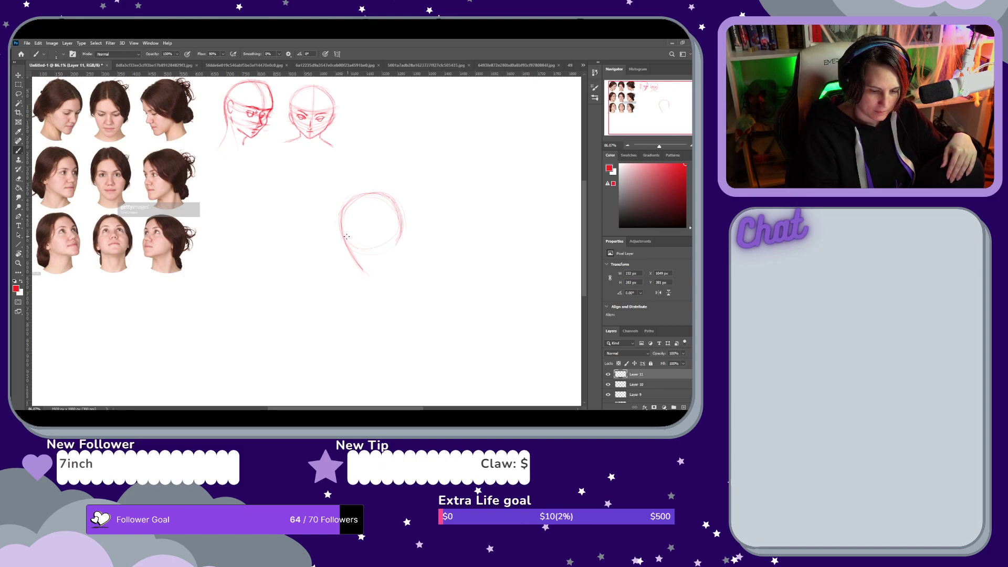
drag(362, 232, 392, 216)
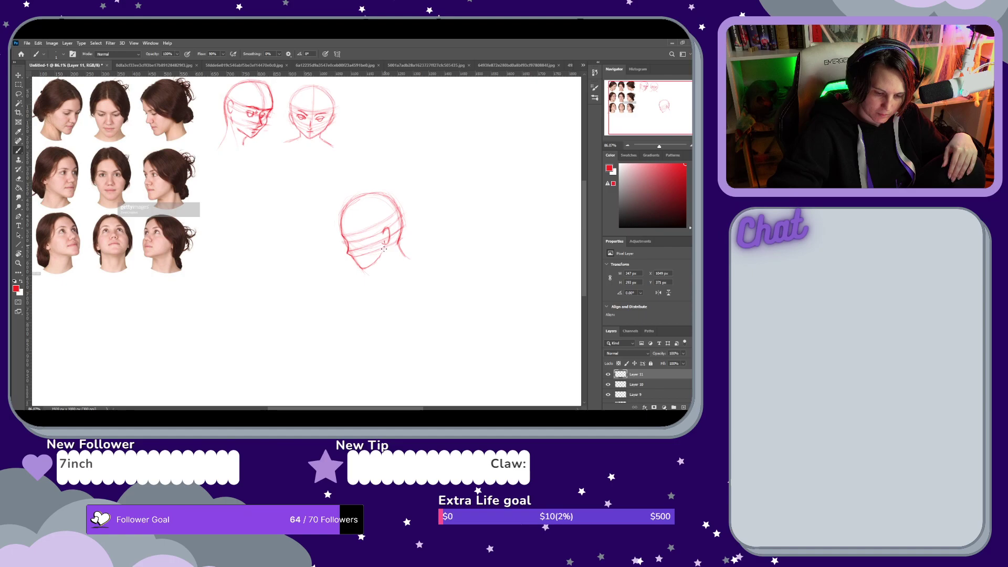
Clean up the guides, redraw the front neck line under the jaw, and sketch the brow and eye
key(e)
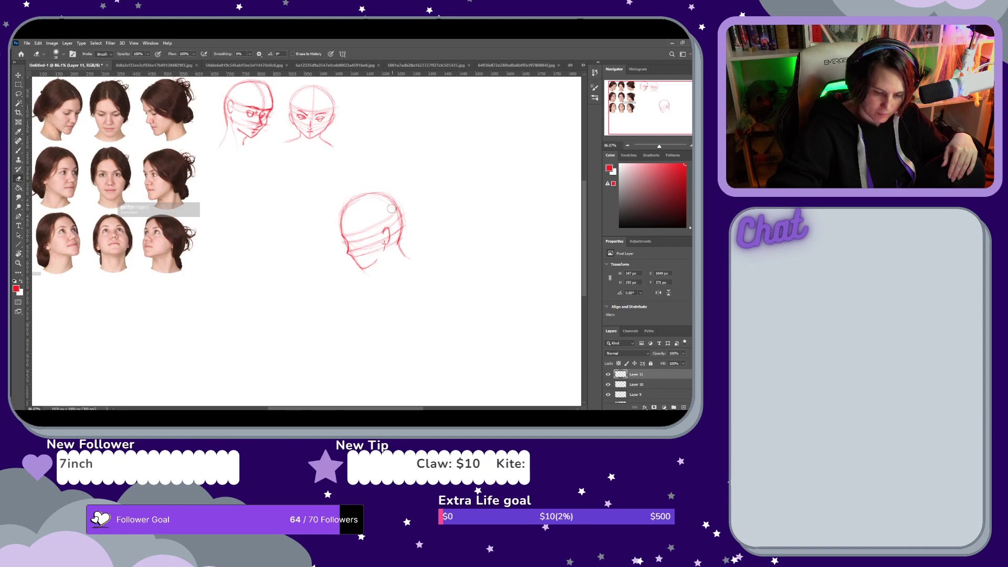
key(b)
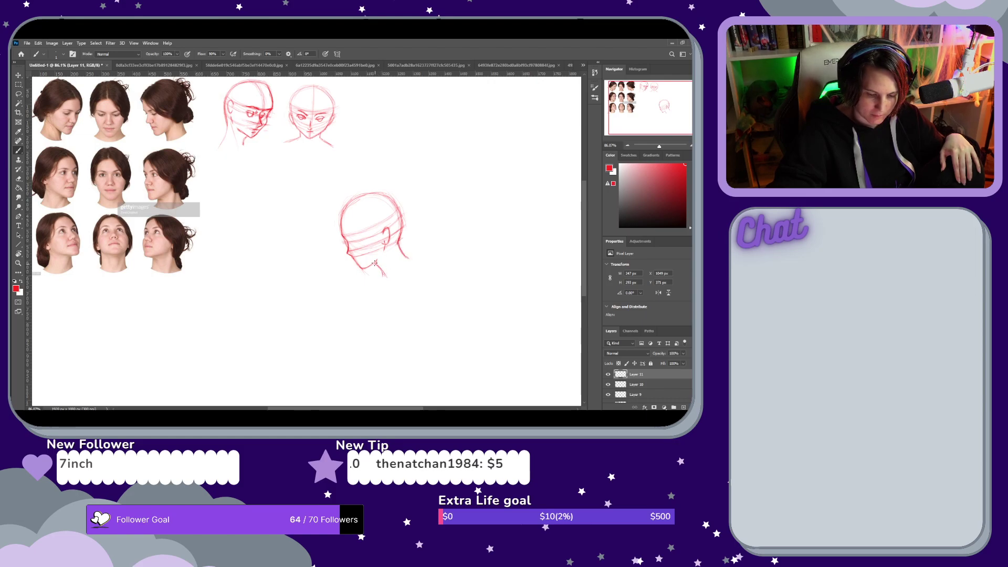
key(e)
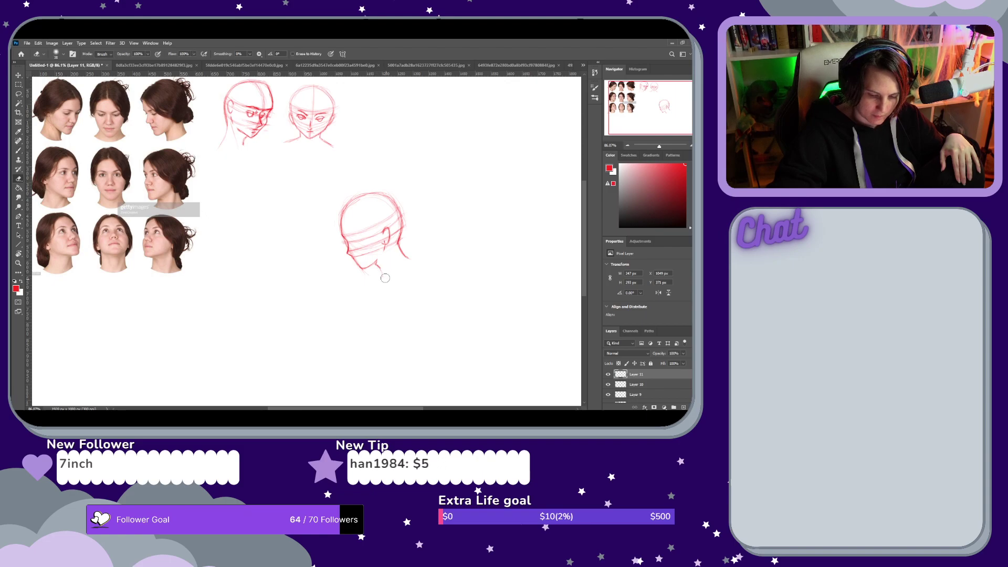
key(b)
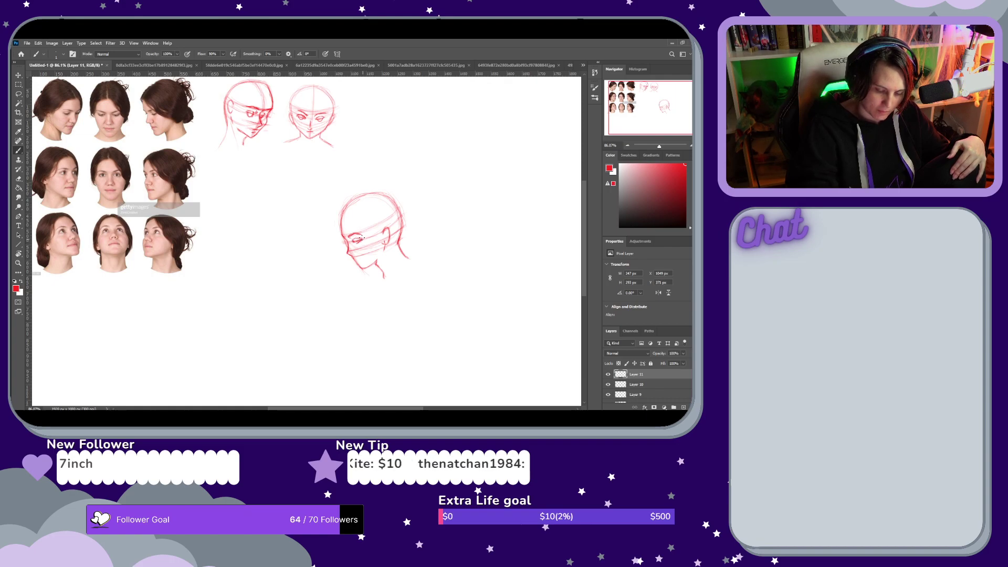
Erase and redraw the third head's eye, and refine the nose, lips and chin in the face profile
key(e)
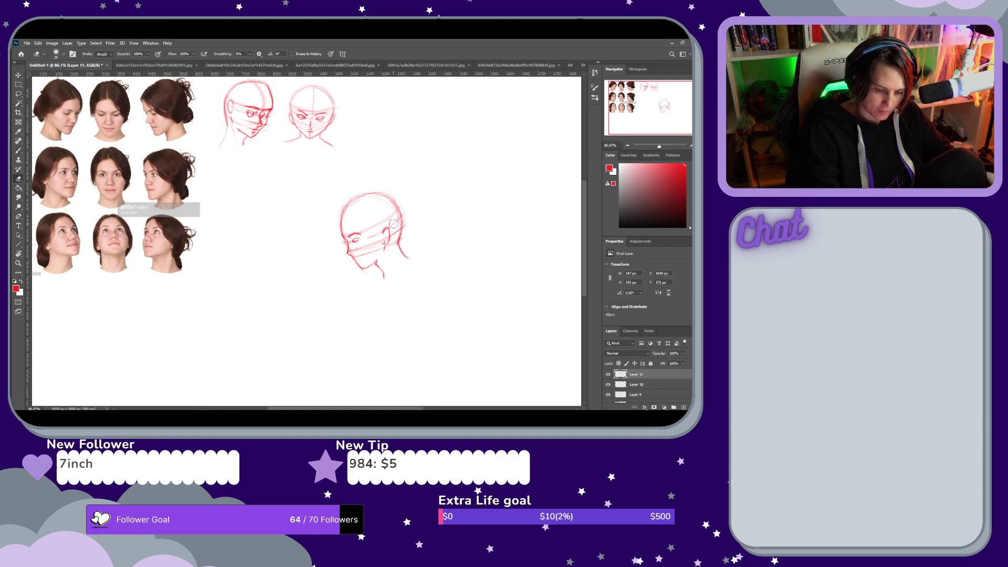
key(b)
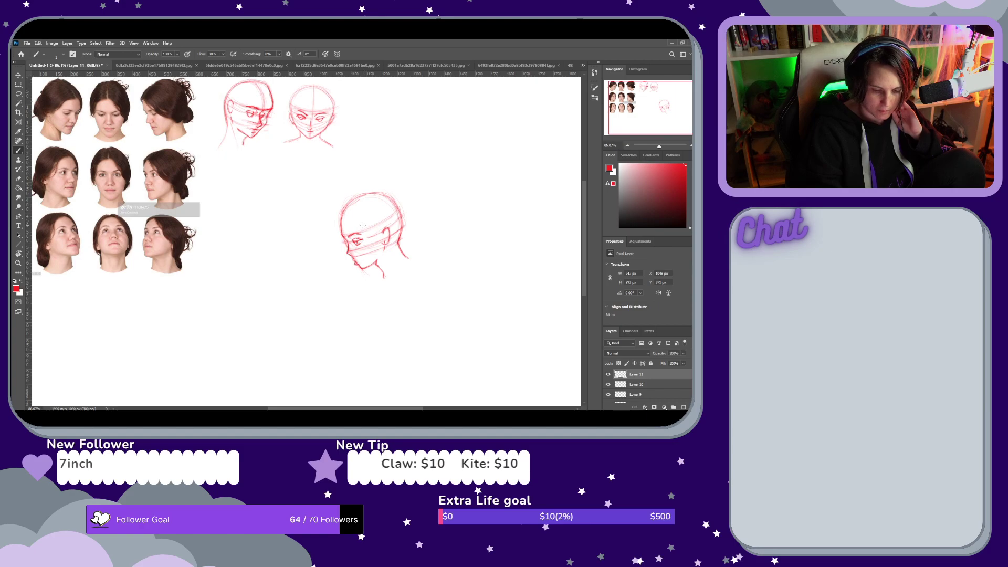
key(e)
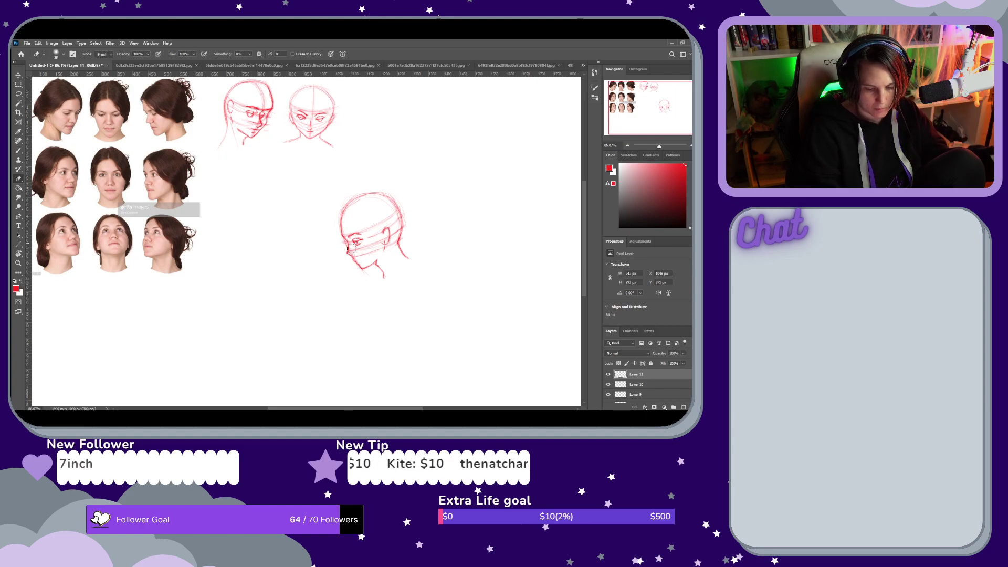
key(b)
mouse_move(659, 146)
mouse_down()
mouse_move(649, 146)
mouse_move(661, 148)
mouse_up()
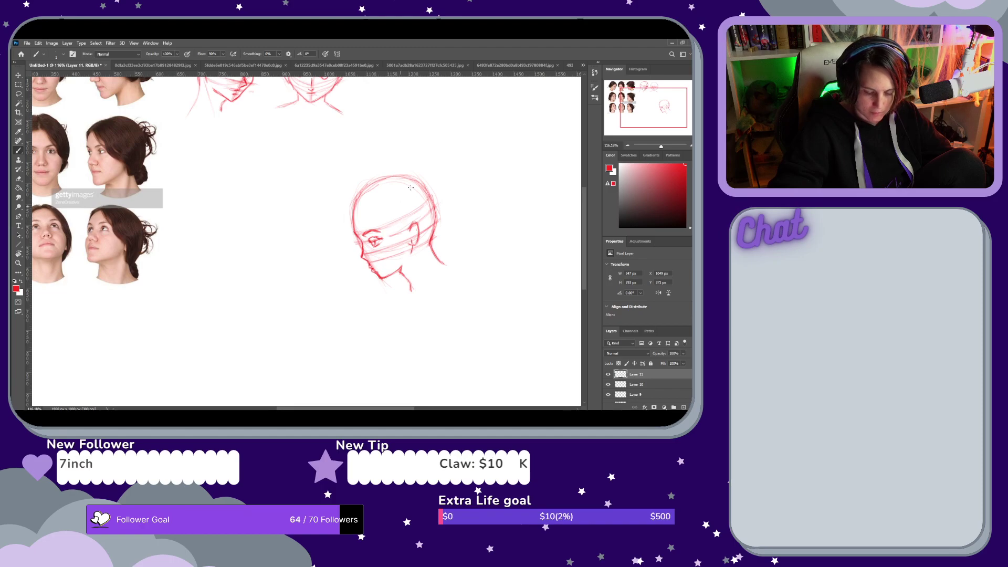
Erase and touch up the third head's eye and brow, checking the sketch against the photos
drag(660, 147, 660, 151)
key(e)
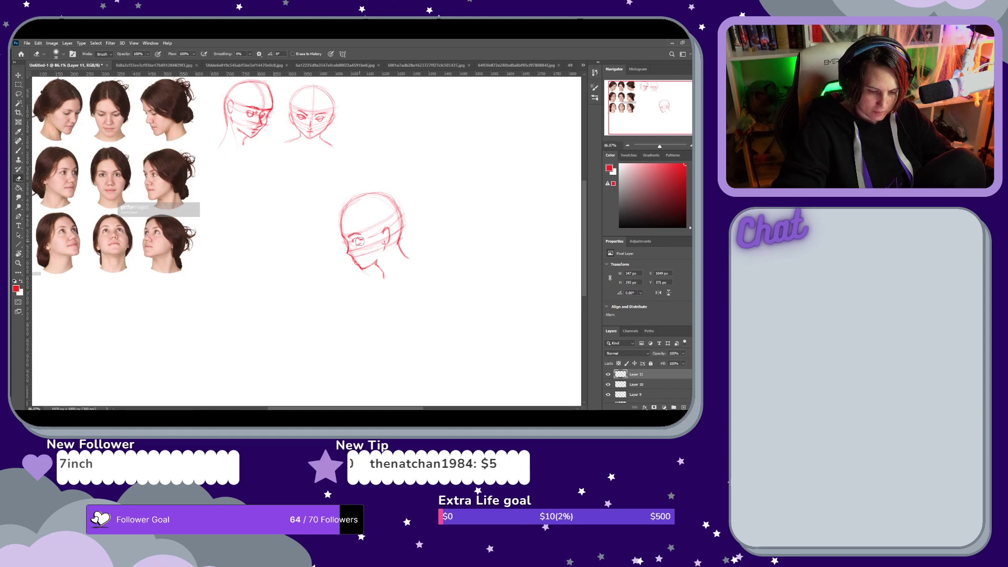
key(b)
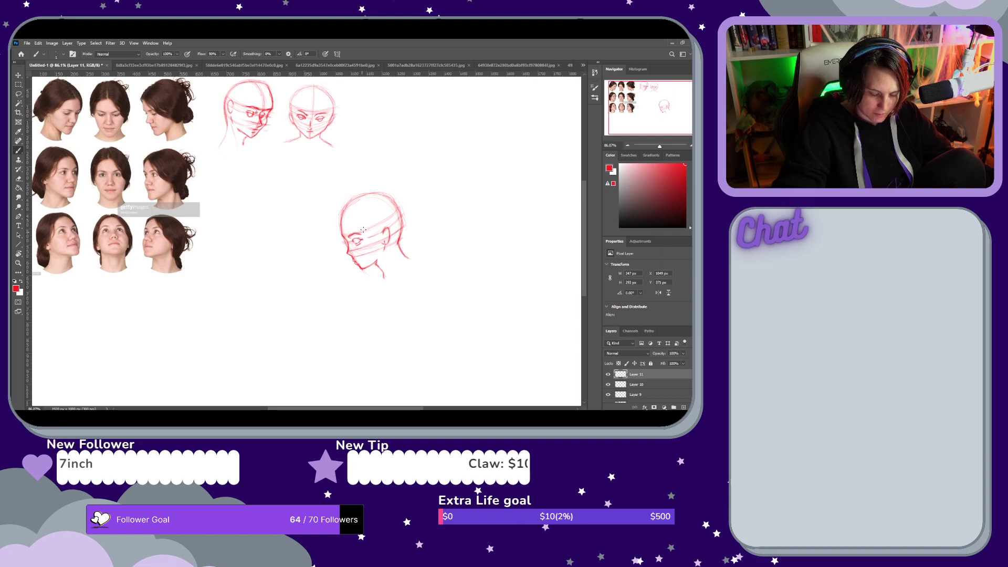
key(e)
key(b)
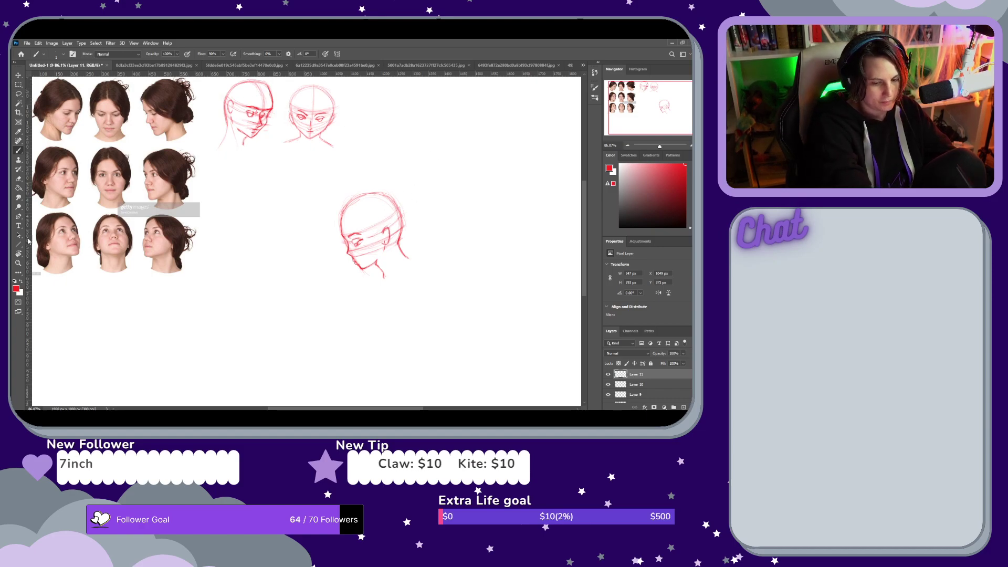
Move the third head sketch up into the row beside the second head and scale it down slightly
click(18, 75)
drag(399, 240, 408, 133)
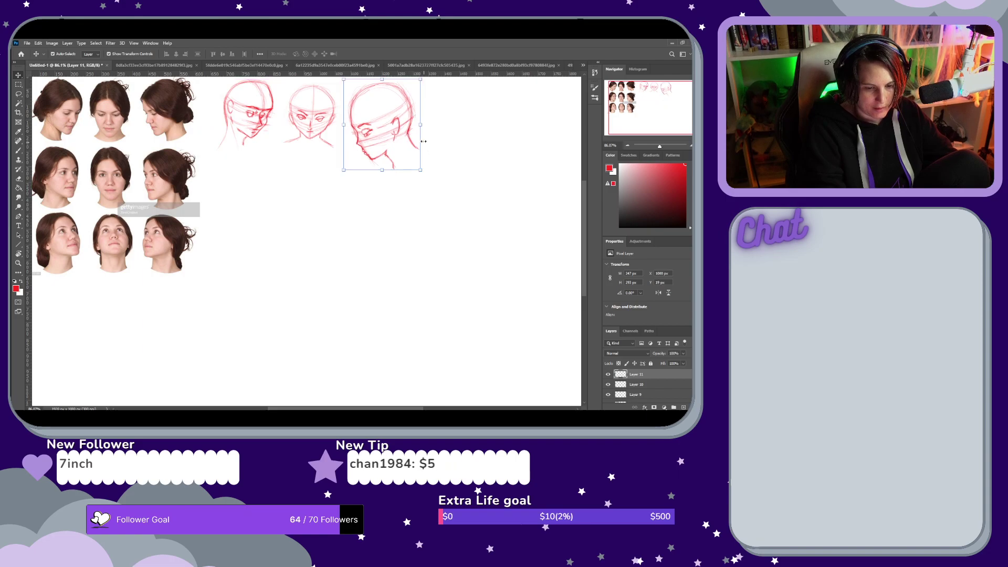
drag(421, 77, 414, 92)
drag(403, 140, 408, 132)
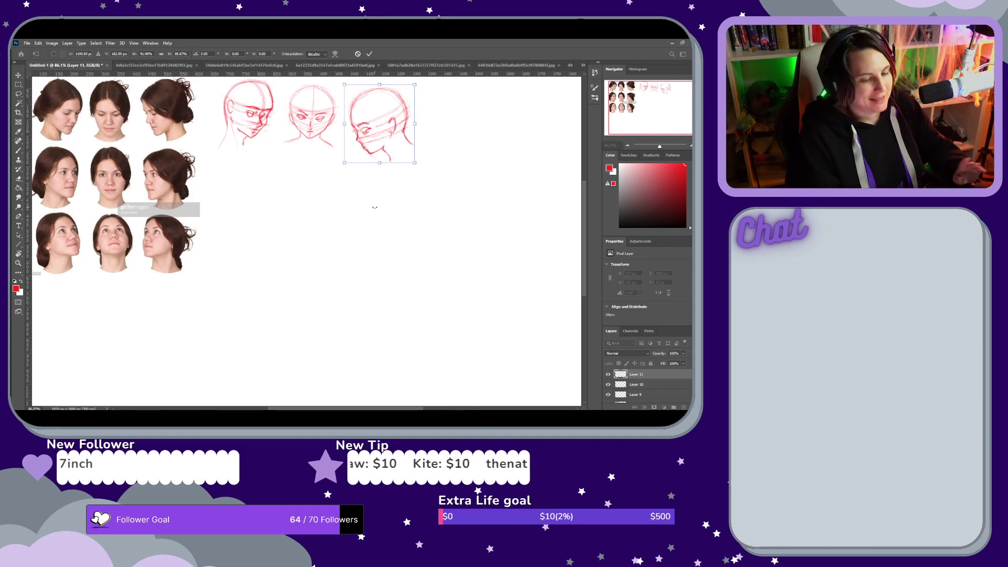
key(Return)
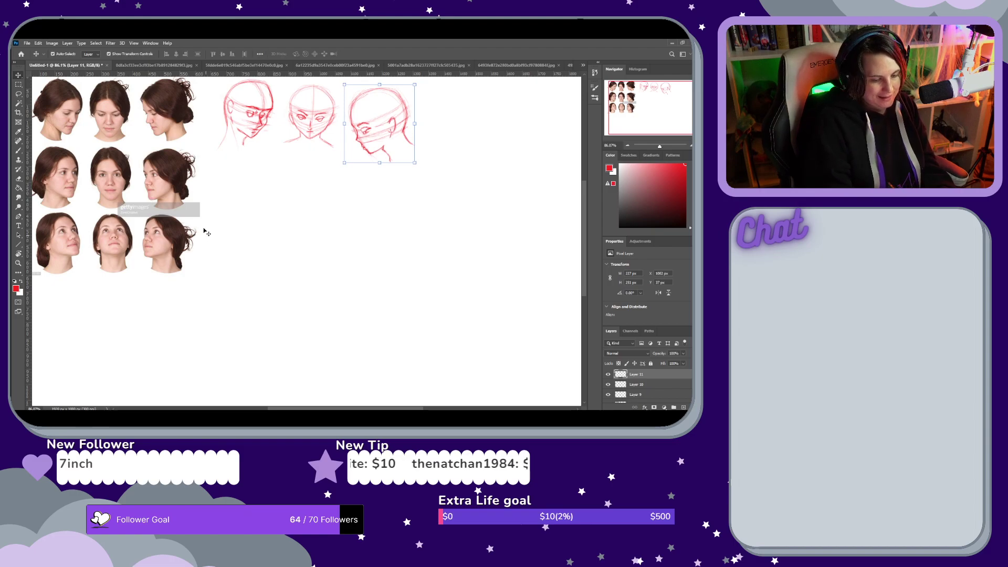
Move the photo sheet to the canvas's lower-right corner so only its first row of heads stays on the canvas
click(180, 226)
drag(179, 226, 547, 375)
drag(660, 149, 659, 150)
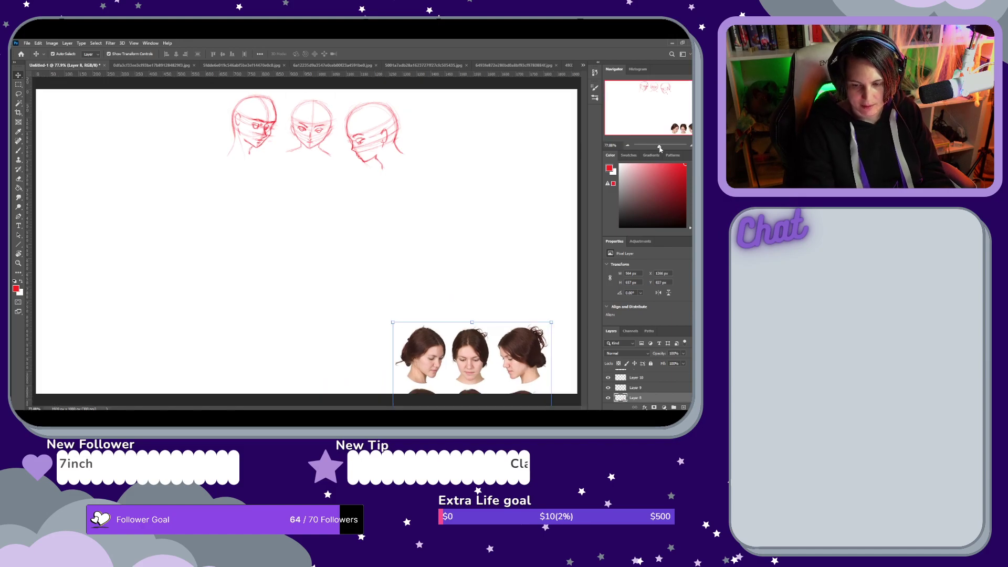
drag(539, 358, 550, 362)
Move the three red head sketches down, placing each above its matching photo in the sheet's first row
mouse_move(399, 127)
mouse_down()
mouse_move(563, 278)
mouse_move(551, 275)
mouse_up()
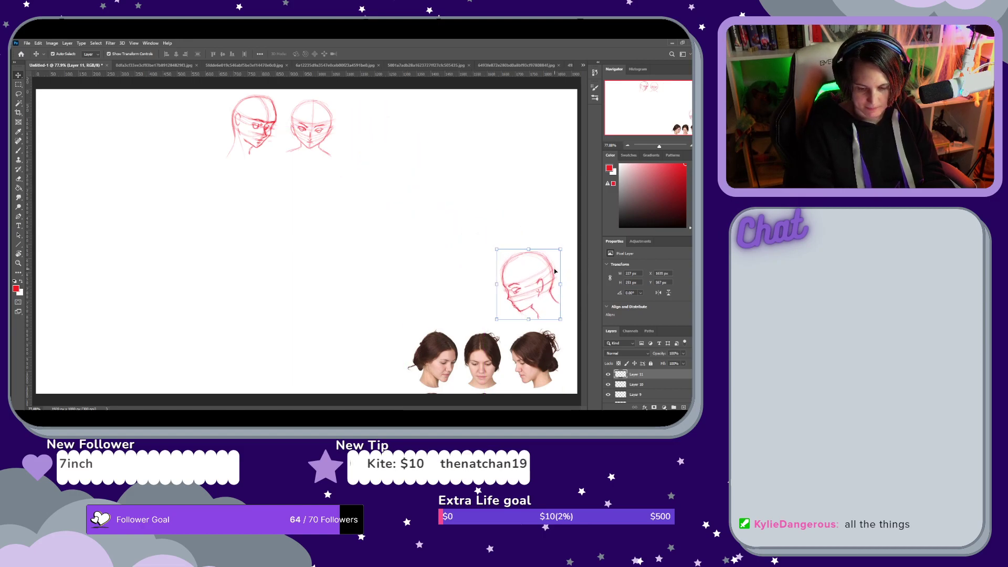
mouse_move(343, 133)
mouse_down()
mouse_move(393, 222)
mouse_move(500, 290)
mouse_move(561, 280)
mouse_up()
mouse_move(279, 124)
mouse_down()
mouse_move(412, 267)
mouse_move(452, 291)
mouse_up()
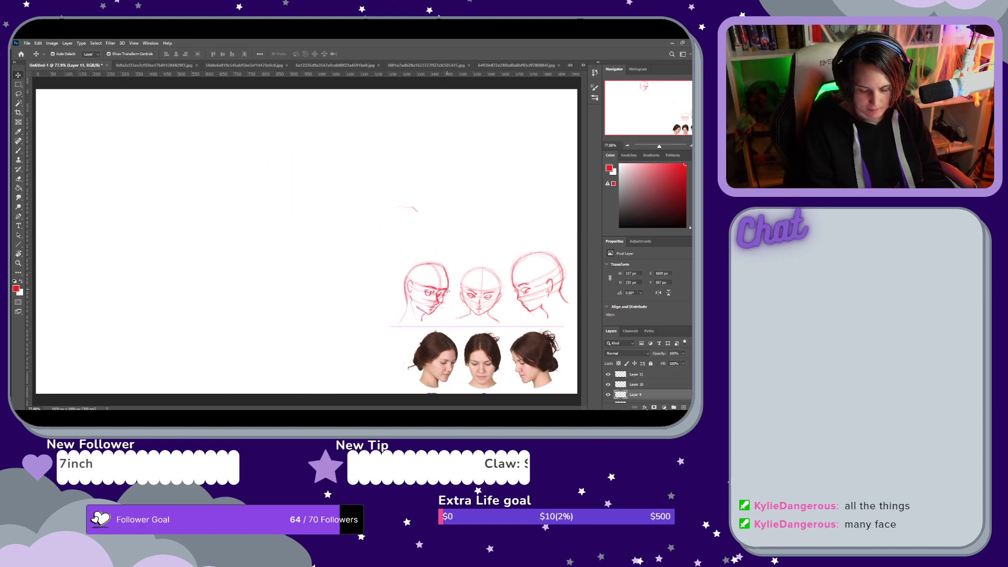
Select the middle head sketch's layer and enlarge it slightly, keeping it above the front-facing photo
click(497, 284)
click(497, 284)
click(494, 275)
click(495, 274)
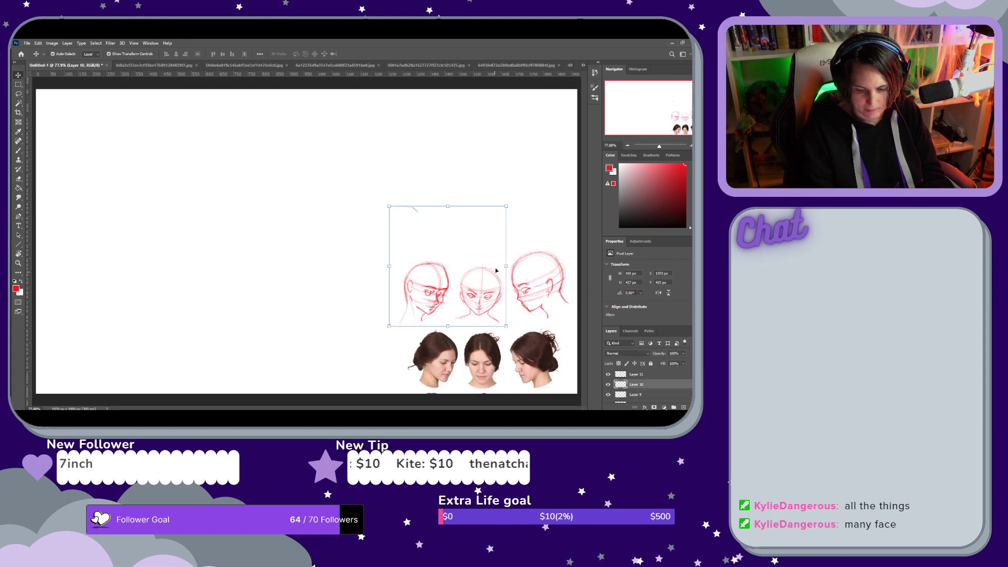
drag(507, 206, 515, 191)
drag(507, 298, 506, 300)
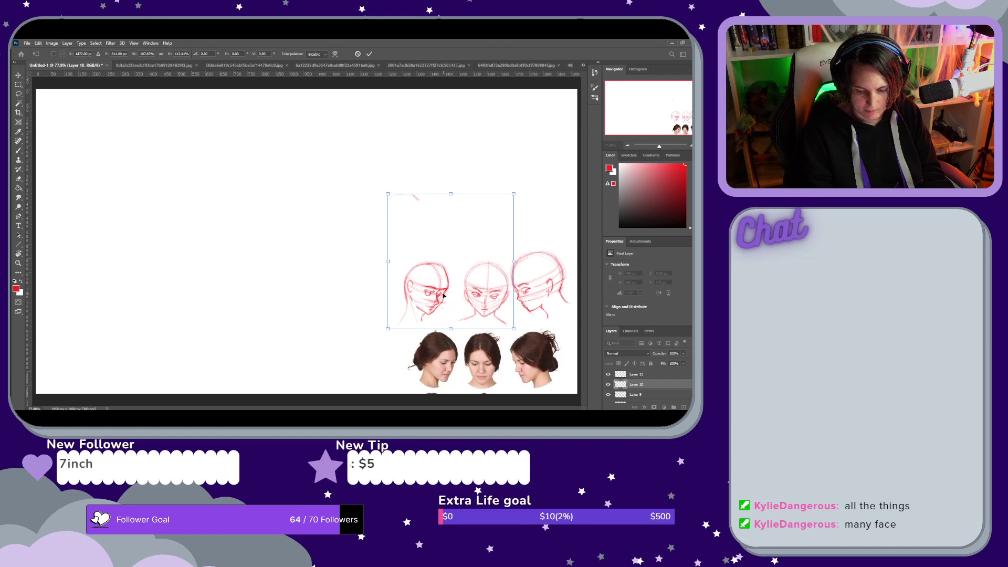
key(Return)
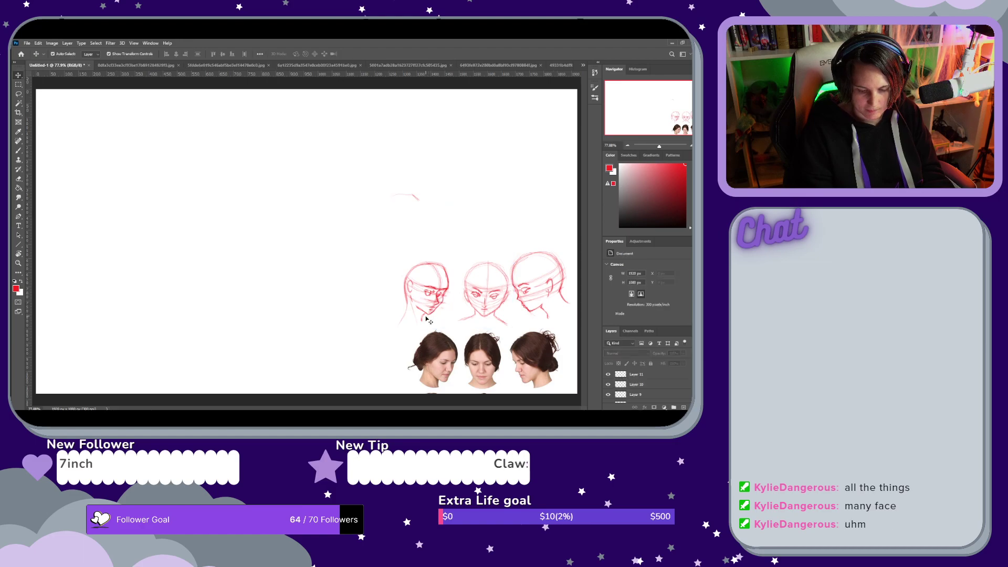
Enlarge the leftmost of the three head sketches slightly and shift it into line with the others
click(426, 316)
key(ctrl+t)
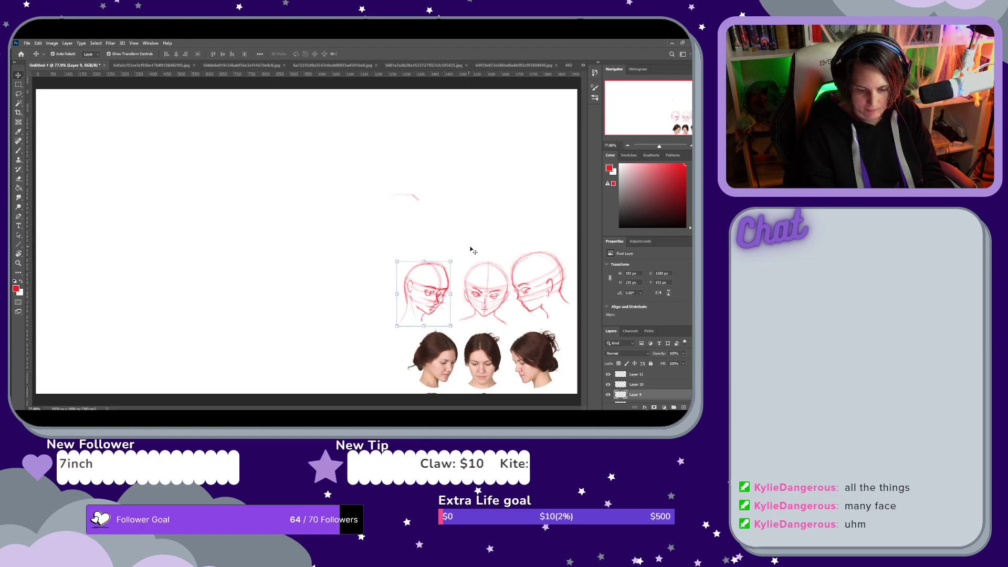
drag(451, 261, 455, 255)
drag(440, 298, 442, 302)
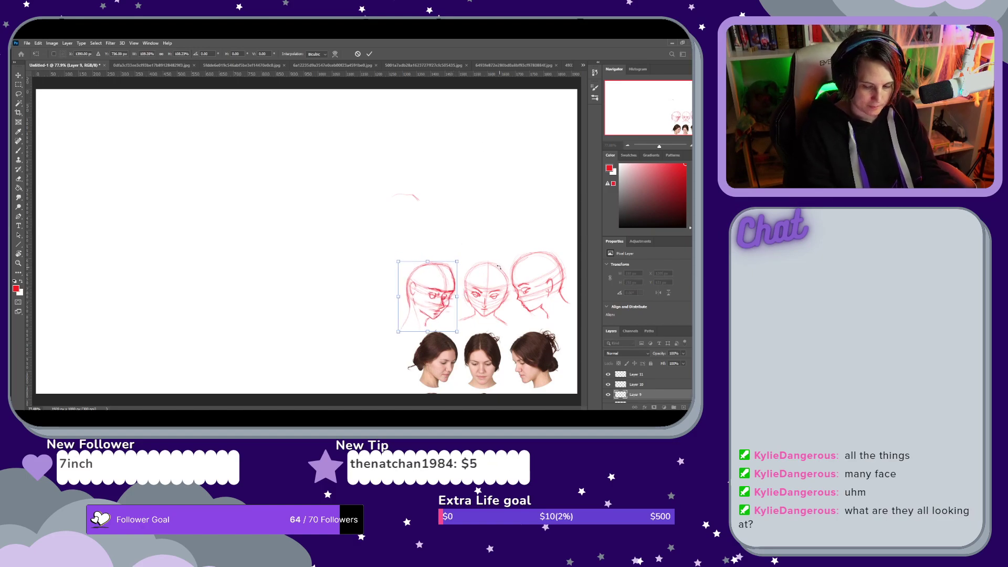
click(369, 53)
Select the middle head's layer and erase the stray line above the sketches
key(e)
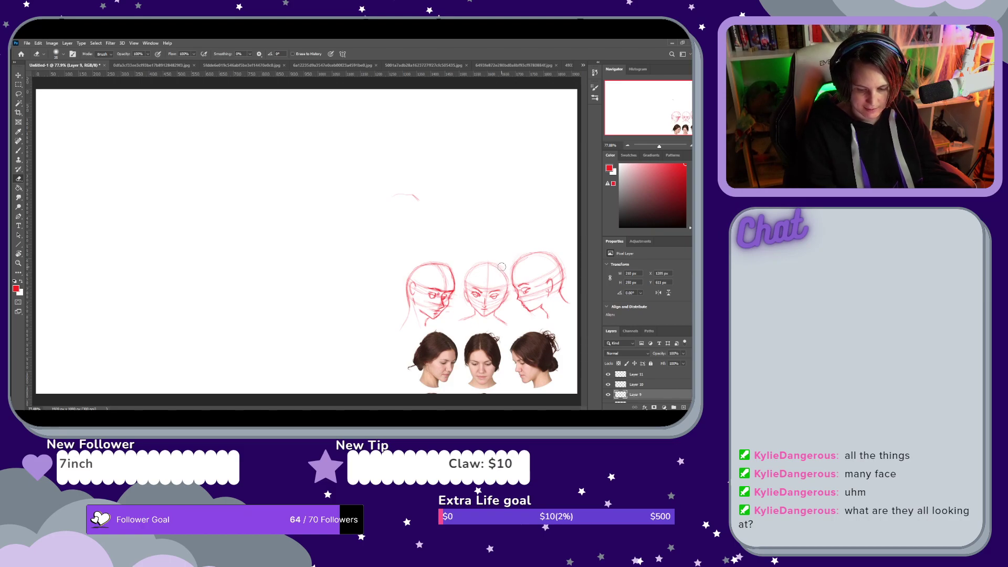
key(v)
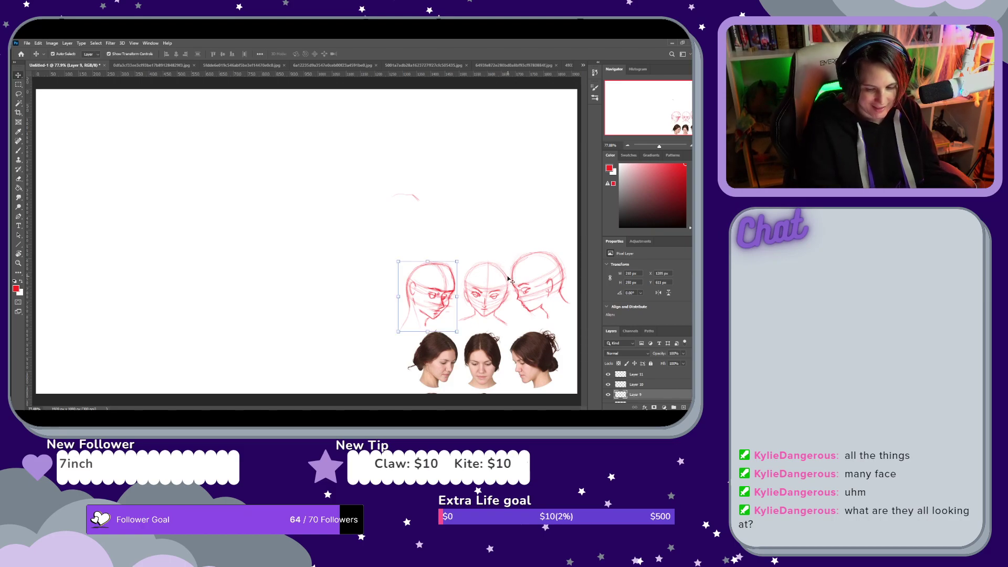
click(507, 278)
click(504, 284)
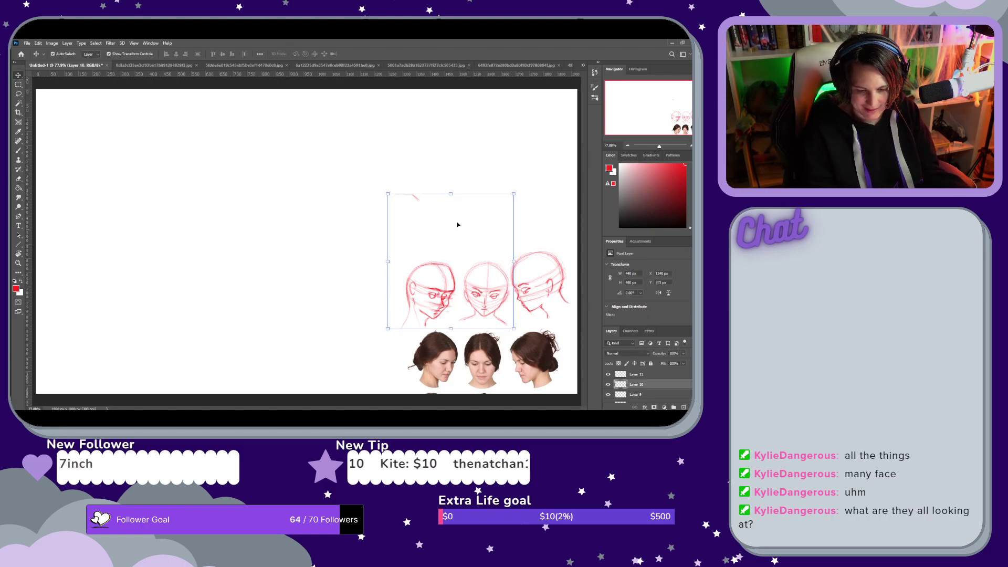
key(e)
drag(416, 198, 401, 196)
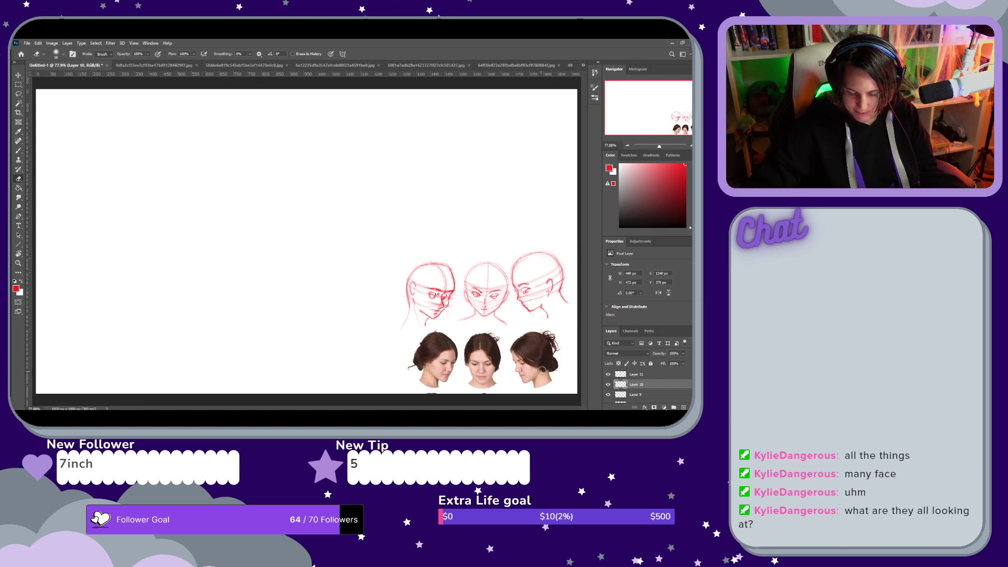
Lower the photo sheet layer's opacity to about 50%
click(18, 76)
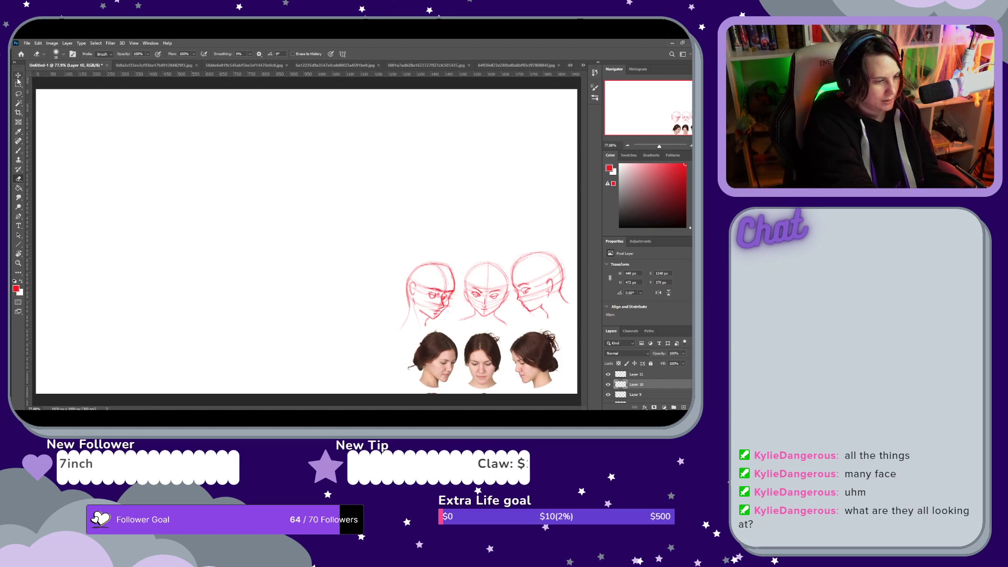
click(540, 357)
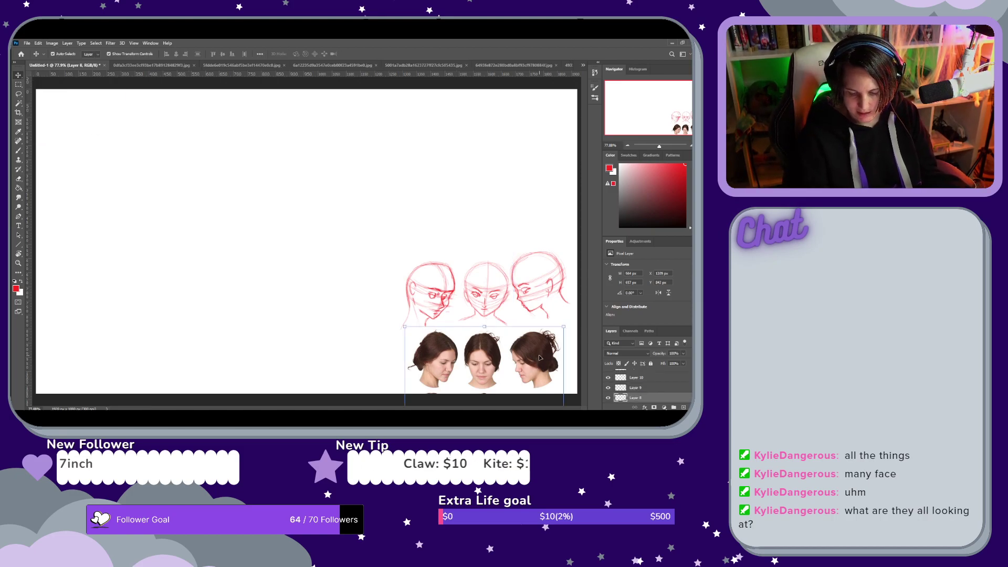
click(684, 362)
drag(670, 366, 668, 367)
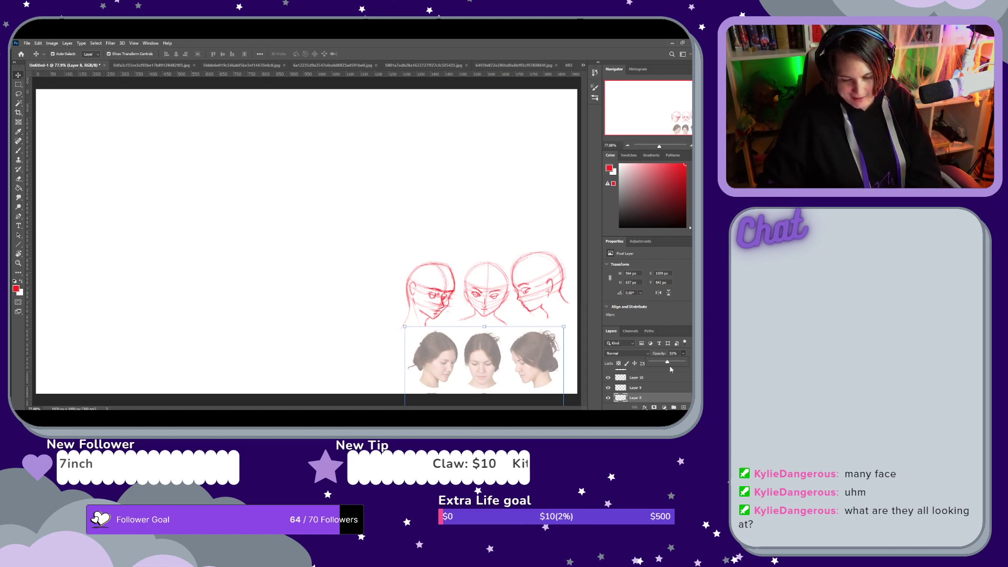
click(670, 369)
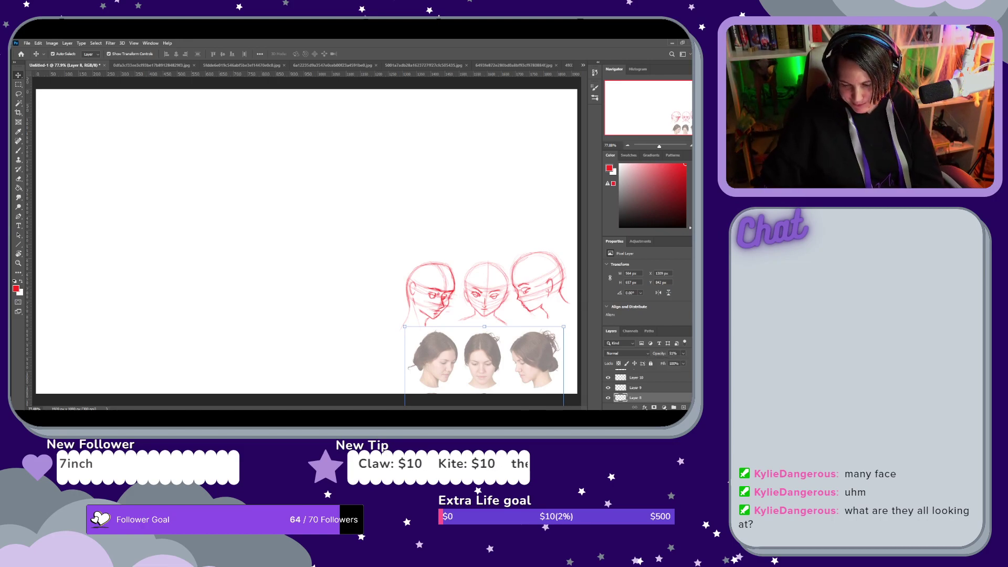
Make the hidden Layers 7 down to 1, with the earlier head sketches and reference sheets, visible again
scroll(648, 385, down, 1)
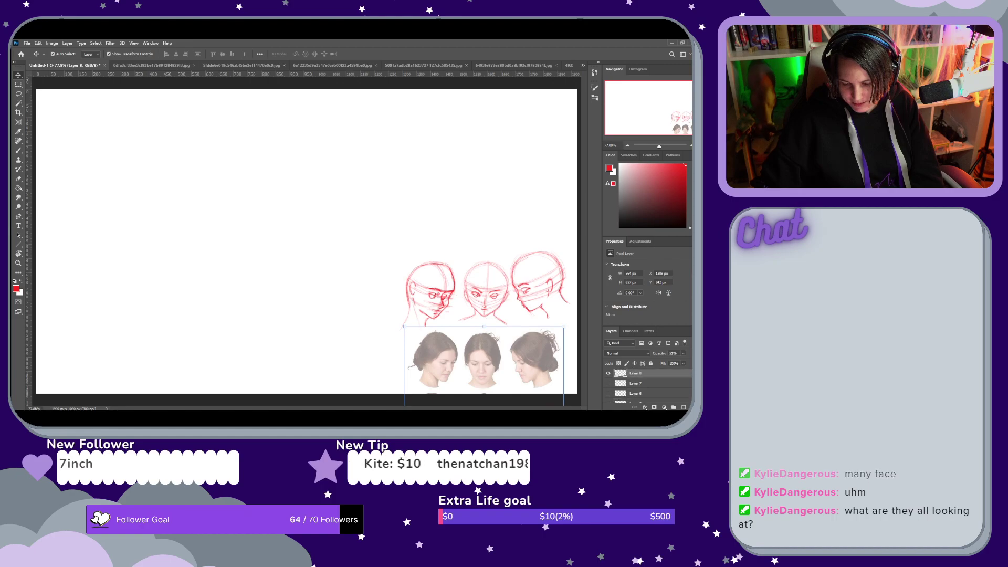
drag(608, 384, 609, 395)
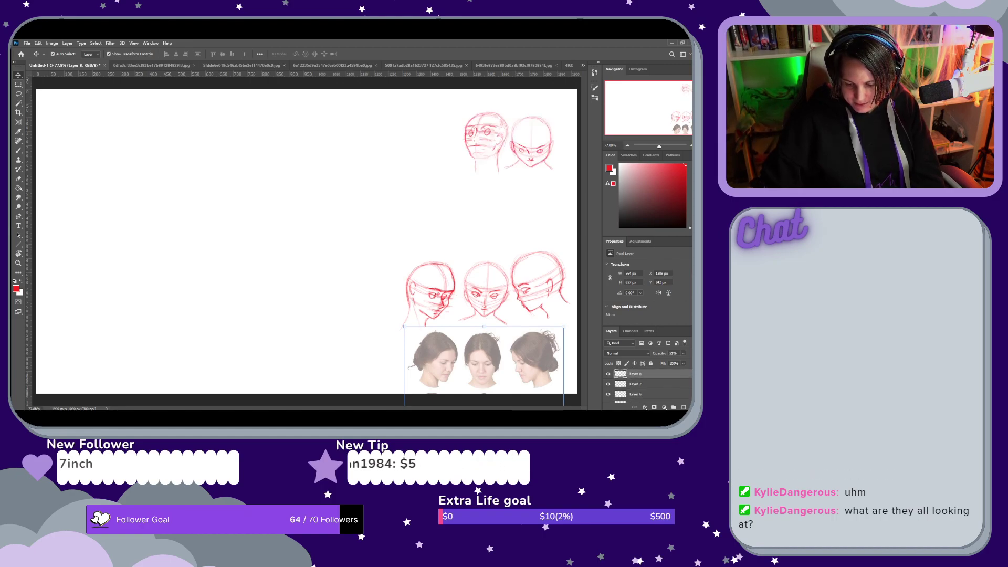
scroll(649, 384, down, 2)
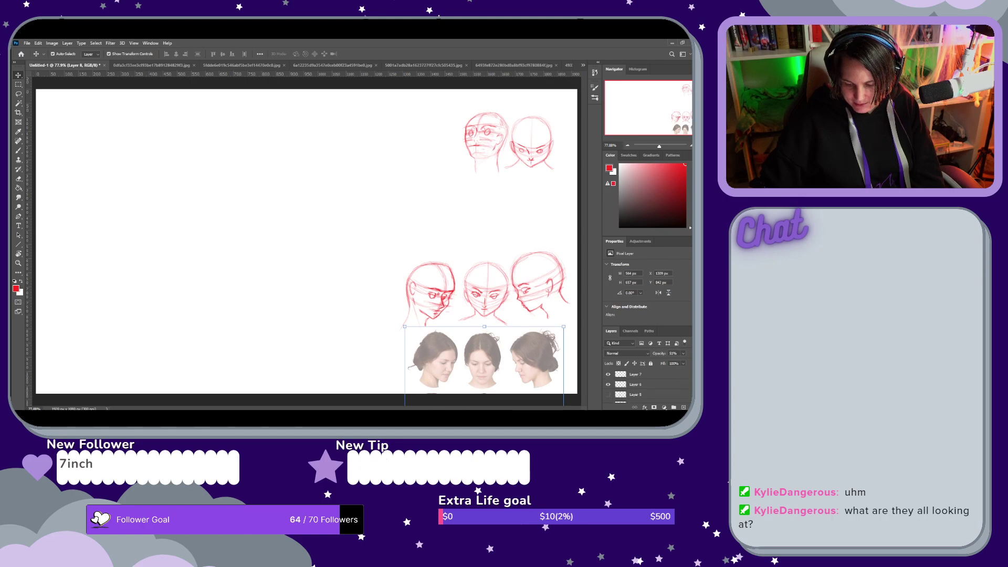
click(609, 394)
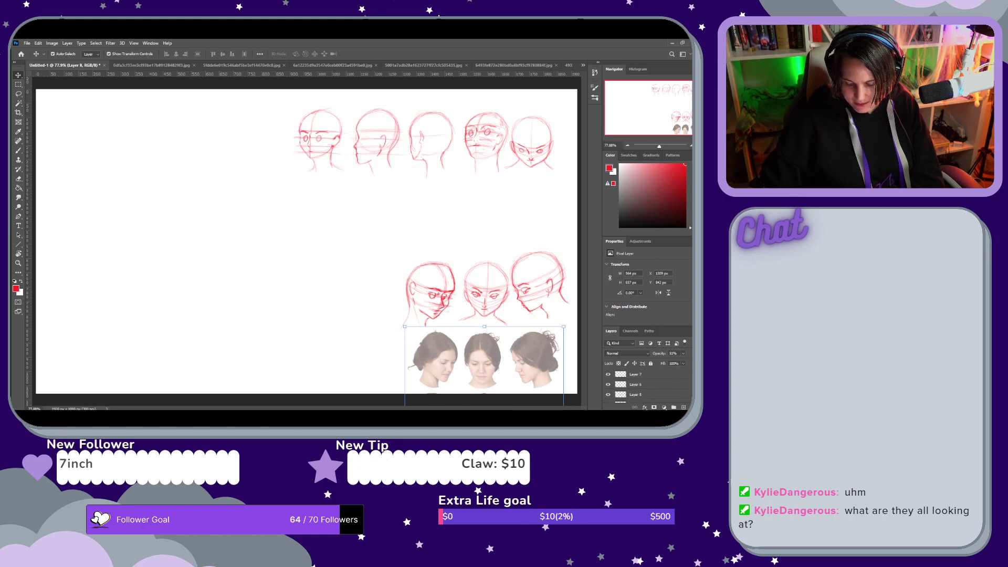
scroll(648, 385, down, 2)
click(608, 380)
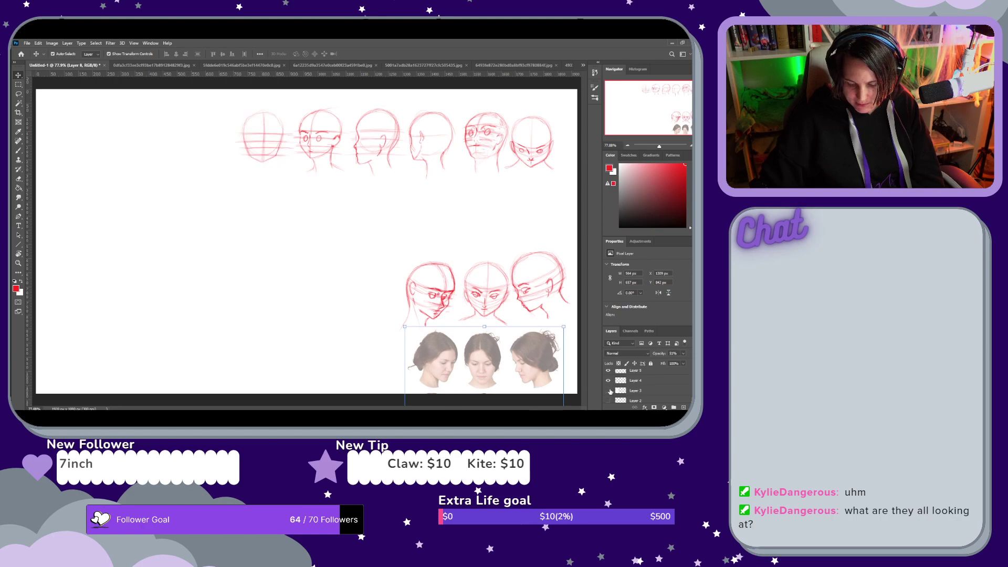
click(609, 391)
click(608, 401)
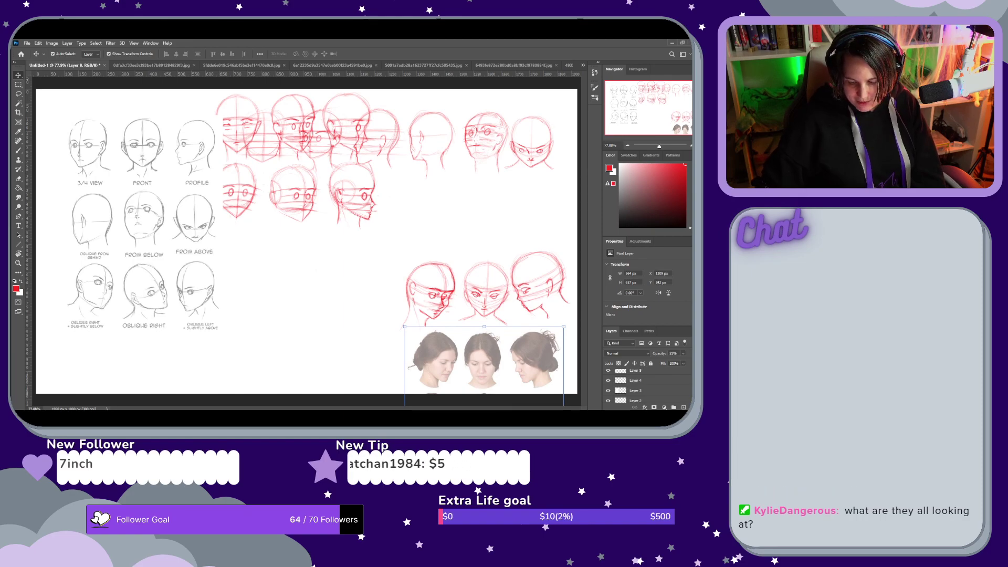
scroll(648, 386, down, 2)
click(608, 388)
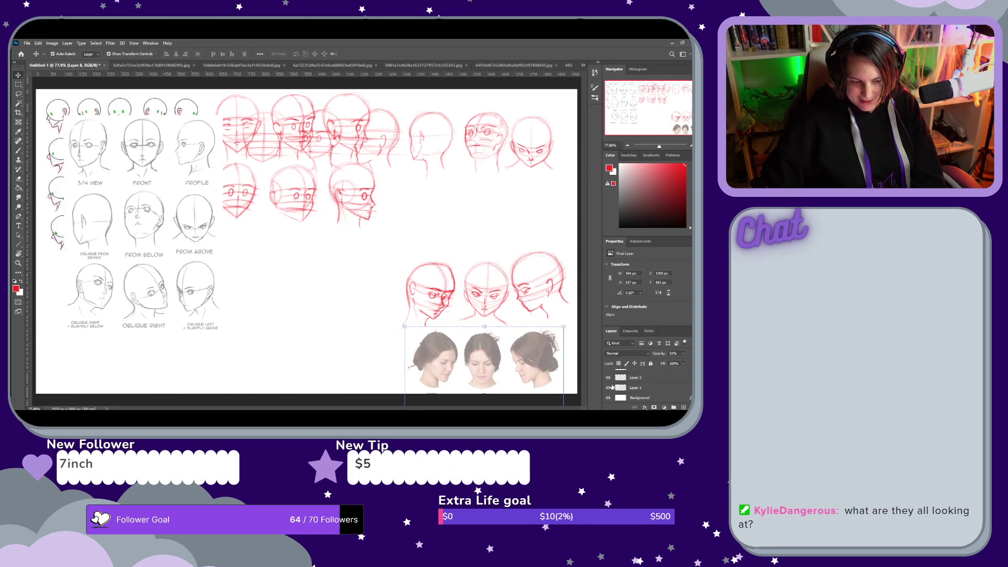
Lower the nine-view line-art reference sheet's opacity to about half and move it below the earlier red heads
click(205, 237)
click(205, 236)
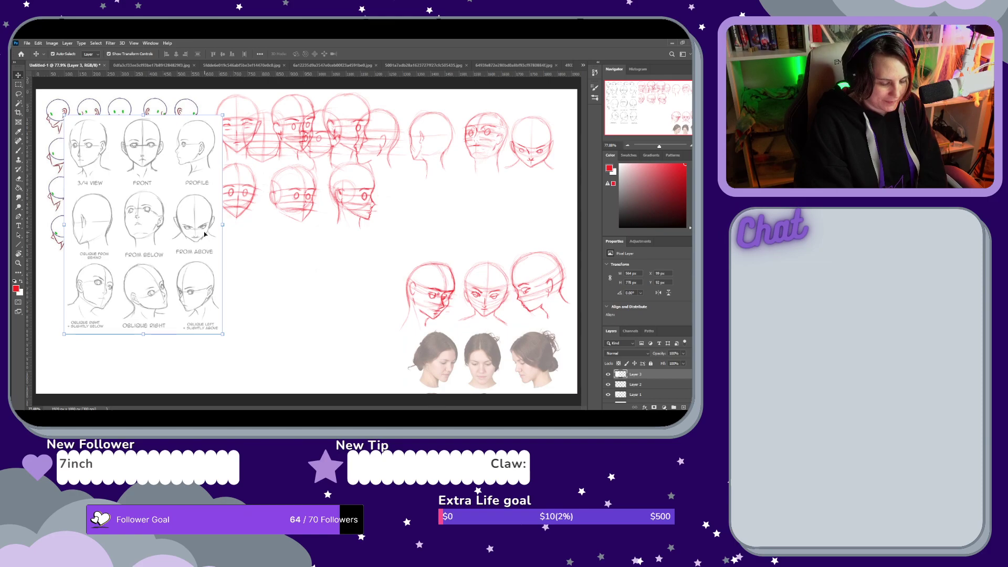
click(683, 354)
drag(684, 362, 667, 367)
drag(211, 270, 354, 366)
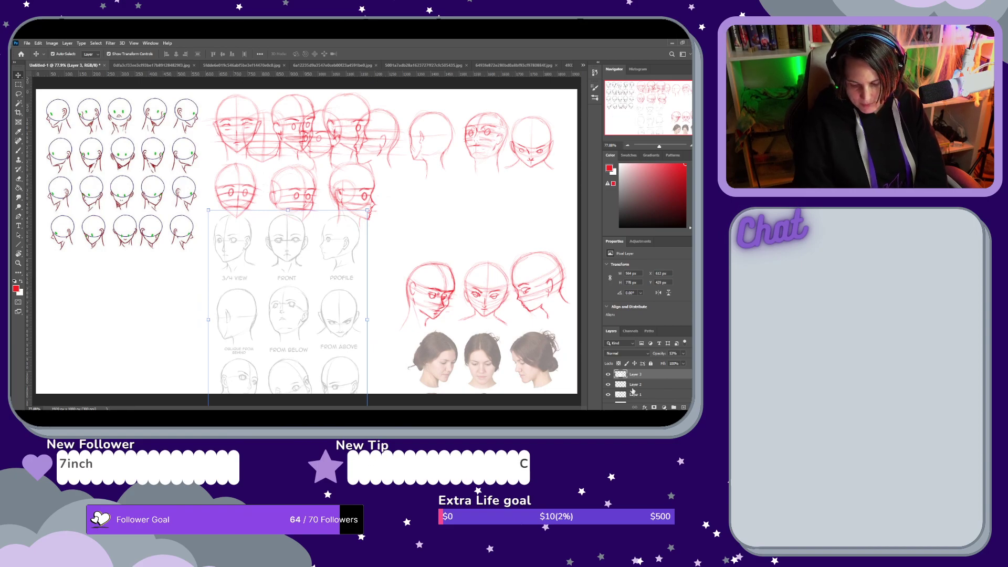
Hide Layers 1 and 2, and reposition the faded line-art sheet at the canvas's lower edge beside the photo sheet
click(608, 395)
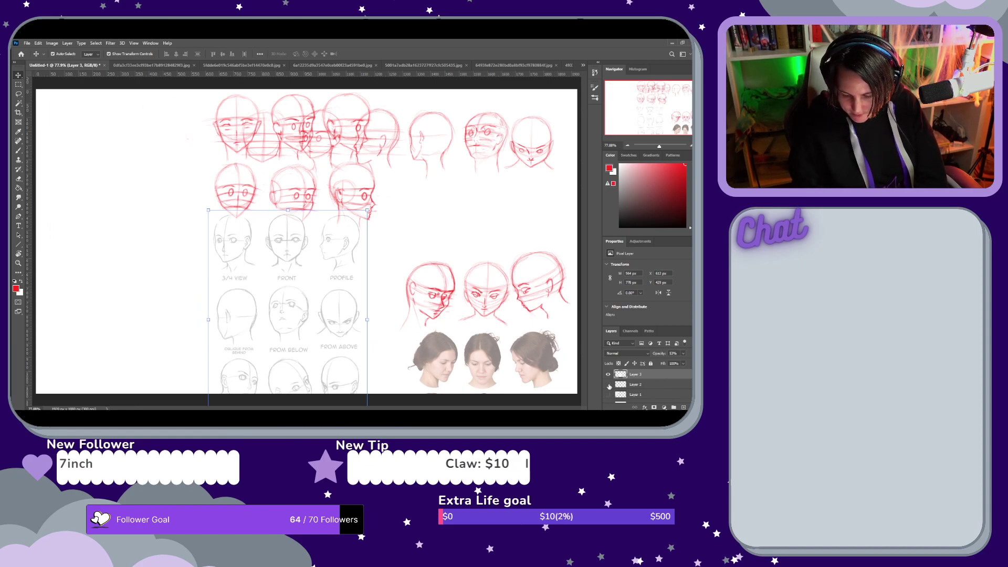
click(608, 384)
drag(347, 312, 342, 265)
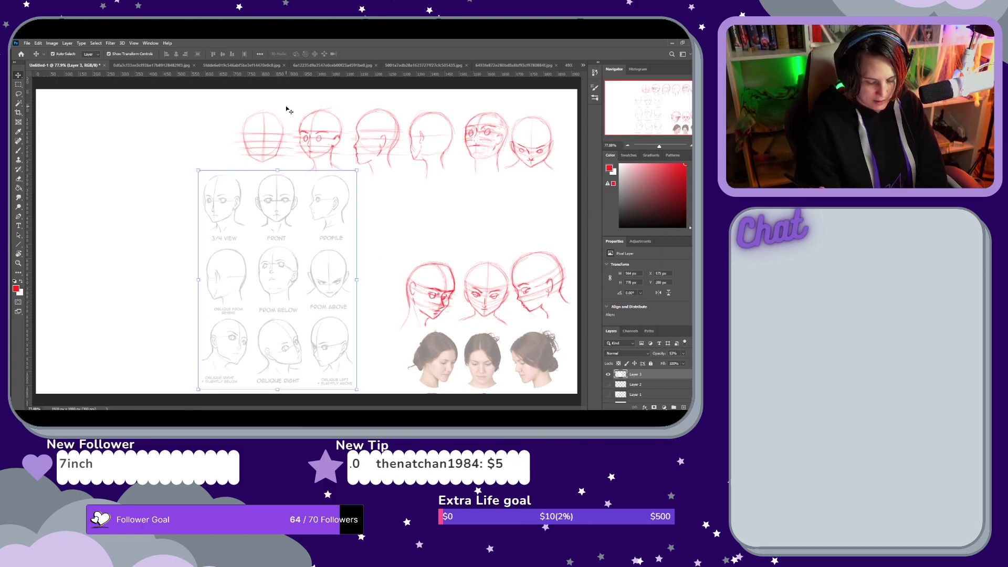
drag(332, 282, 370, 356)
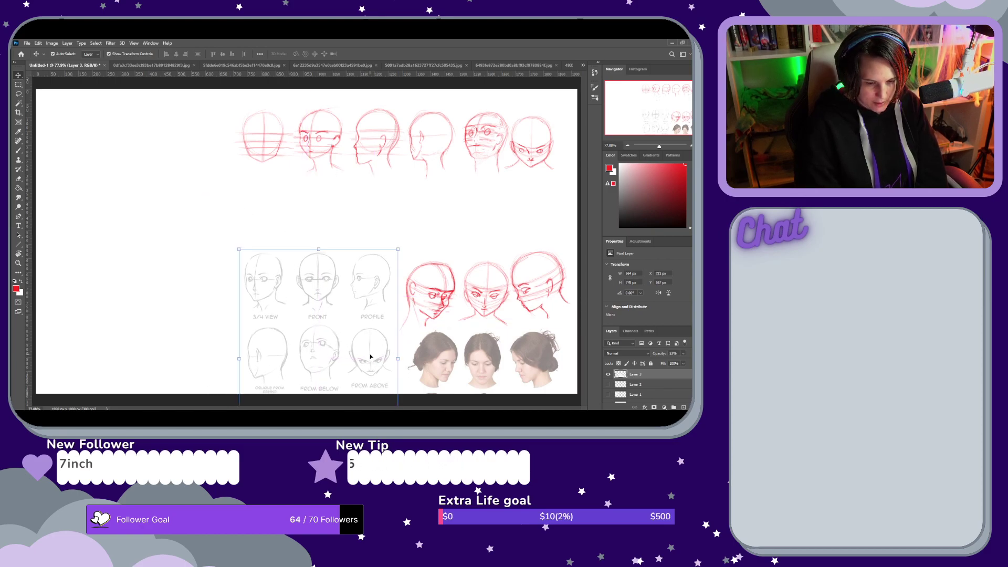
Move the red from-above and from-below head sketches down into a second row above the line-art sheet
click(545, 152)
mouse_move(545, 152)
mouse_down()
mouse_move(536, 224)
mouse_move(280, 220)
mouse_move(462, 216)
mouse_move(441, 221)
mouse_up()
drag(502, 150, 342, 212)
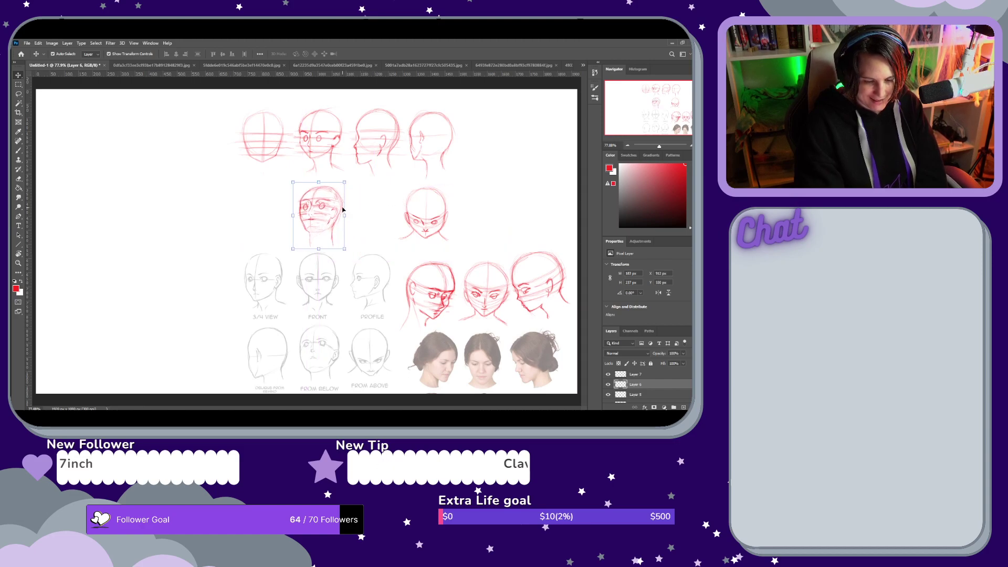
Arrange the red heads in two rows of three above the line-art sheet, with the featureless guideline head starting the second row
click(445, 218)
key(ctrl+t)
drag(442, 214, 389, 225)
key(Return)
mouse_move(454, 140)
mouse_down()
mouse_move(443, 158)
mouse_move(386, 172)
mouse_move(442, 149)
mouse_move(434, 140)
mouse_move(448, 132)
mouse_up()
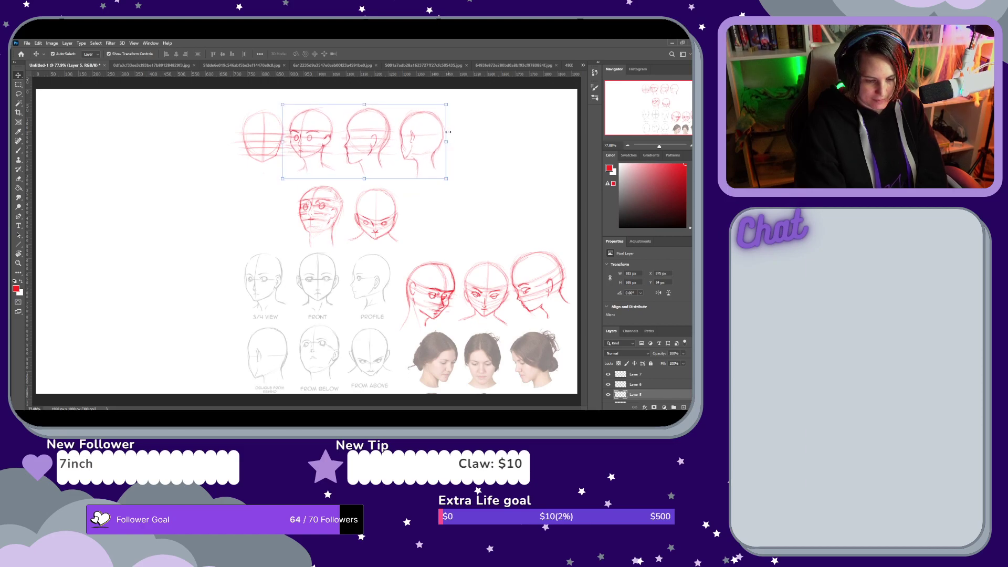
mouse_move(393, 222)
mouse_down()
mouse_move(519, 144)
mouse_move(396, 225)
mouse_up()
drag(276, 155, 274, 236)
drag(437, 155, 389, 148)
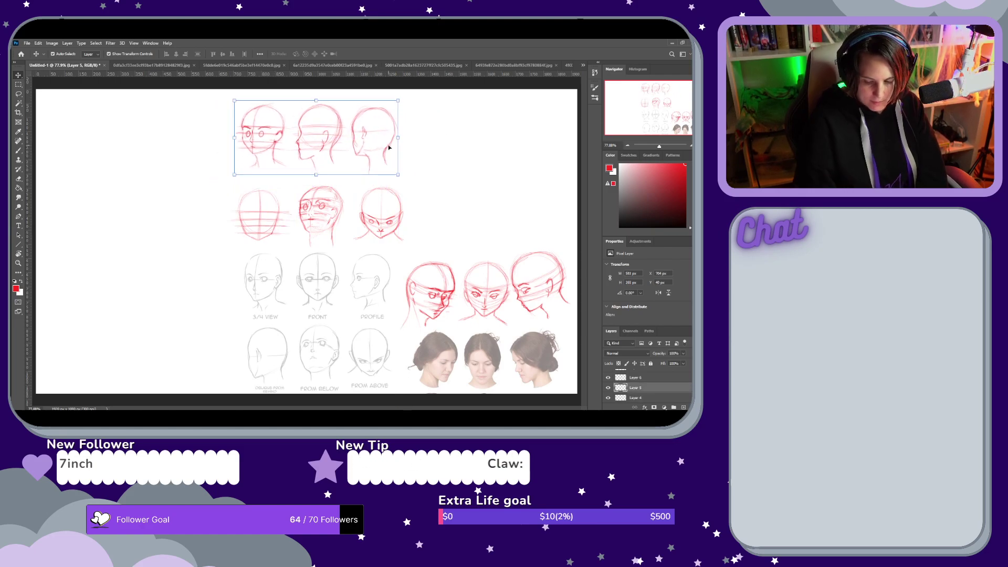
Make Layers 1 and 2 visible and move Layer 2's six red heads below the black-outlined head-rotation sheet
scroll(649, 387, down, 2)
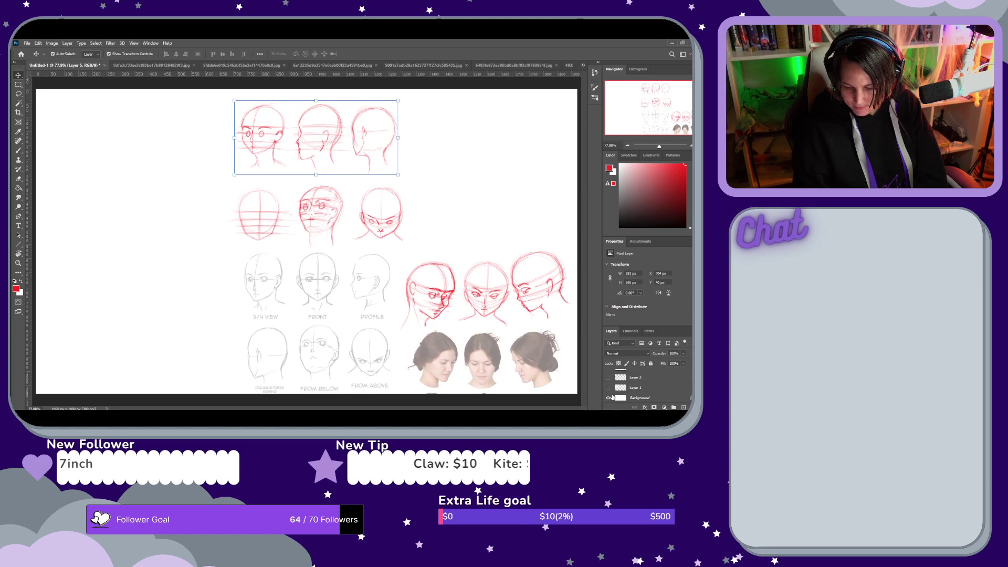
click(608, 387)
click(608, 378)
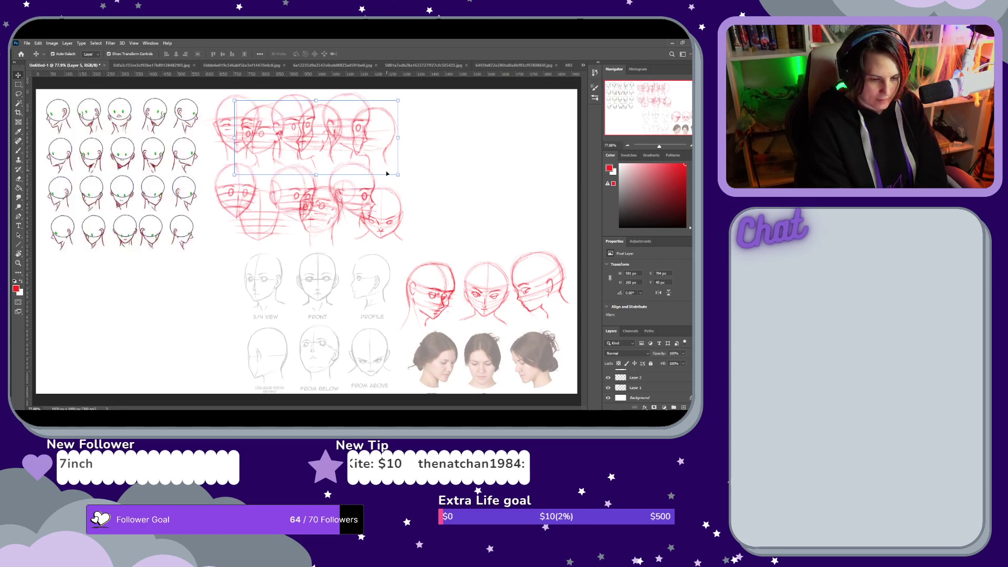
mouse_move(227, 216)
mouse_down()
mouse_move(219, 251)
mouse_move(121, 355)
mouse_move(66, 366)
mouse_up()
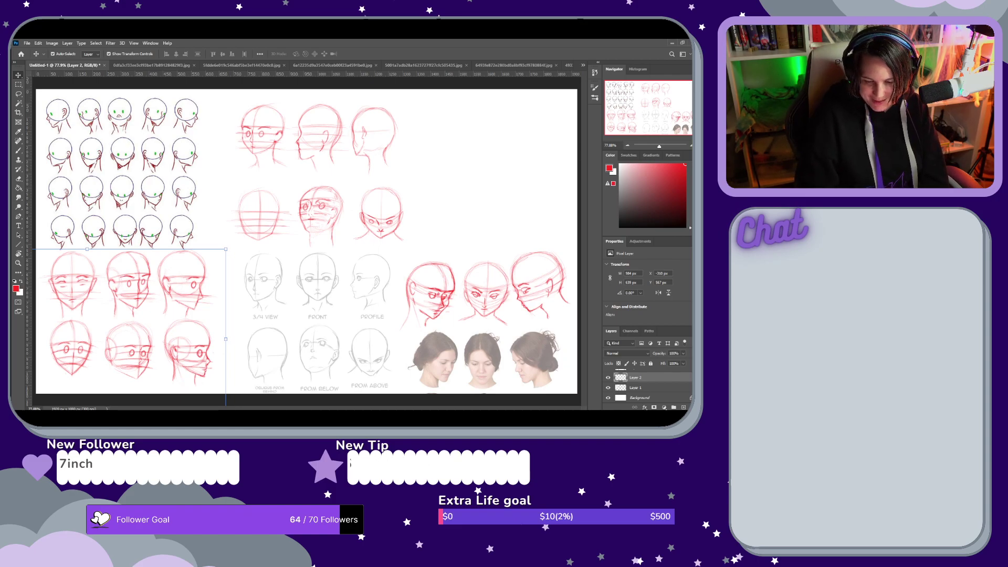
Add Layer 12 above Layer 11 and brush a large red head circle with face guidelines in the canvas's empty upper corner
scroll(649, 386, up, 5)
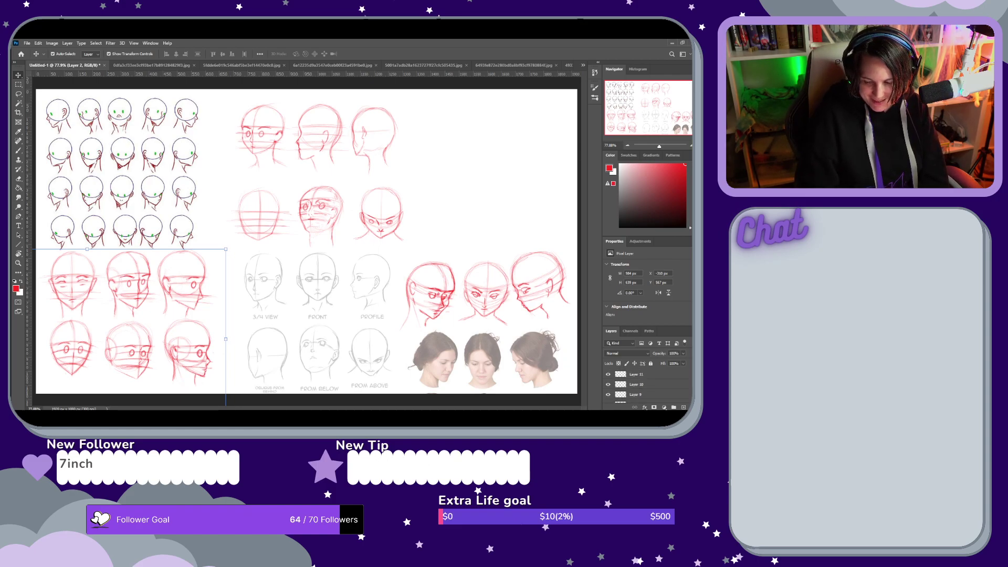
click(647, 375)
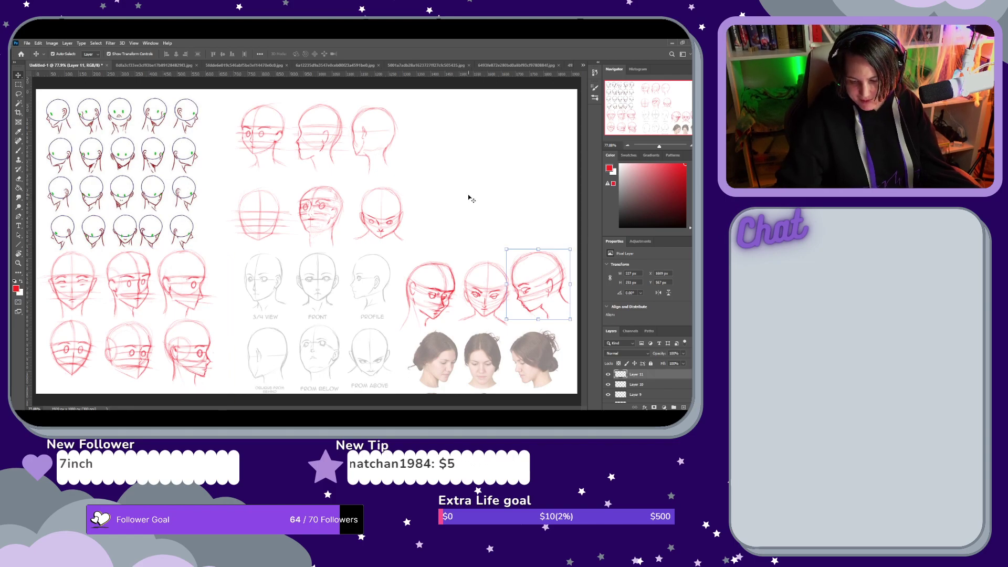
key(ctrl+shift+n)
key(Return)
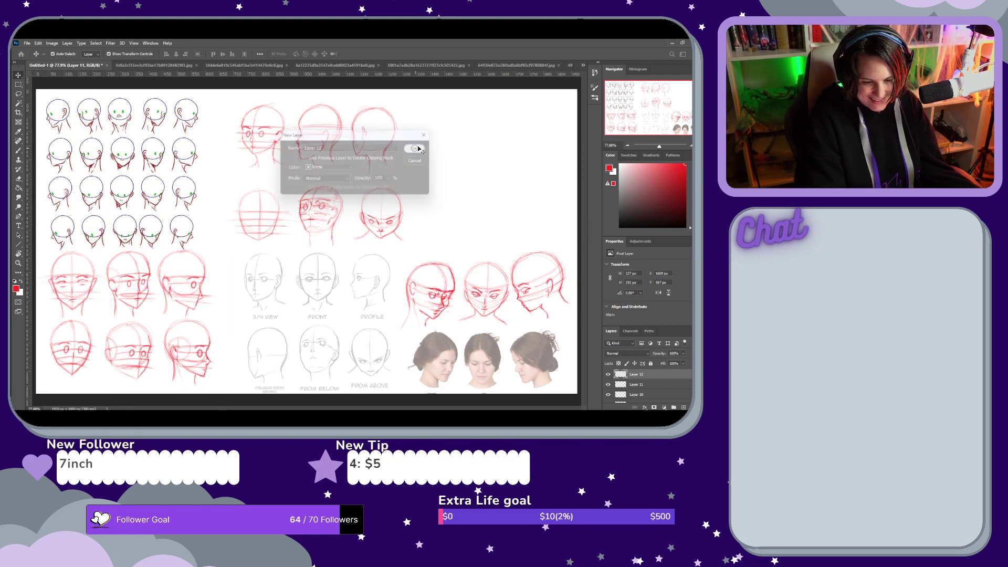
key(b)
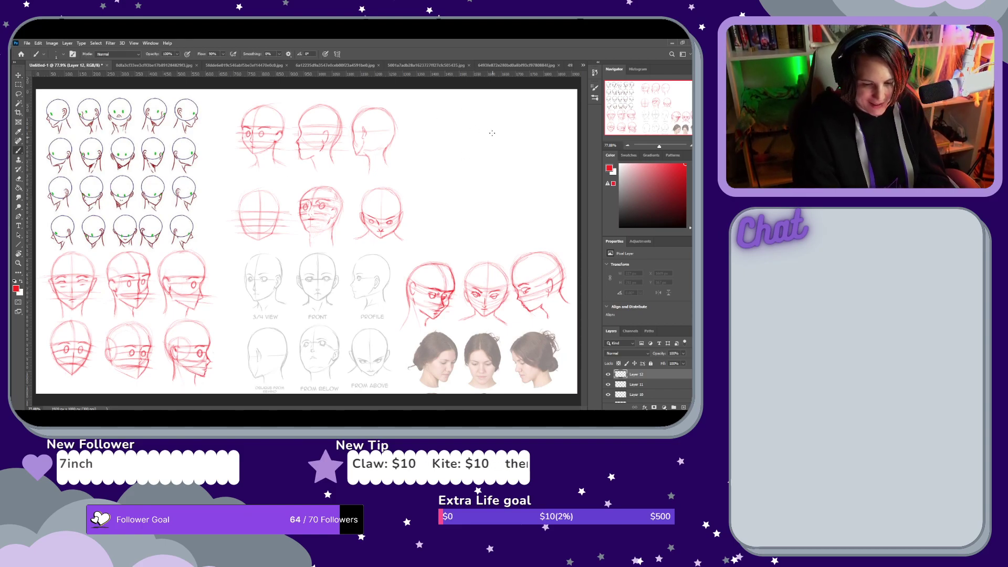
mouse_move(475, 108)
mouse_down()
mouse_move(450, 131)
mouse_move(458, 182)
mouse_move(512, 155)
mouse_move(474, 107)
mouse_up()
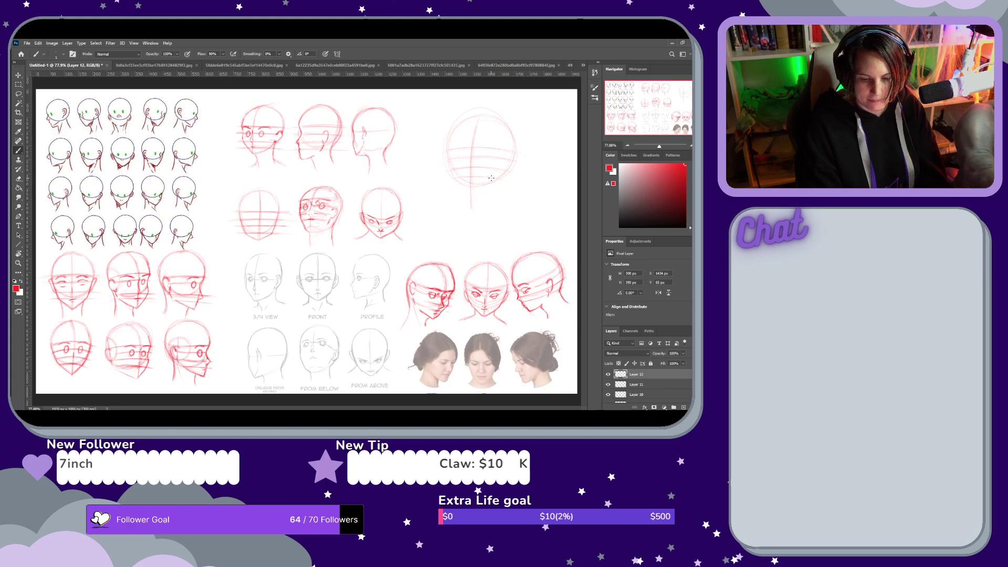
Erase the centre line's overhang on the new head, sketch its jaw and ear, and clean up the stray neck strokes
key(e)
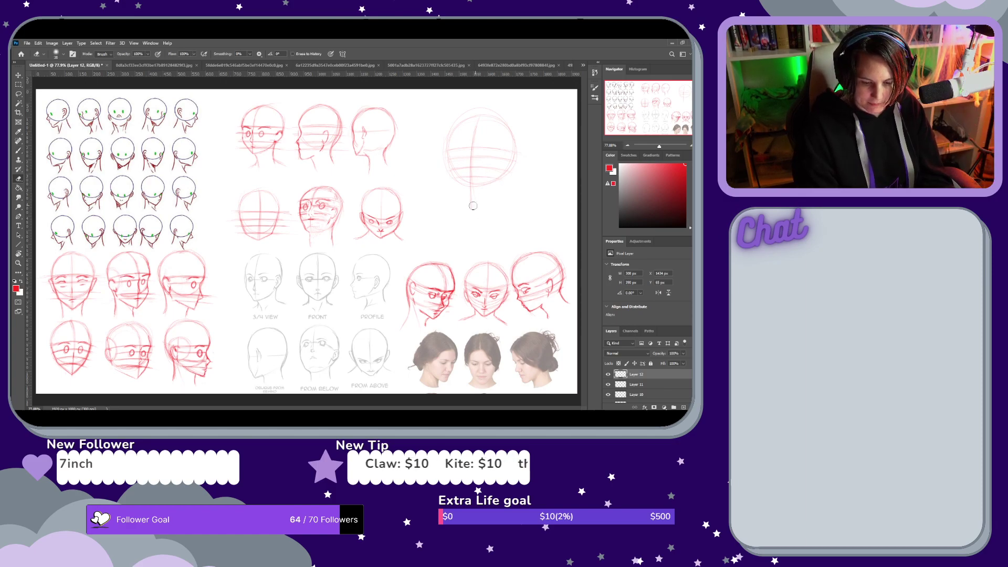
key(b)
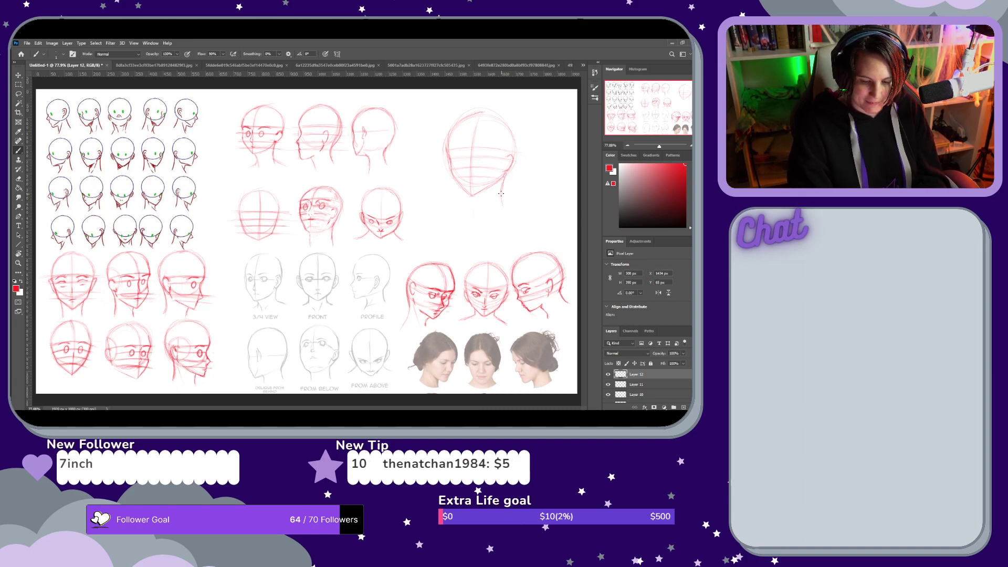
key(e)
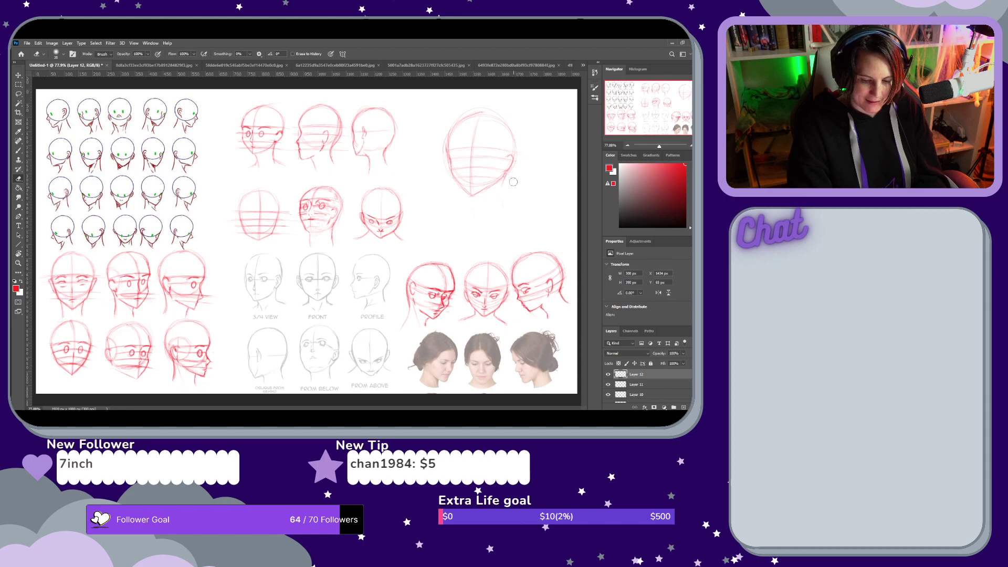
Draw the new head's neck, nose, mouth and first eyebrow, undoing and erasing the misplaced strokes of the first eye
key(b)
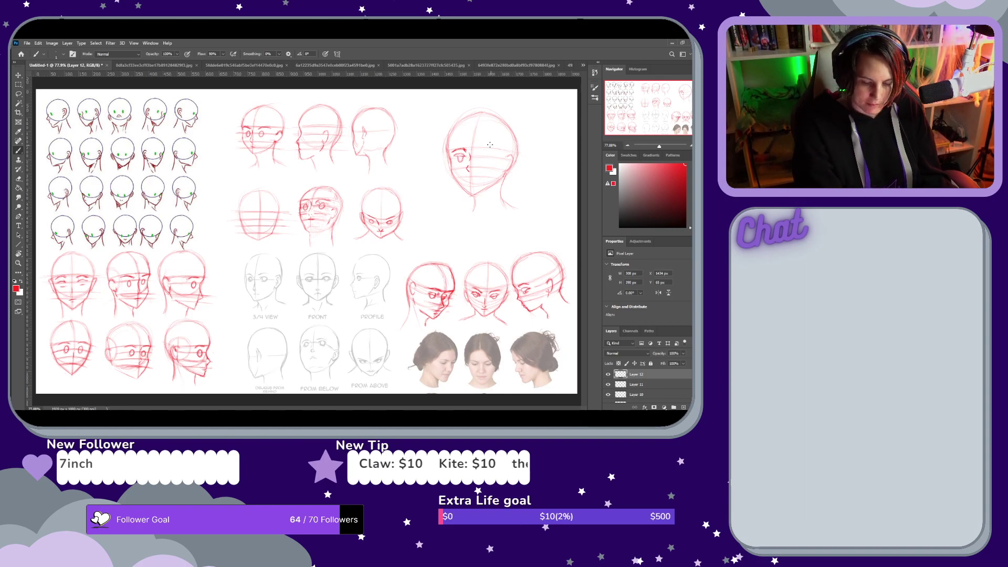
key(ctrl+z)
key(ctrl+z)
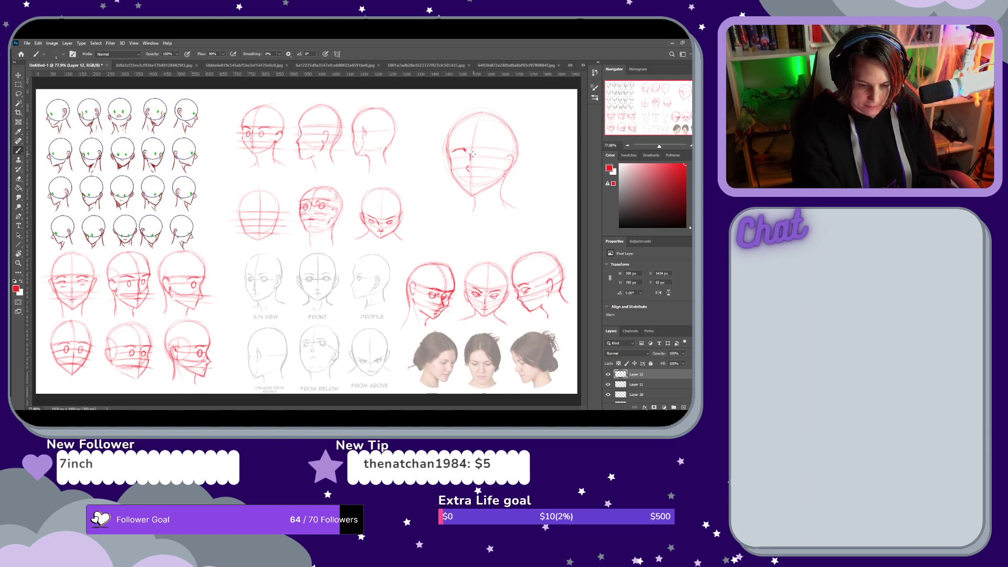
key(e)
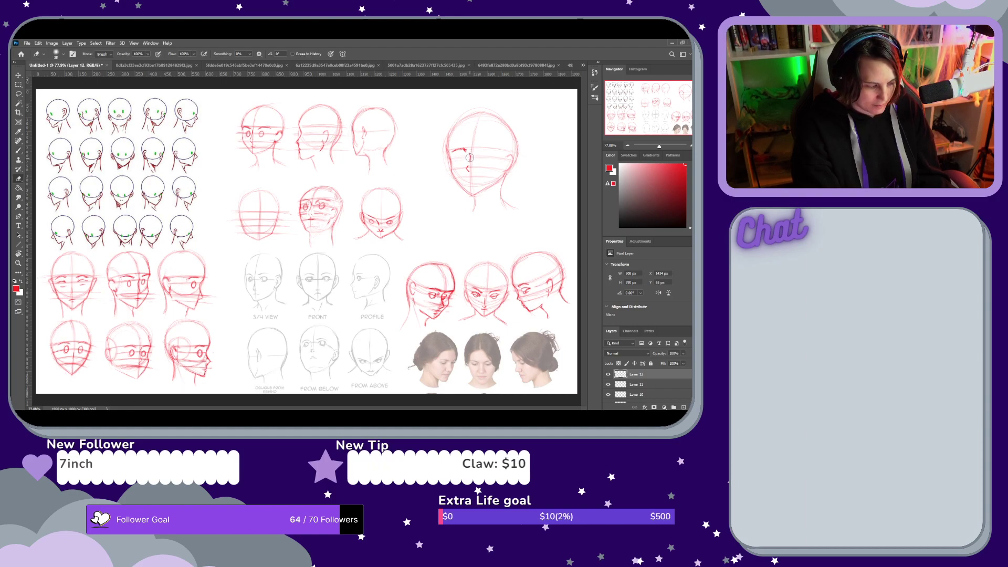
key(b)
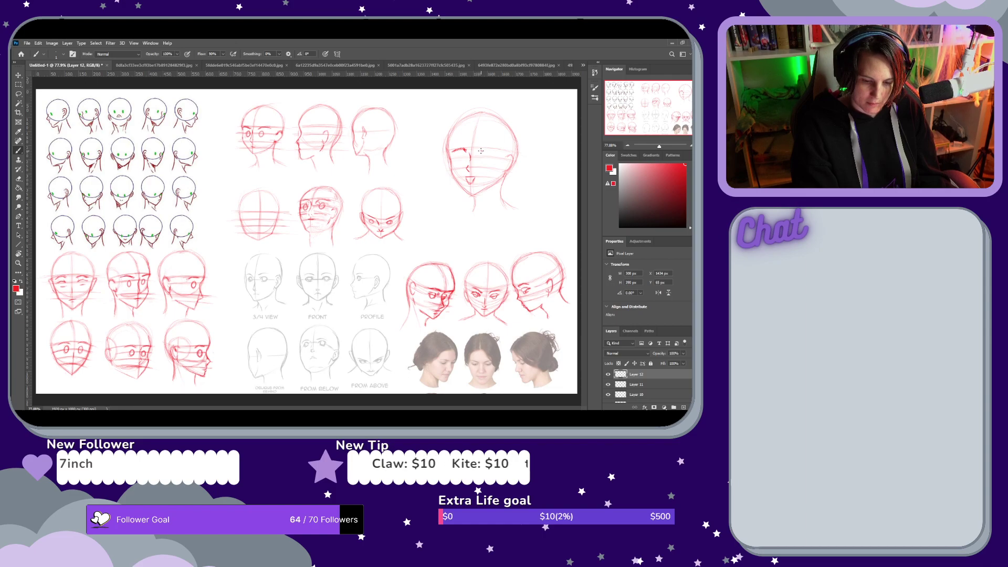
Draw the second eyebrow and both eyes on the new head, erasing and touching up lines around the eyes and brow
drag(481, 150, 492, 148)
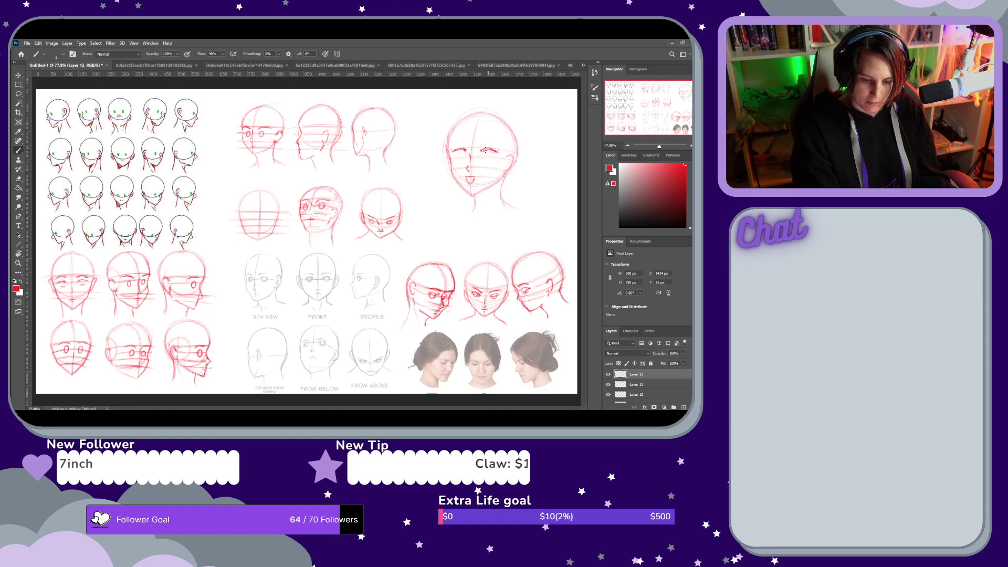
drag(488, 149, 496, 151)
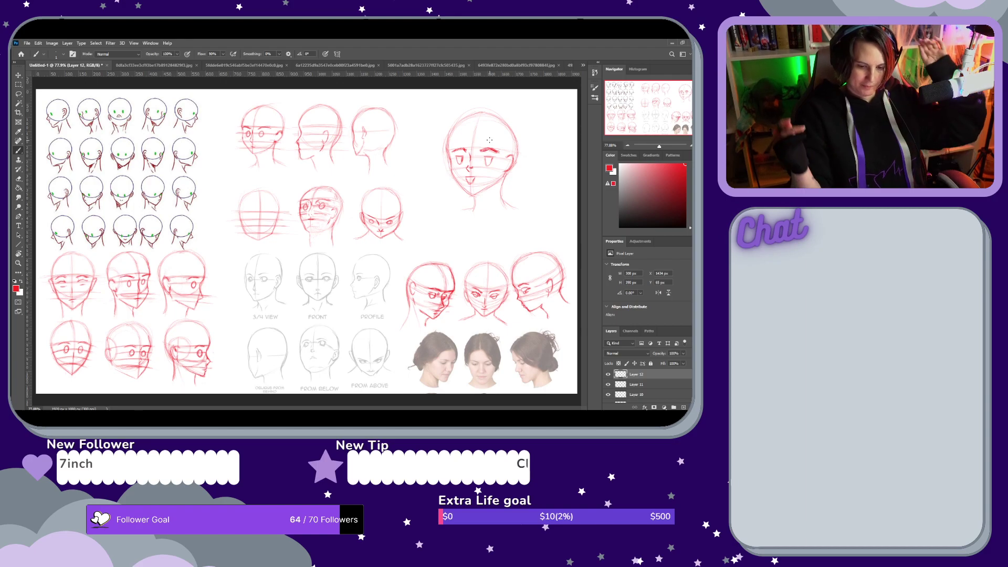
key(e)
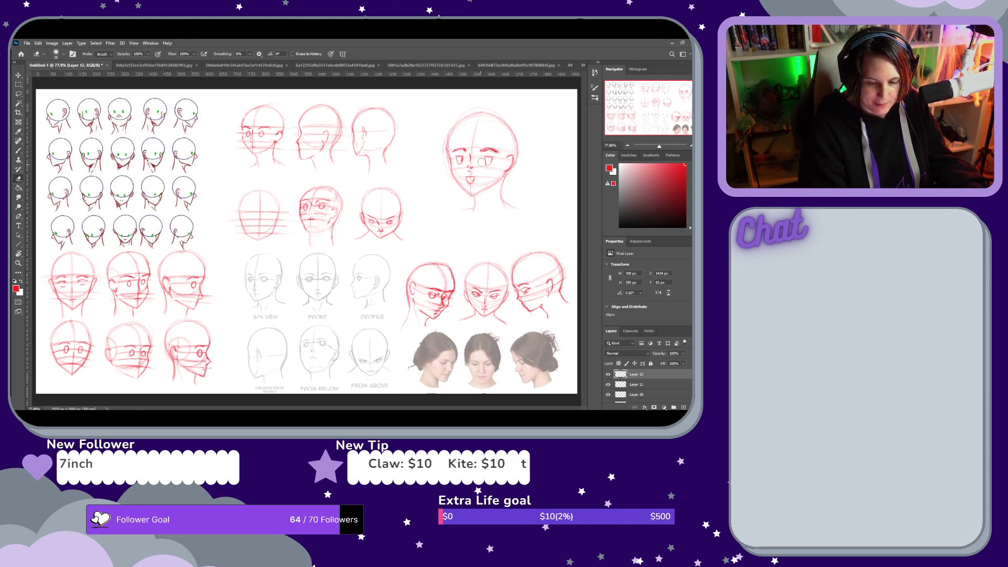
key(b)
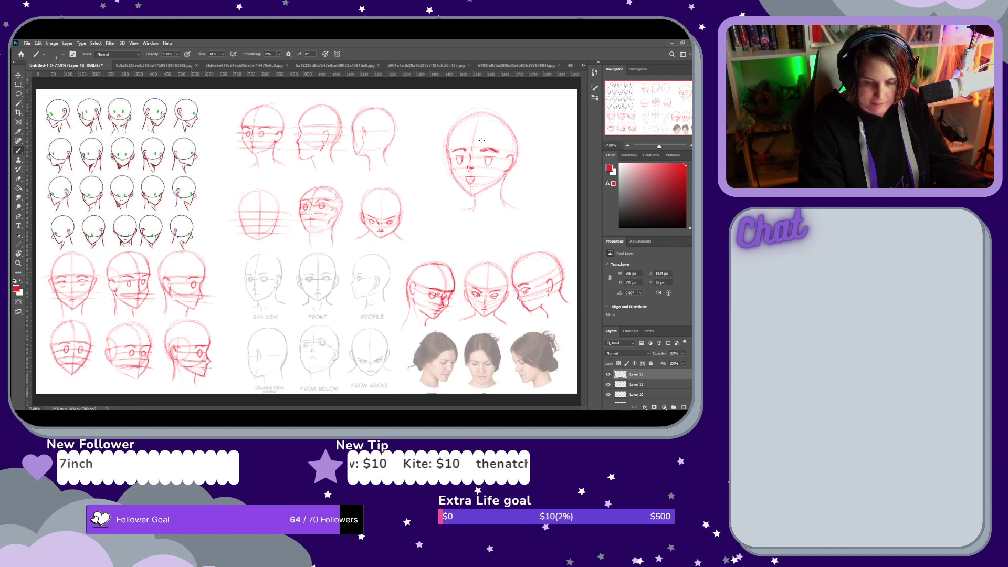
key(e)
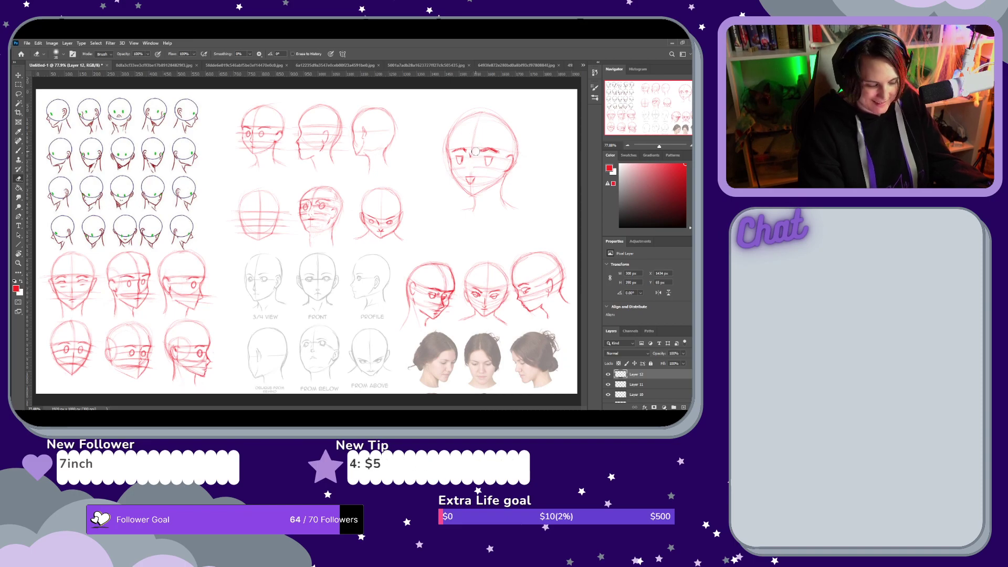
key(b)
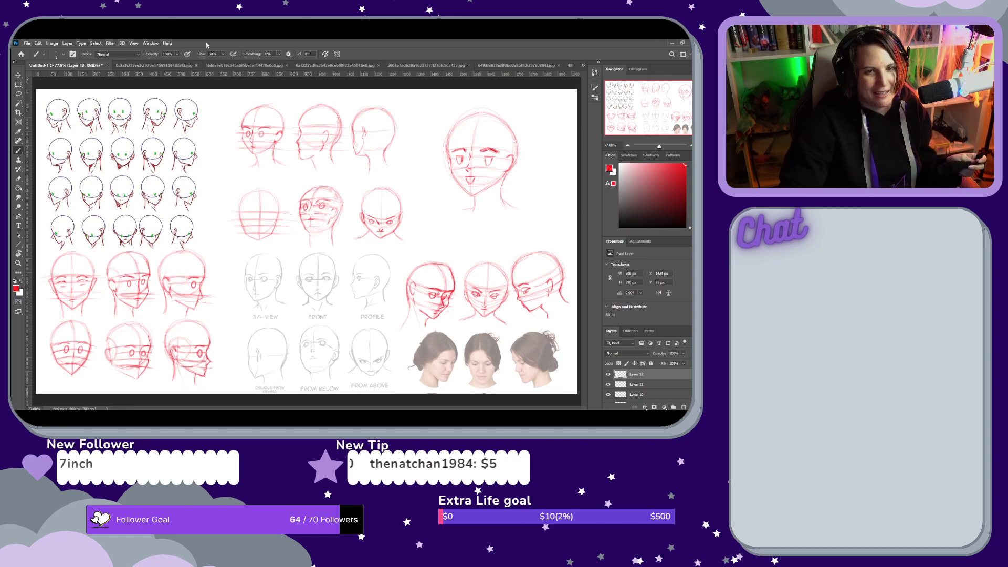
Save the canvas on the computer as day36.psd with Maximize Compatibility enabled
click(26, 43)
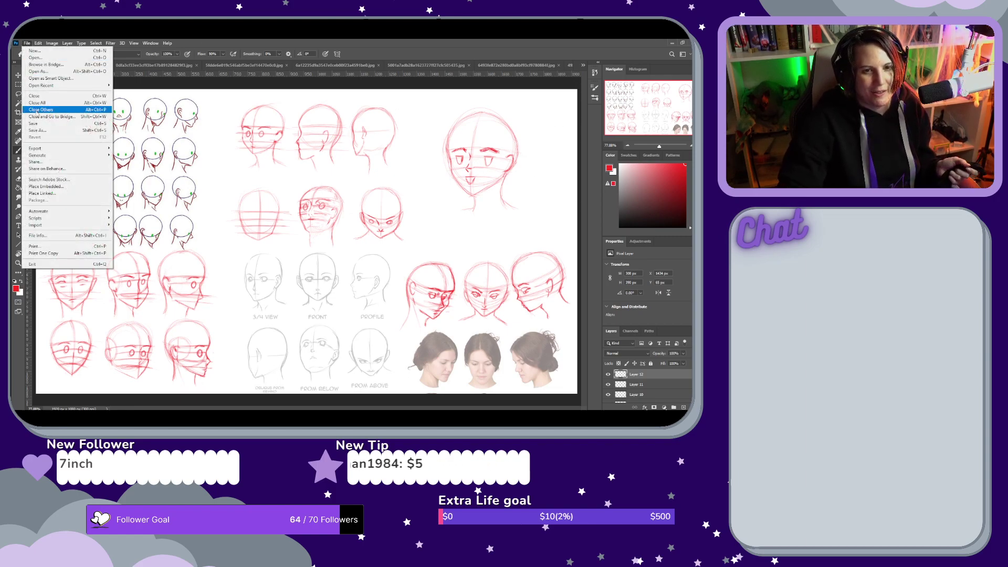
click(34, 131)
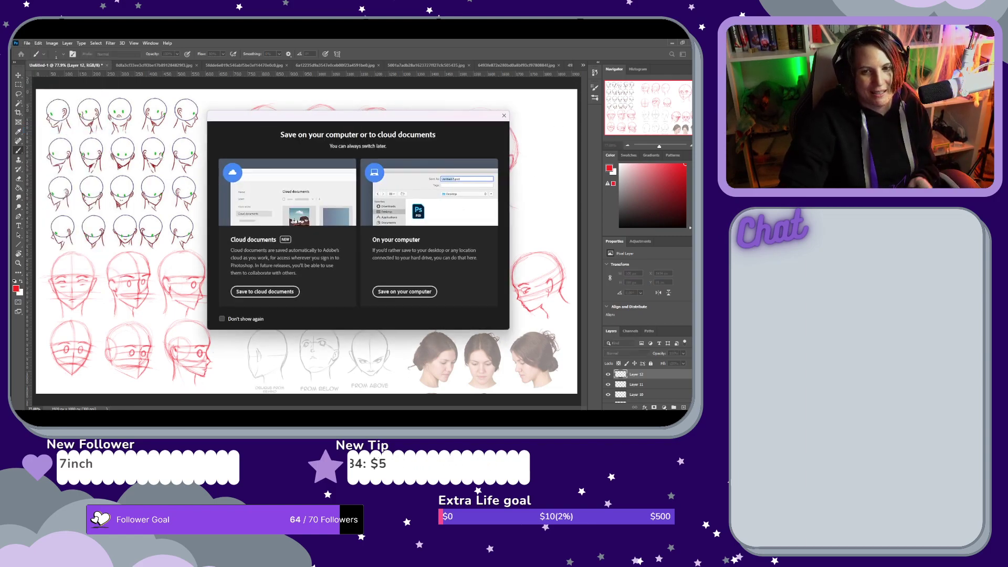
click(382, 292)
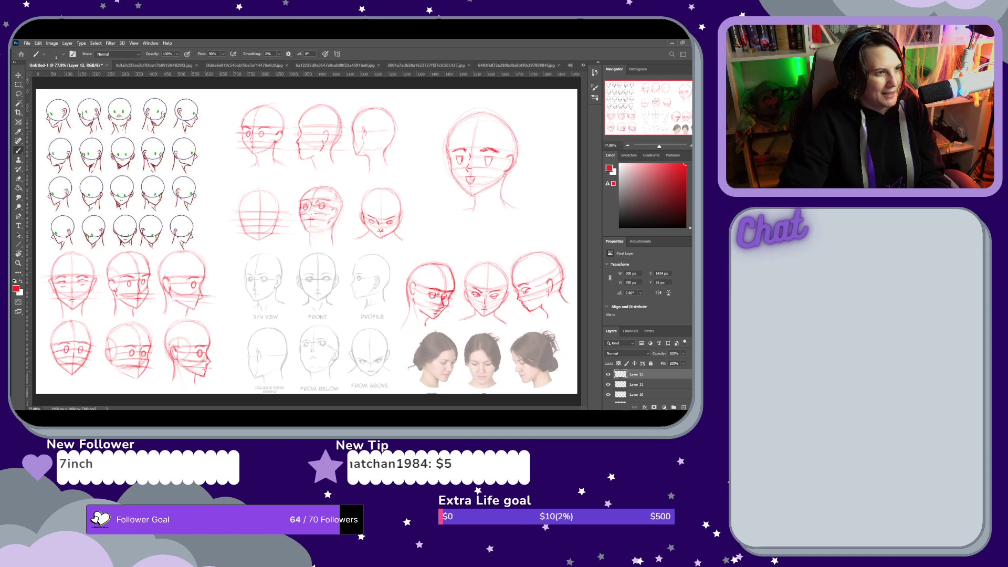
key(ctrl+s)
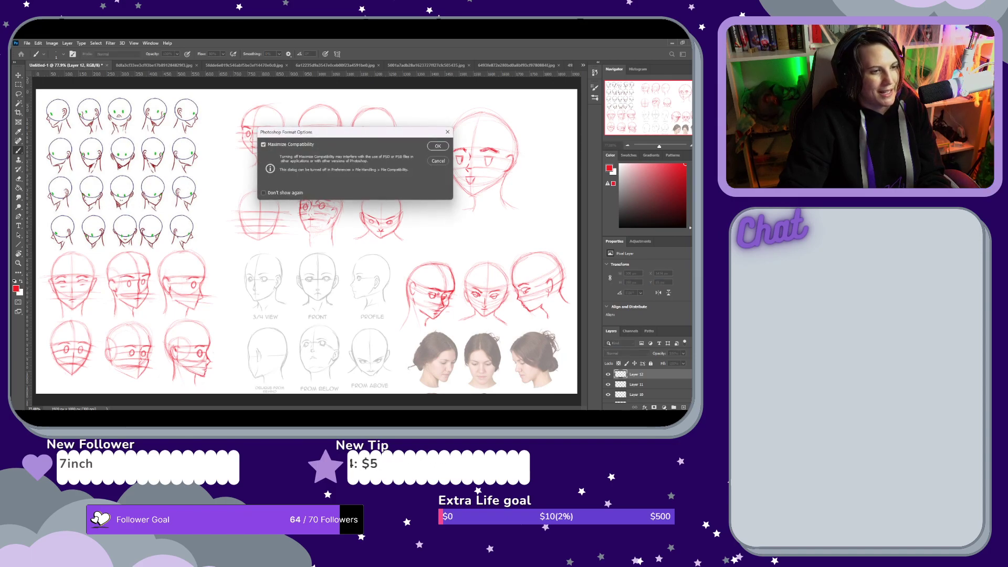
click(435, 147)
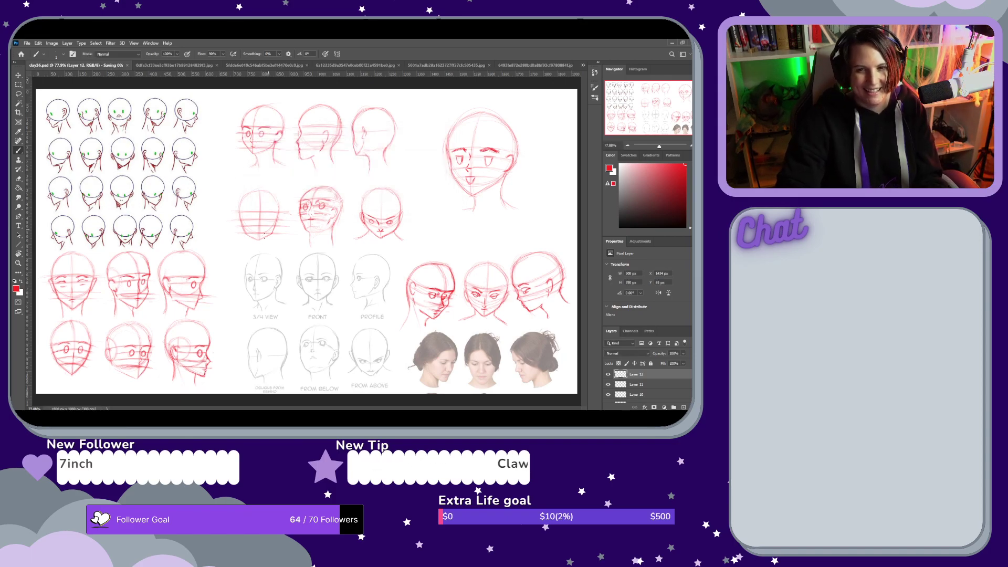